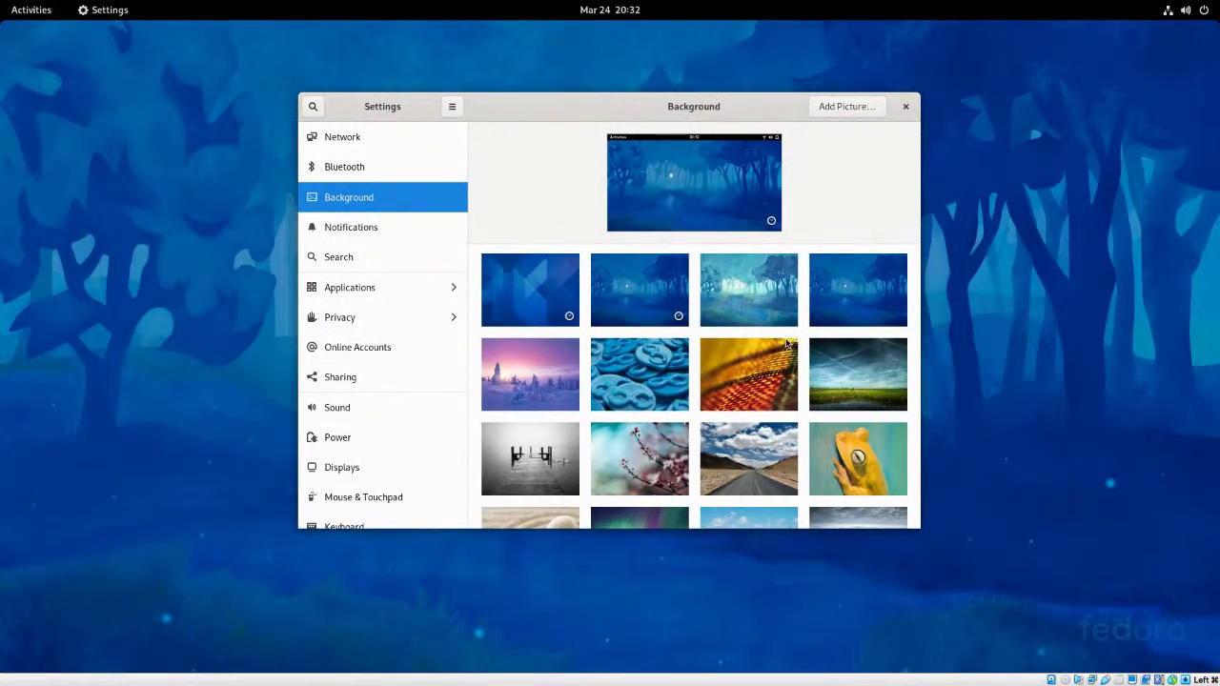
- Set the coloured pencils photo as the desktop background, then close Settings
scroll(789, 343, down, 1)
scroll(818, 307, down, 4)
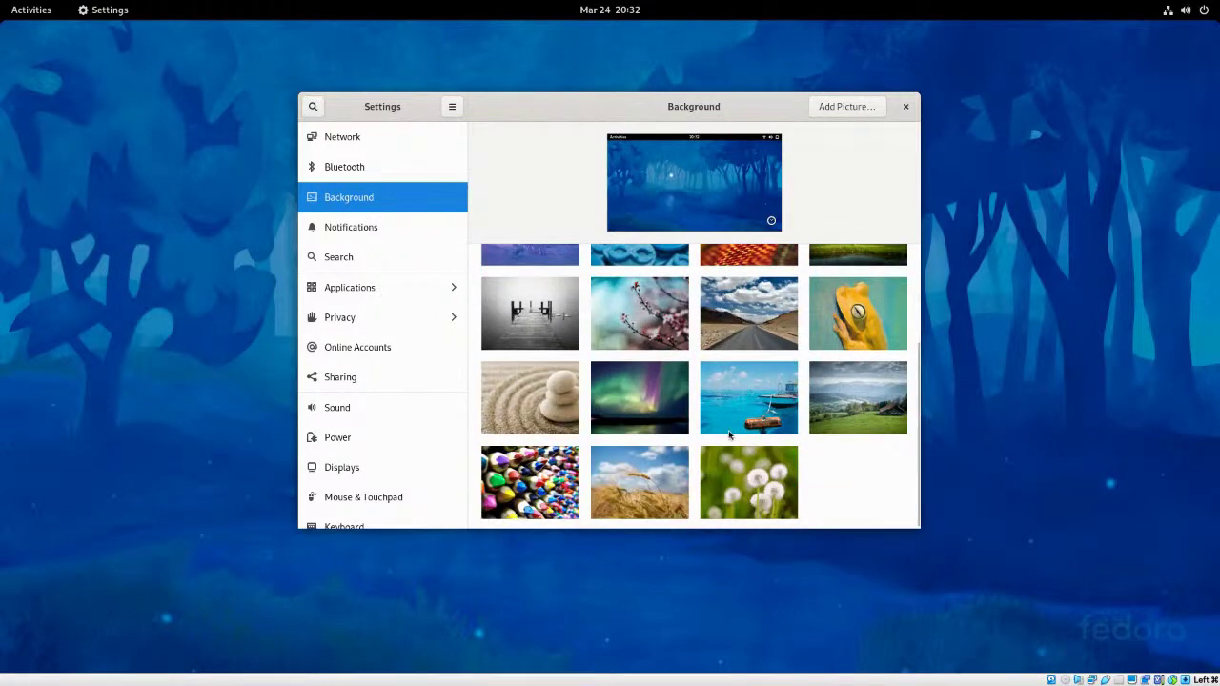
click(532, 482)
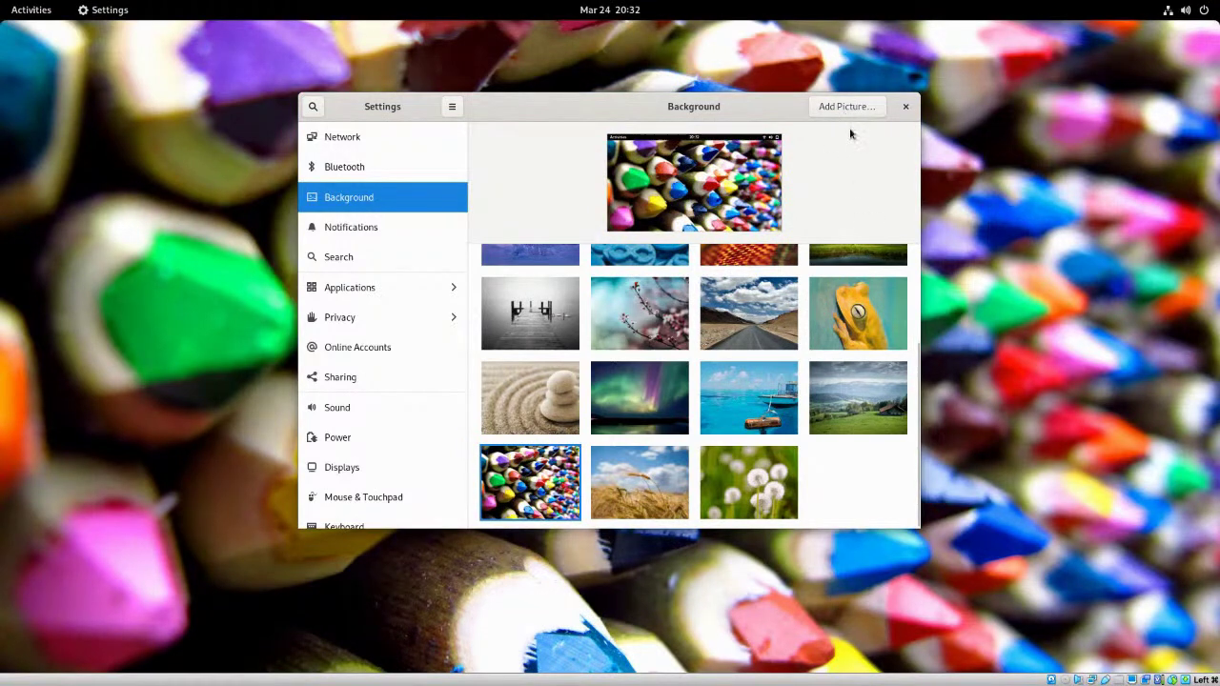
click(907, 108)
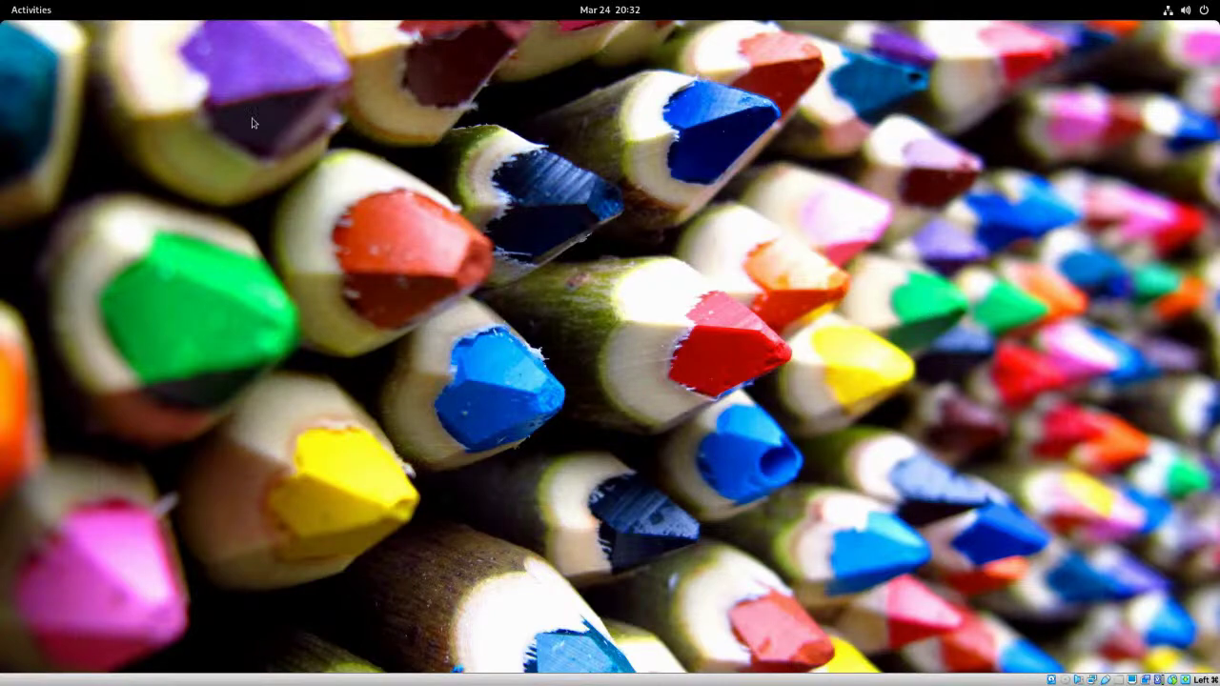
- In the Activities overview, visit the second workspace, return to the first, and show all applications
click(31, 10)
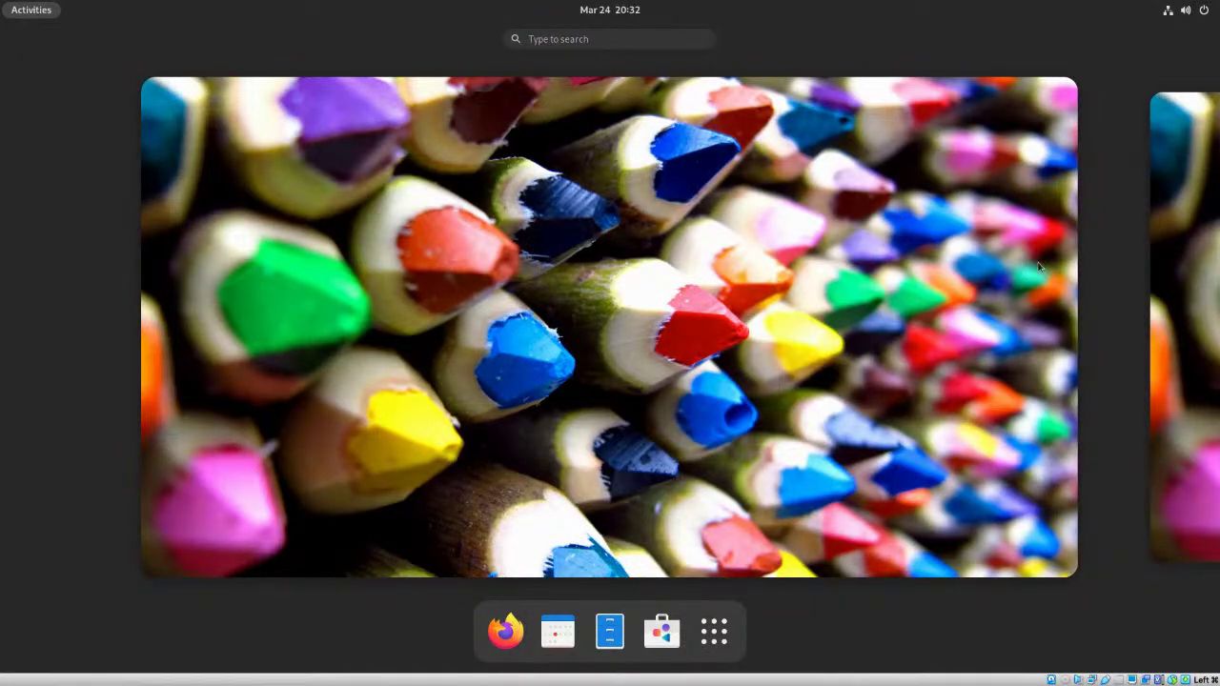
click(1186, 264)
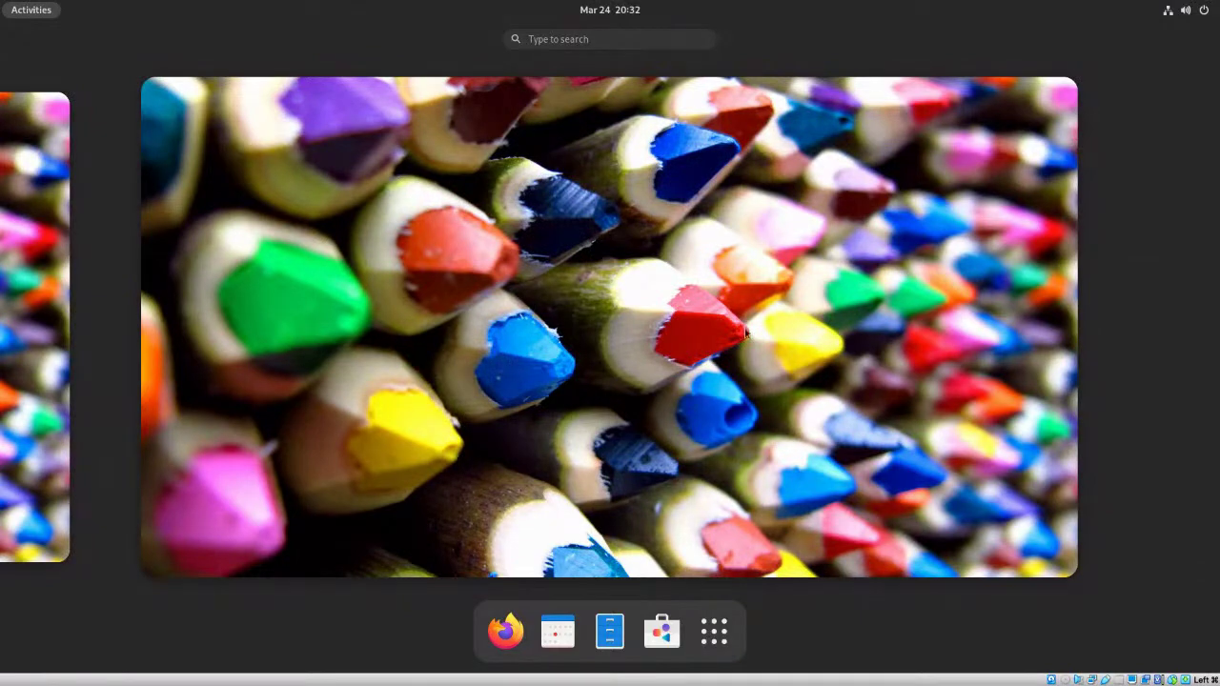
click(13, 278)
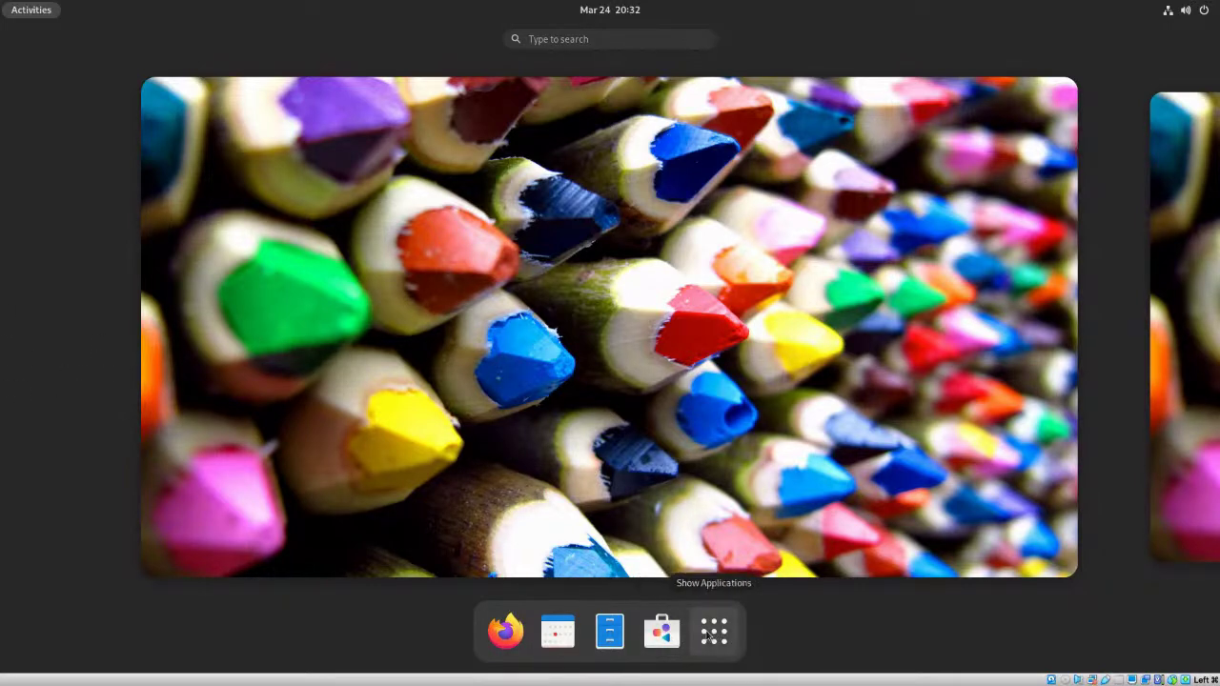
click(712, 631)
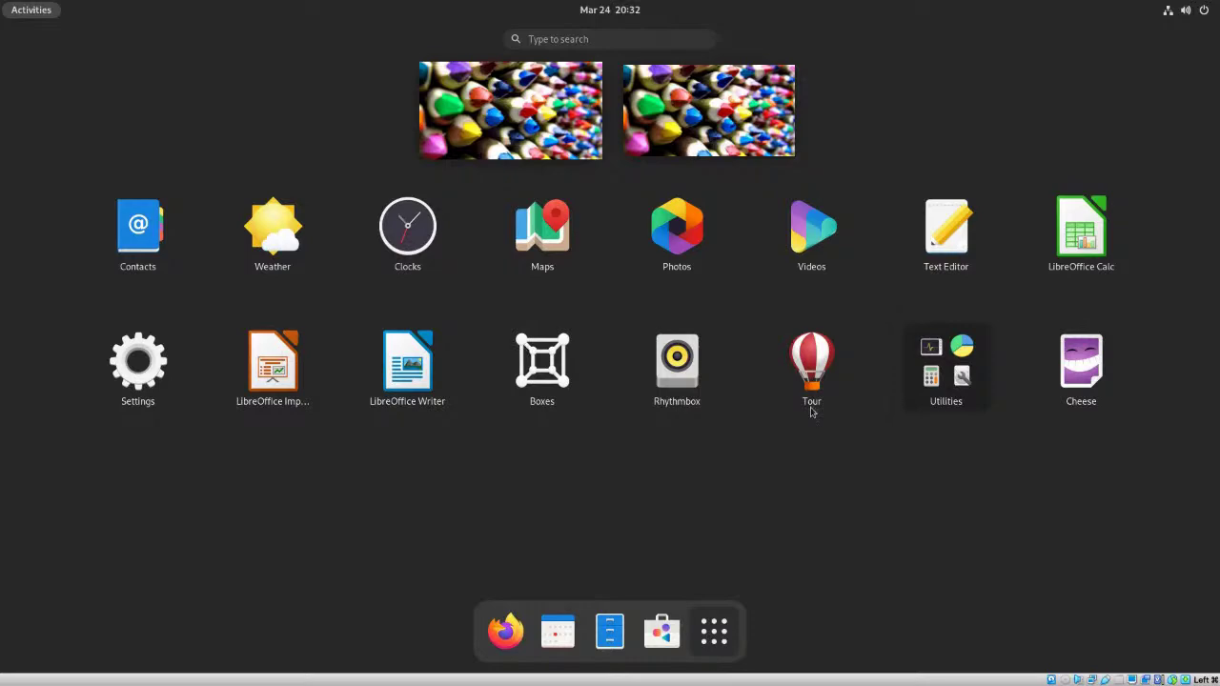
- Launch LibreOffice Writer, confirm version 7.1.1.2 in its About dialog, and quit Writer
click(412, 370)
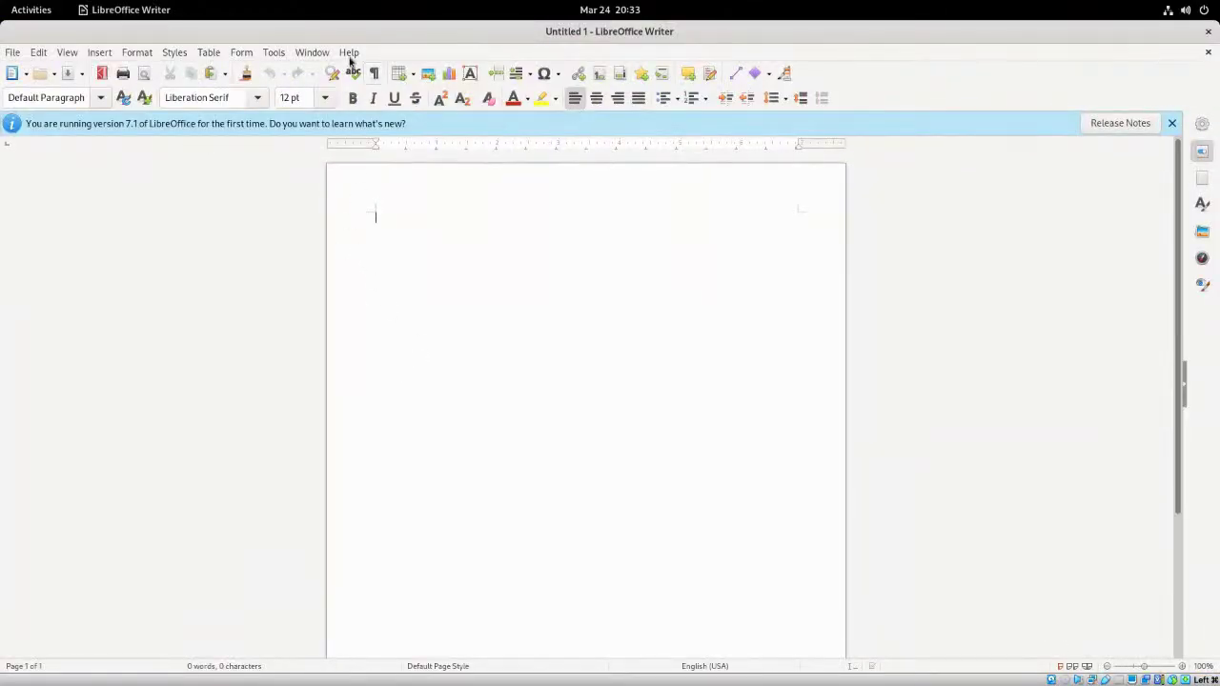
click(349, 53)
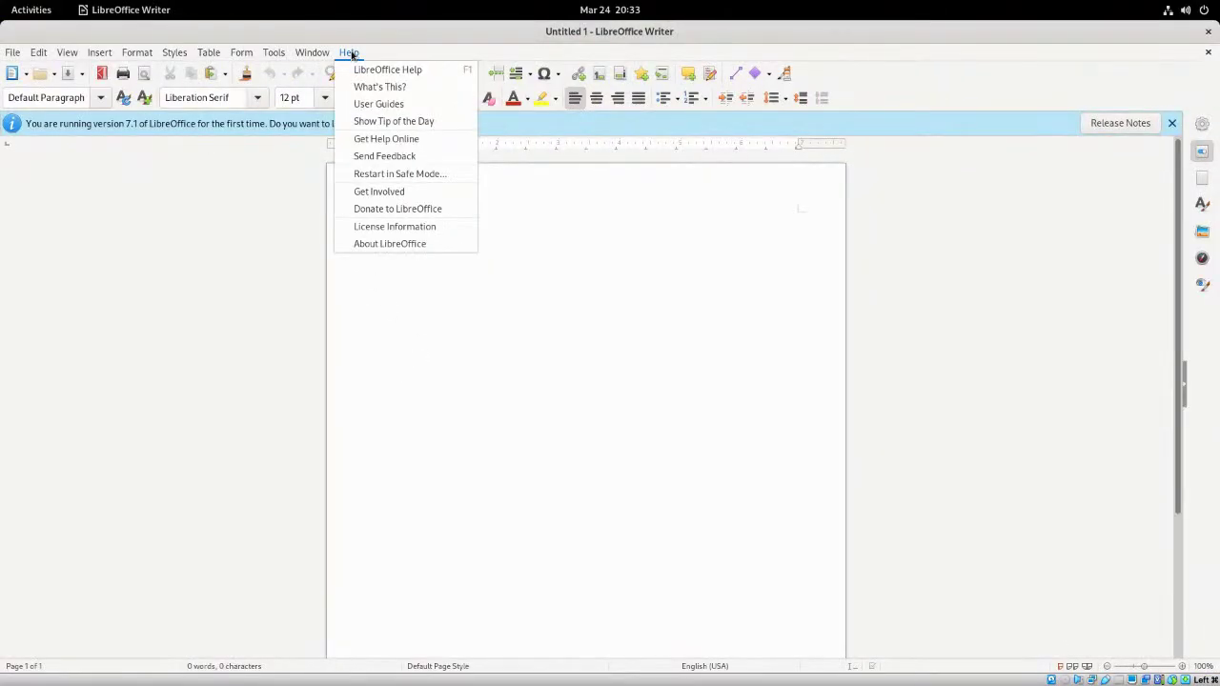
click(396, 240)
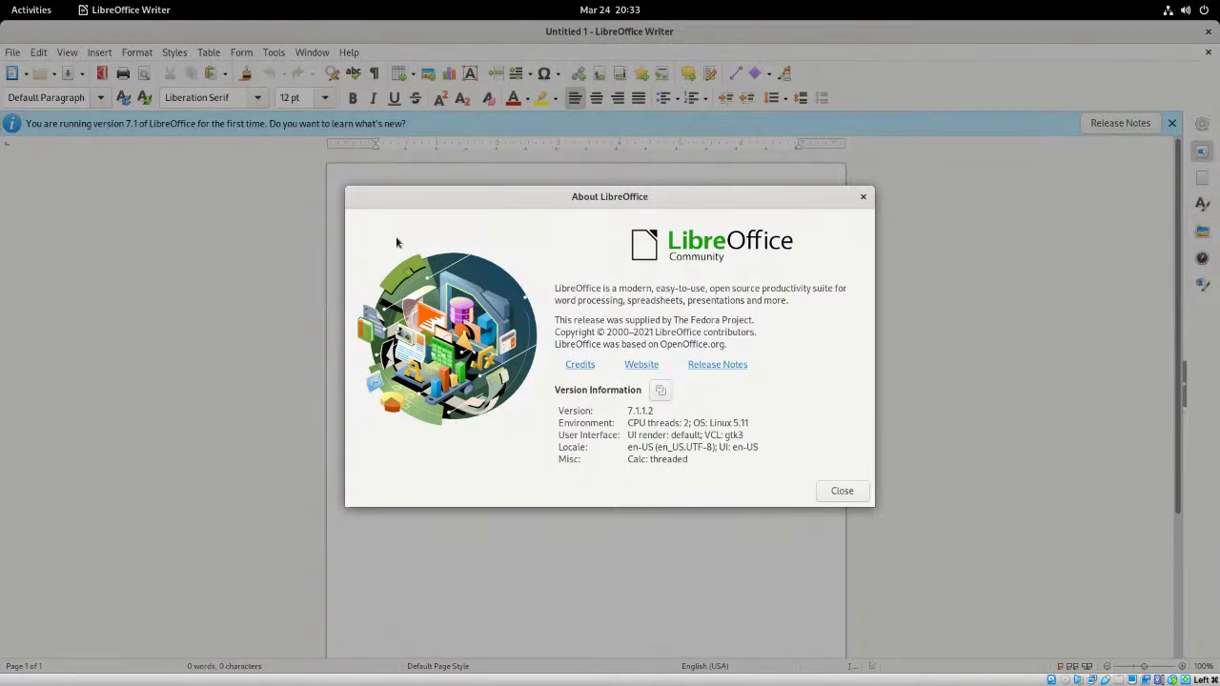
click(845, 493)
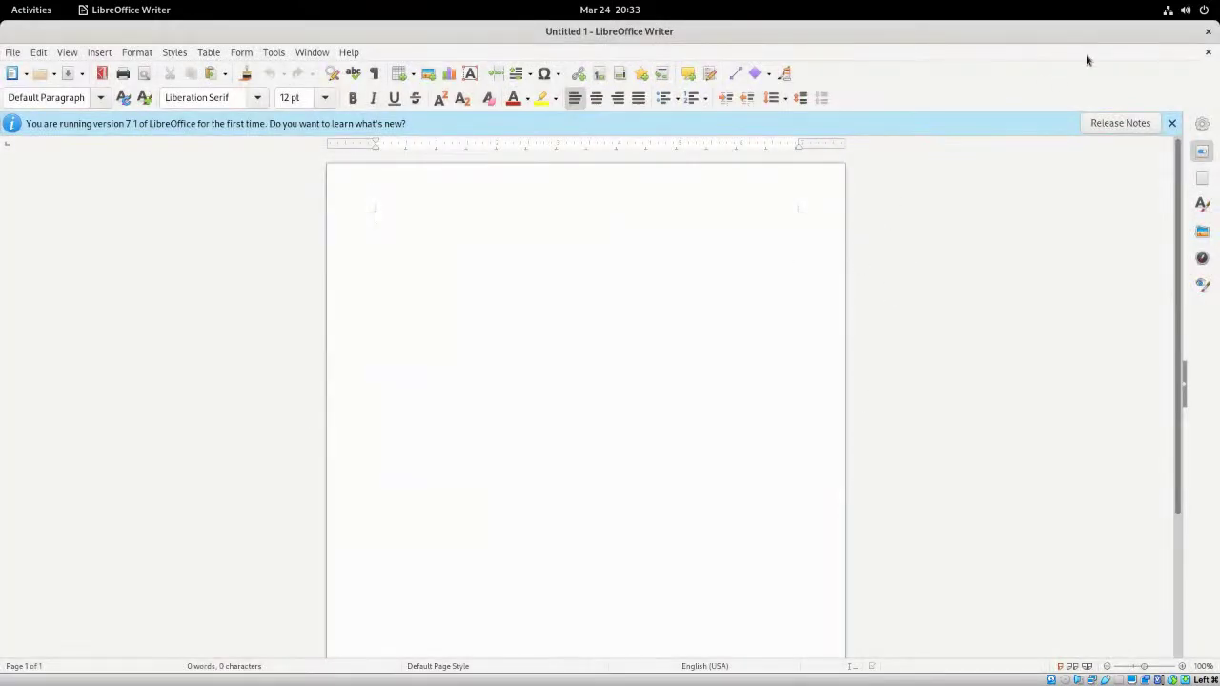
click(1211, 31)
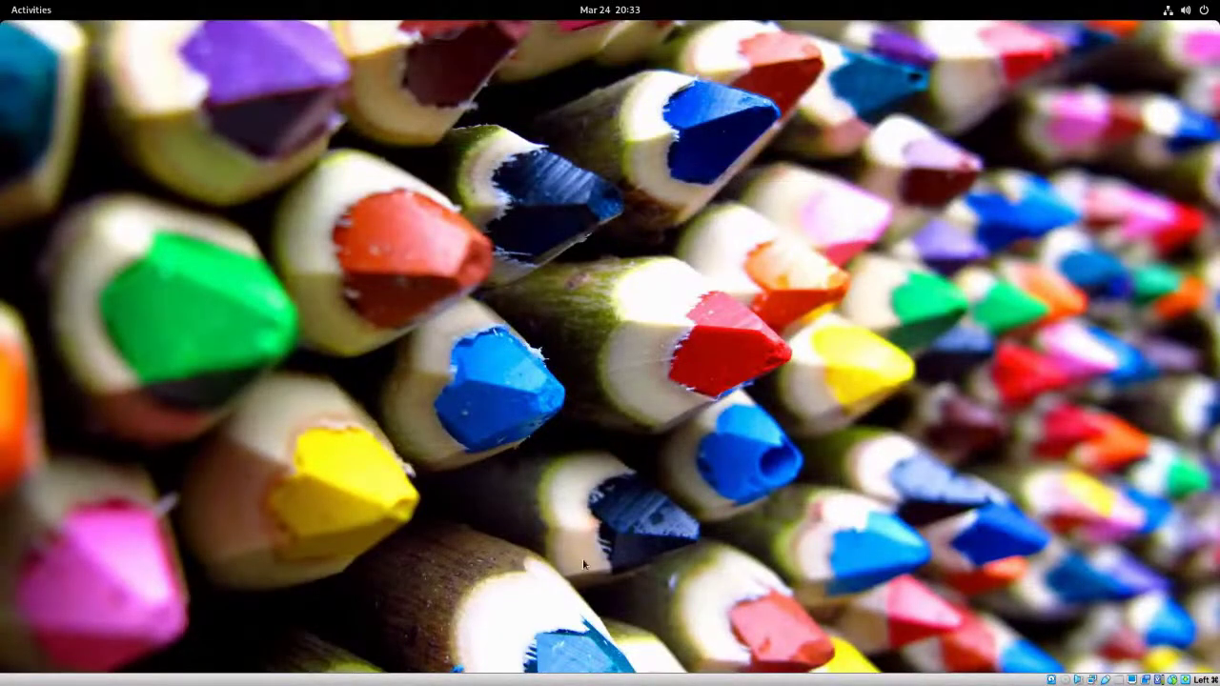
- Open Settings from the desktop's right-click menu, arriving at the Background page
right_click(444, 183)
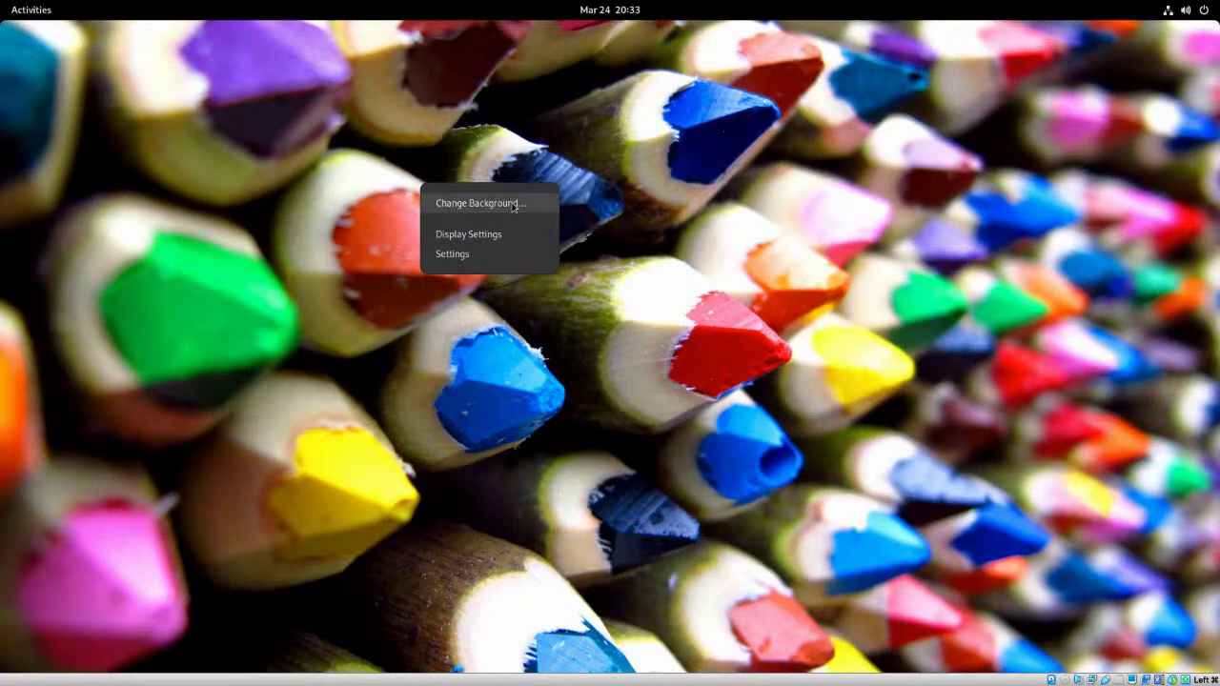
click(451, 255)
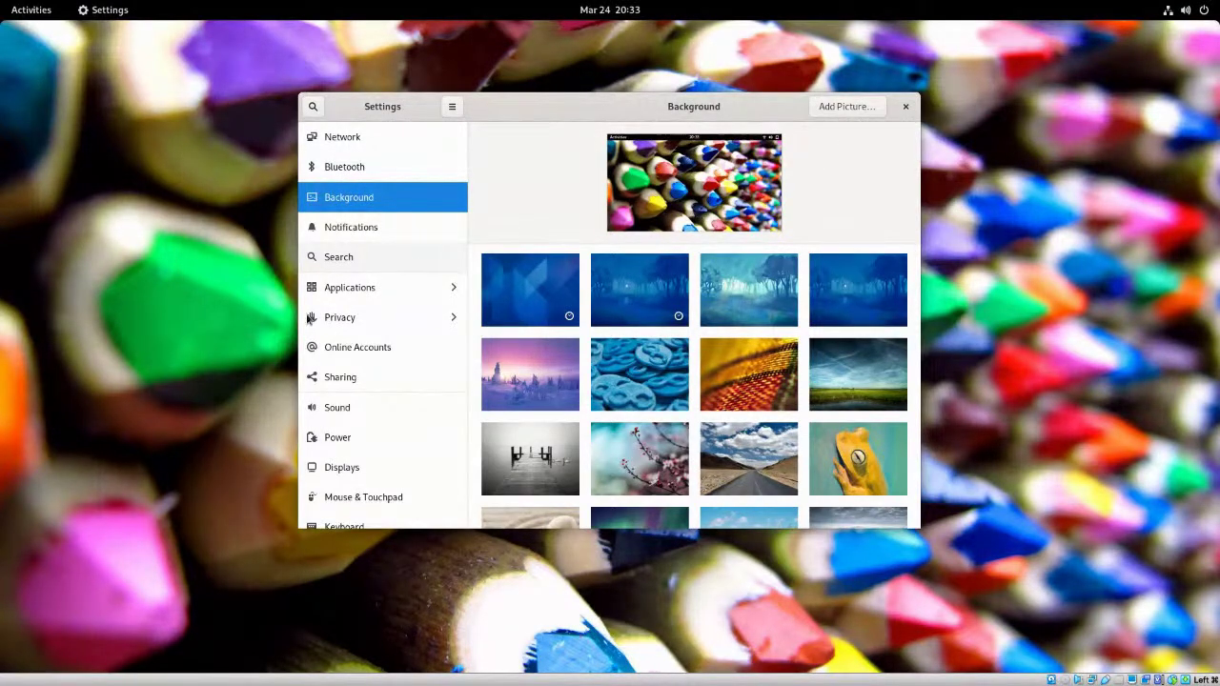
- Show the About page listing Fedora 34, GNOME 40.0.0 and Wayland, selecting the Wayland value
scroll(449, 422, down, 4)
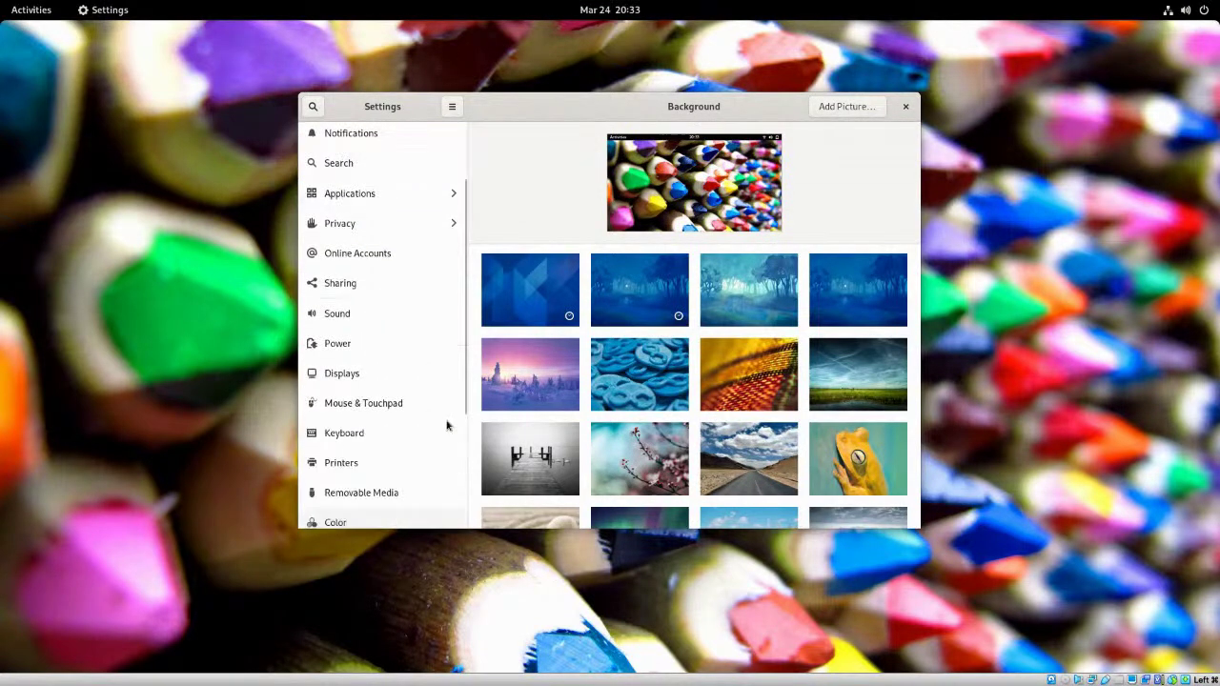
scroll(438, 480, down, 2)
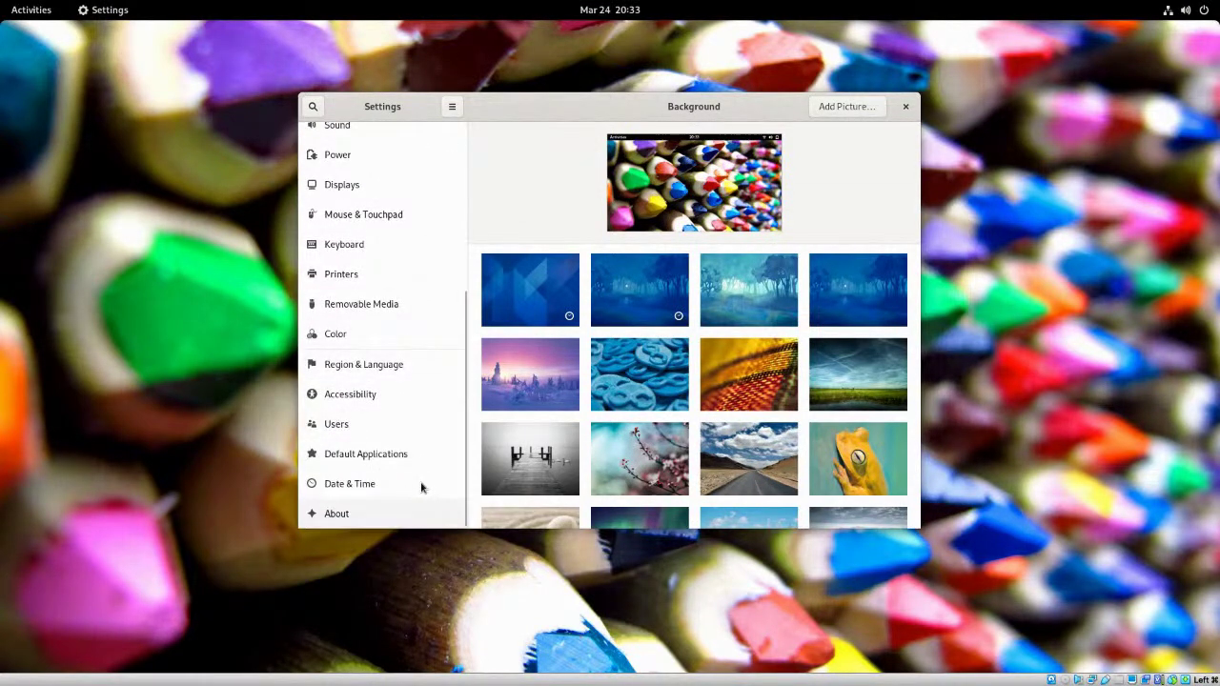
click(338, 514)
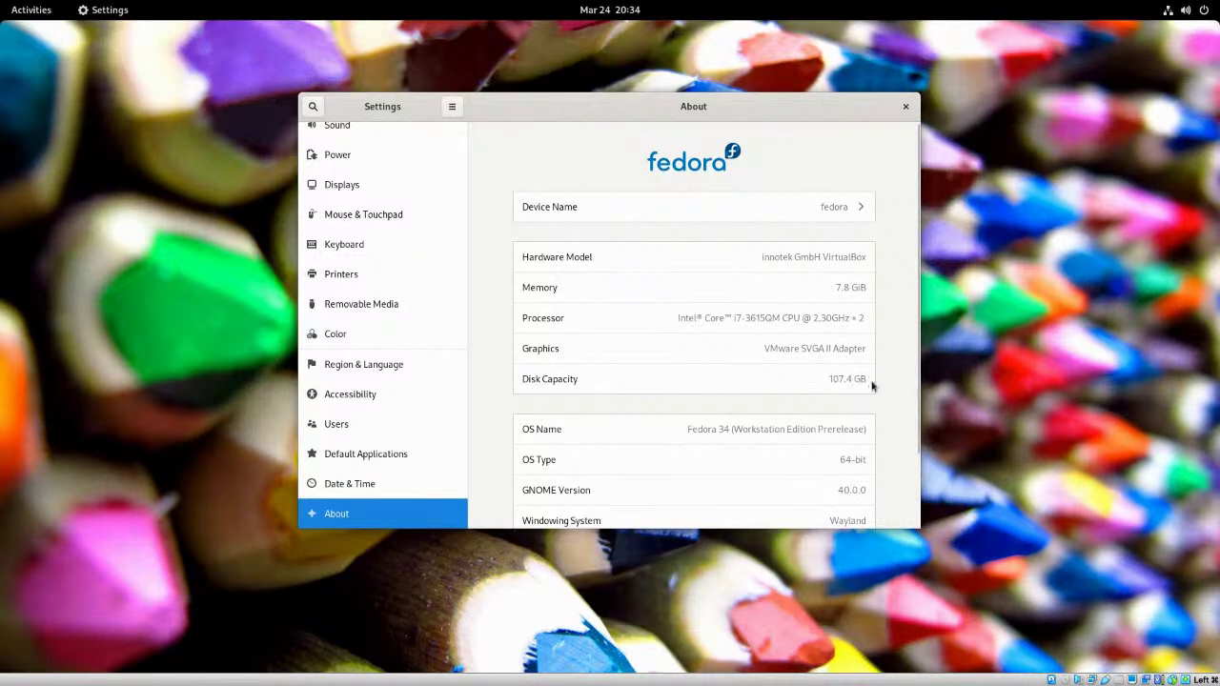
scroll(702, 375, down, 2)
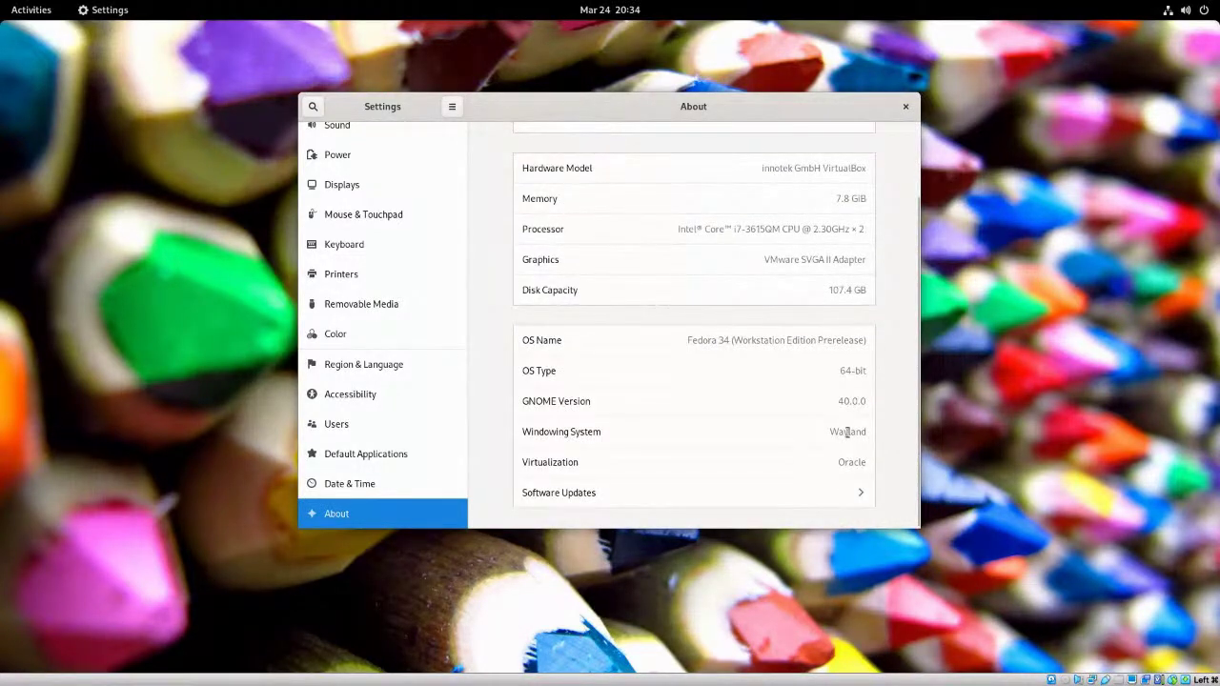
double_click(878, 432)
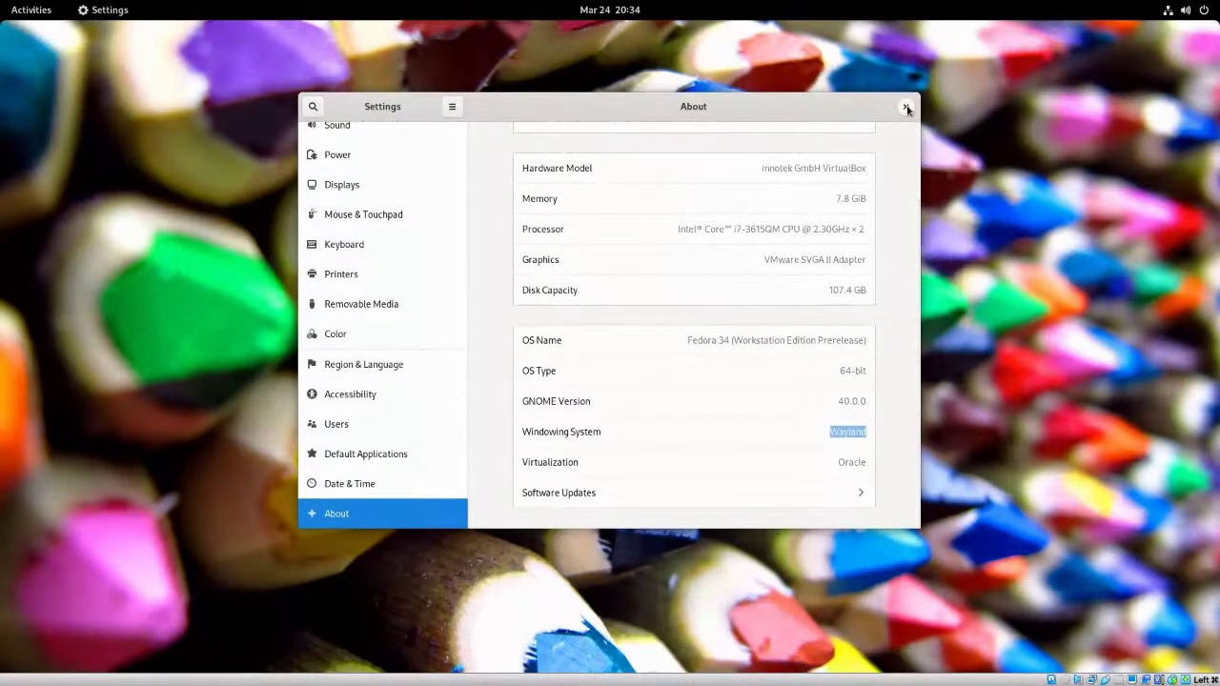
drag(988, 143, 918, 186)
key(Escape)
- Open Display Settings, review resolutions while keeping 1920 × 1059, then quit Settings with Ctrl+Q
right_click(198, 160)
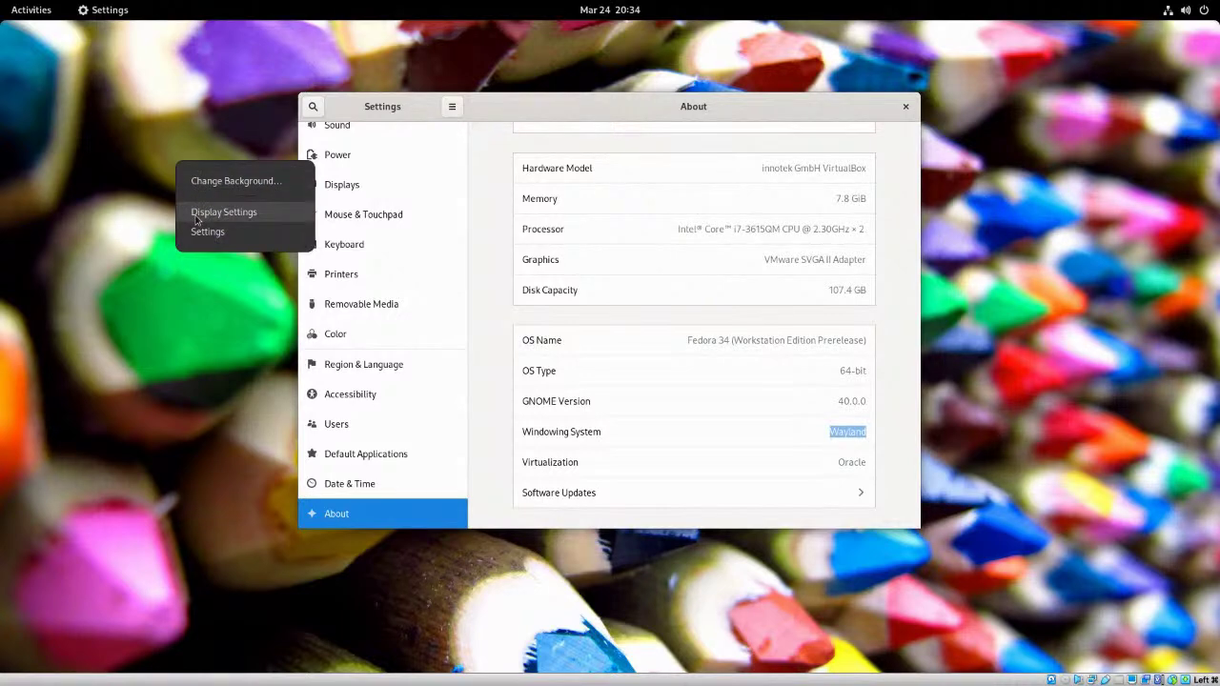
click(197, 215)
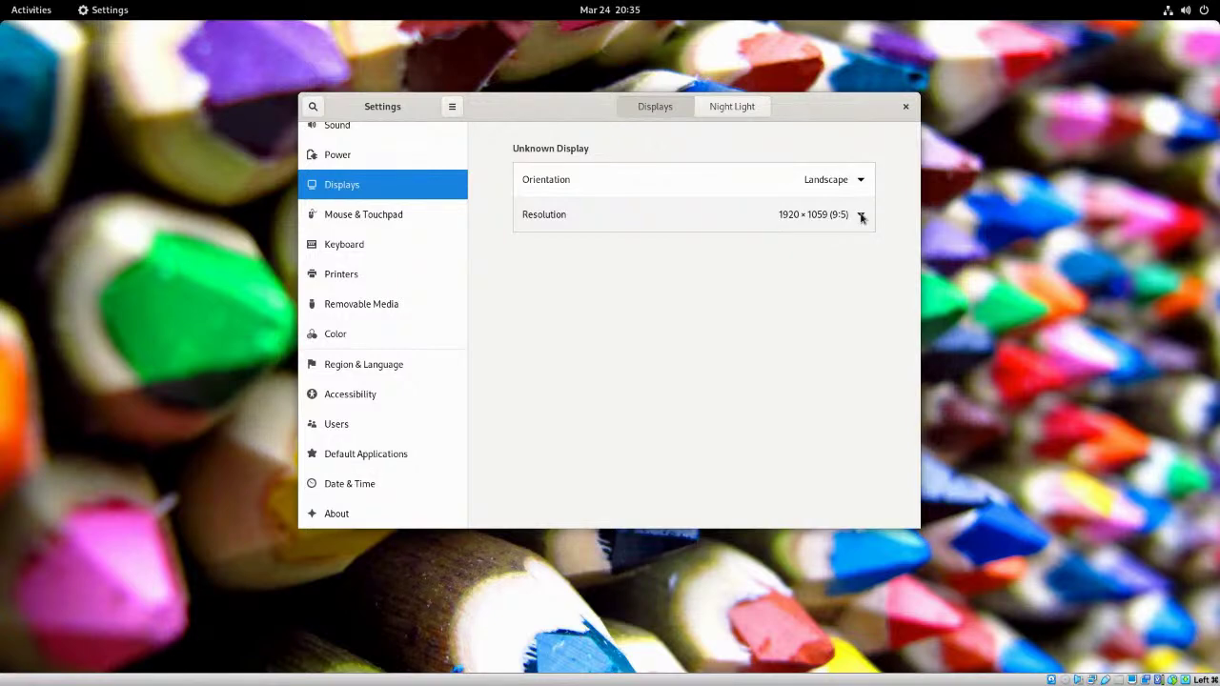
click(861, 217)
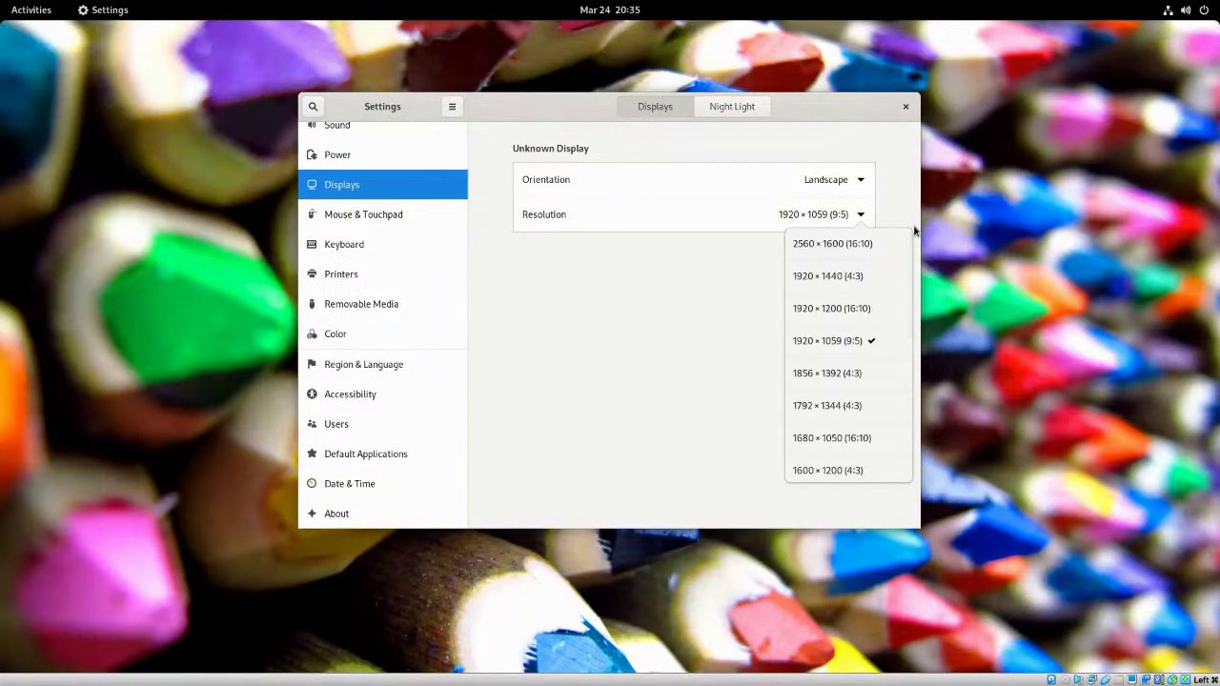
key(Escape)
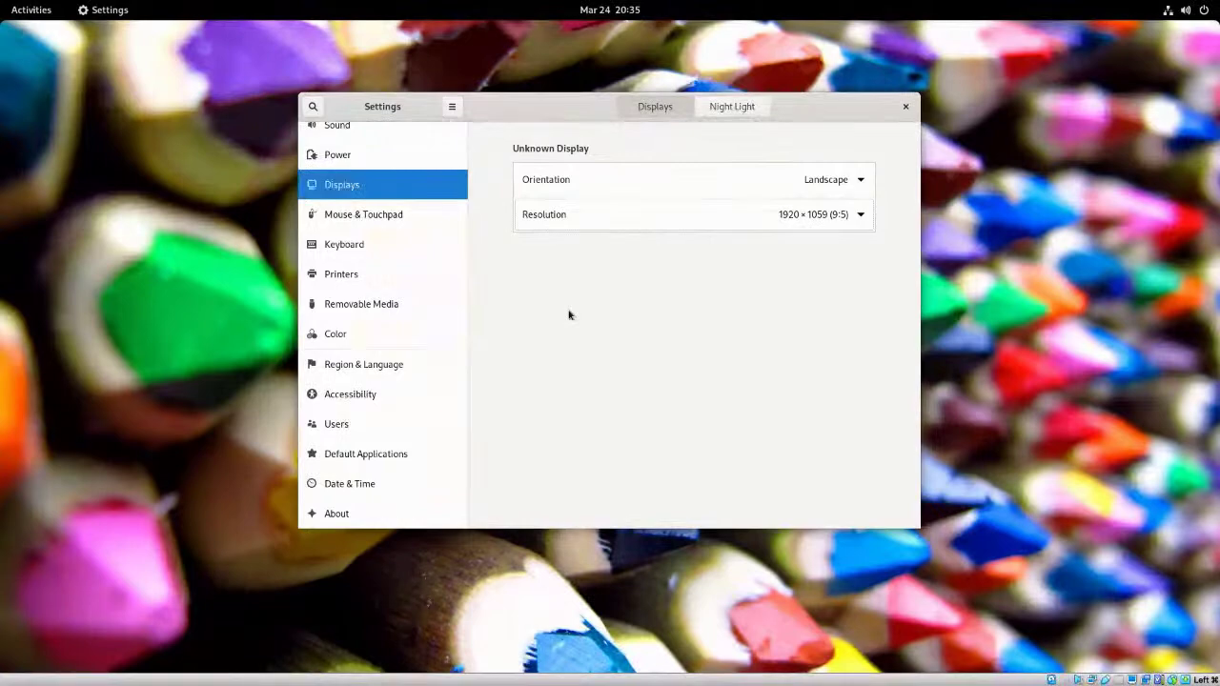
key(ctrl+q)
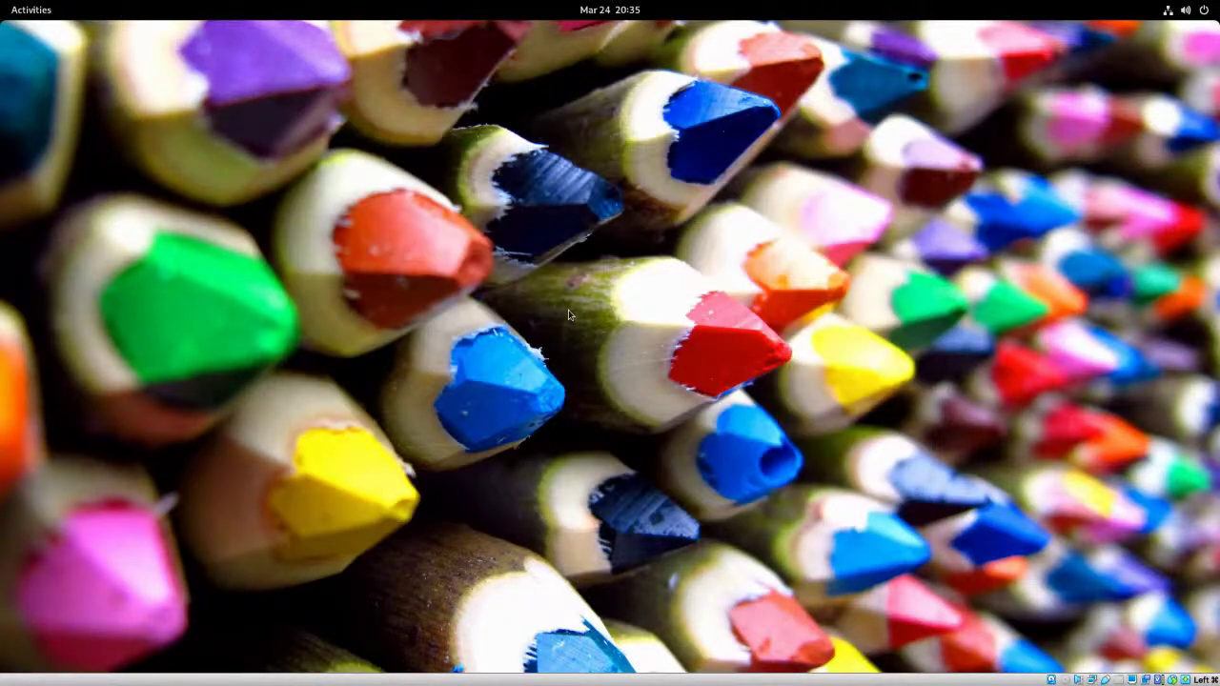
- Launch Files, centre its window, browse Other Locations, then close the file manager
click(26, 12)
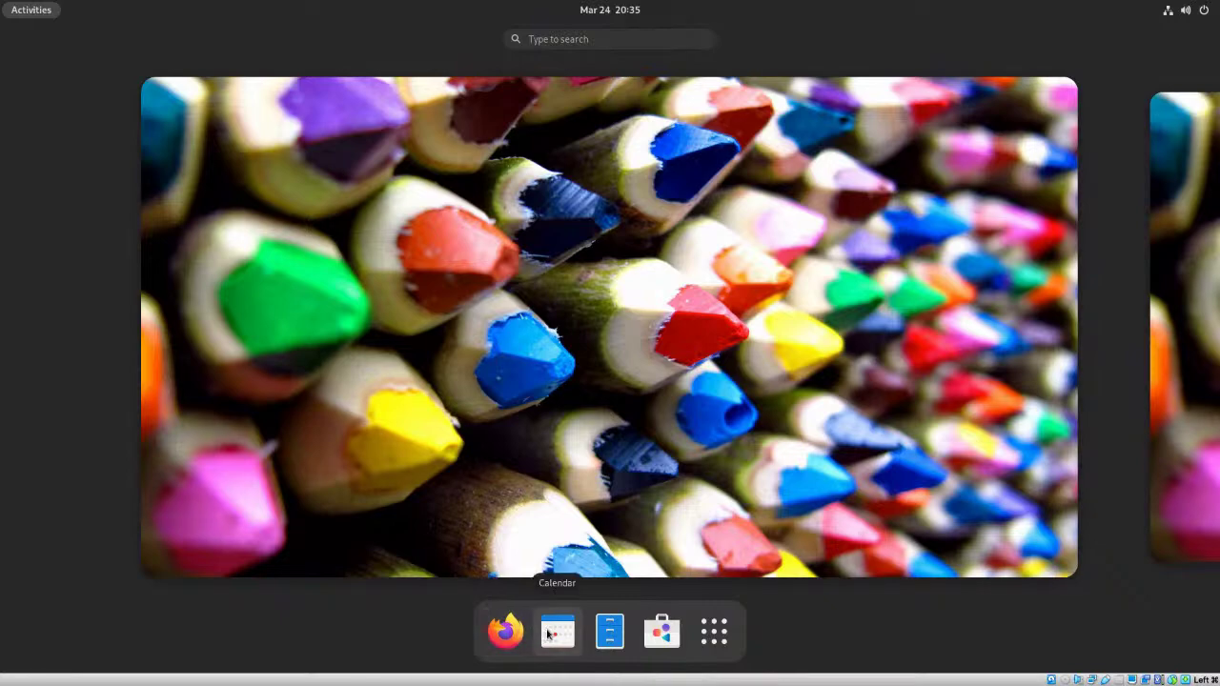
click(608, 638)
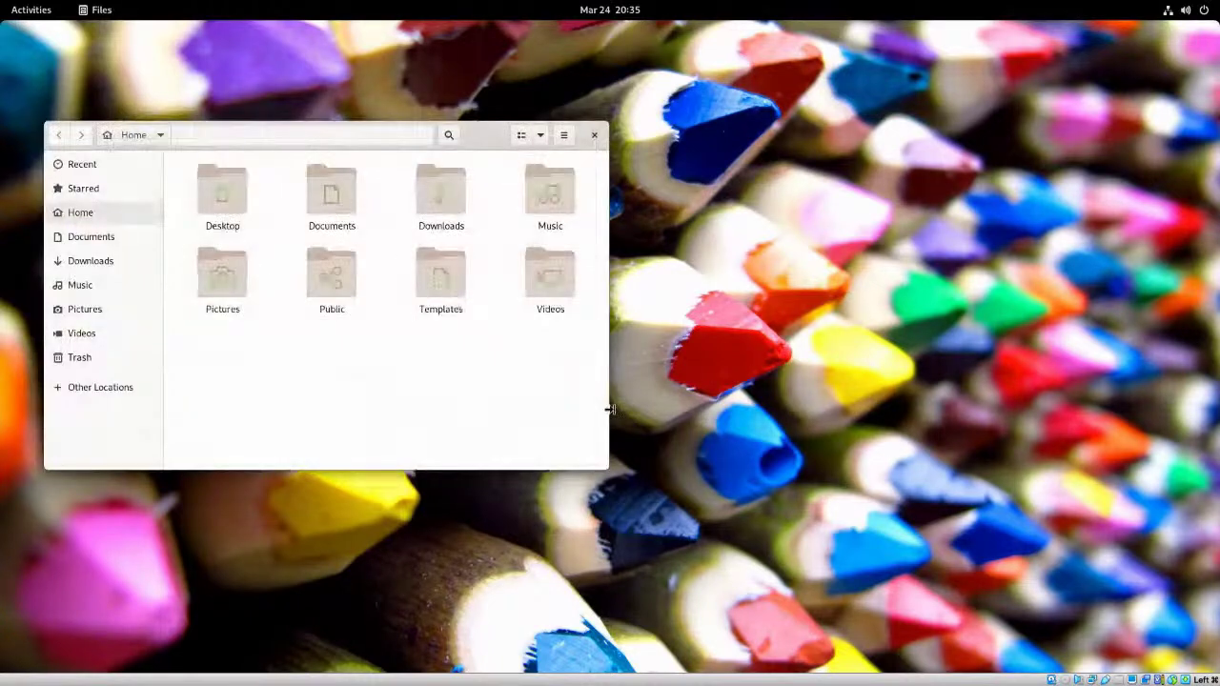
drag(558, 153, 820, 169)
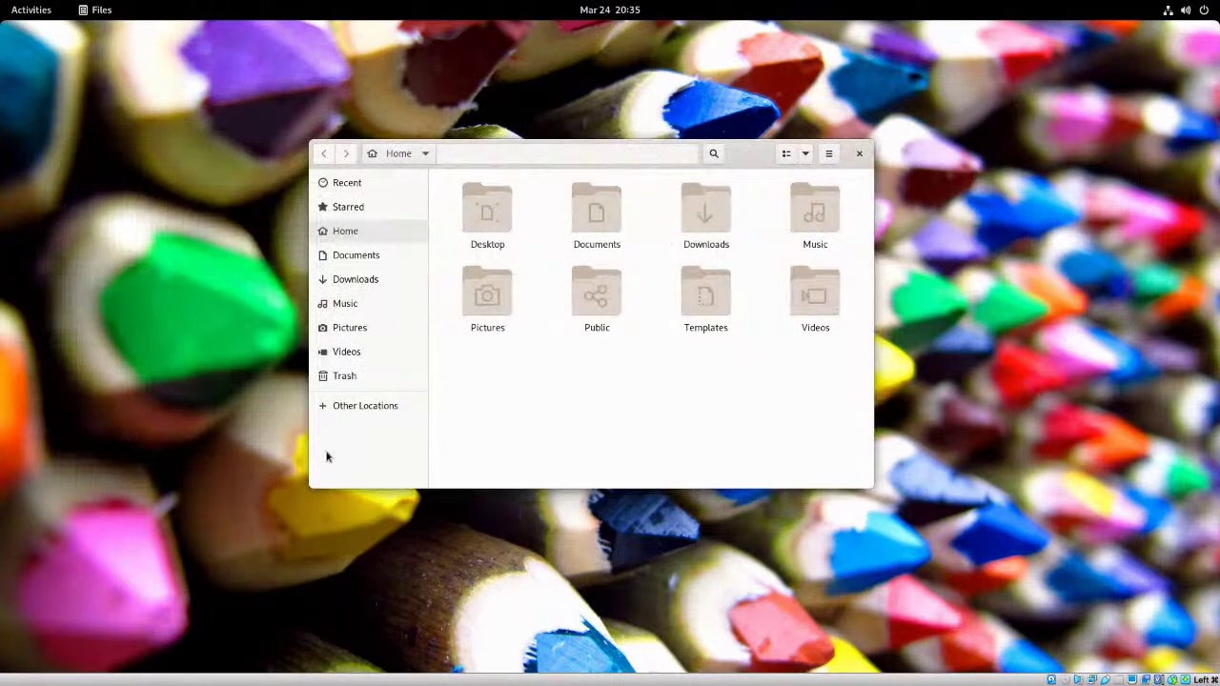
click(322, 405)
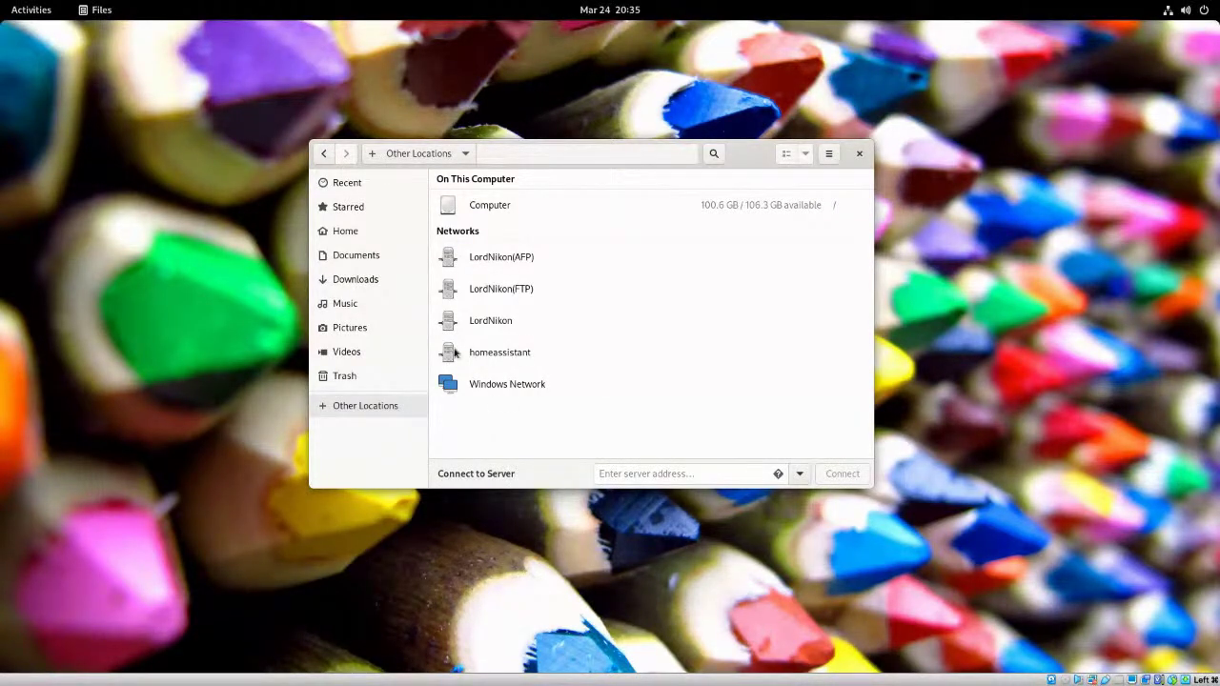
click(859, 155)
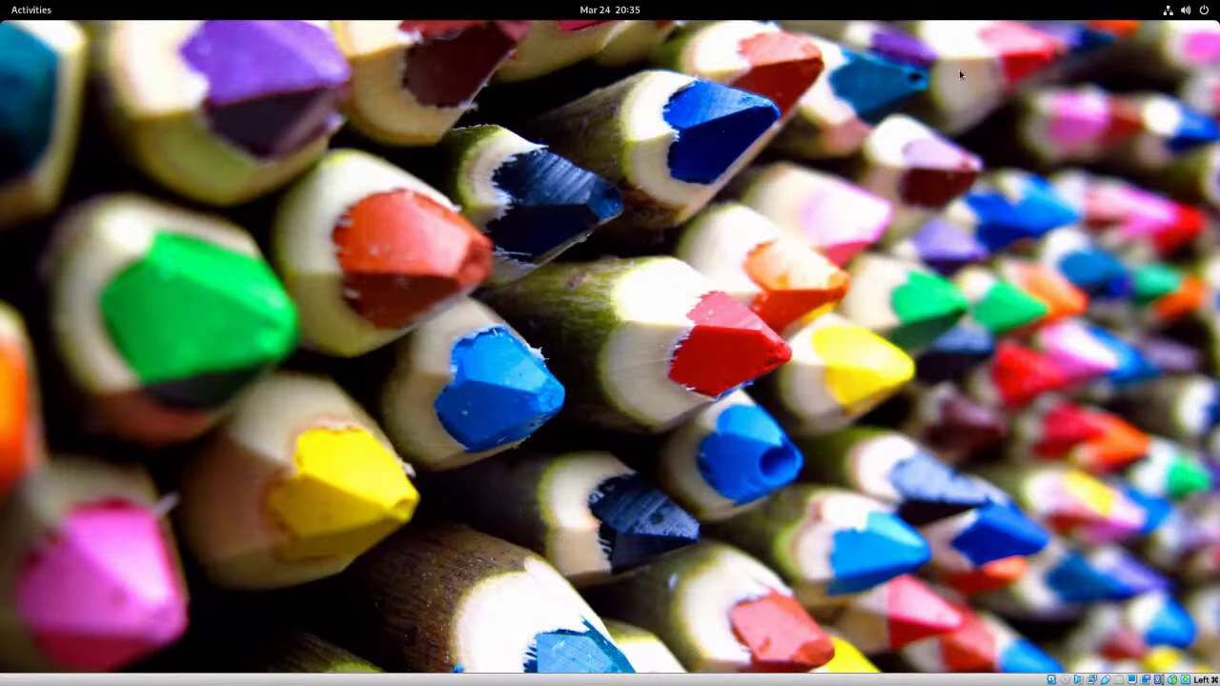
- Dismiss the Software Updates Installed notification and open the top-right system menu
mouse_move(664, 6)
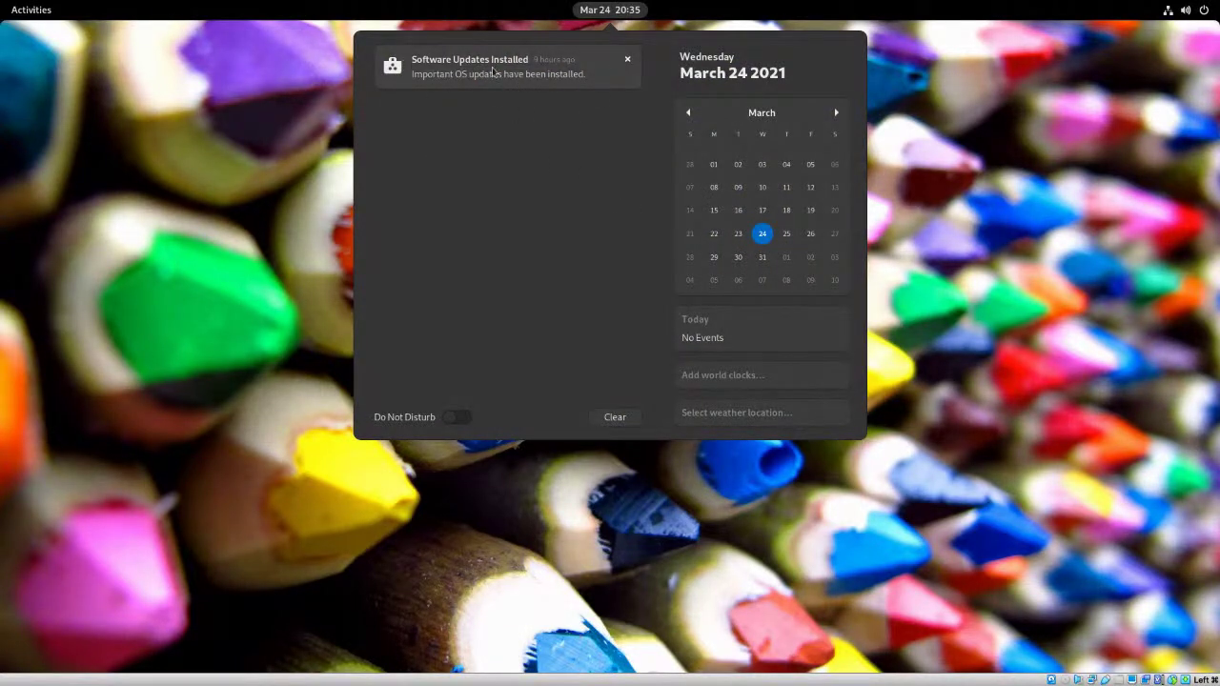
click(627, 61)
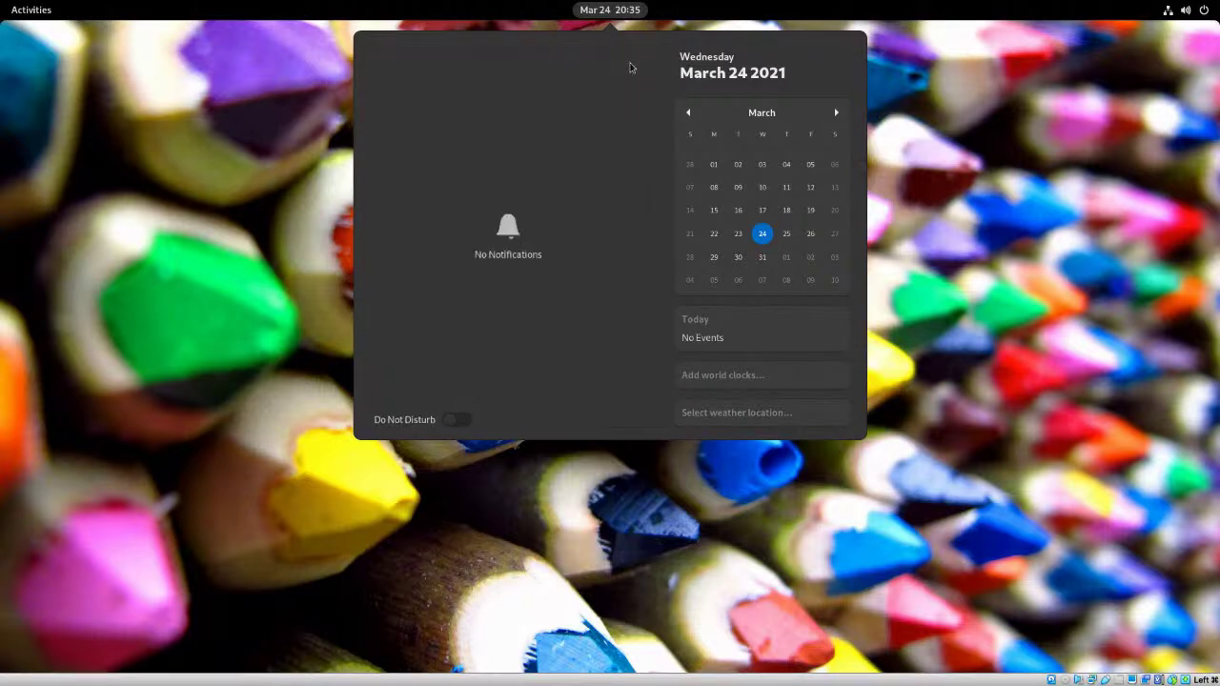
click(968, 173)
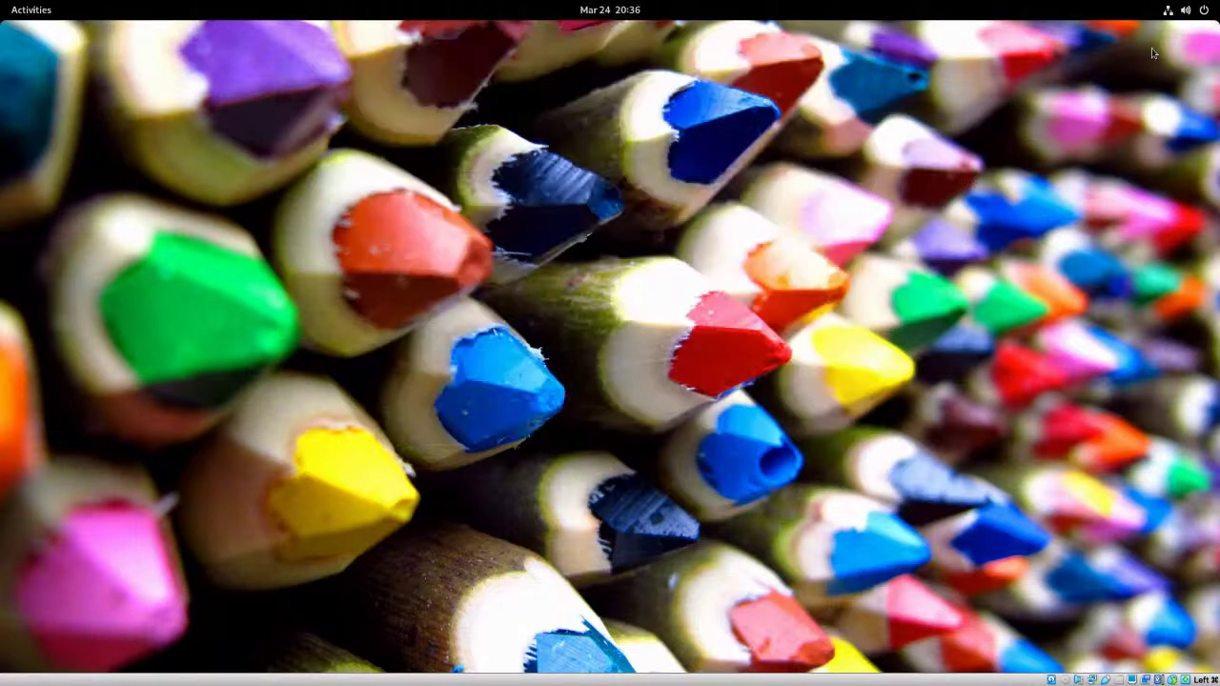
click(1198, 14)
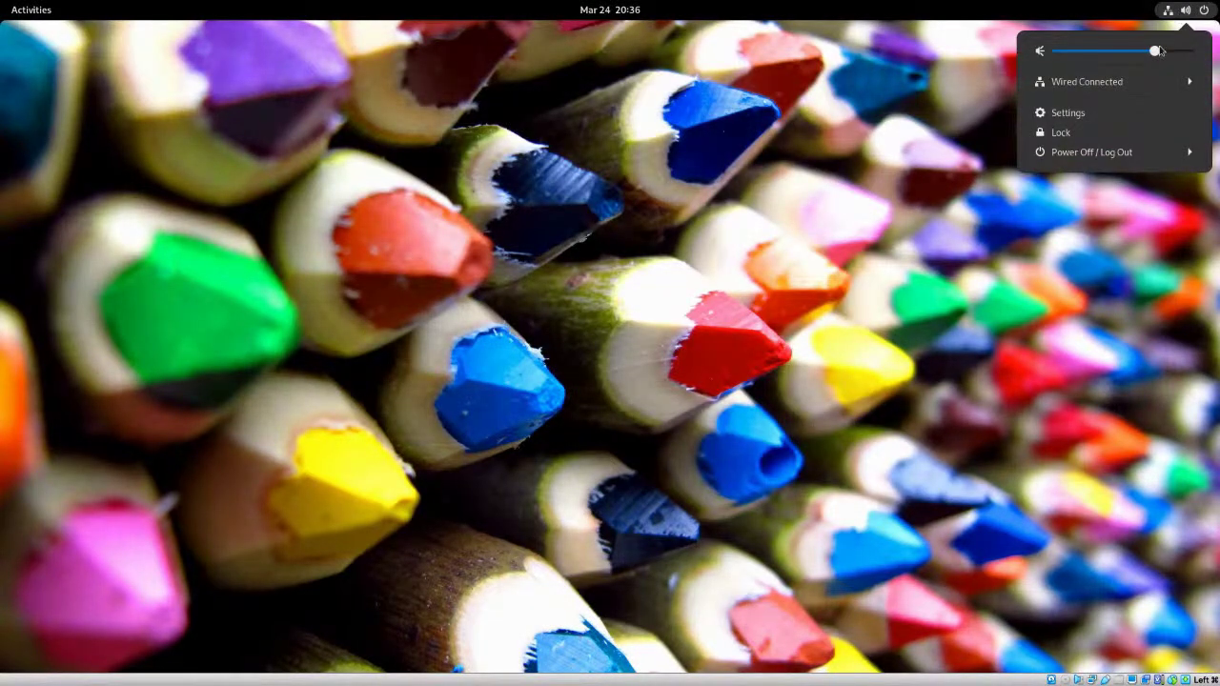
- Open Settings' Printers panel, unlock it with the account password, and start Add a Printer
click(1078, 112)
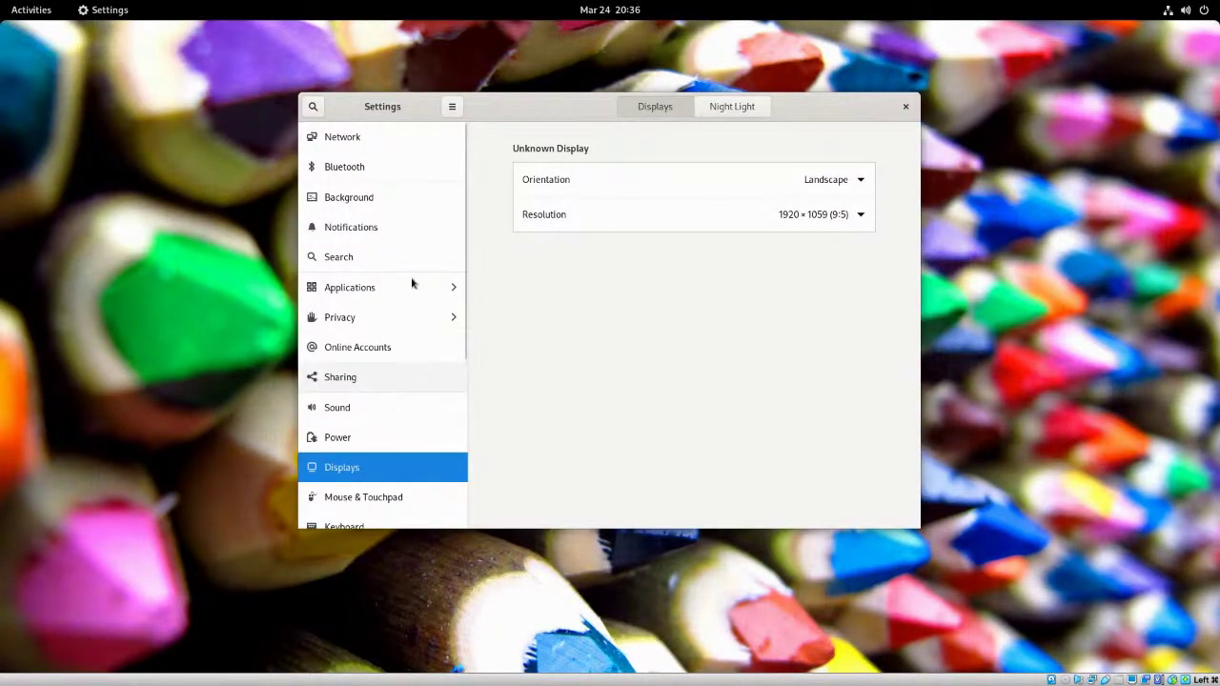
scroll(412, 345, down, 2)
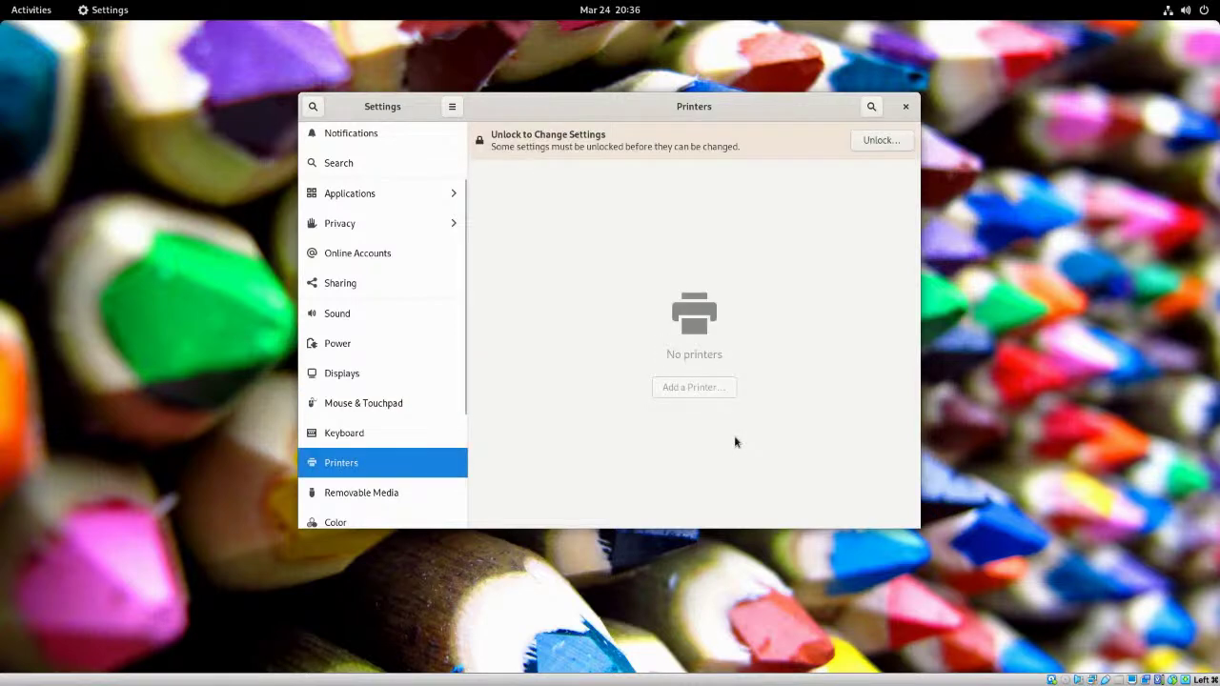
click(871, 143)
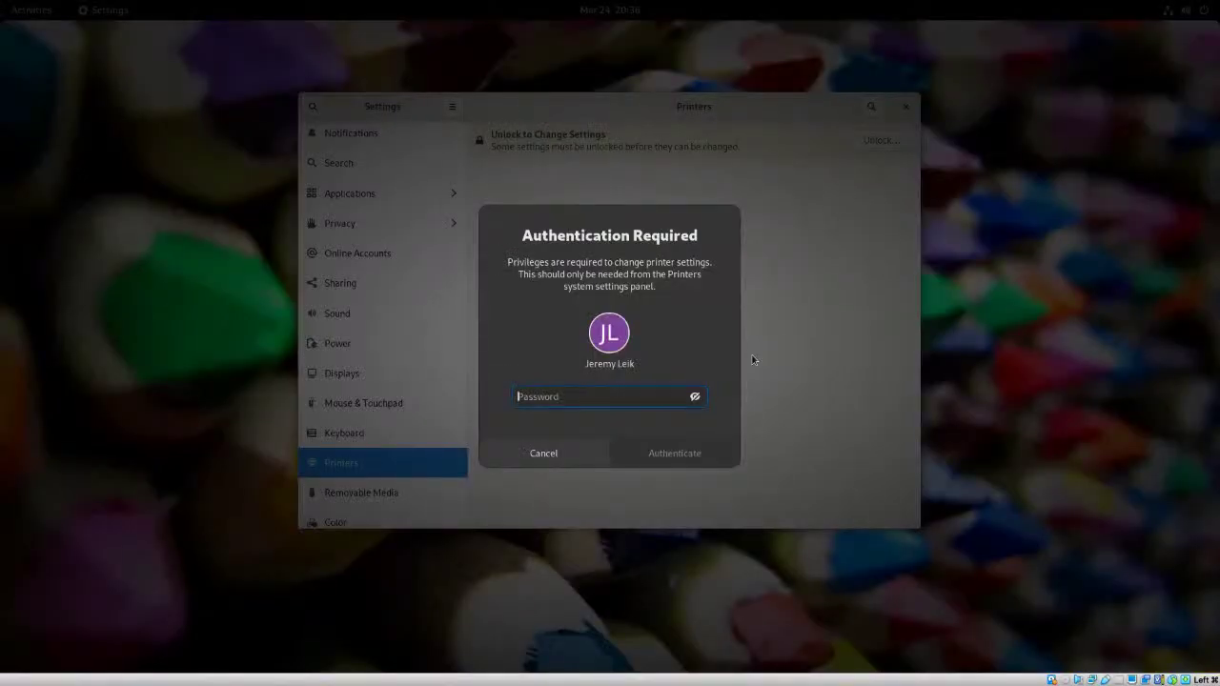
text(•••••)
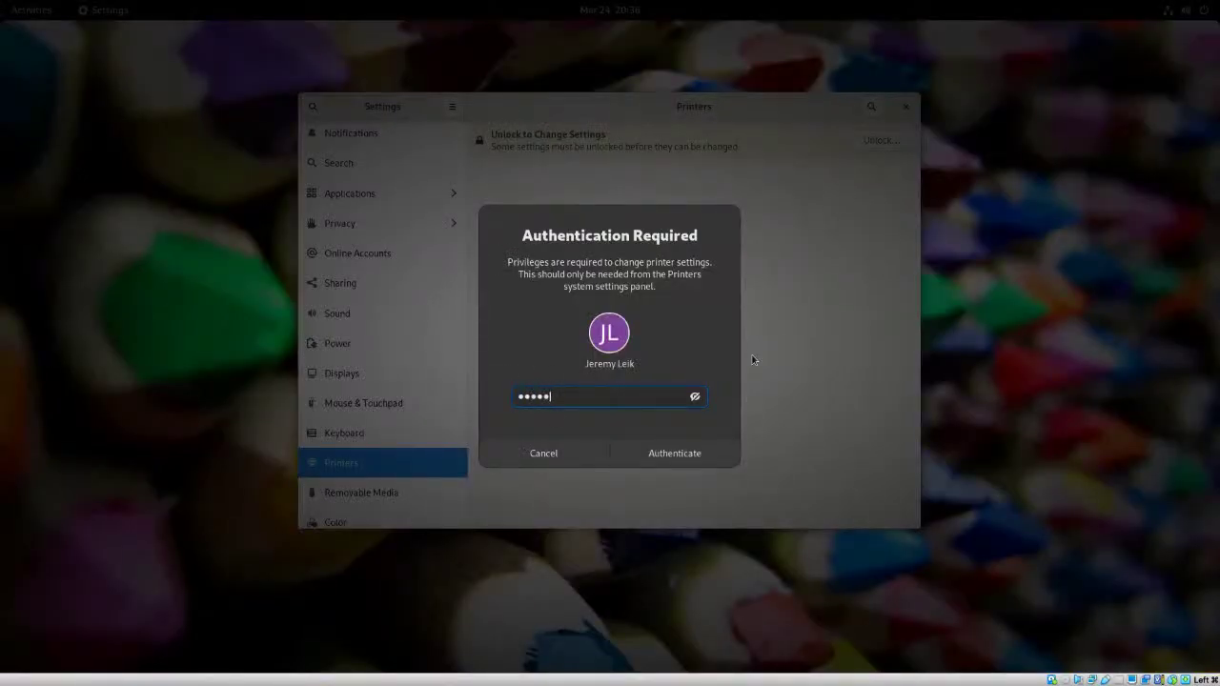
text(•••••)
key(Return)
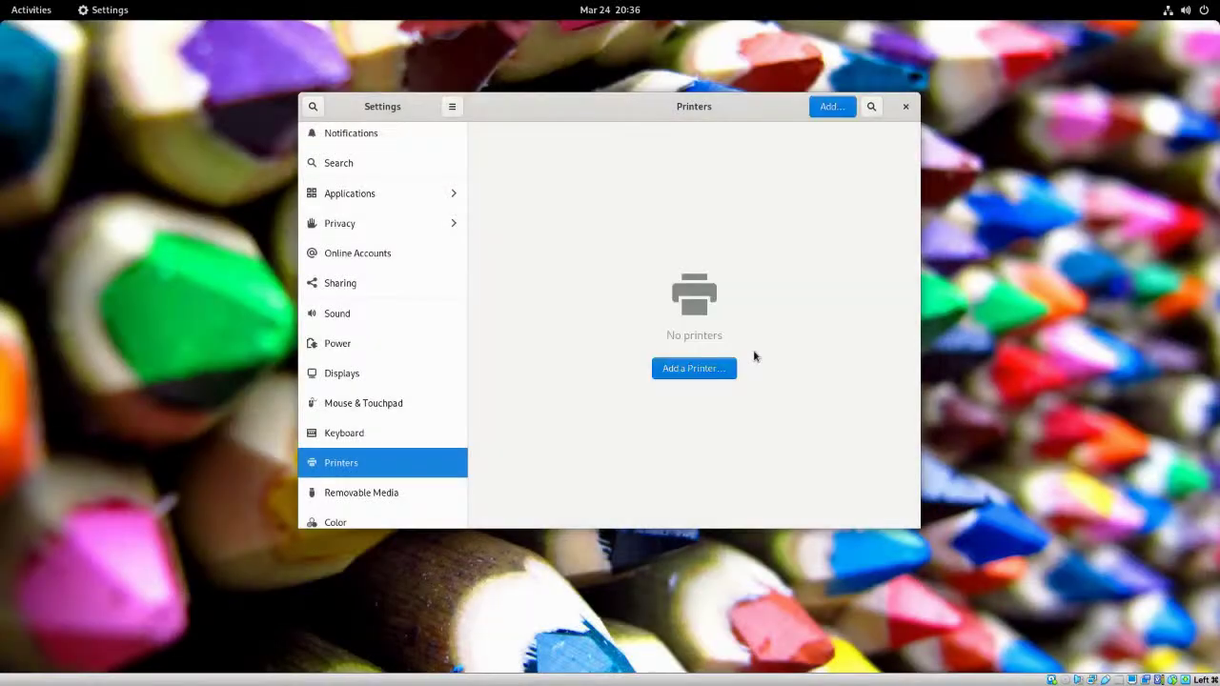
click(696, 370)
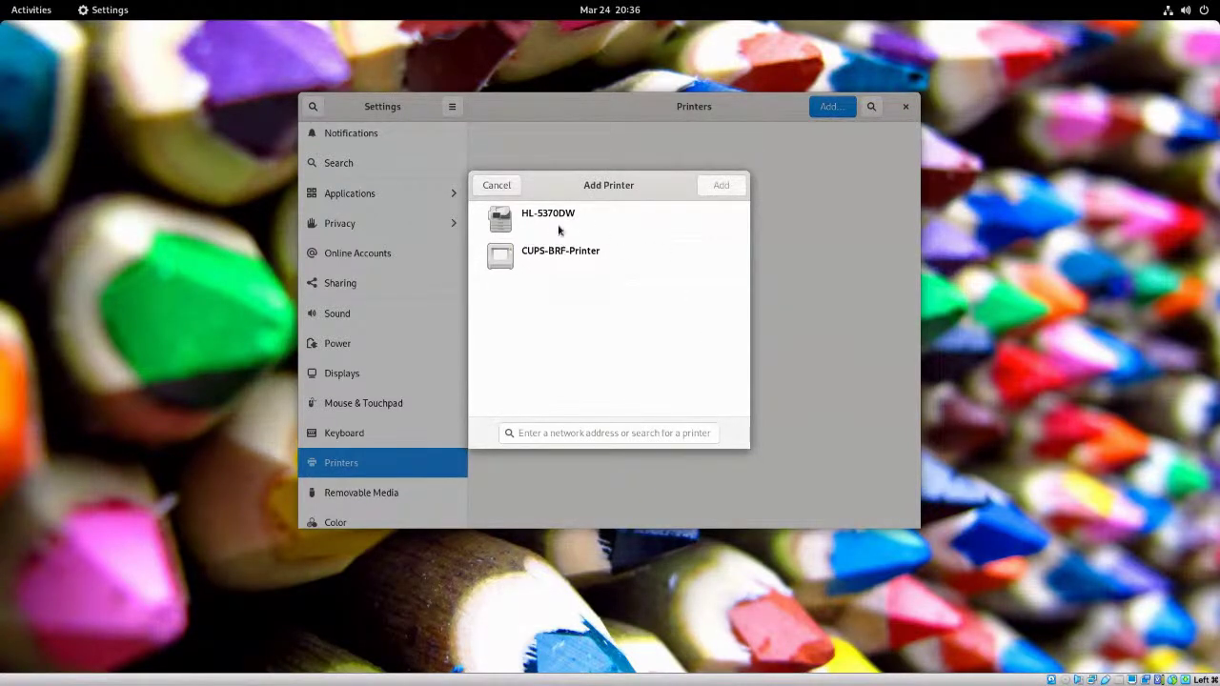
- Add the detected HL-5370DW printer, then close Settings
click(569, 222)
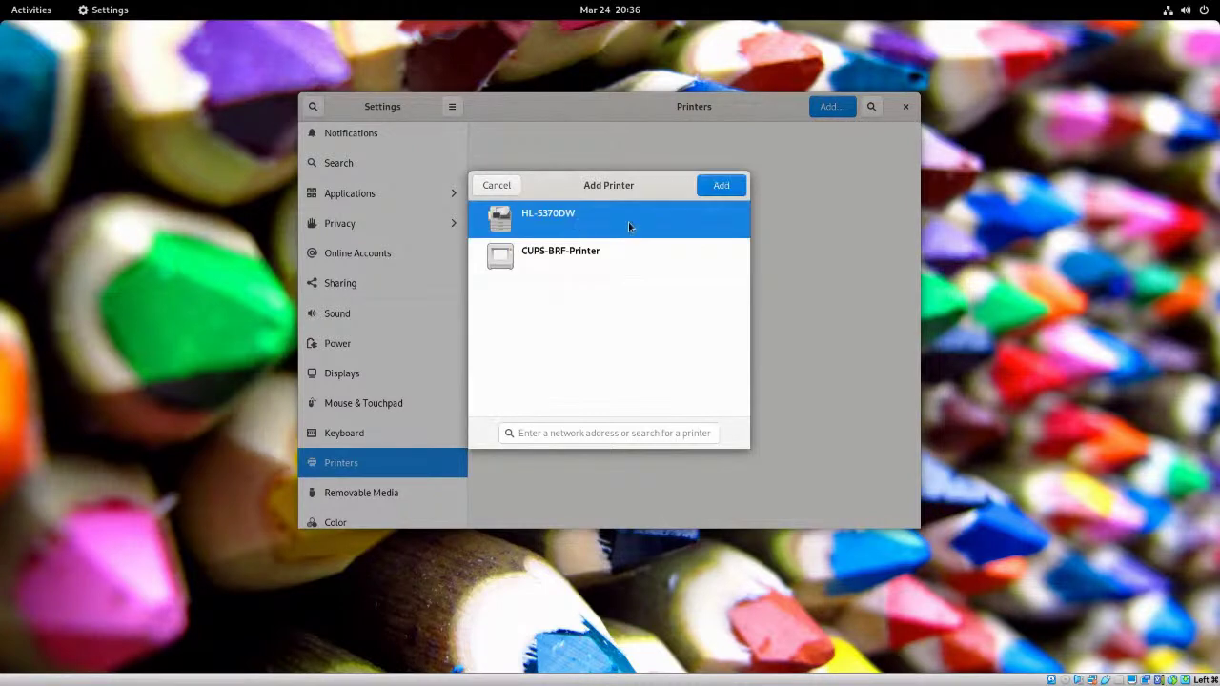
click(722, 188)
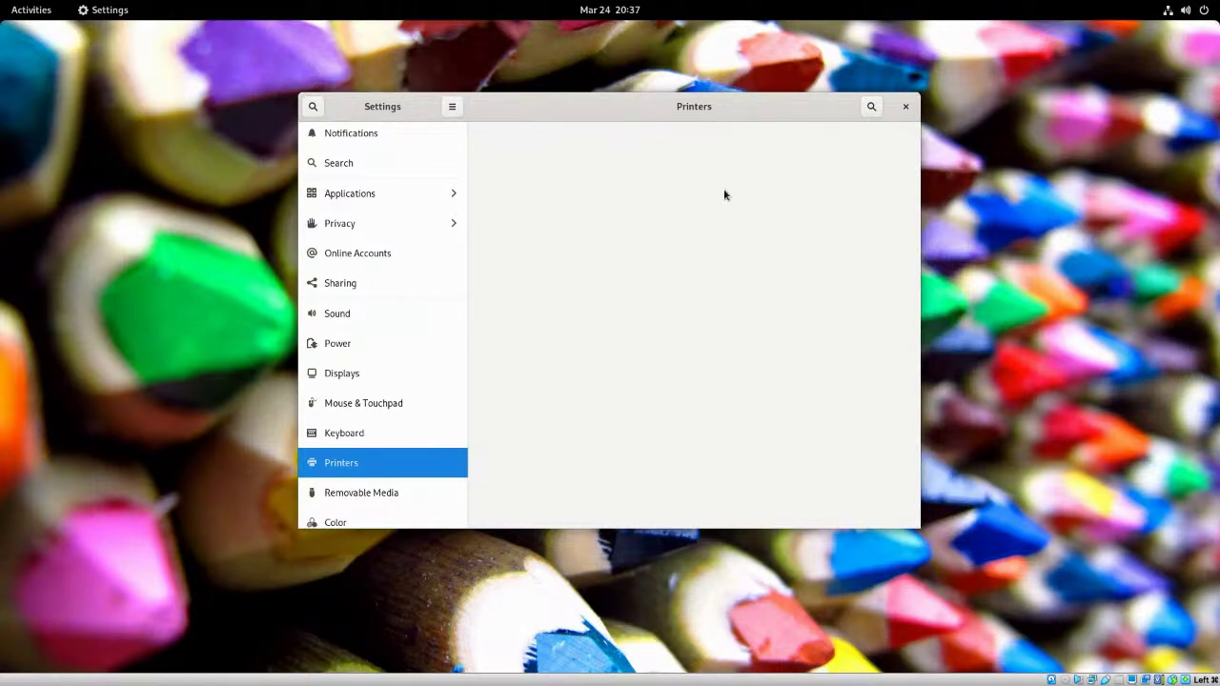
click(907, 109)
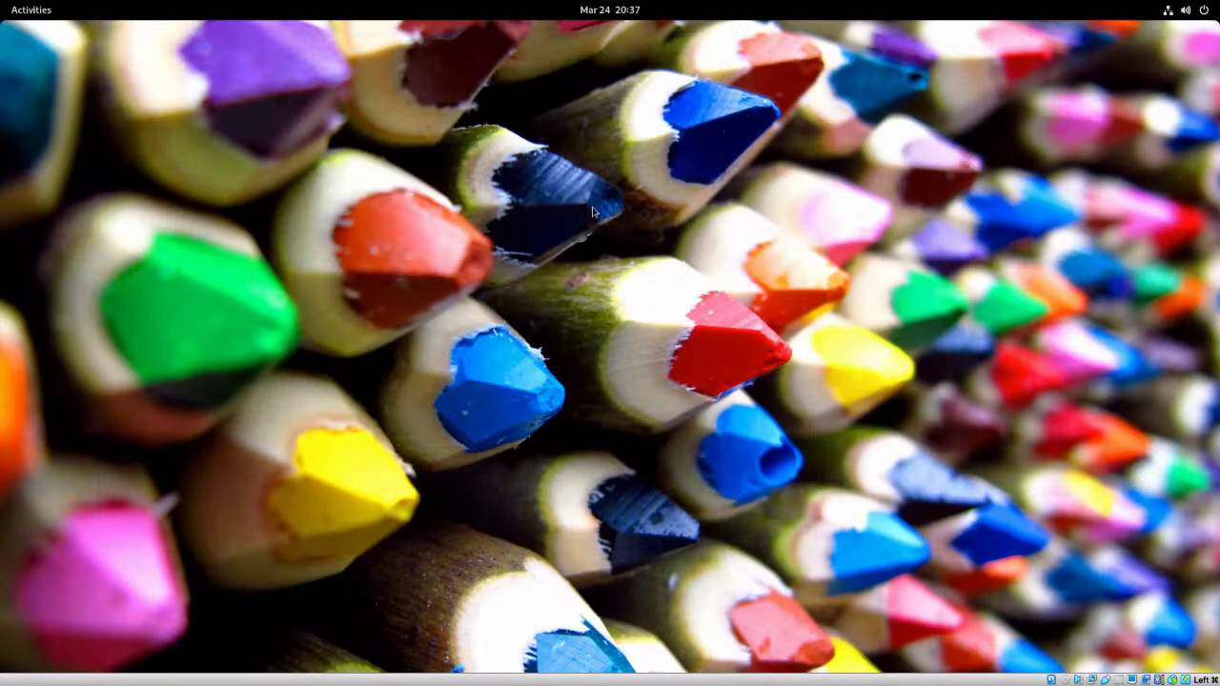
- Launch Ubuntu Software from the Activities dash so it opens on the Explore page
click(49, 13)
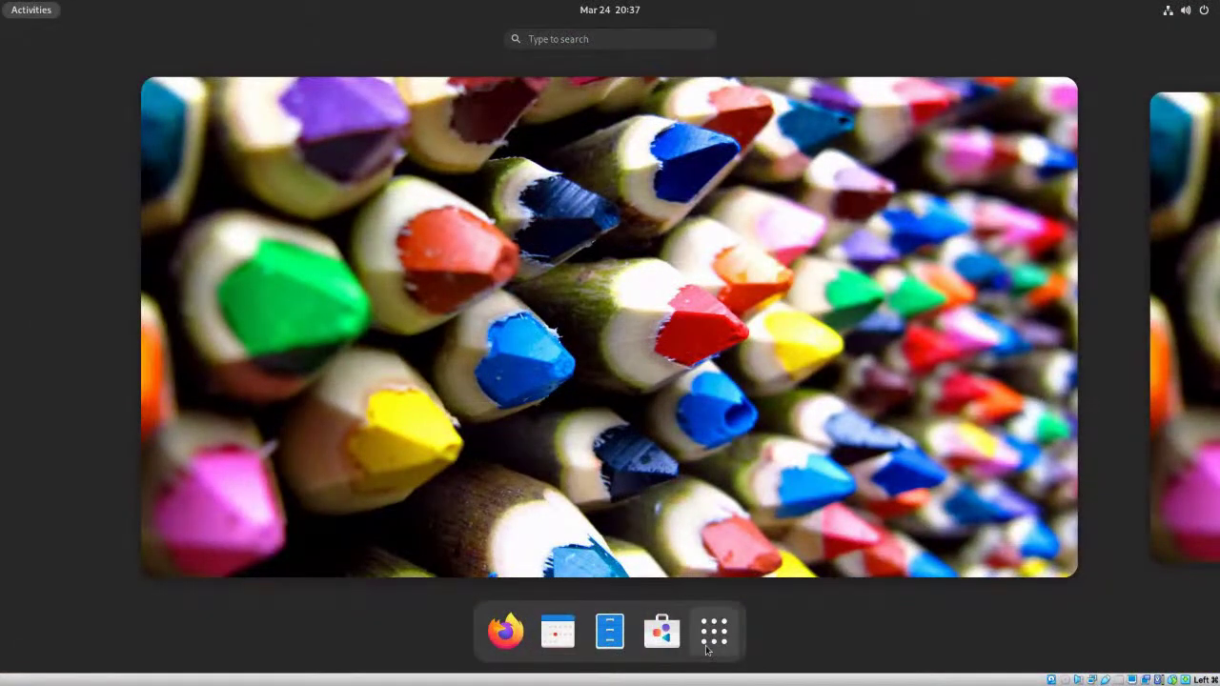
click(658, 633)
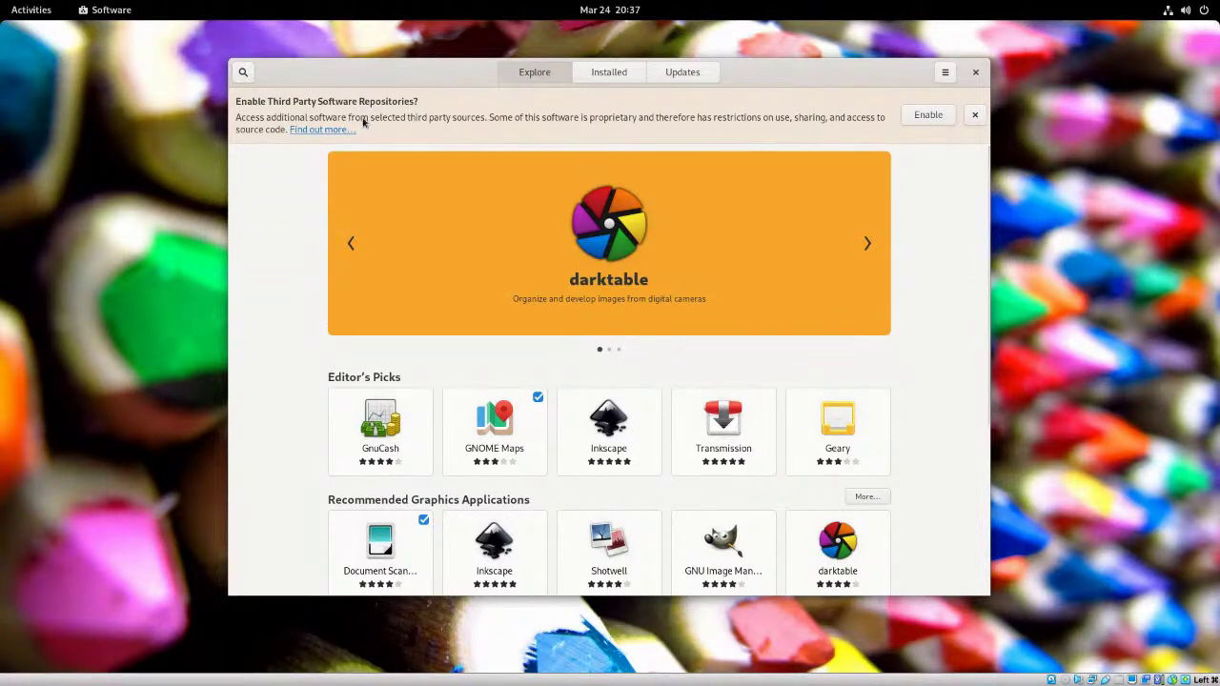
- Enable the third-party repositories, scroll the Installed apps list, check Updates, then go back to Explore
click(927, 116)
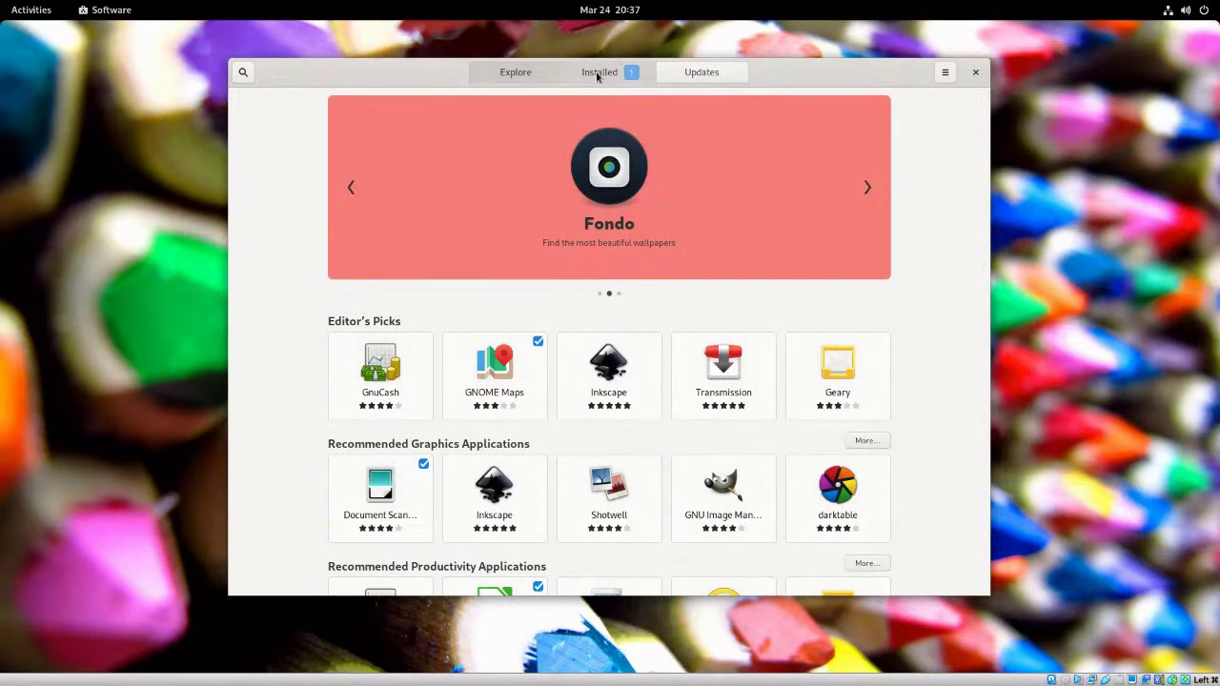
click(598, 74)
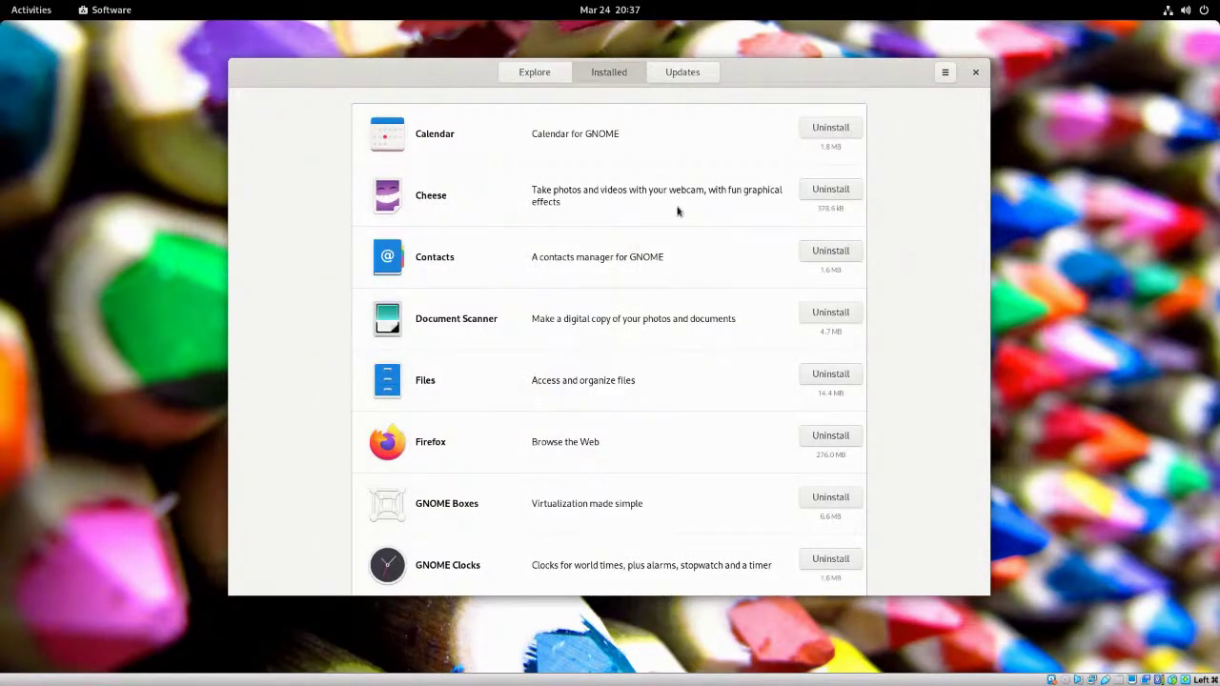
scroll(763, 288, down, 7)
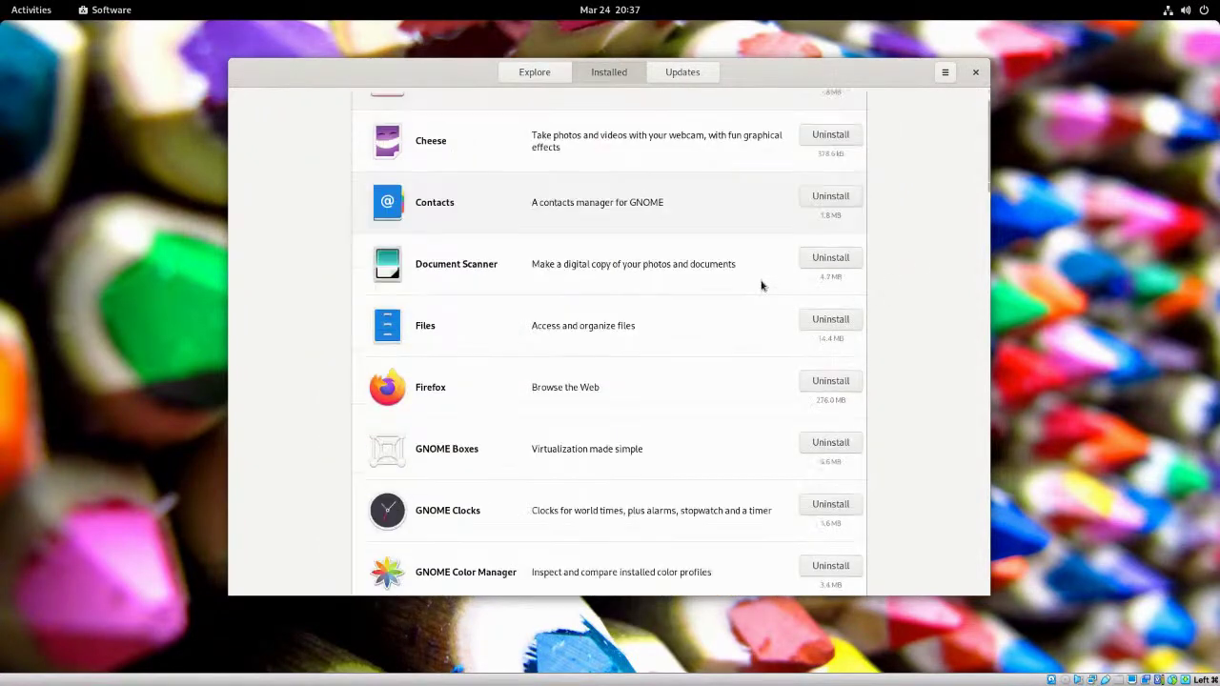
scroll(762, 284, down, 5)
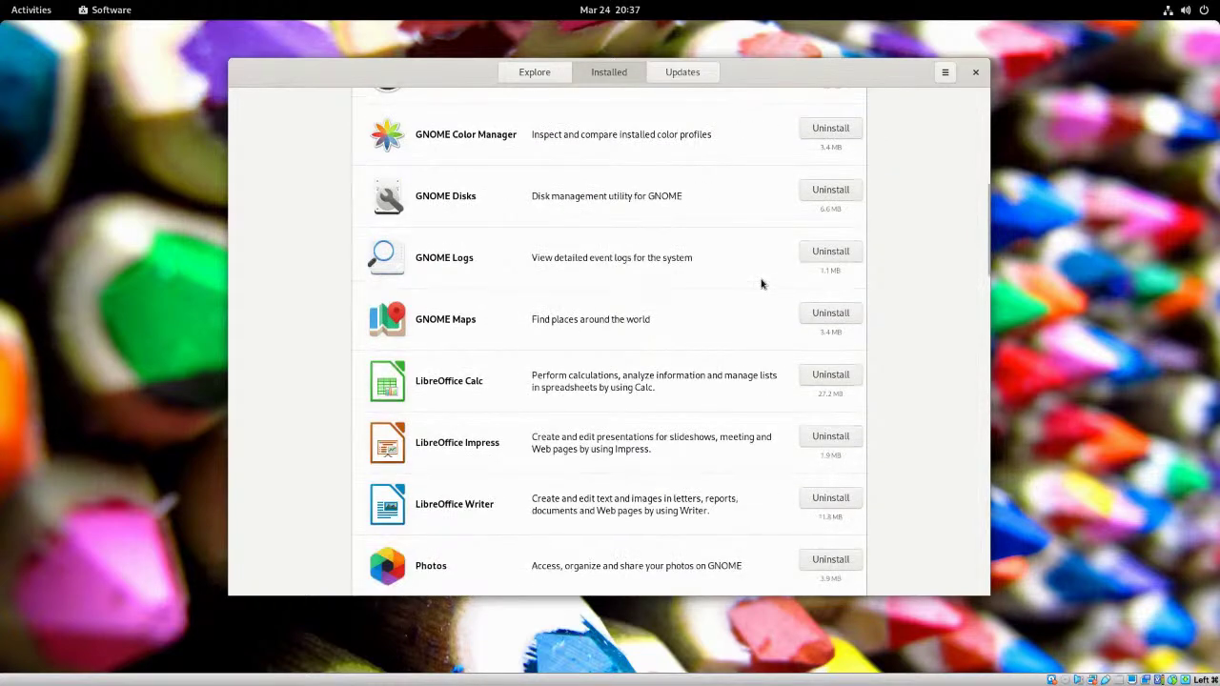
scroll(761, 283, down, 8)
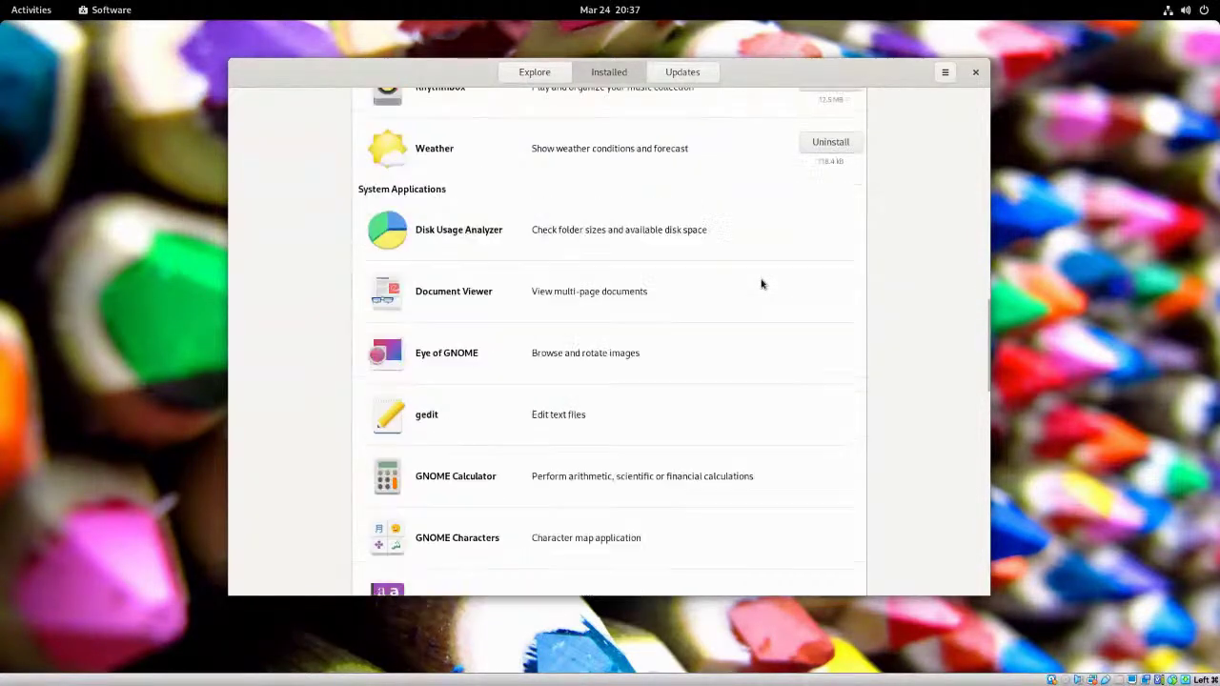
click(685, 73)
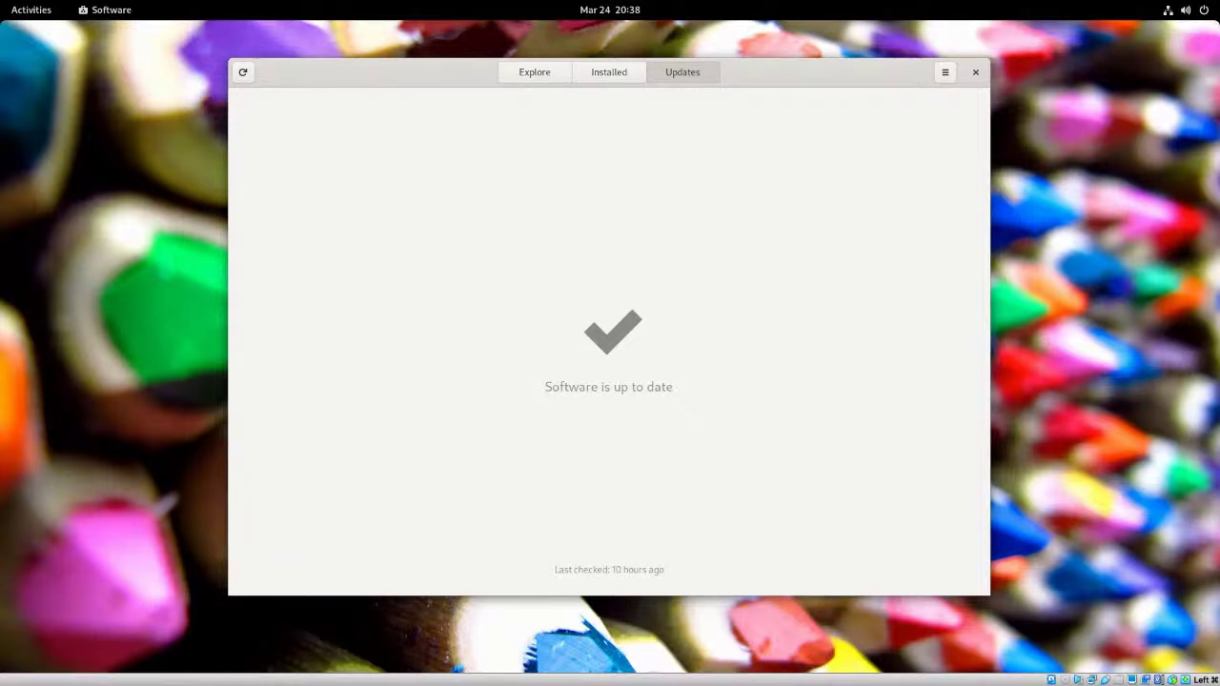
click(534, 76)
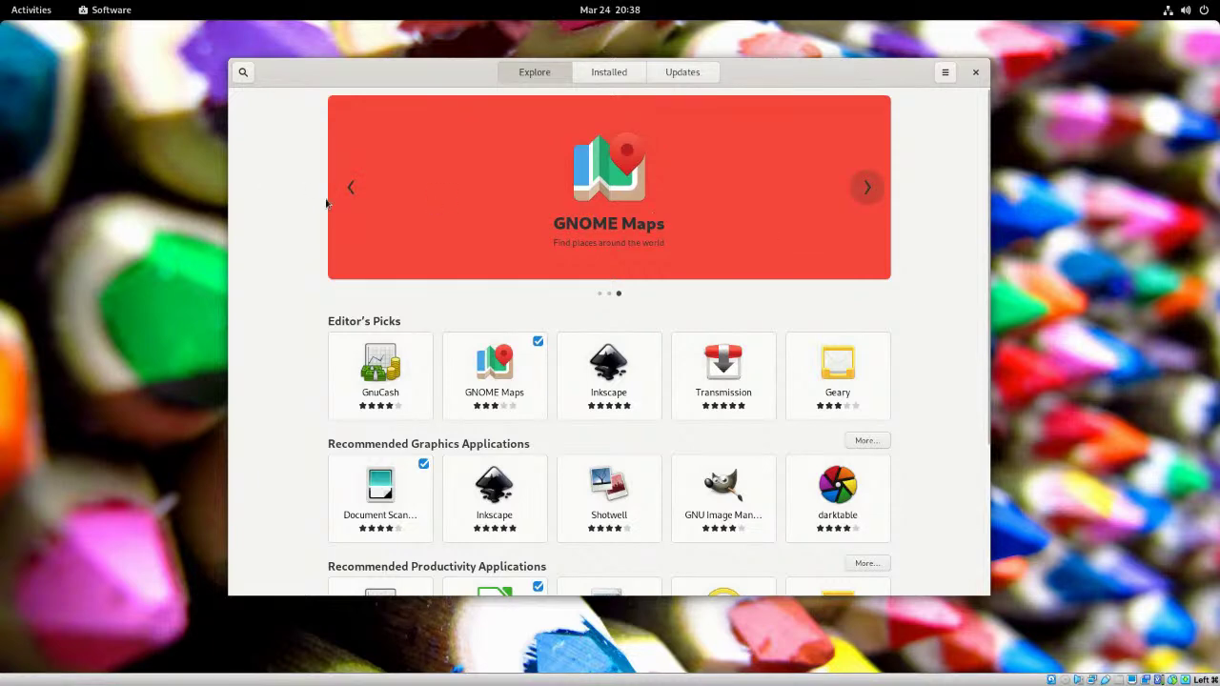
click(863, 190)
click(864, 190)
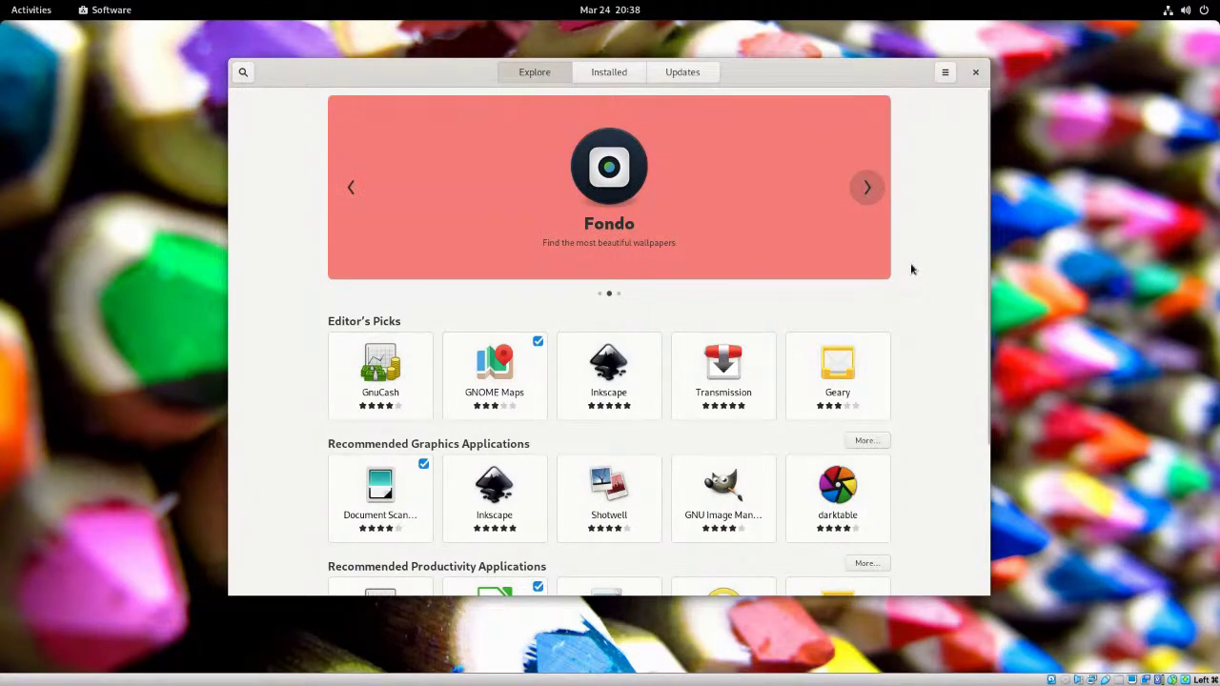
scroll(910, 266, down, 3)
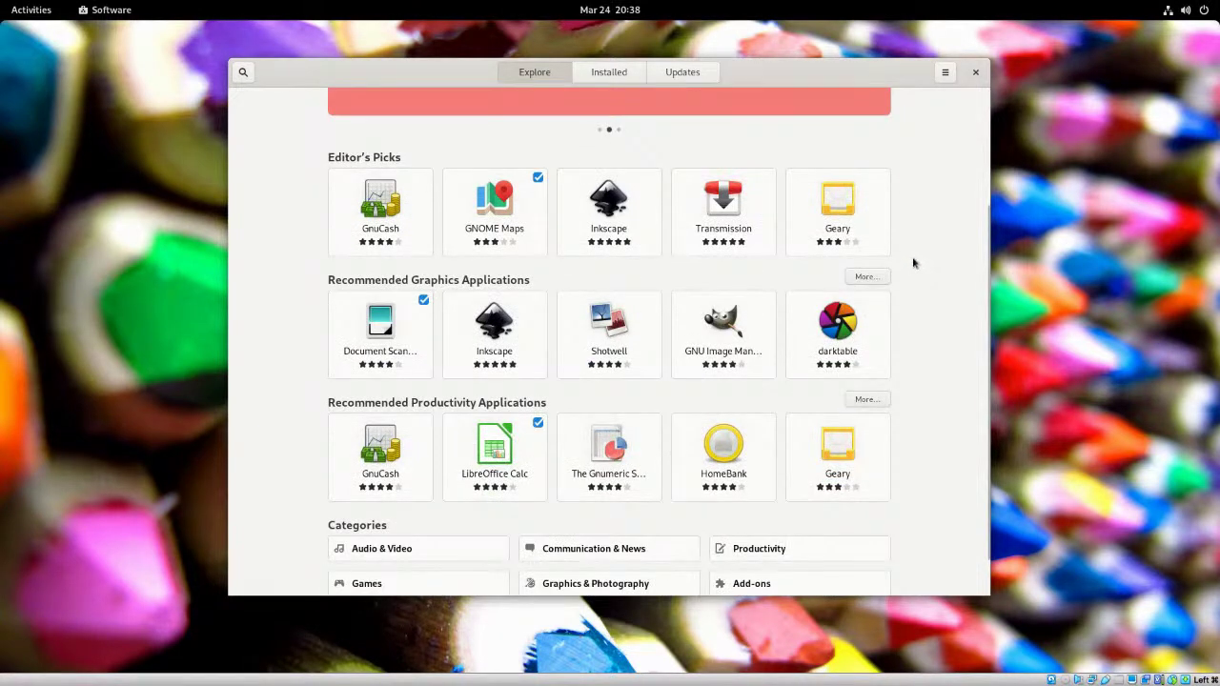
scroll(912, 265, down, 1)
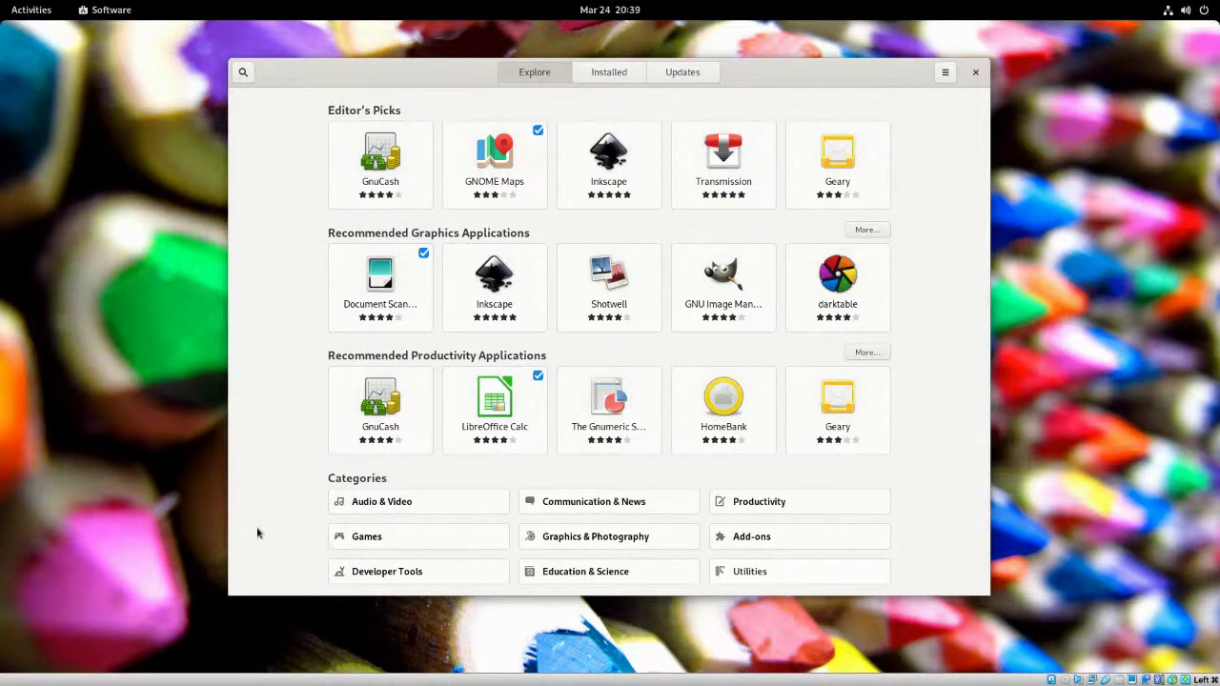
- Search the store for 'virtualbox', then clear it and try a search starting with 'o'
click(243, 73)
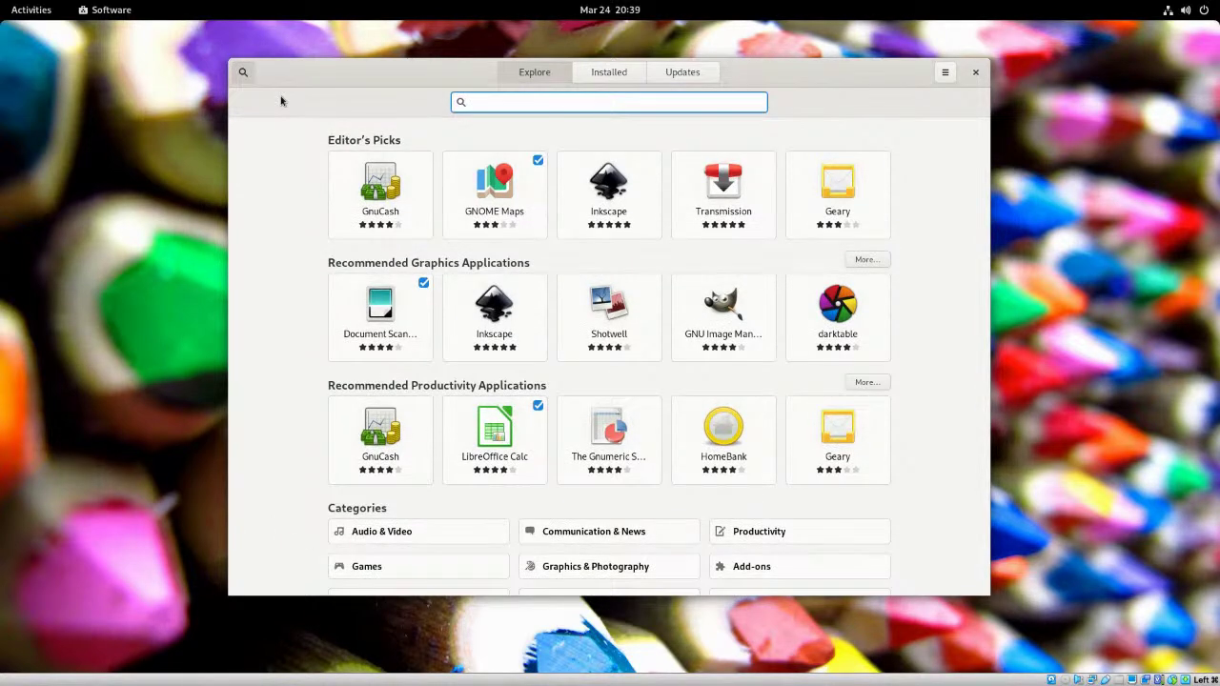
text(virtualbox)
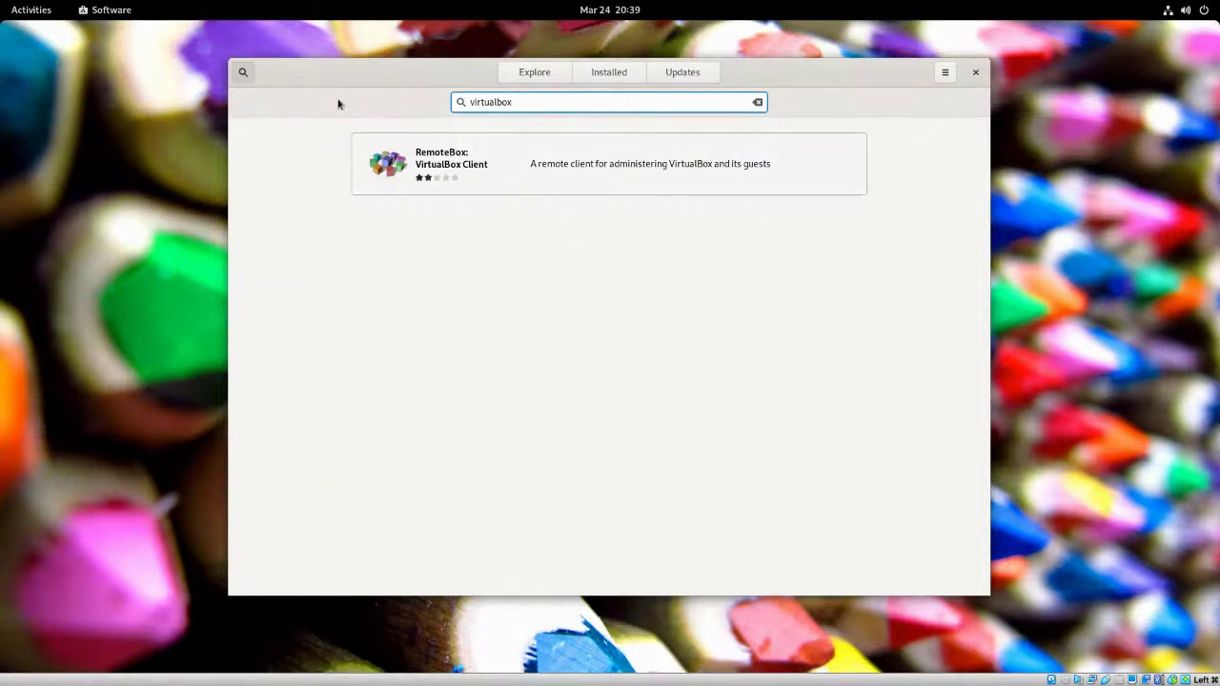
click(757, 102)
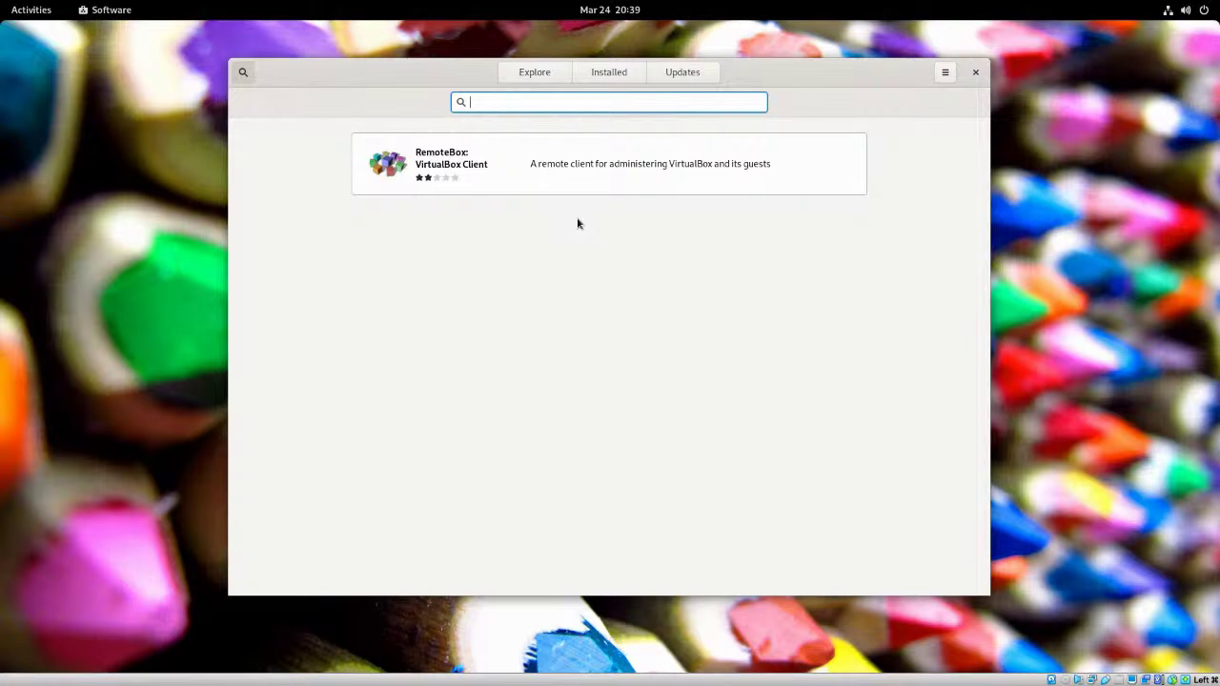
text(obs)
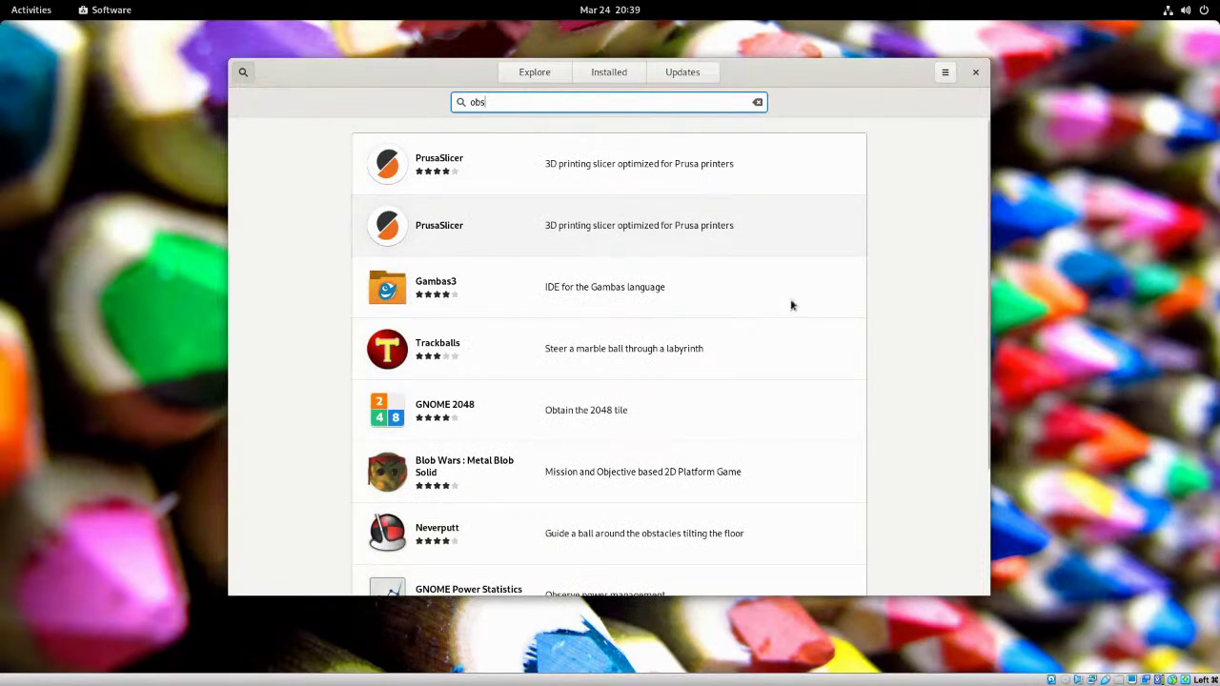
scroll(790, 303, down, 1)
scroll(790, 301, down, 2)
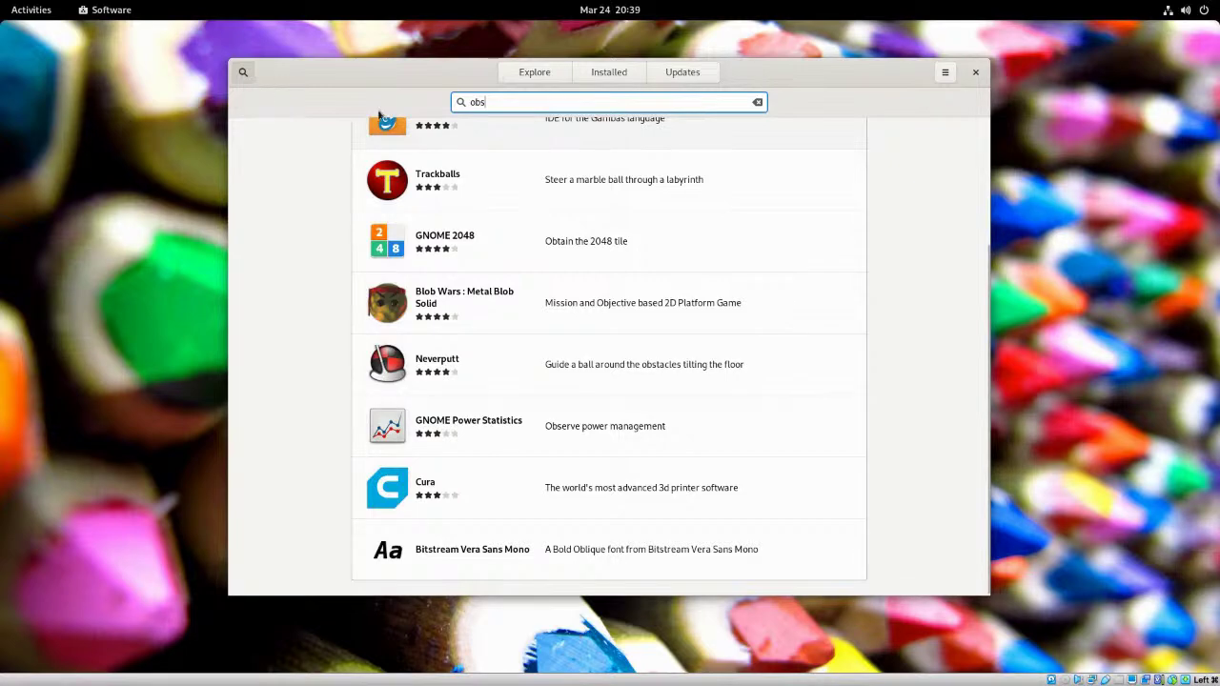
- Return to Explore and open the Audio & Video category under Categories
click(532, 72)
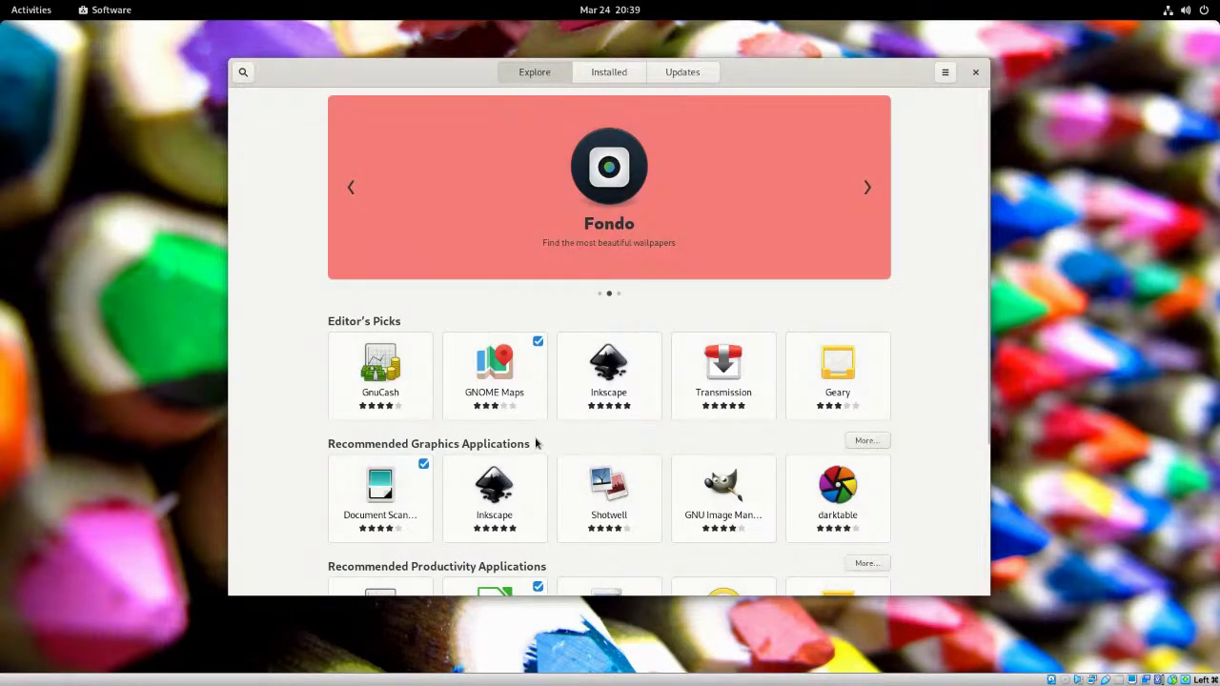
scroll(540, 442, down, 4)
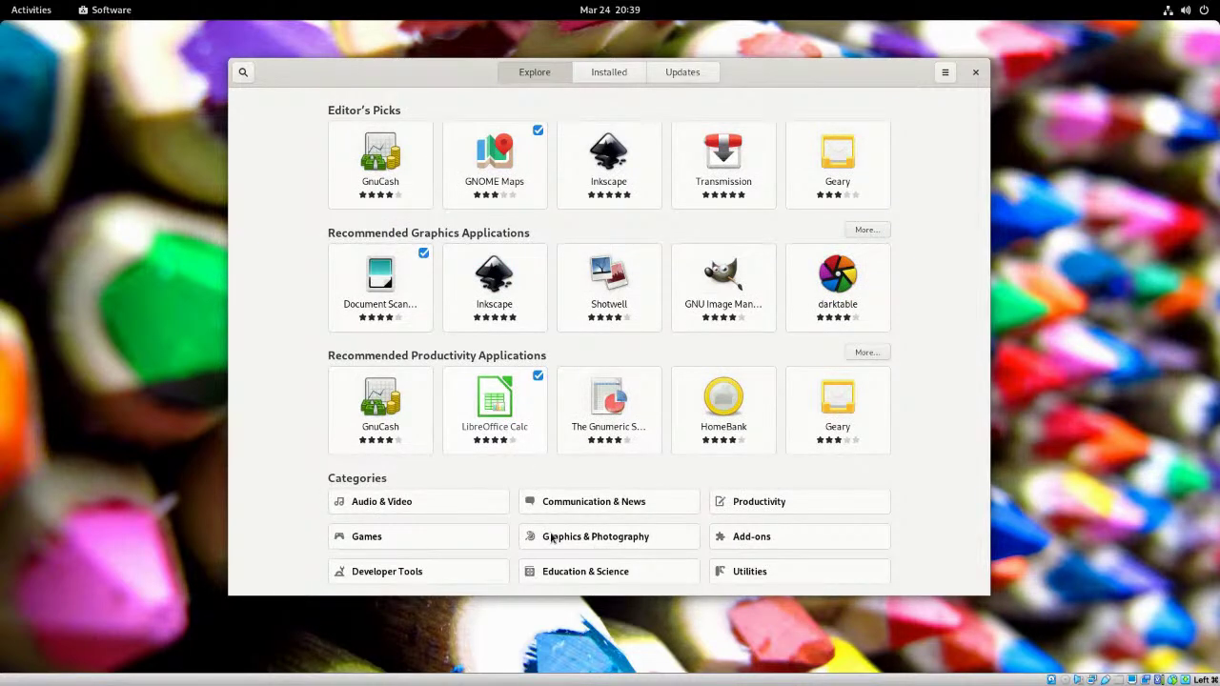
click(421, 507)
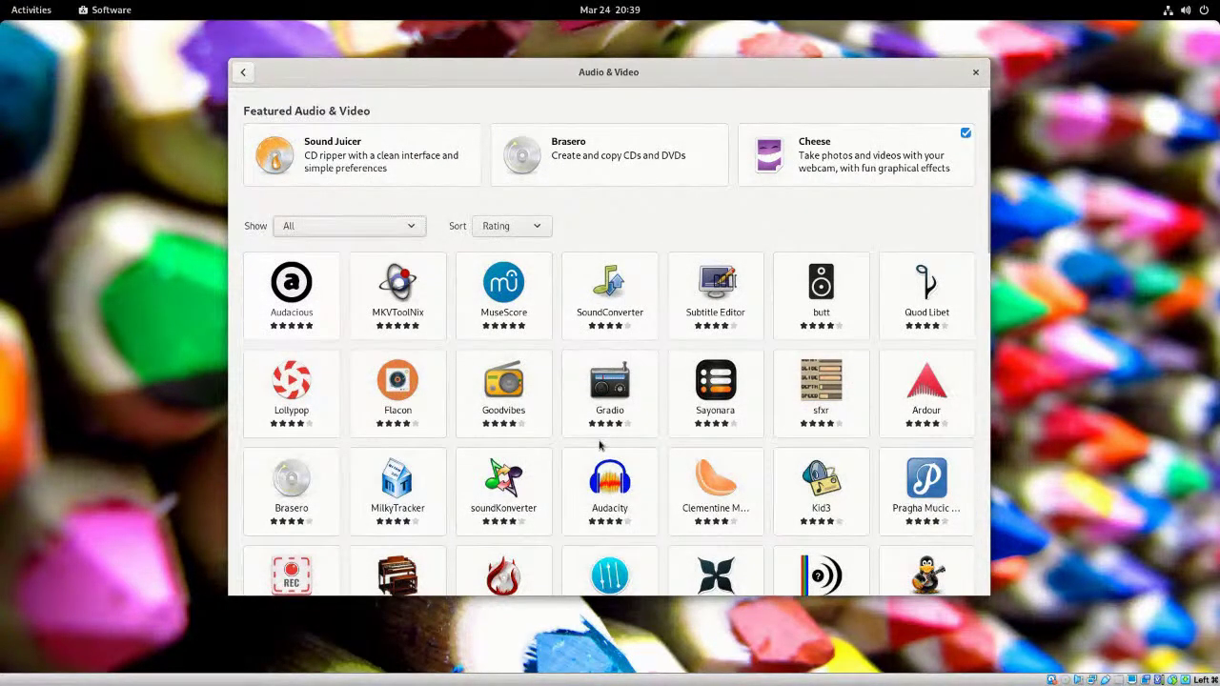
- Scroll to the bottom of the Audio & Video app grid and back up, then close the store
scroll(596, 441, down, 2)
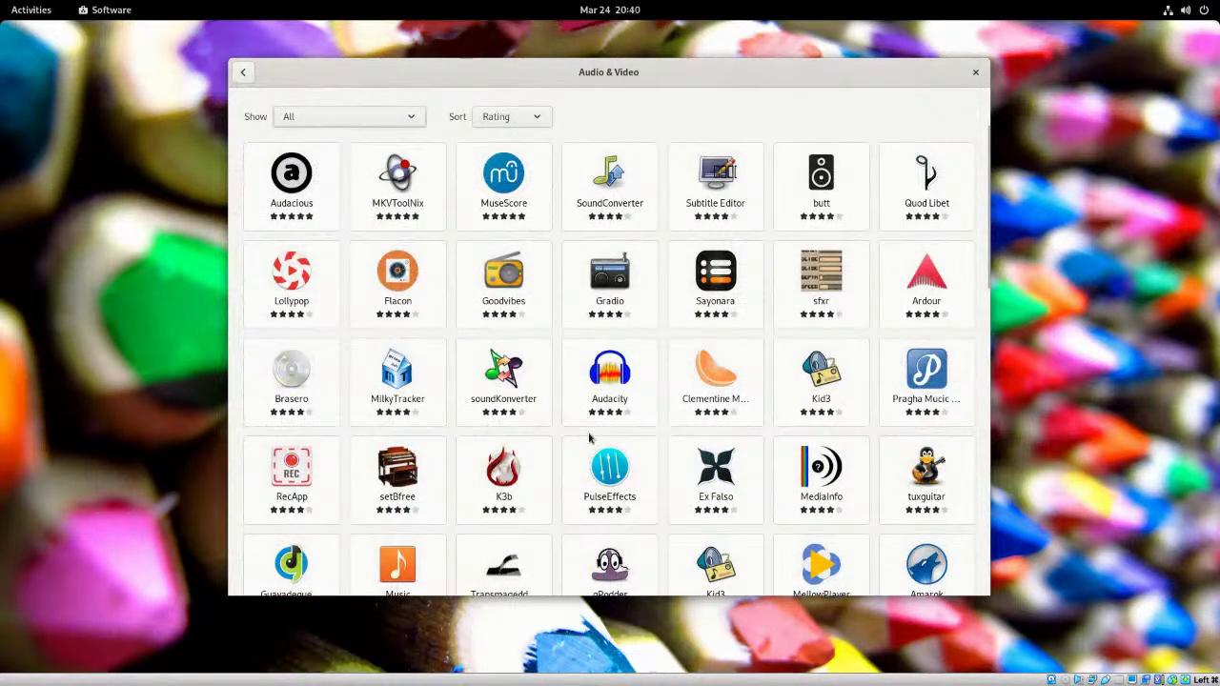
scroll(589, 437, down, 5)
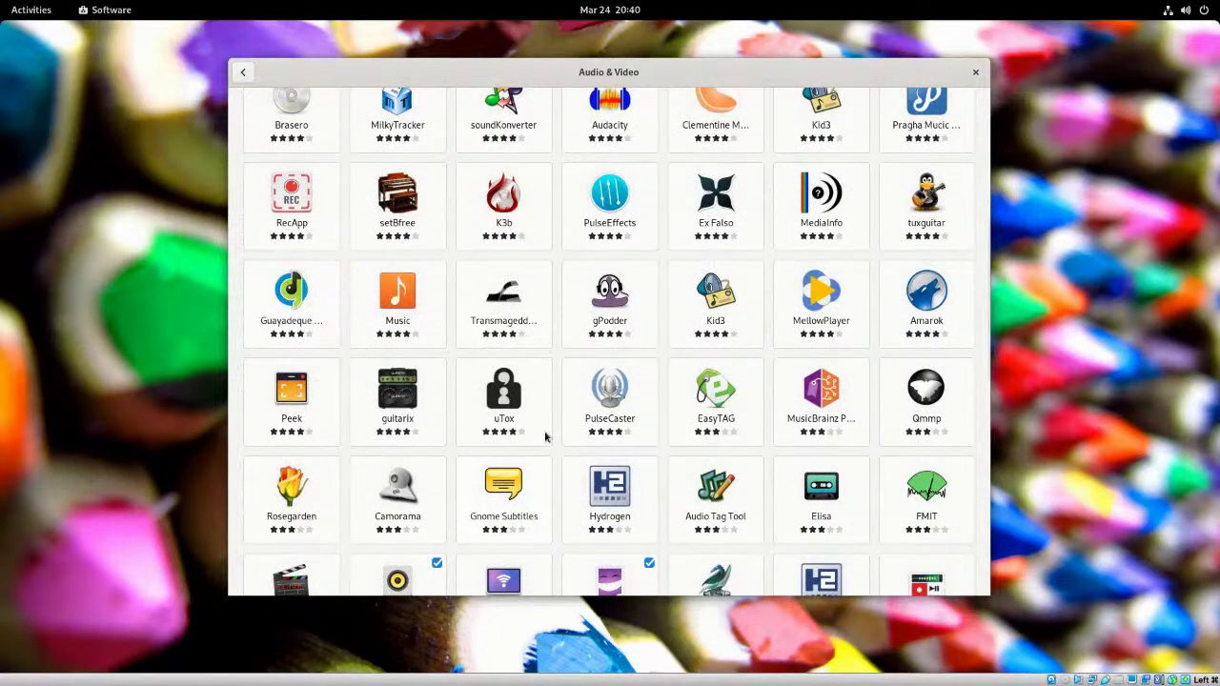
scroll(555, 437, down, 3)
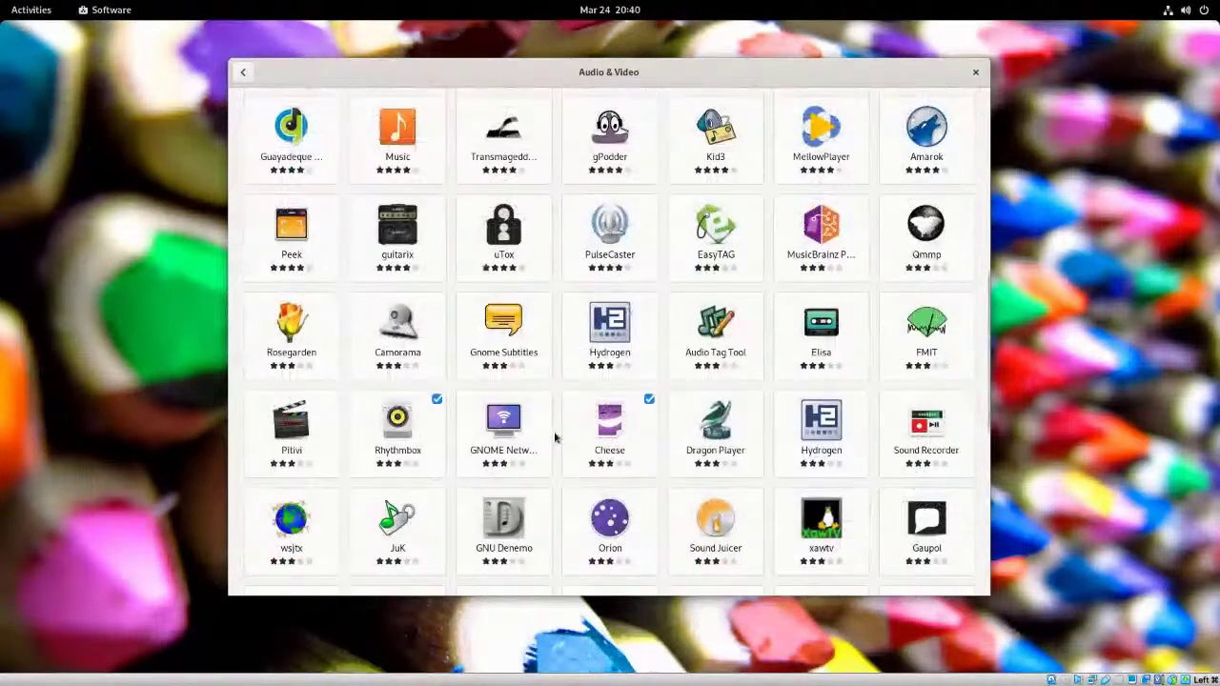
scroll(555, 438, down, 1)
scroll(555, 437, down, 8)
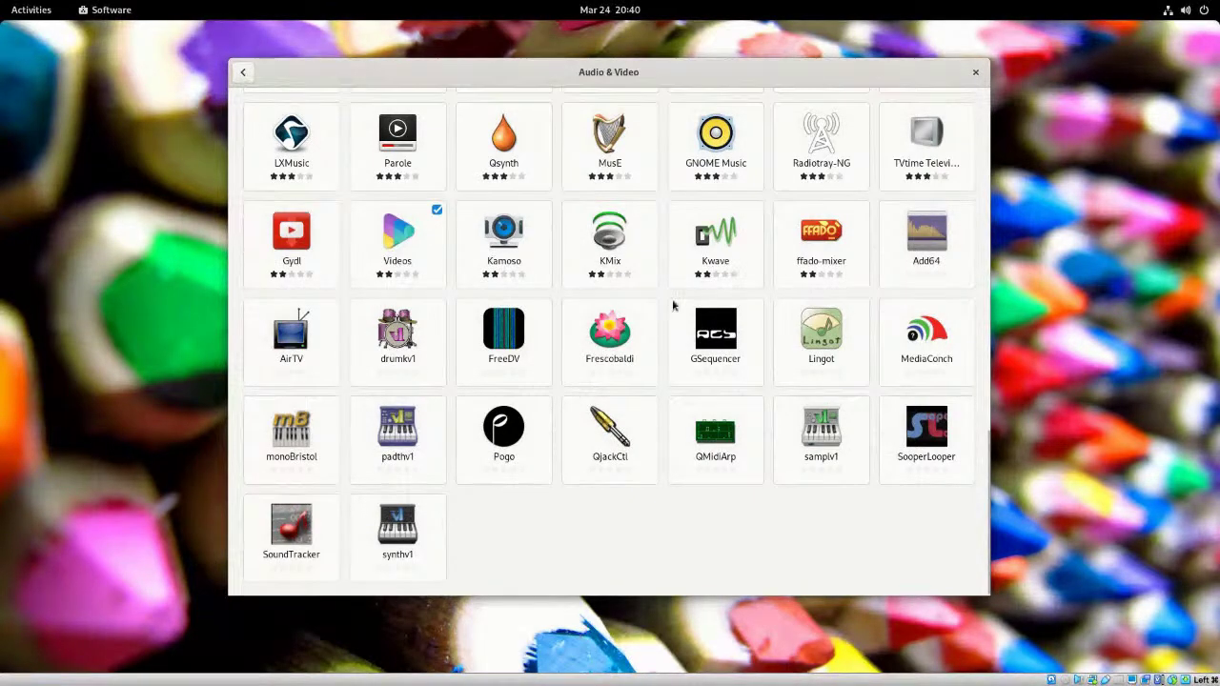
scroll(667, 305, up, 5)
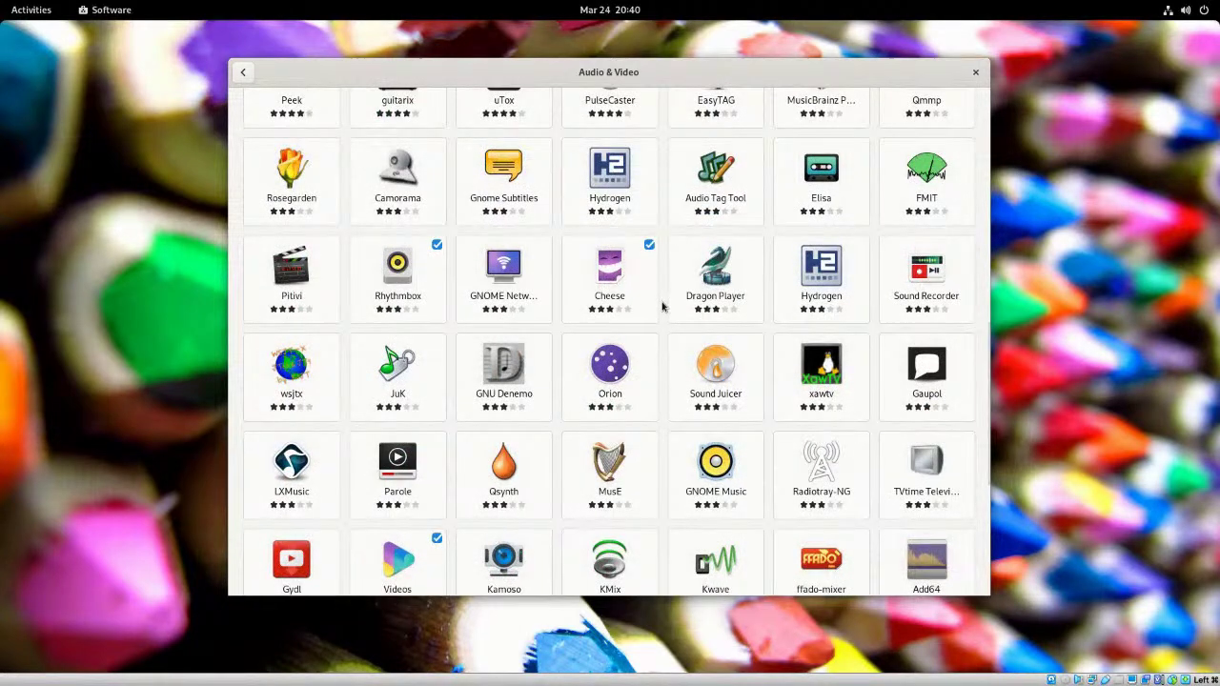
scroll(665, 305, up, 3)
scroll(665, 305, up, 1)
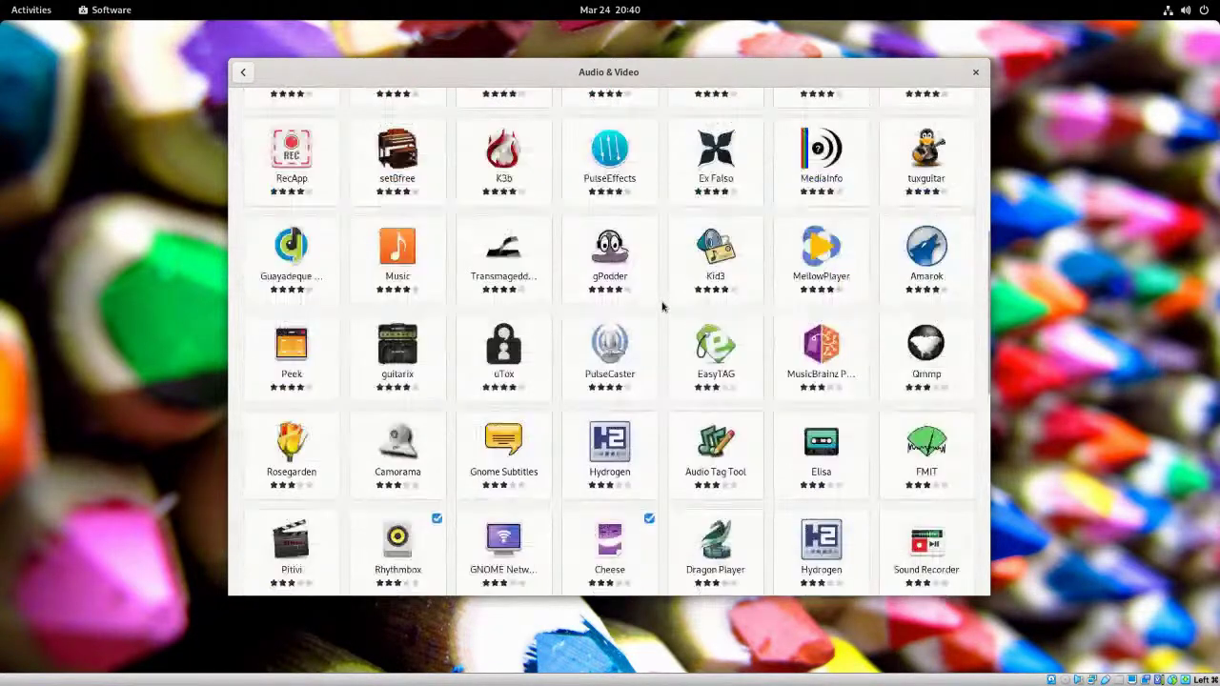
scroll(664, 305, up, 3)
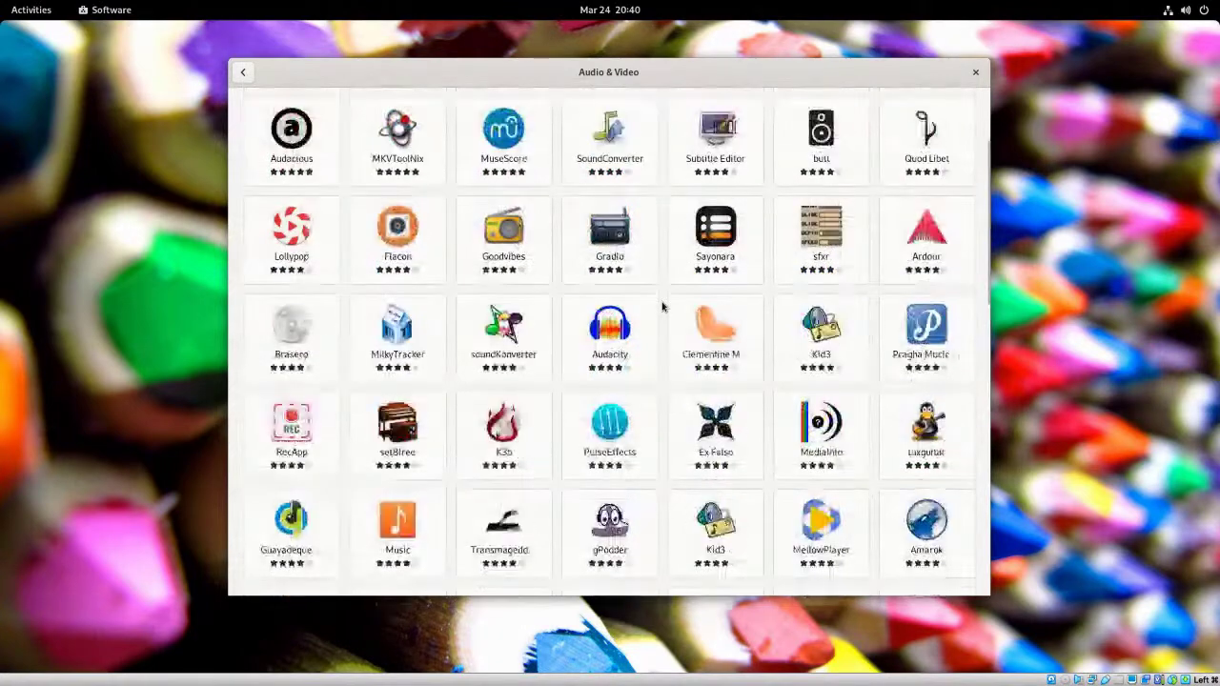
scroll(664, 305, up, 2)
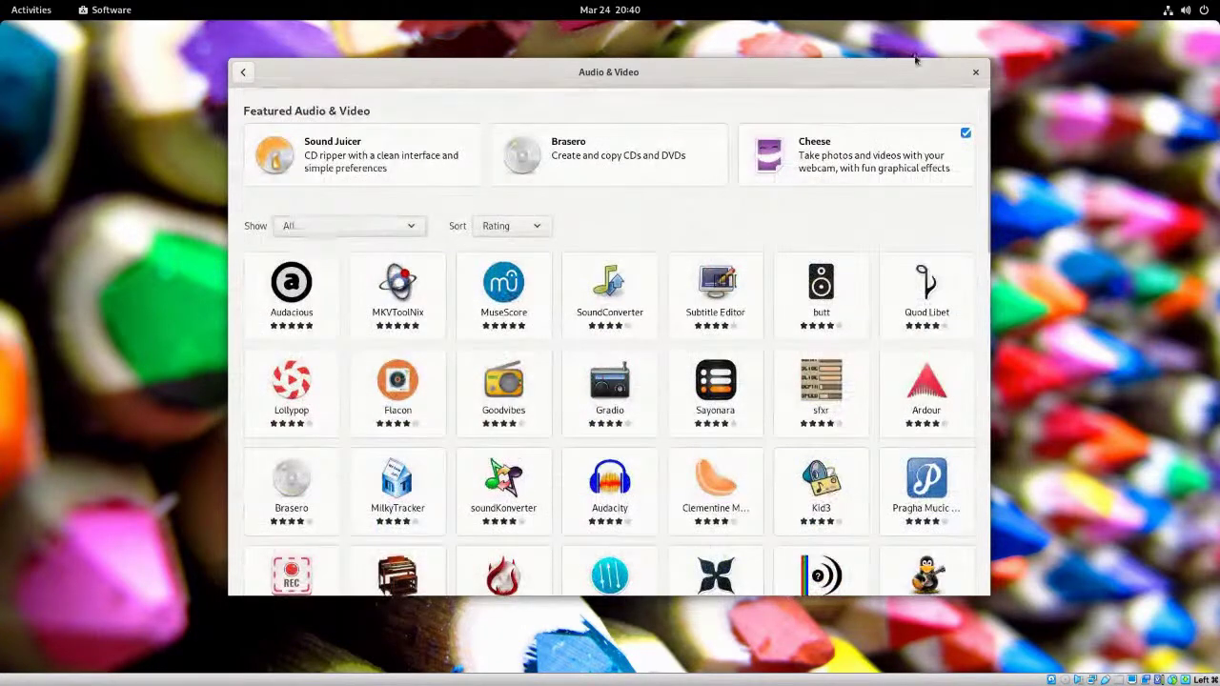
click(975, 73)
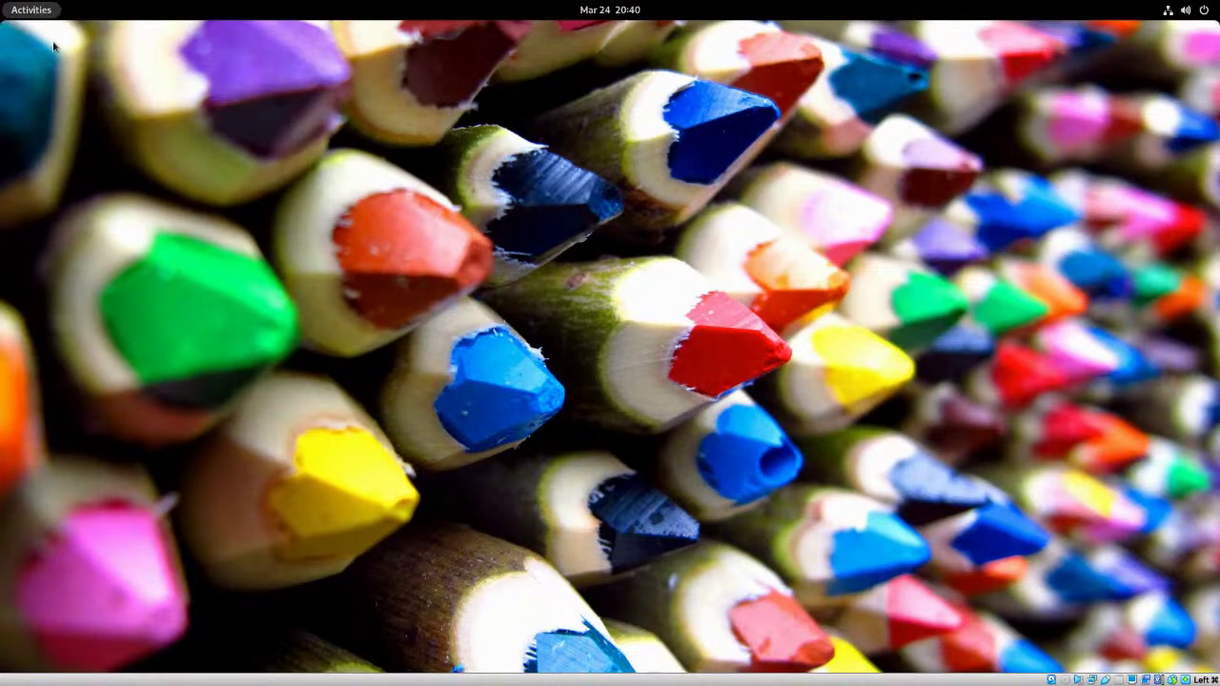
- Launch Firefox from the Activities dash and open its ☰ menu once the Welcome page loads
click(39, 11)
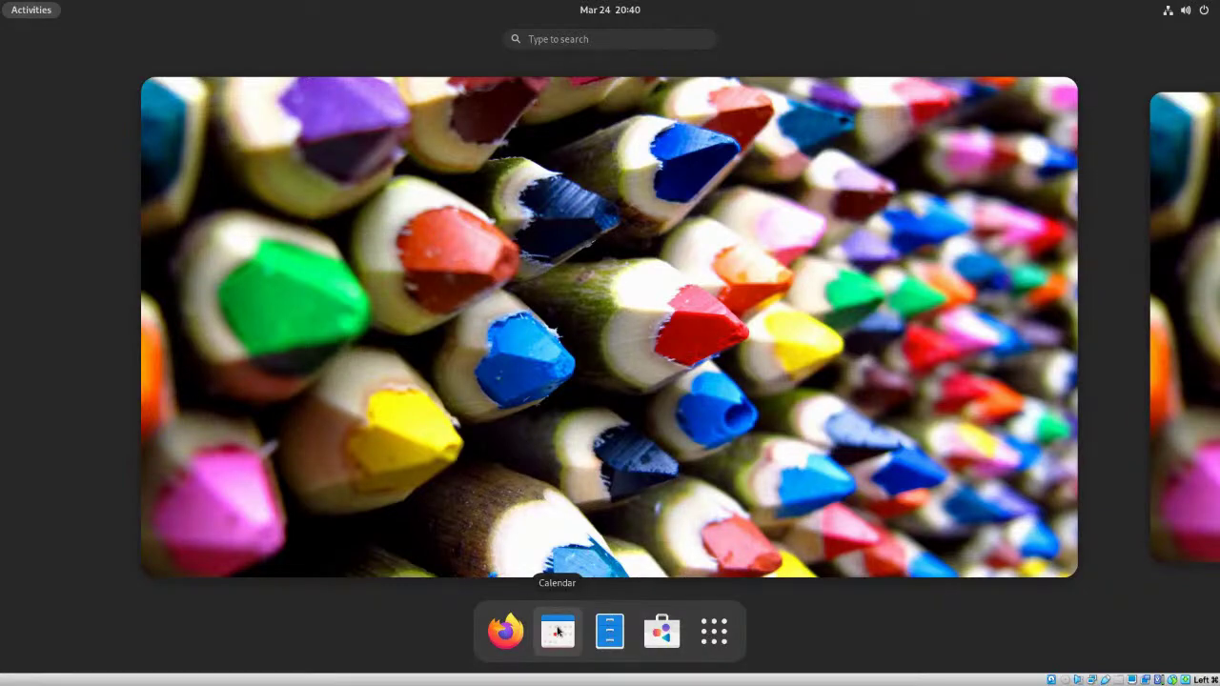
click(504, 631)
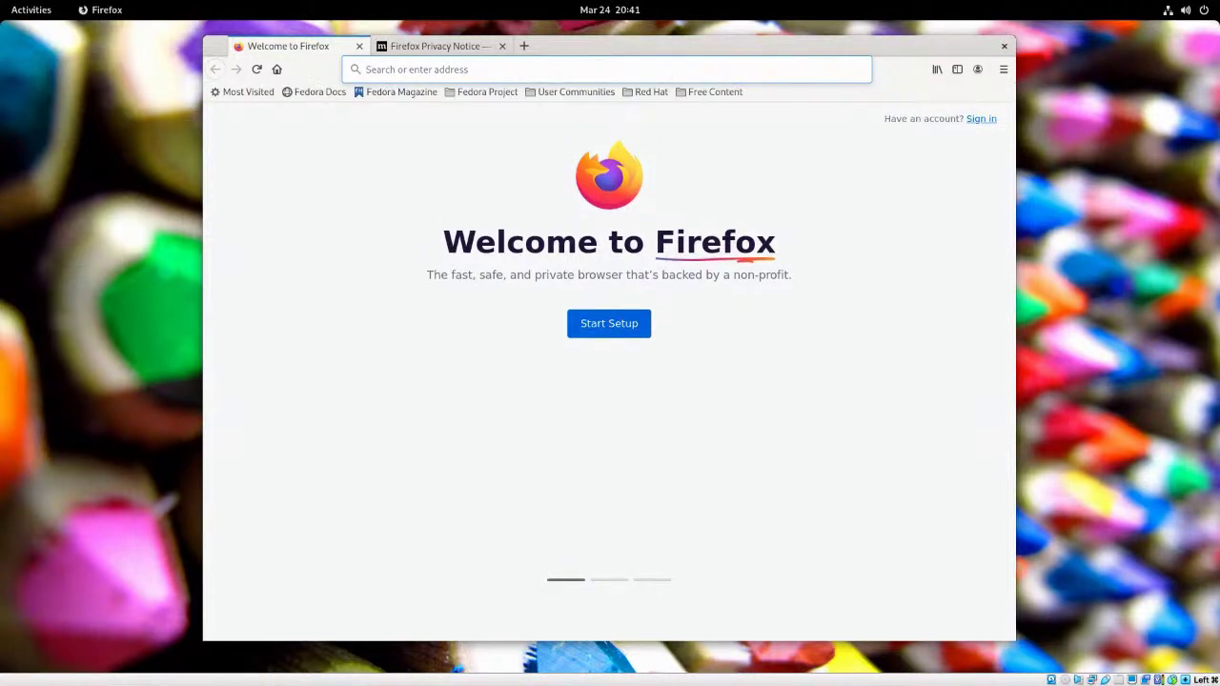
click(1003, 70)
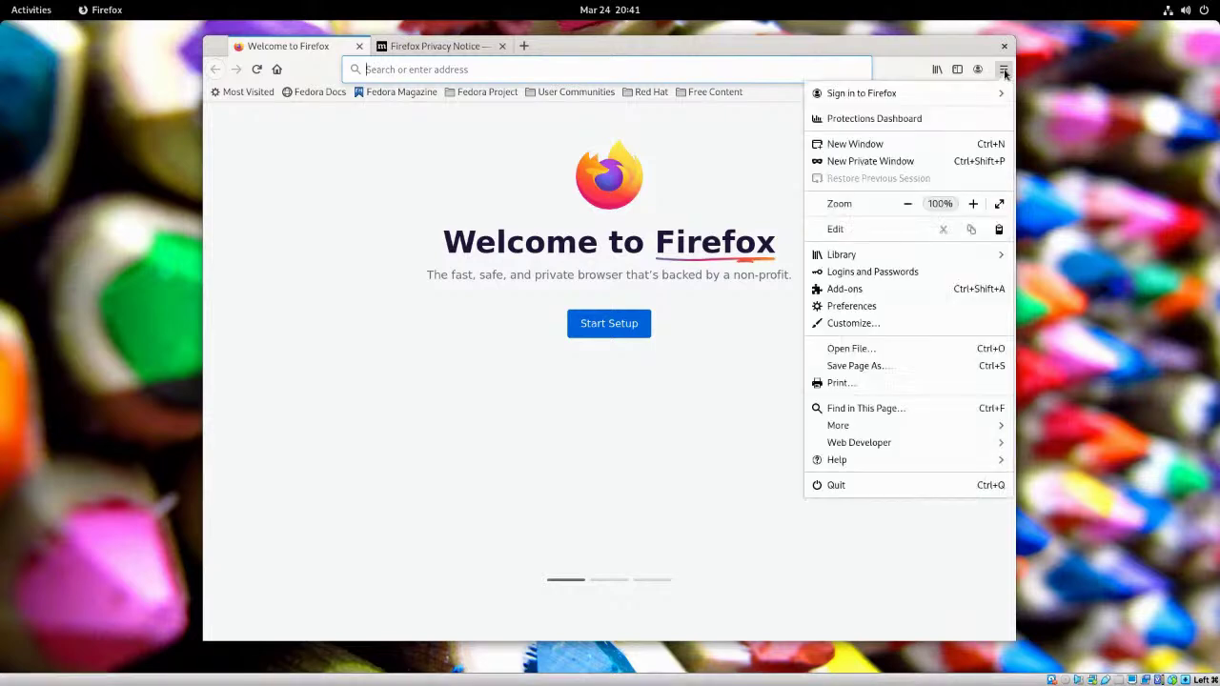
- Check Help > About Firefox showing version 86.0 (64-bit), then close it and refocus the page
click(889, 461)
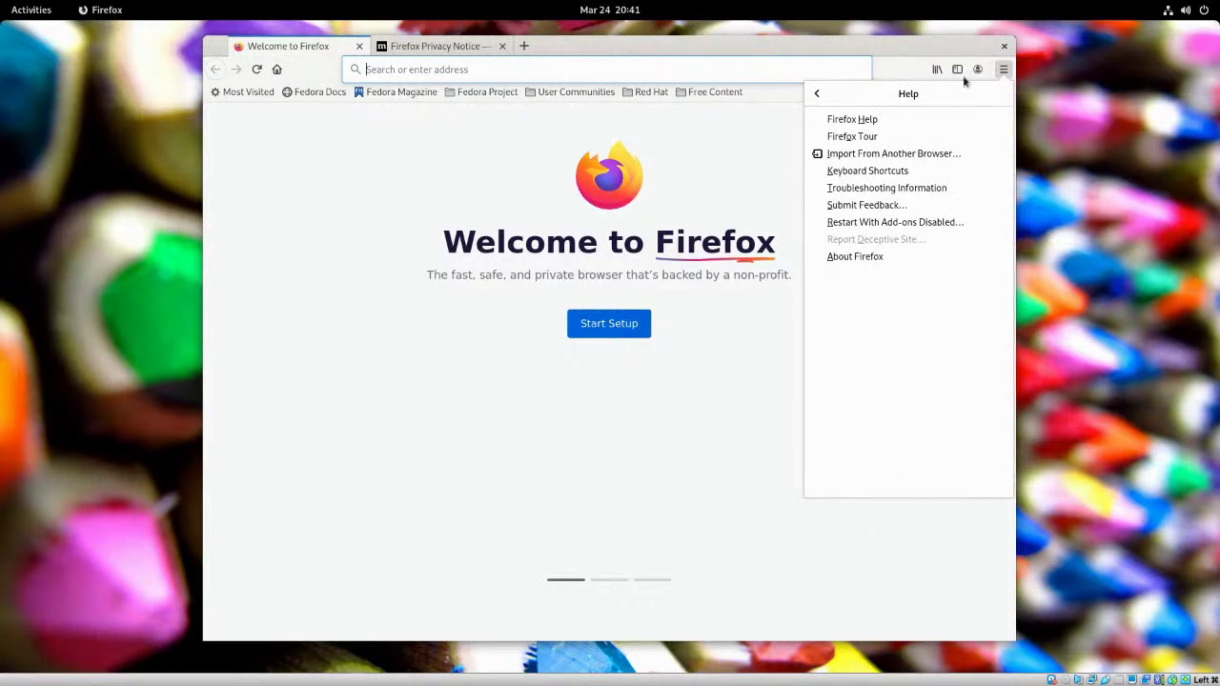
click(847, 258)
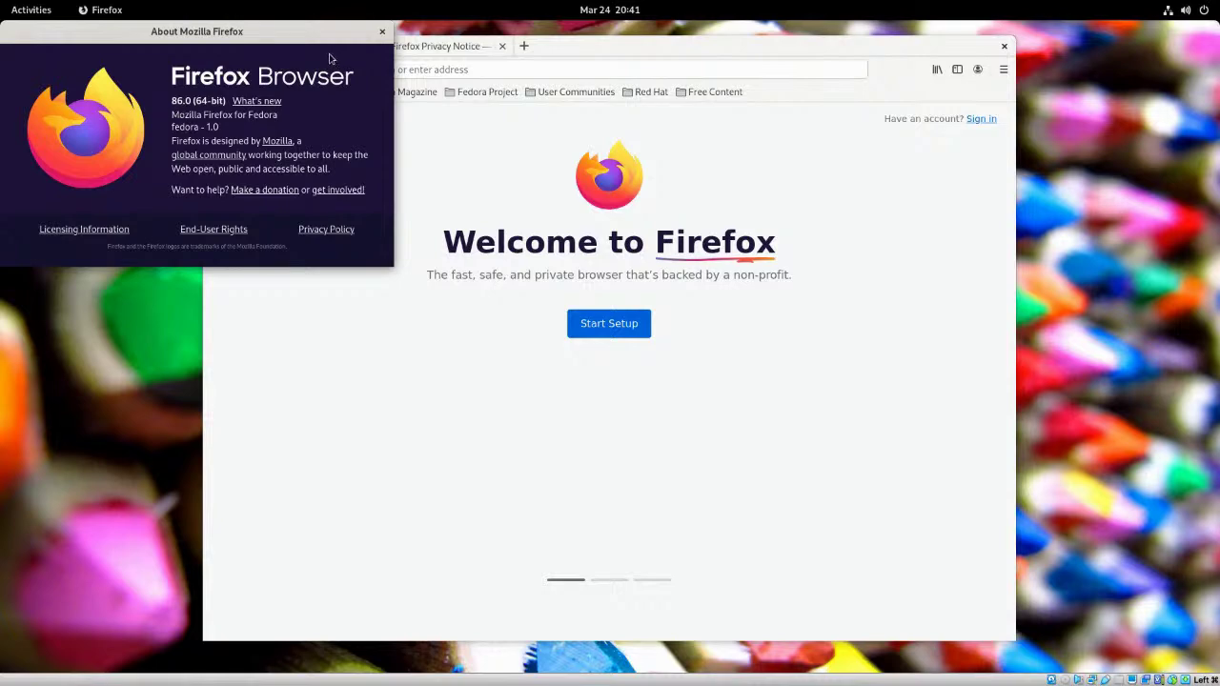
click(383, 32)
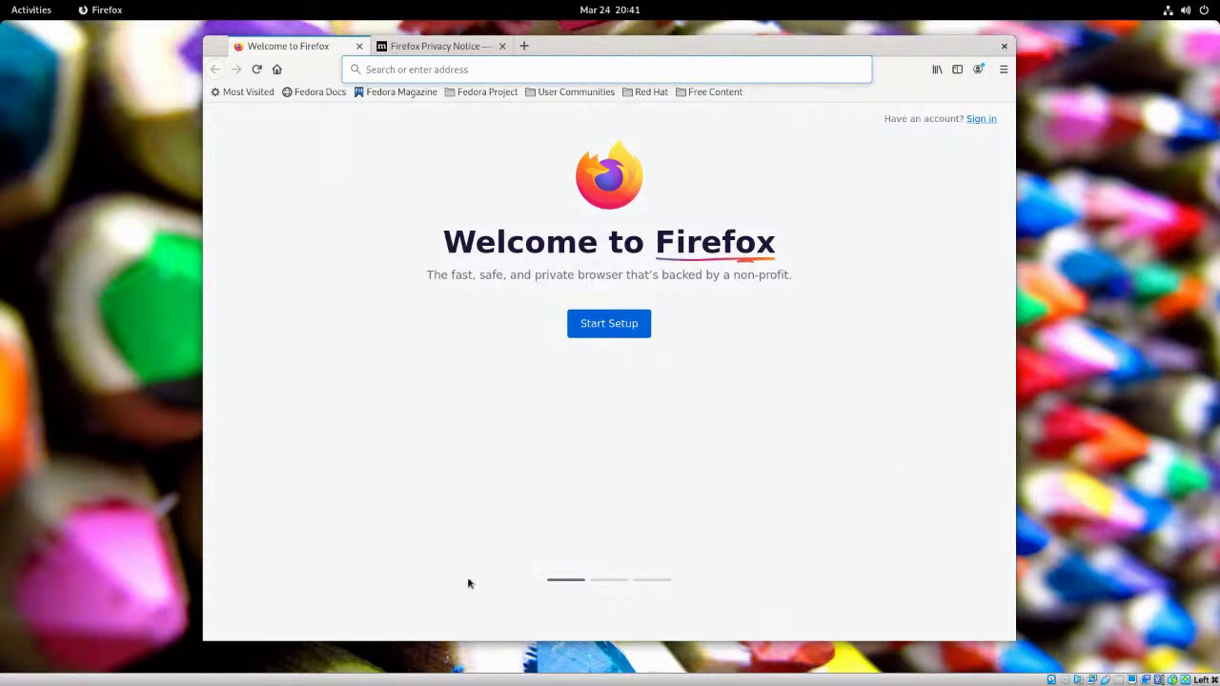
click(619, 610)
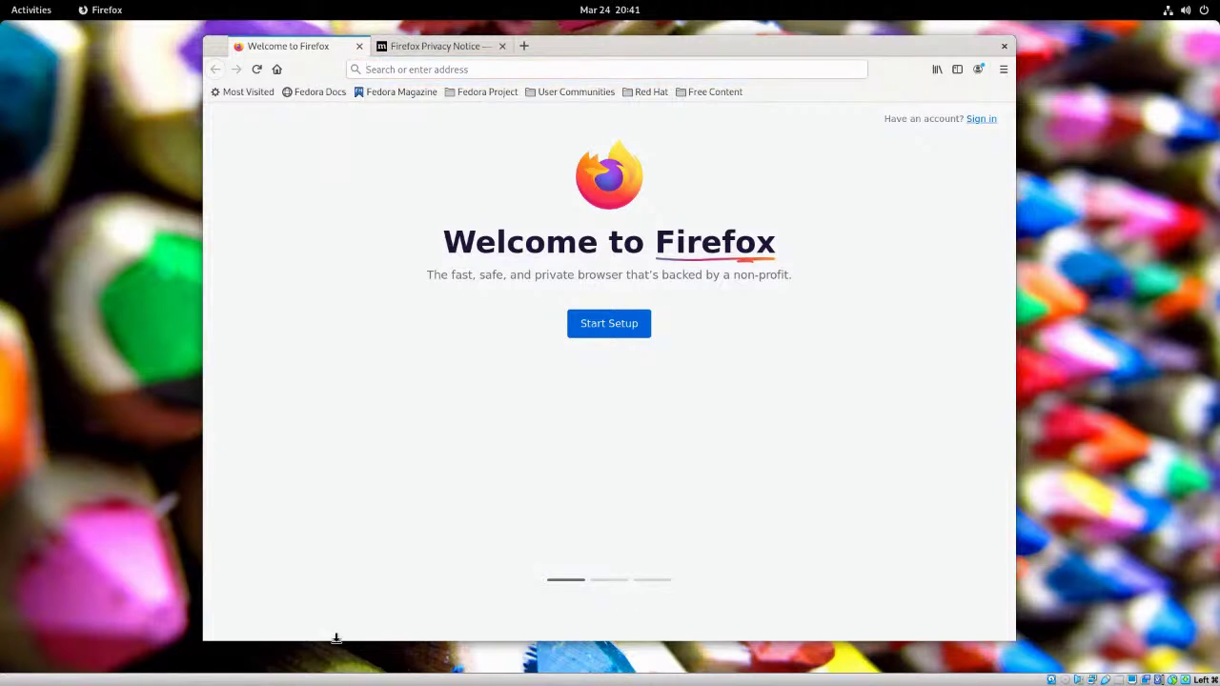
- In the overview, switch to the right workspace and back, then show the application grid
click(31, 11)
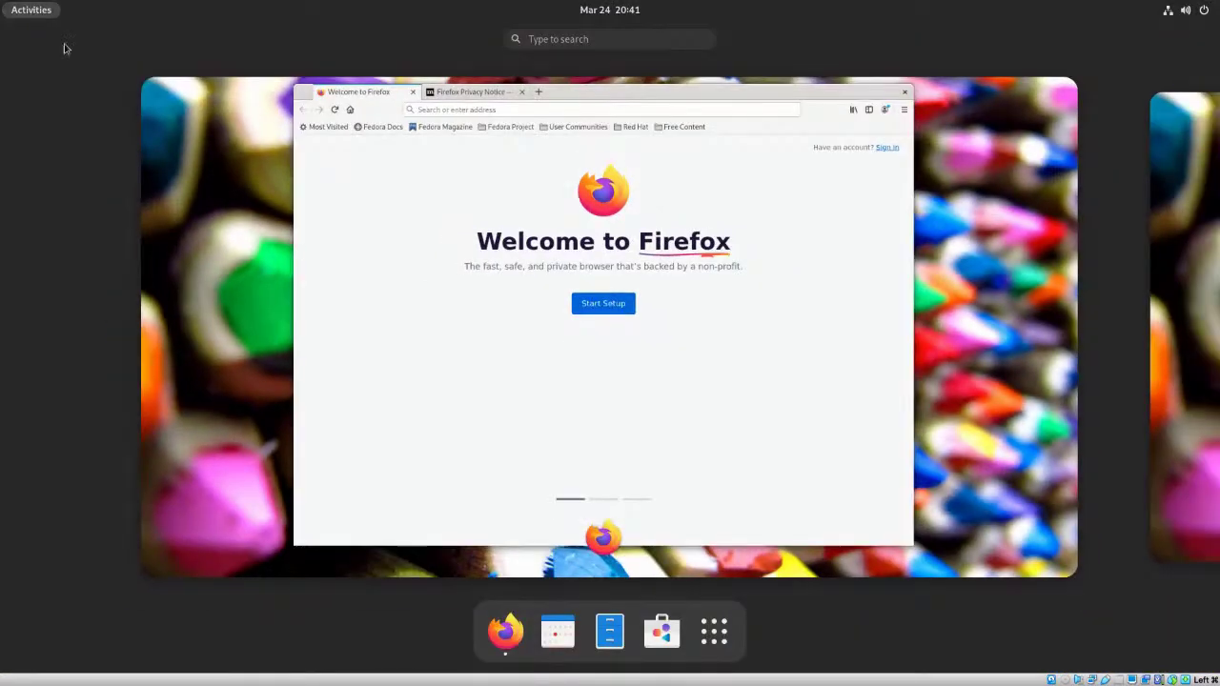
click(1176, 281)
click(32, 313)
click(714, 637)
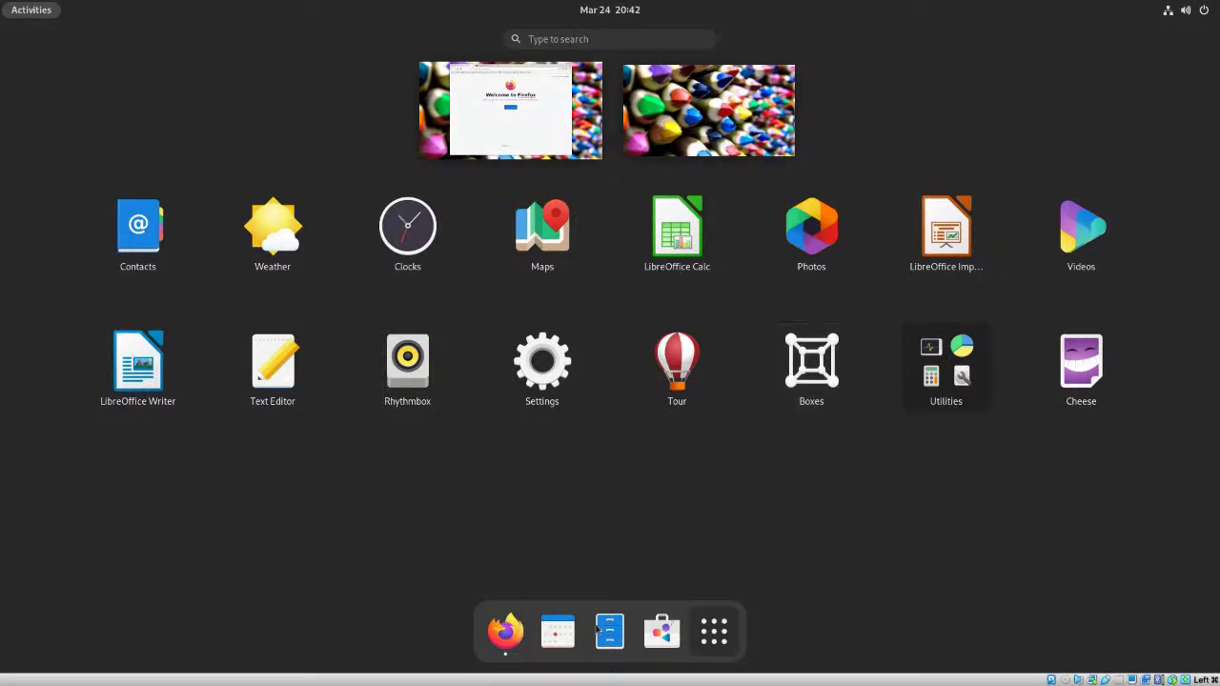
- Open Ubuntu Software snapped to the left half, with Firefox moved to the right half
click(660, 632)
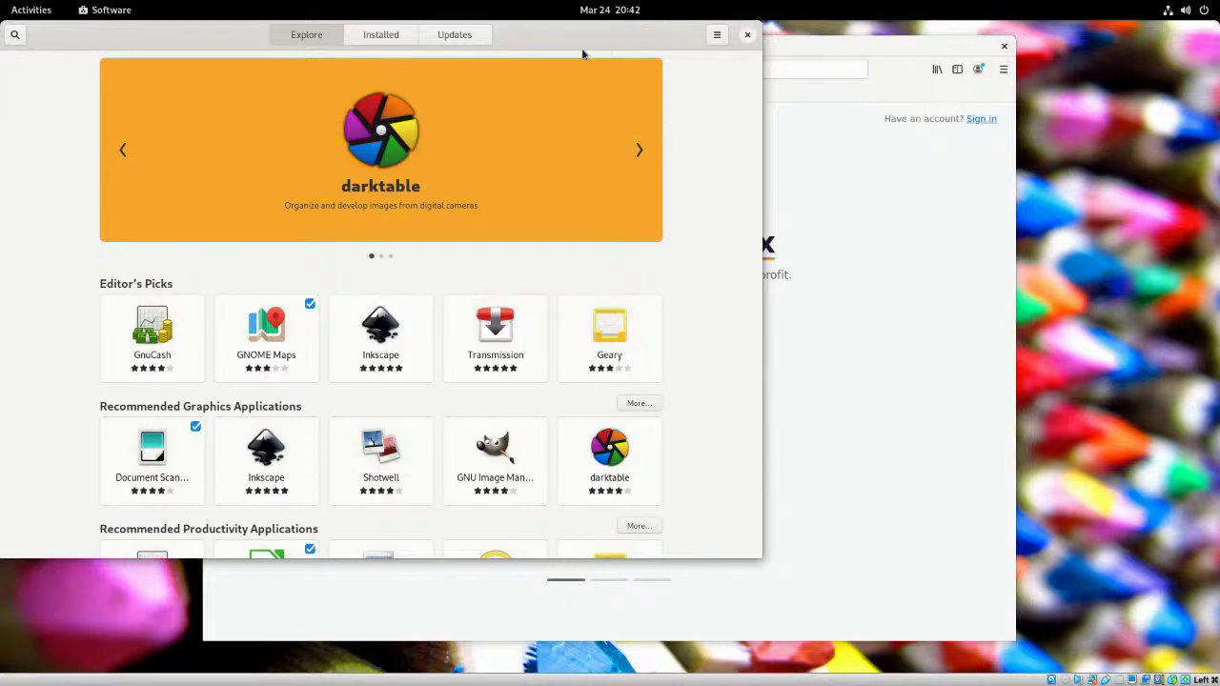
drag(642, 37, 619, 114)
drag(3, 98, 17, 109)
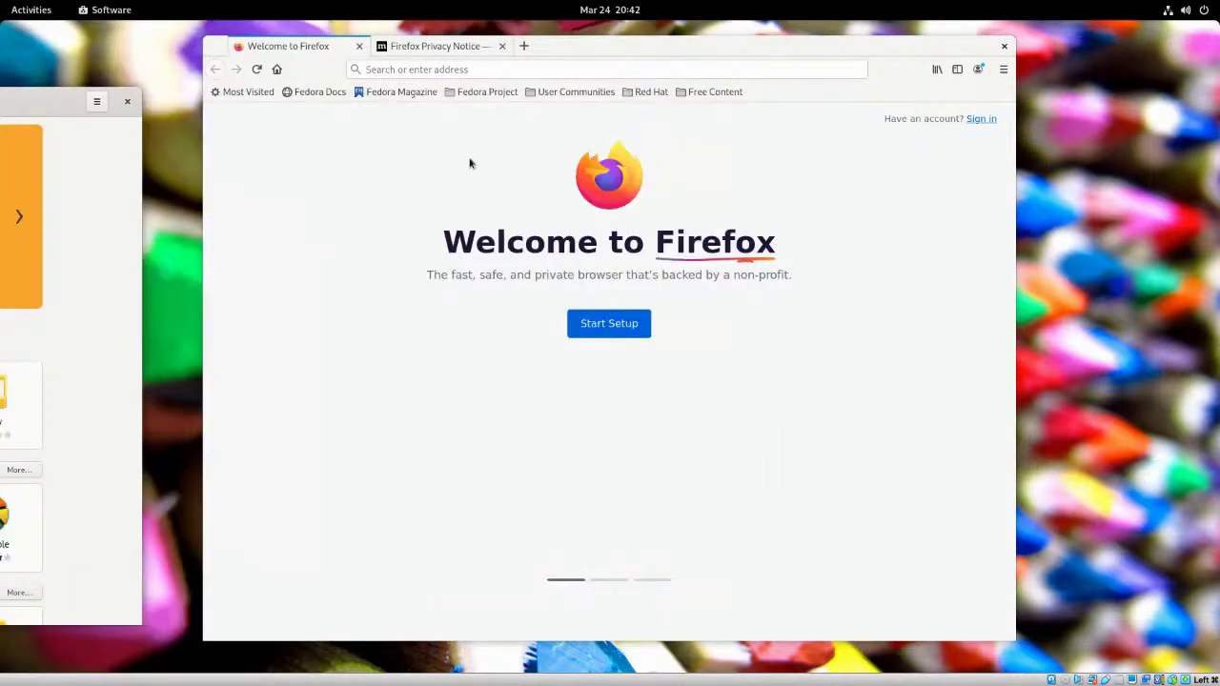
drag(771, 45, 1211, 69)
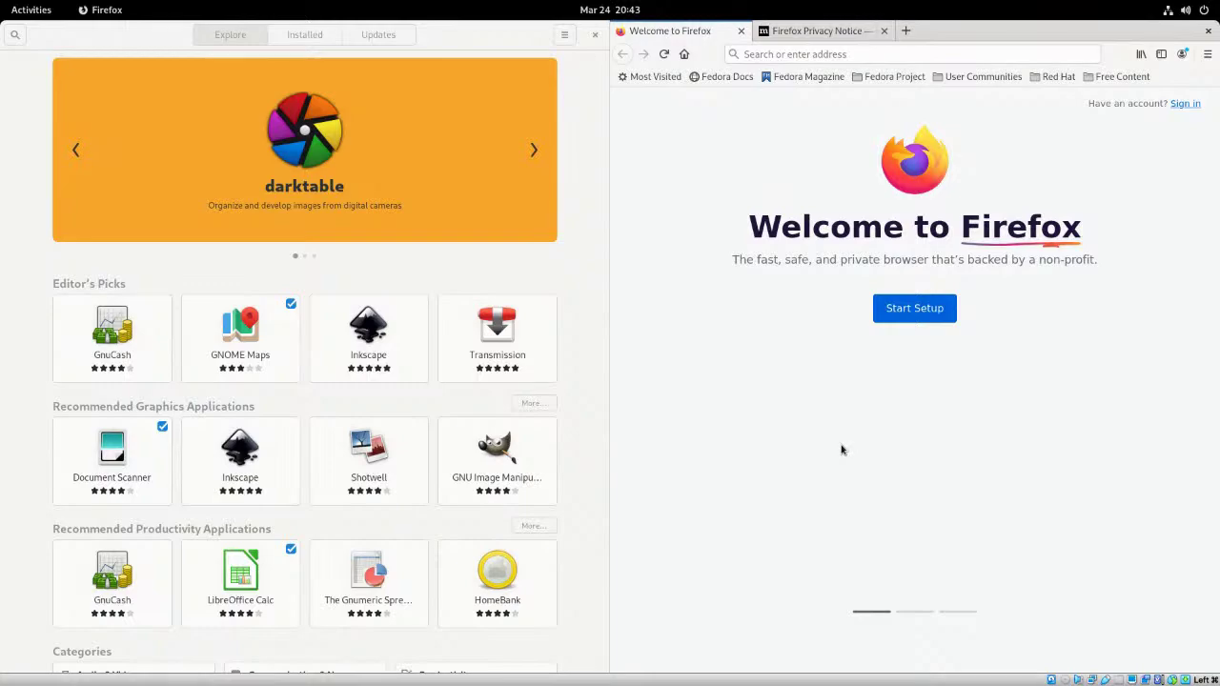
key(super+d)
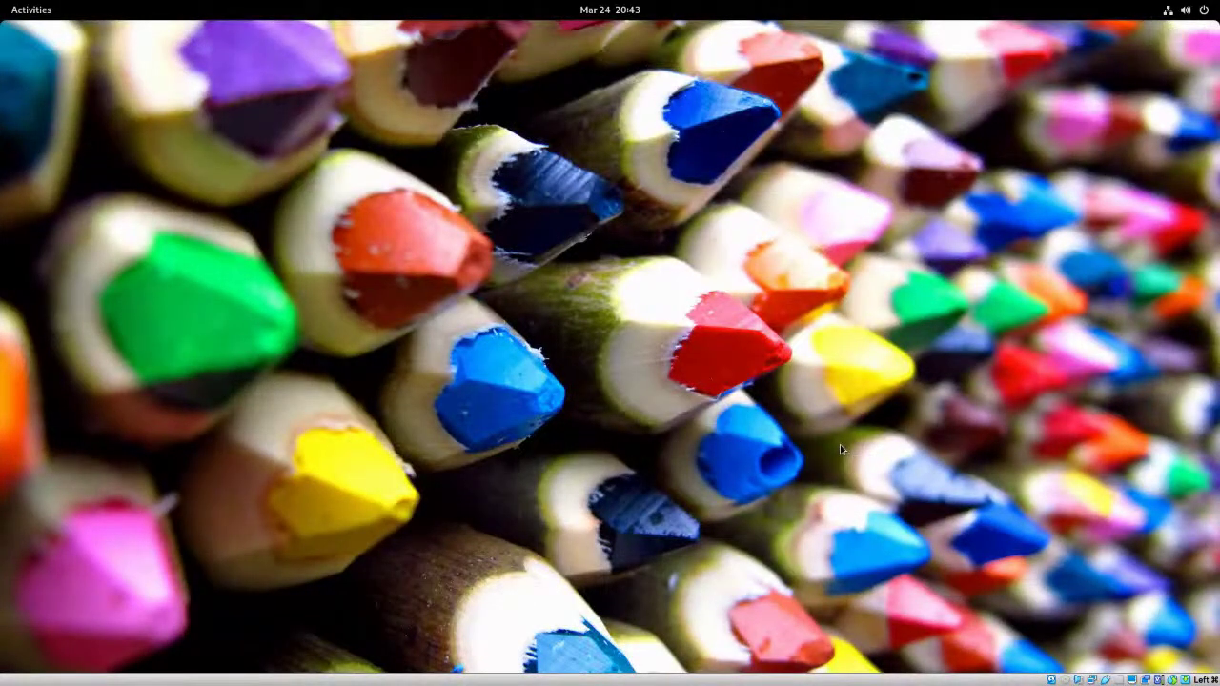
key(super+d)
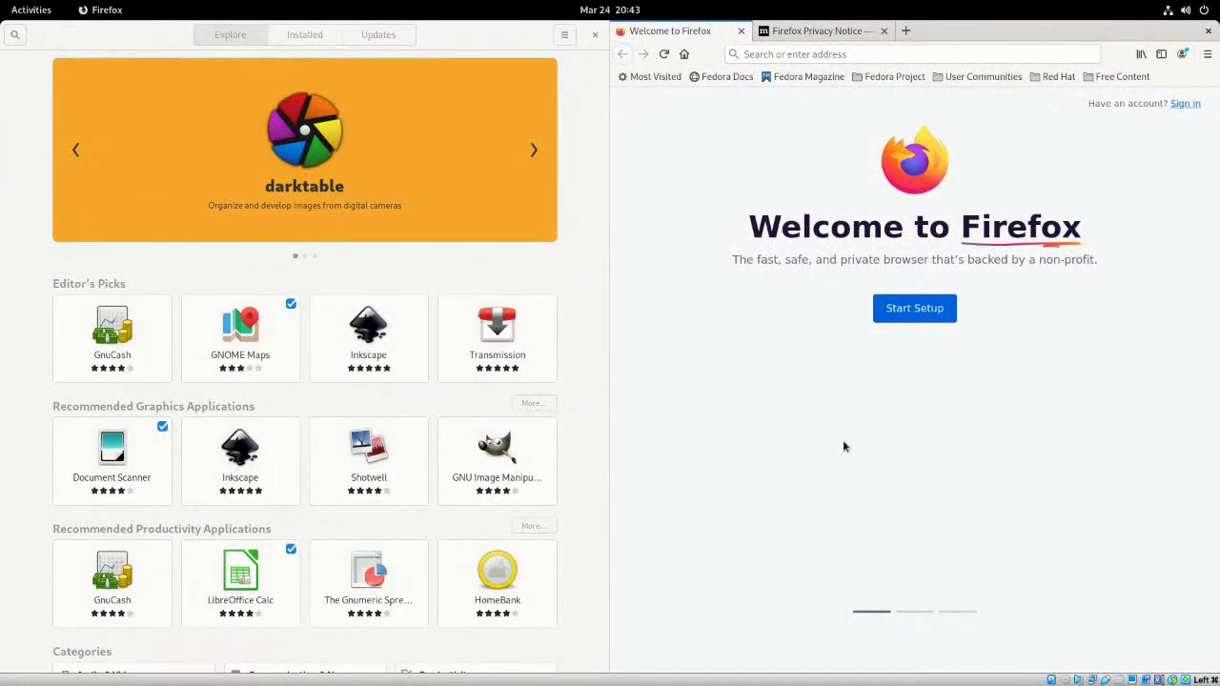
key(super+d)
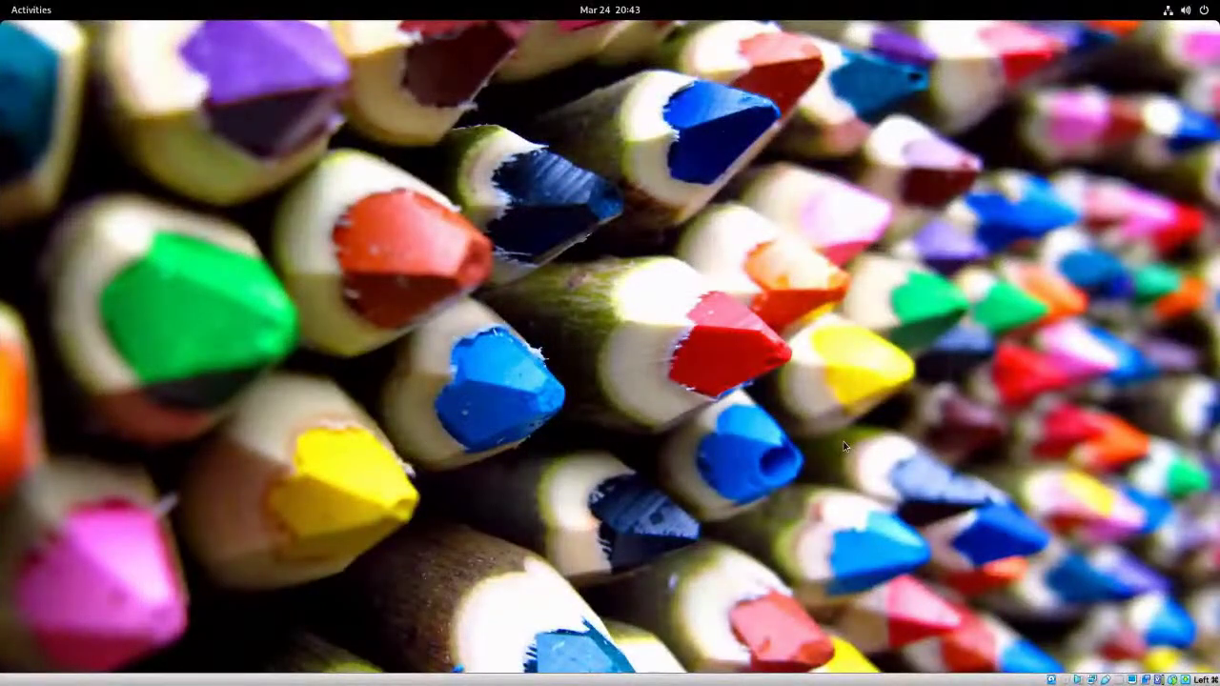
key(super+d)
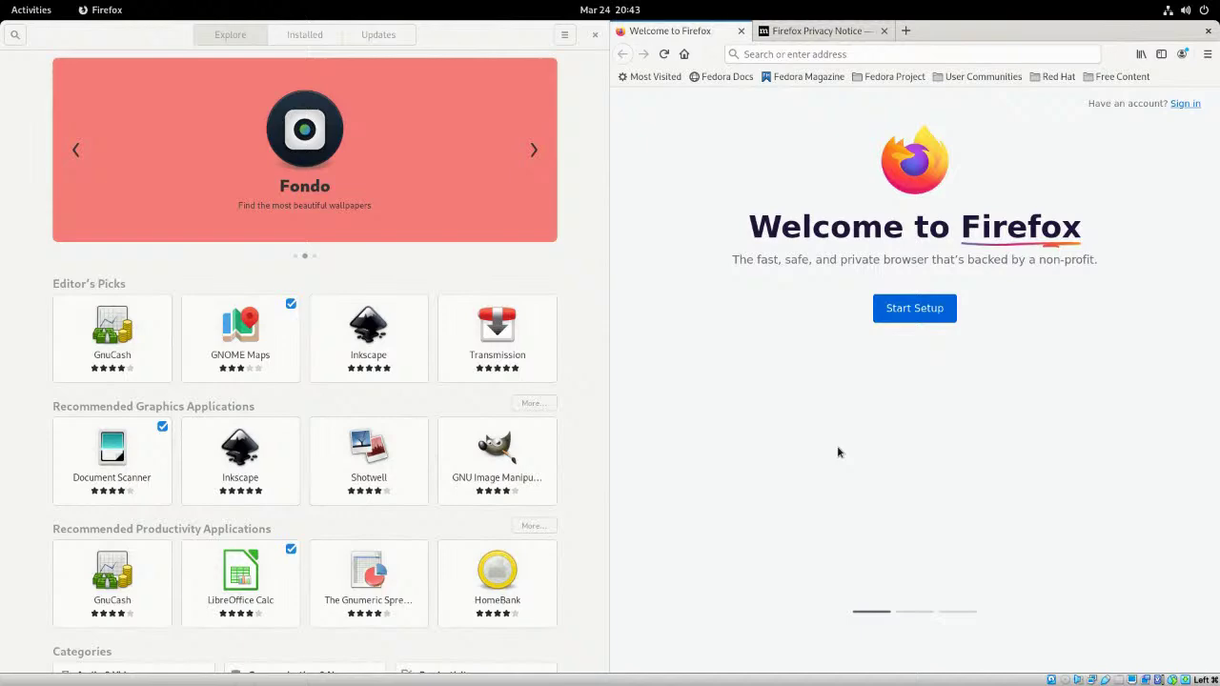
key(super)
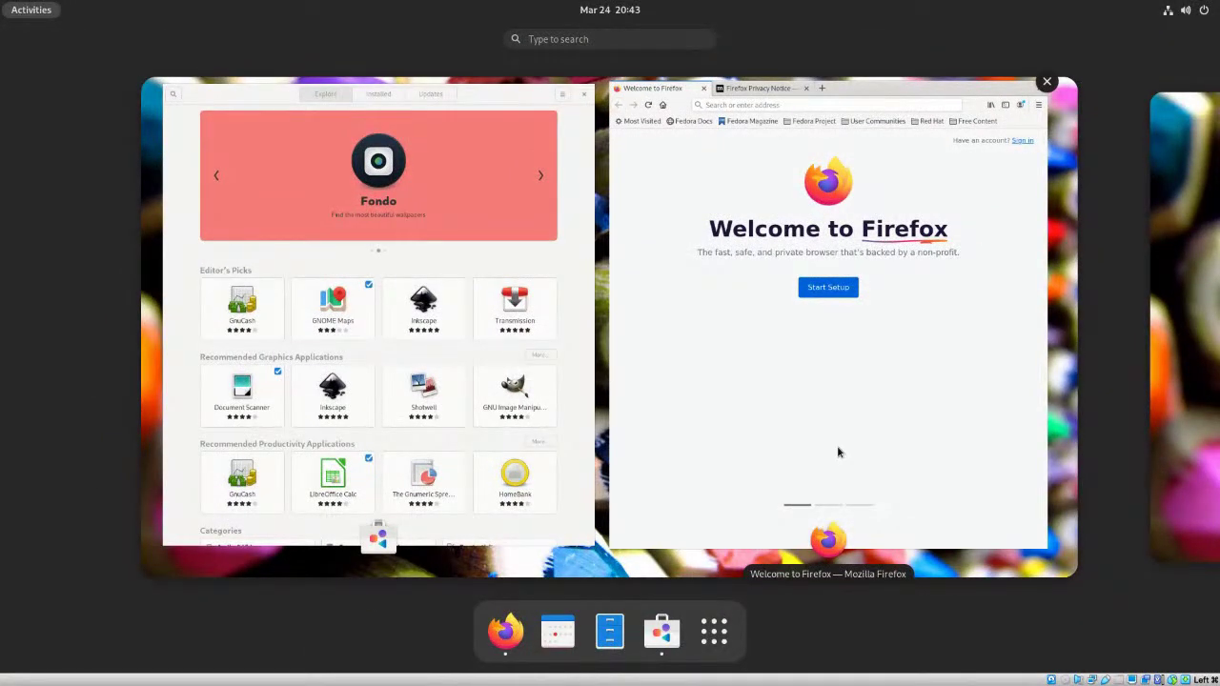
click(1177, 297)
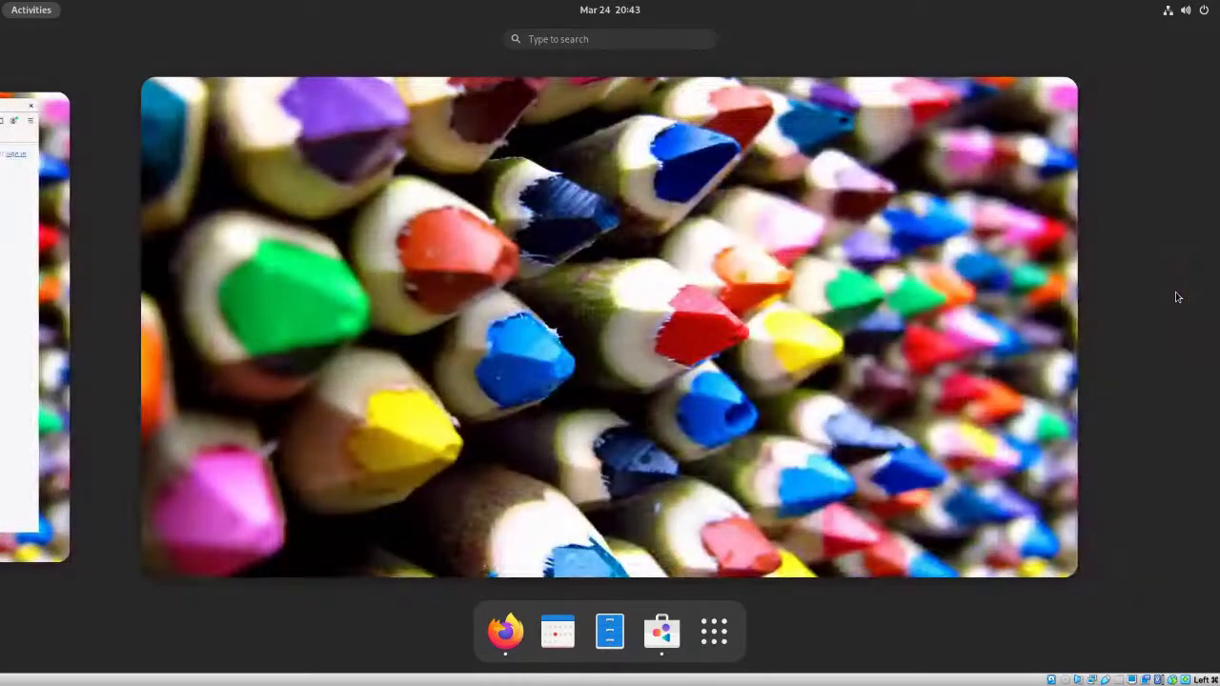
click(37, 301)
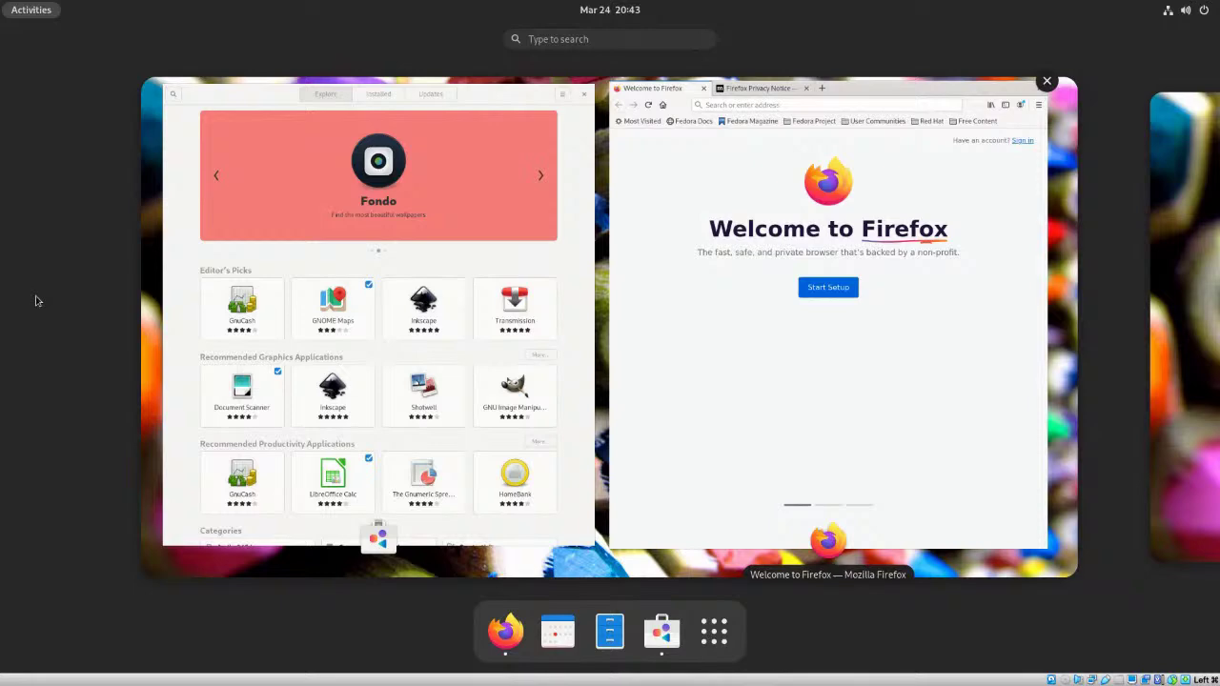
click(38, 301)
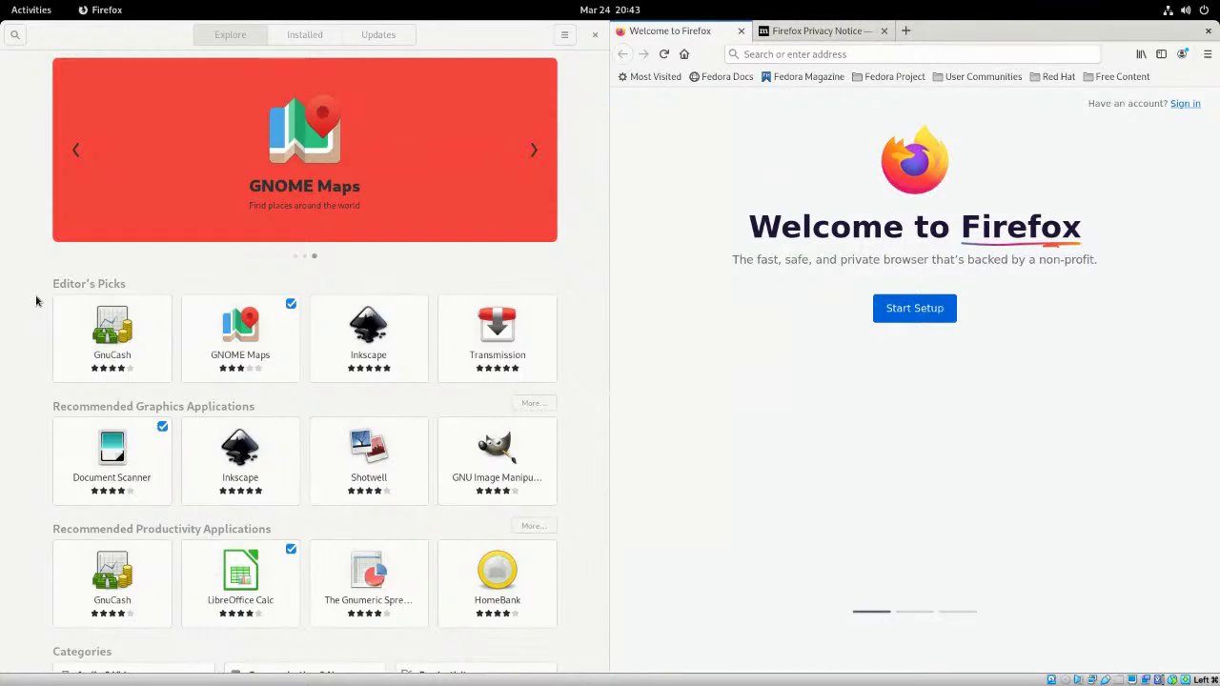
key(super+Page_Down)
key(super+Page_Up)
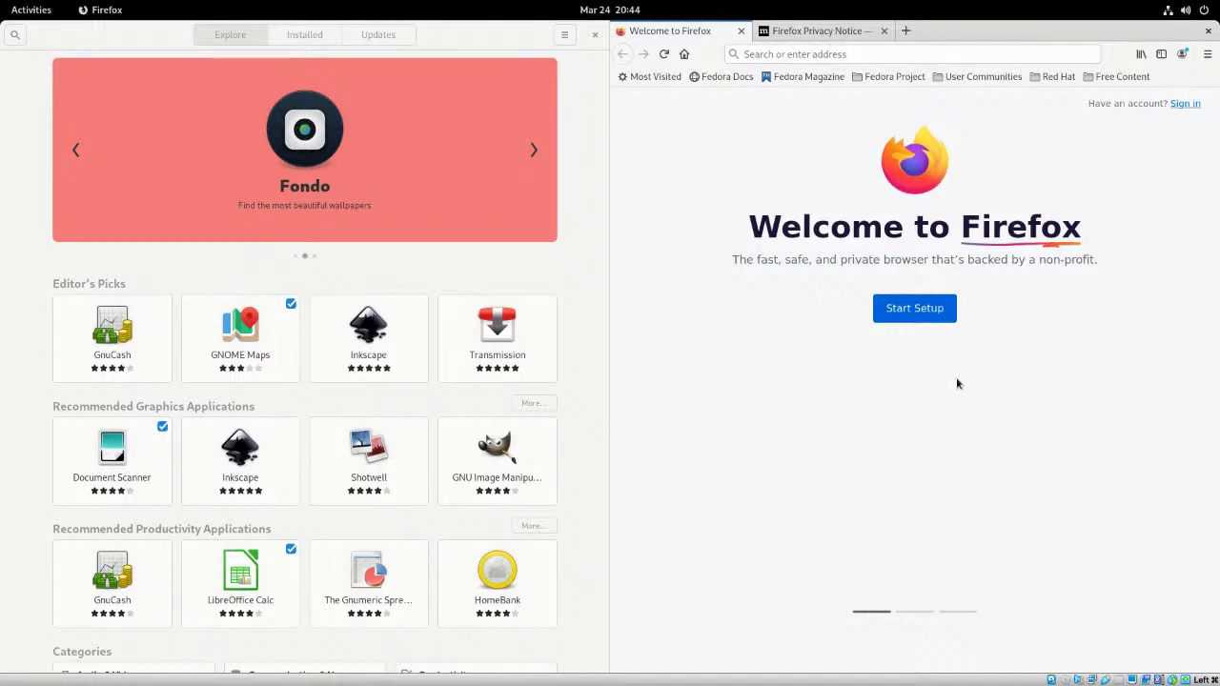
- Launch the Weather app from the Show Applications grid
key(super)
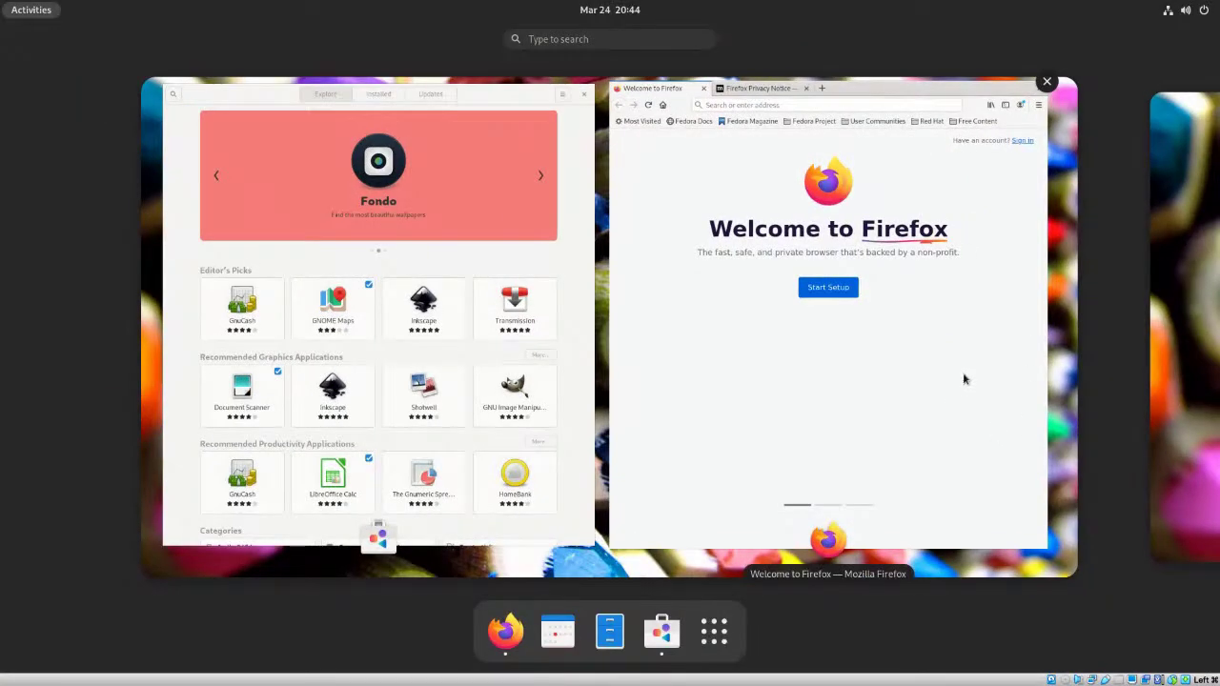
click(720, 633)
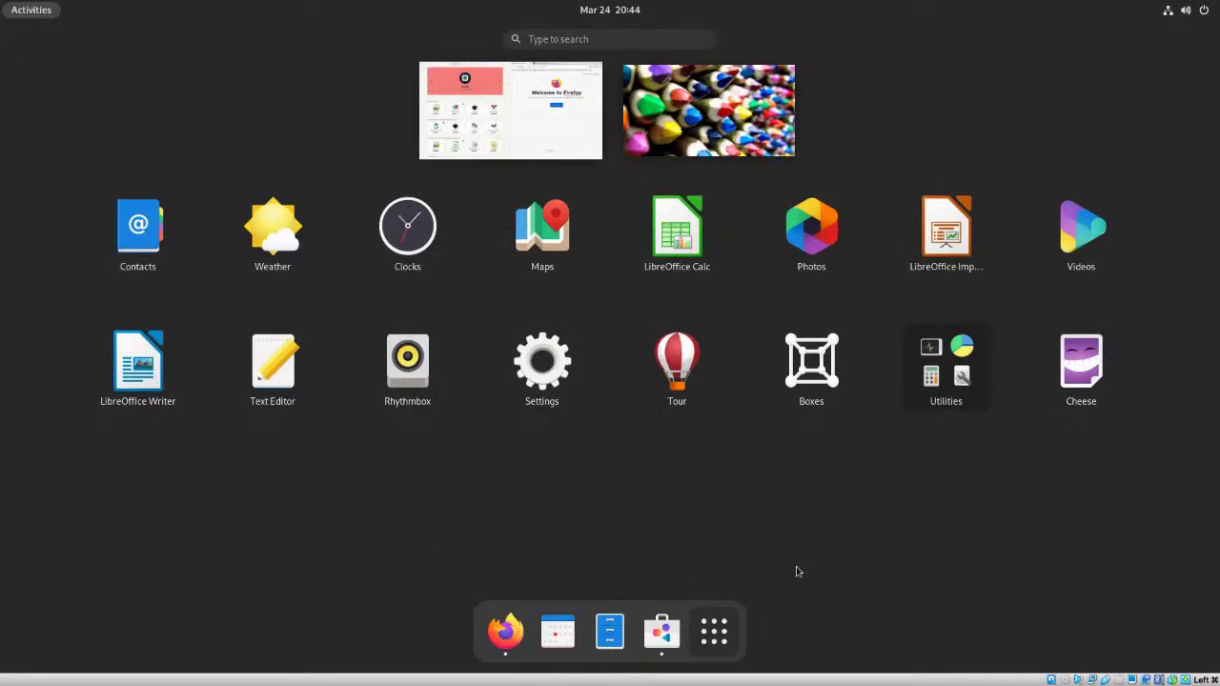
click(255, 223)
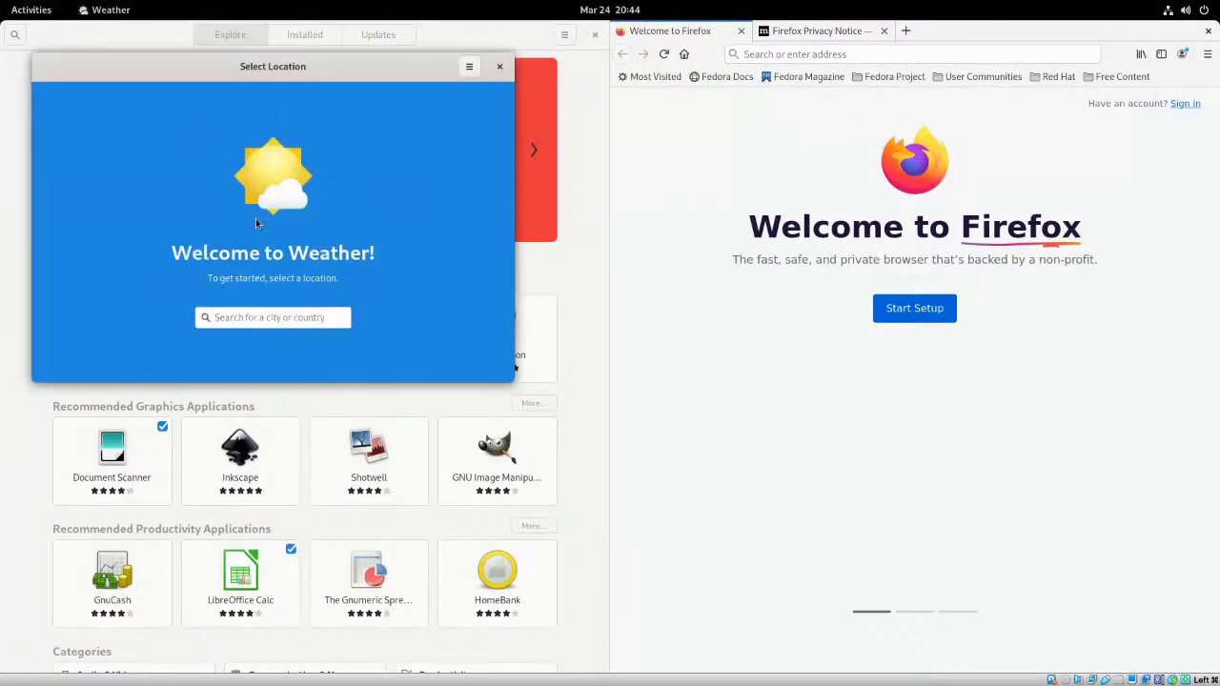
- Set Weather's location to Lansing, Michigan after trying 'dimondale, mi' and '48821'
click(276, 319)
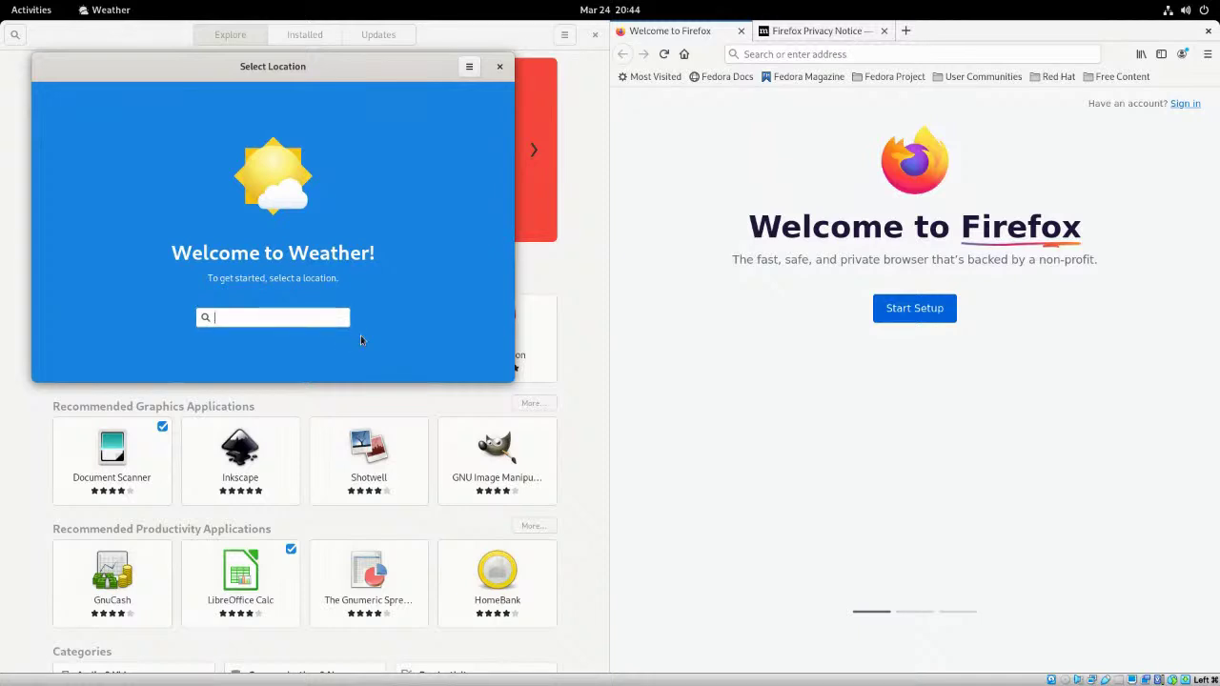
text(dimondale, mi)
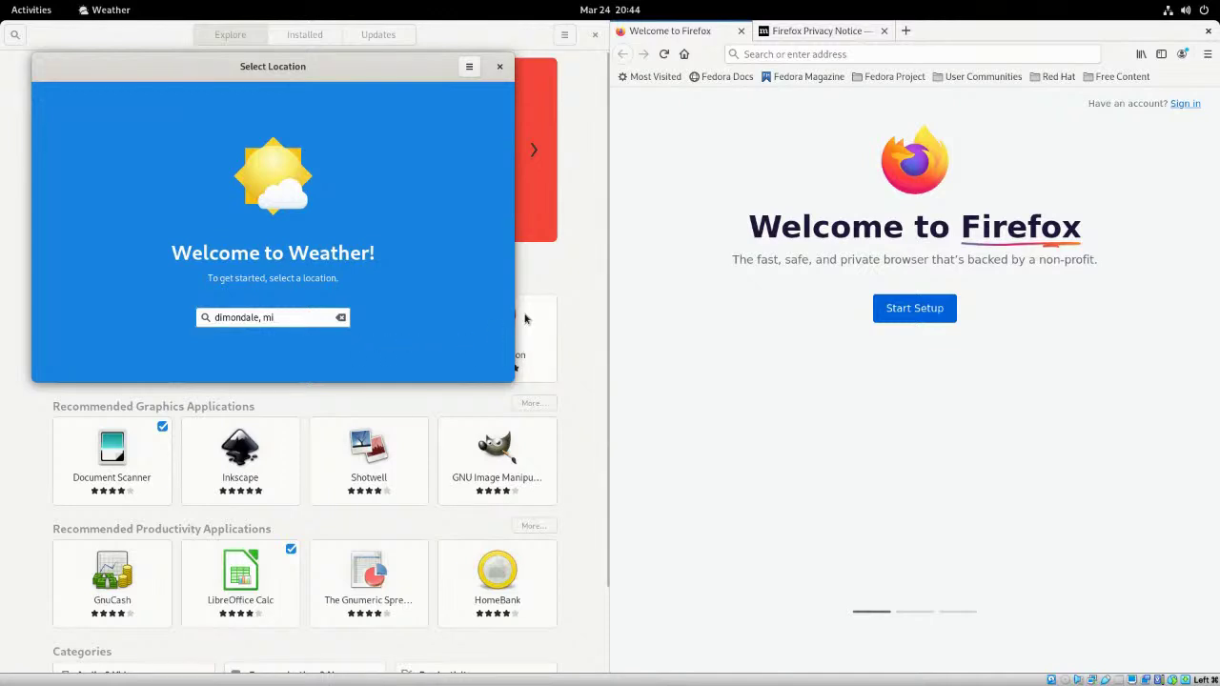
key(ctrl+a)
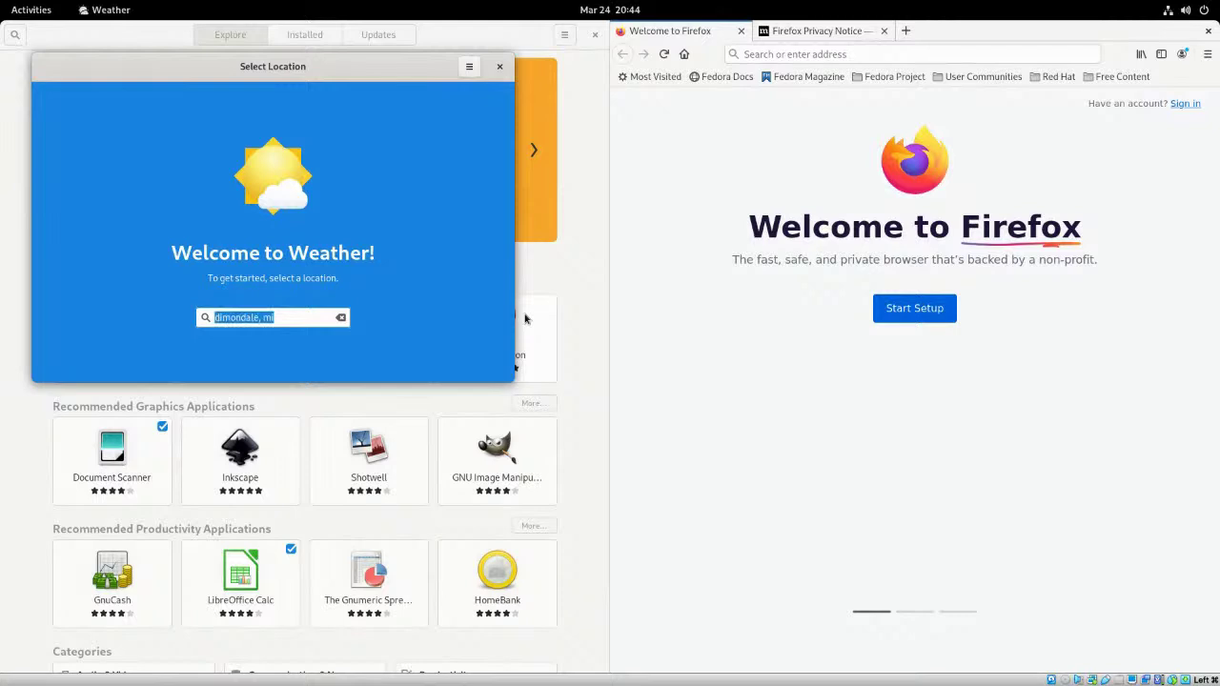
text(48821)
key(BackSpace)
key(BackSpace)
key(BackSpace)
key(BackSpace)
key(BackSpace)
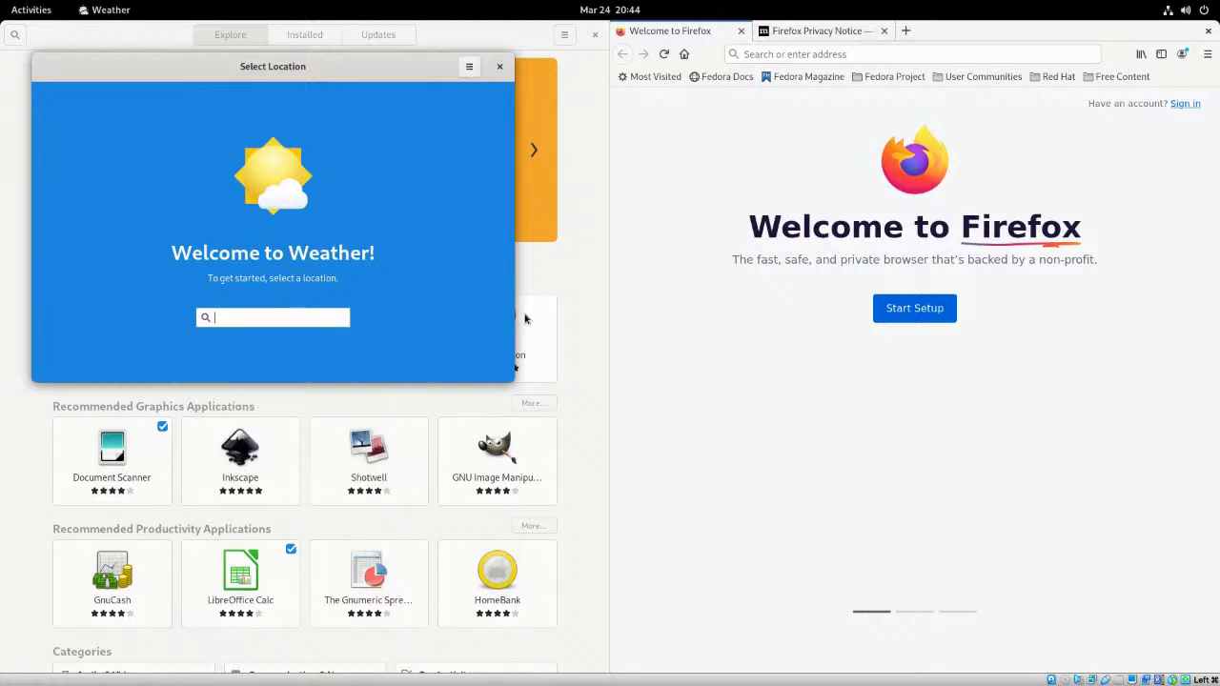
text(Lansing)
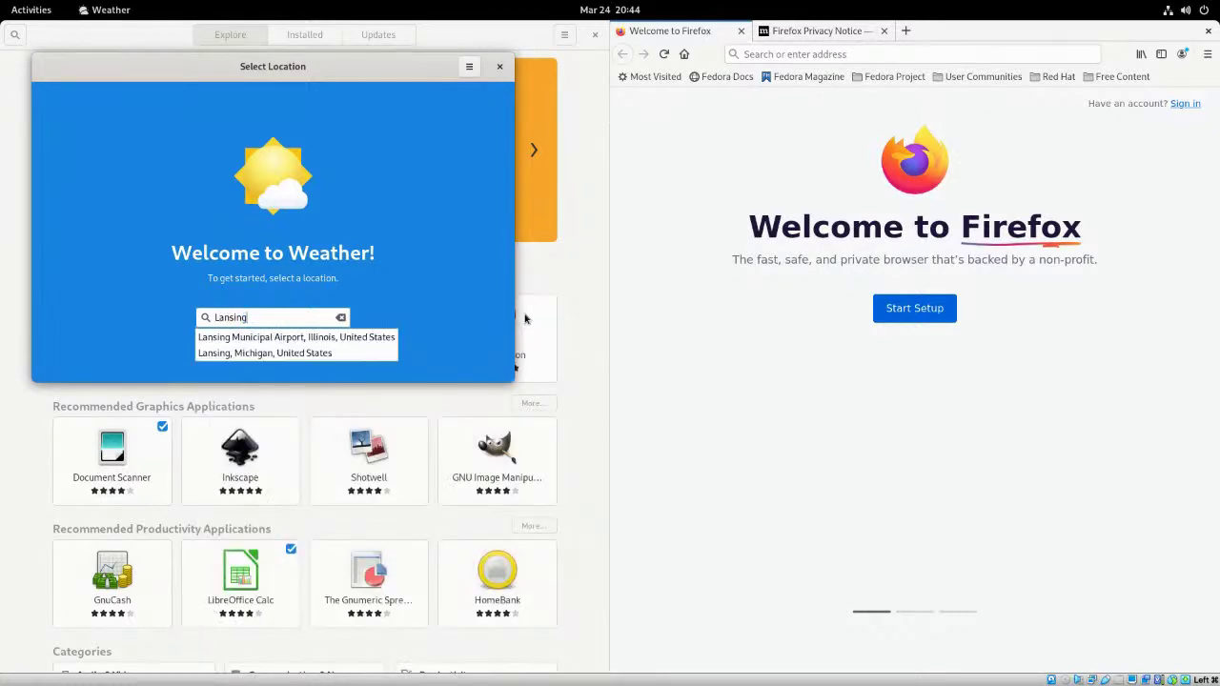
key(Down)
key(Down)
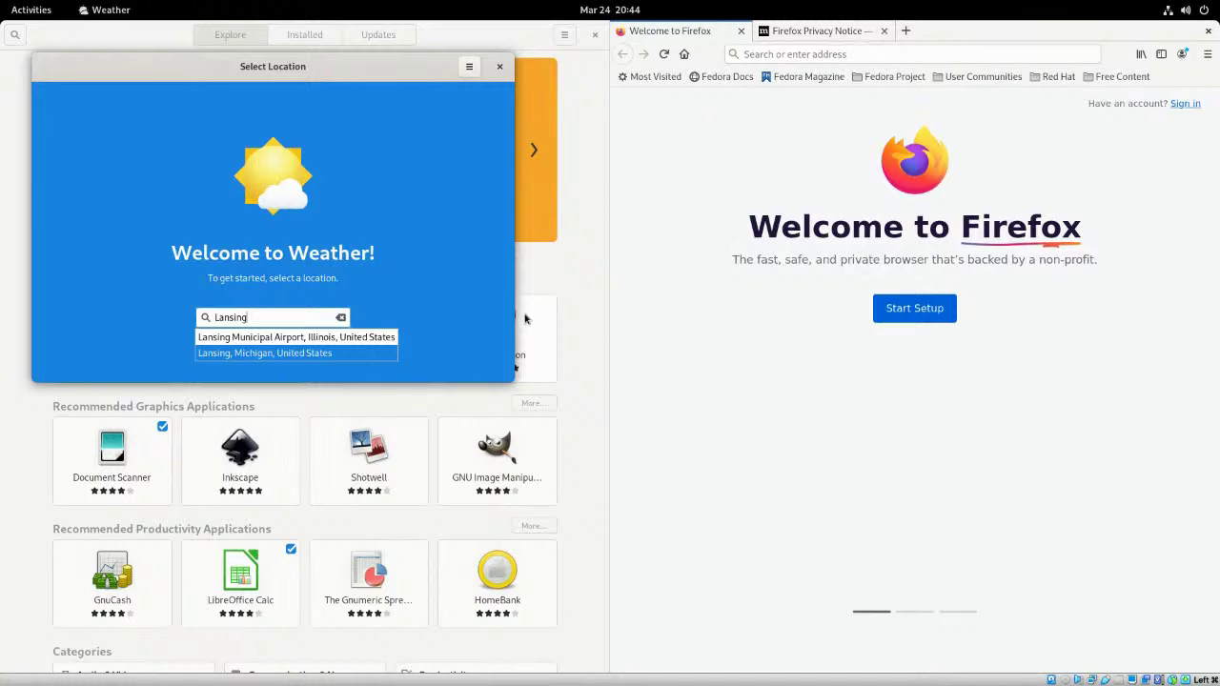
key(Return)
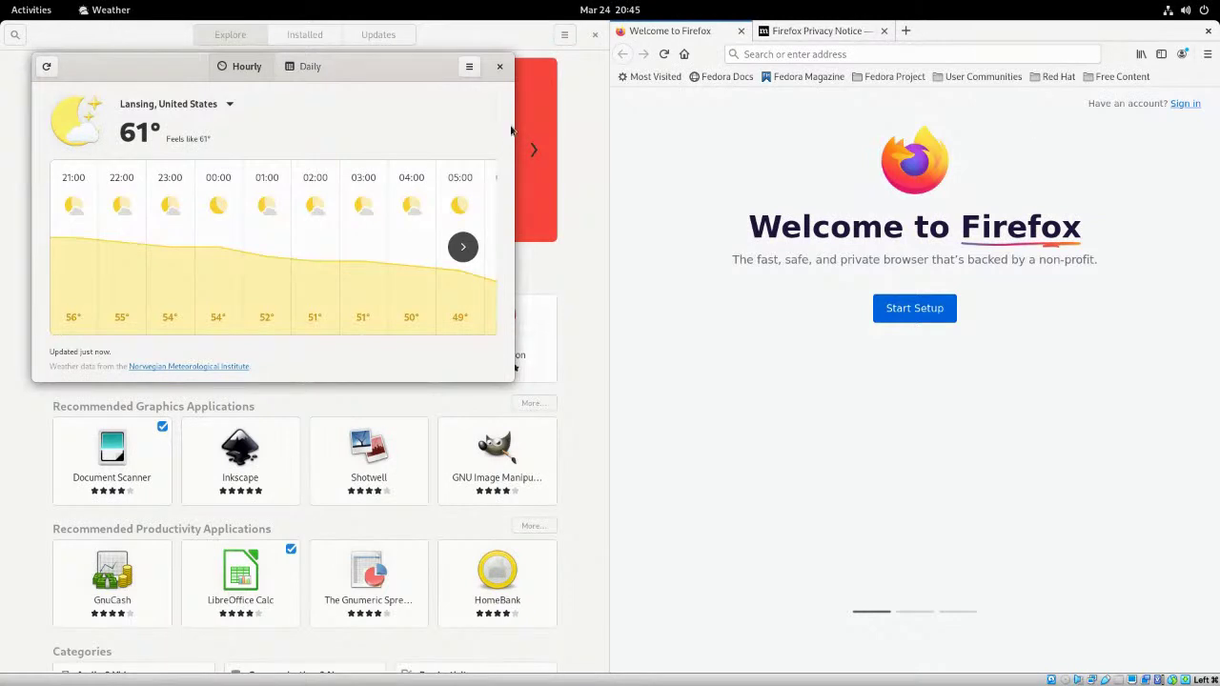
- Focus the Firefox window, then open the overview's full application grid
click(671, 329)
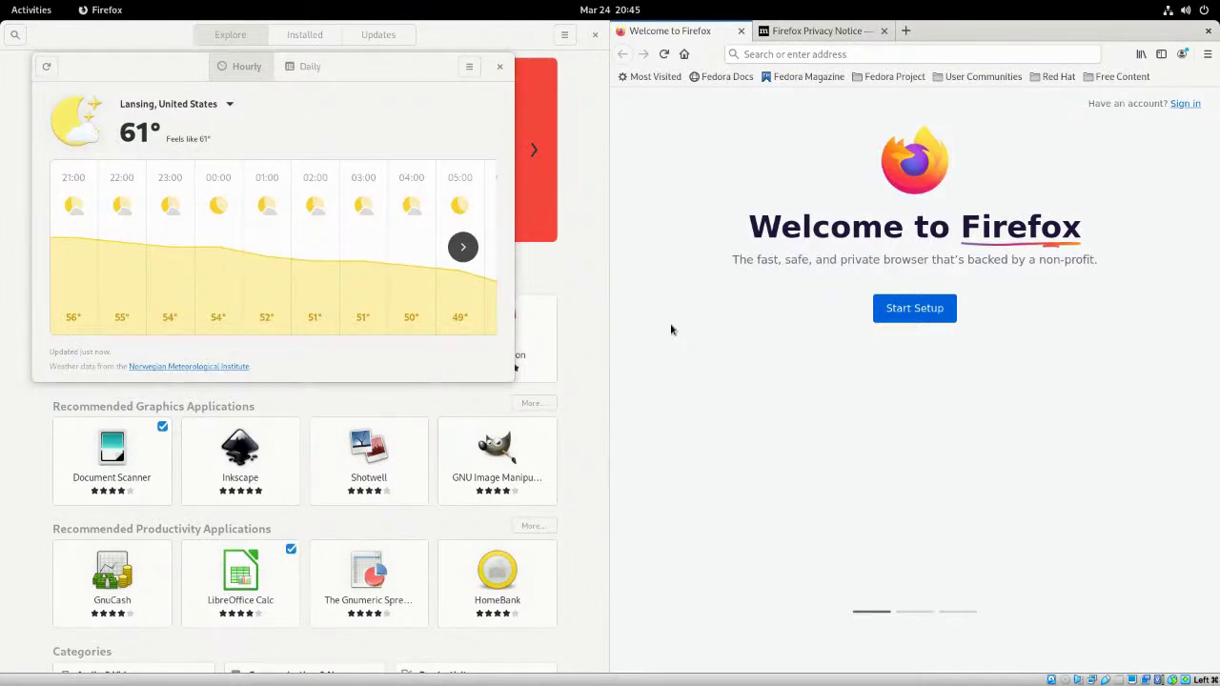
key(super)
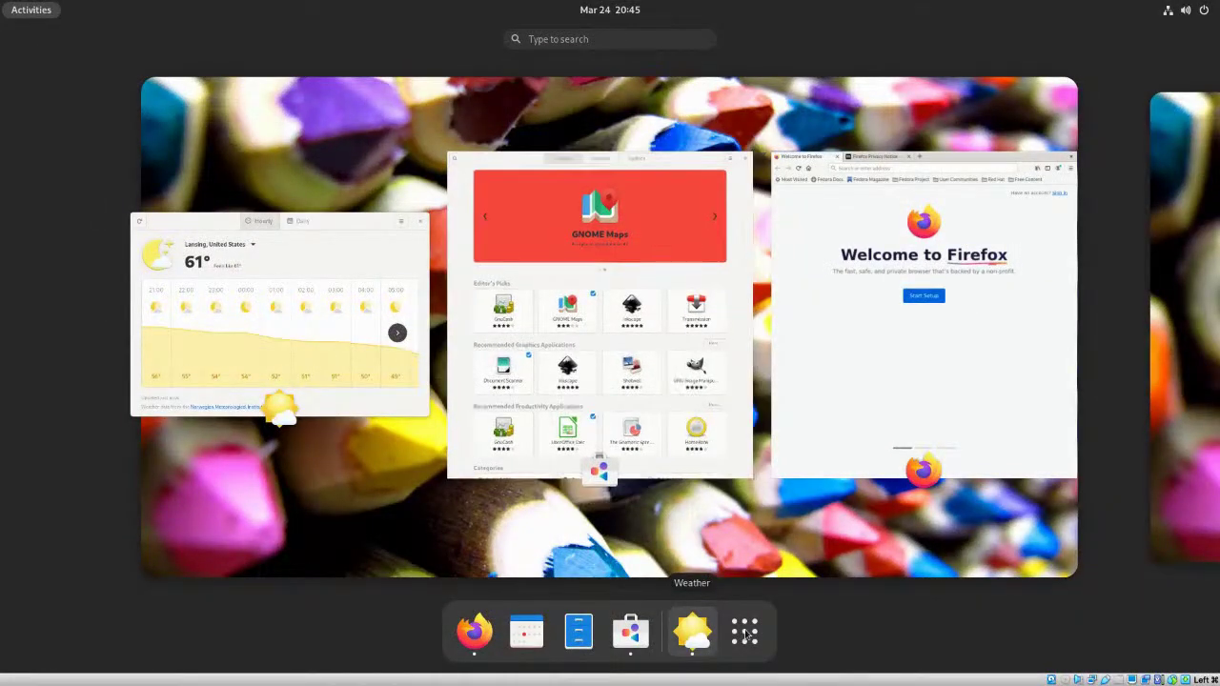
click(744, 632)
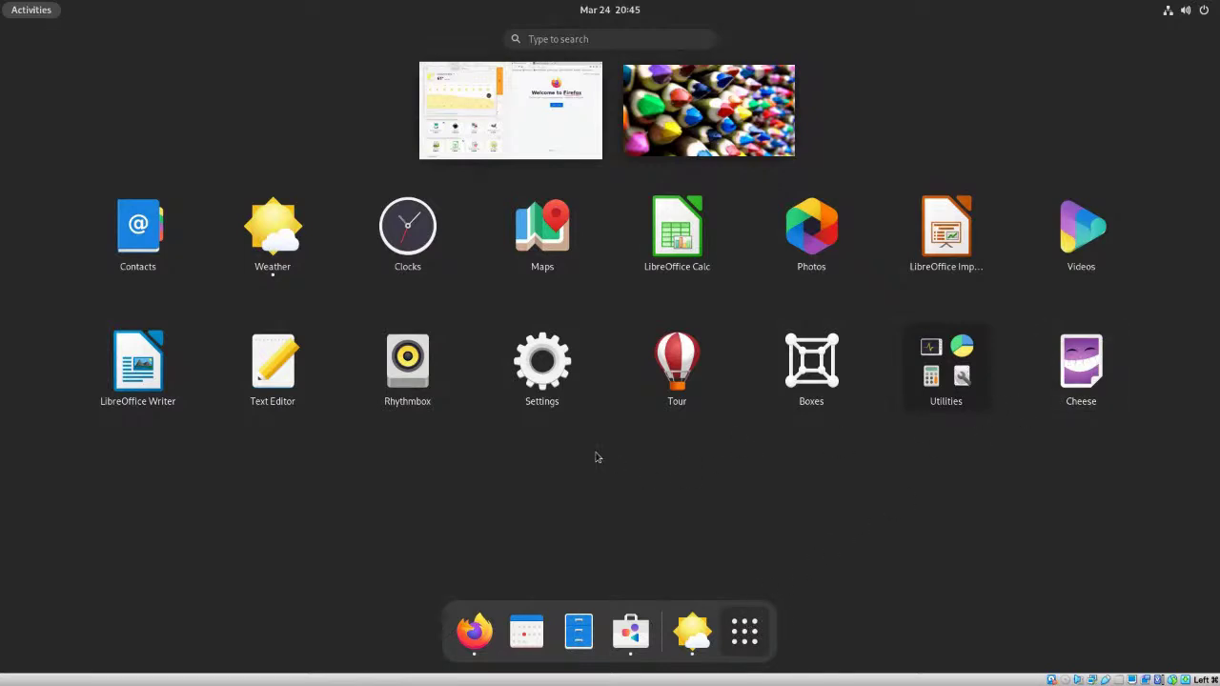
- Launch Maps and zoom from the world view to Detroit, Windsor, Toledo and western Lake Erie
click(542, 227)
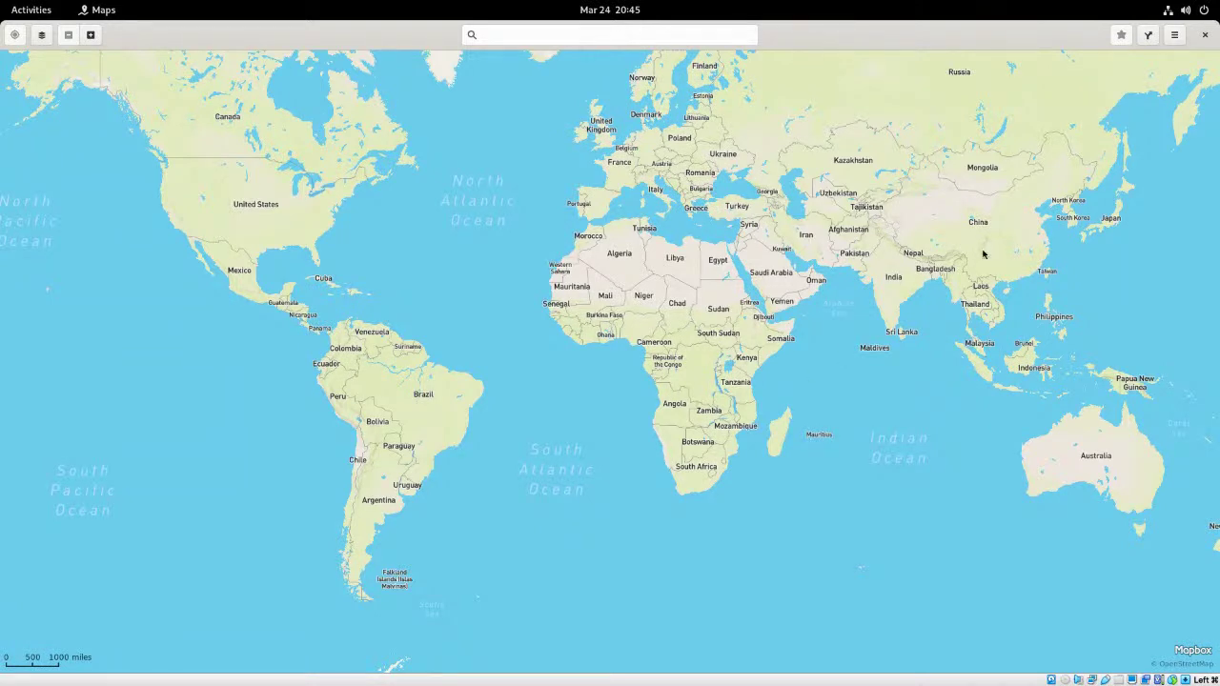
click(308, 194)
click(307, 193)
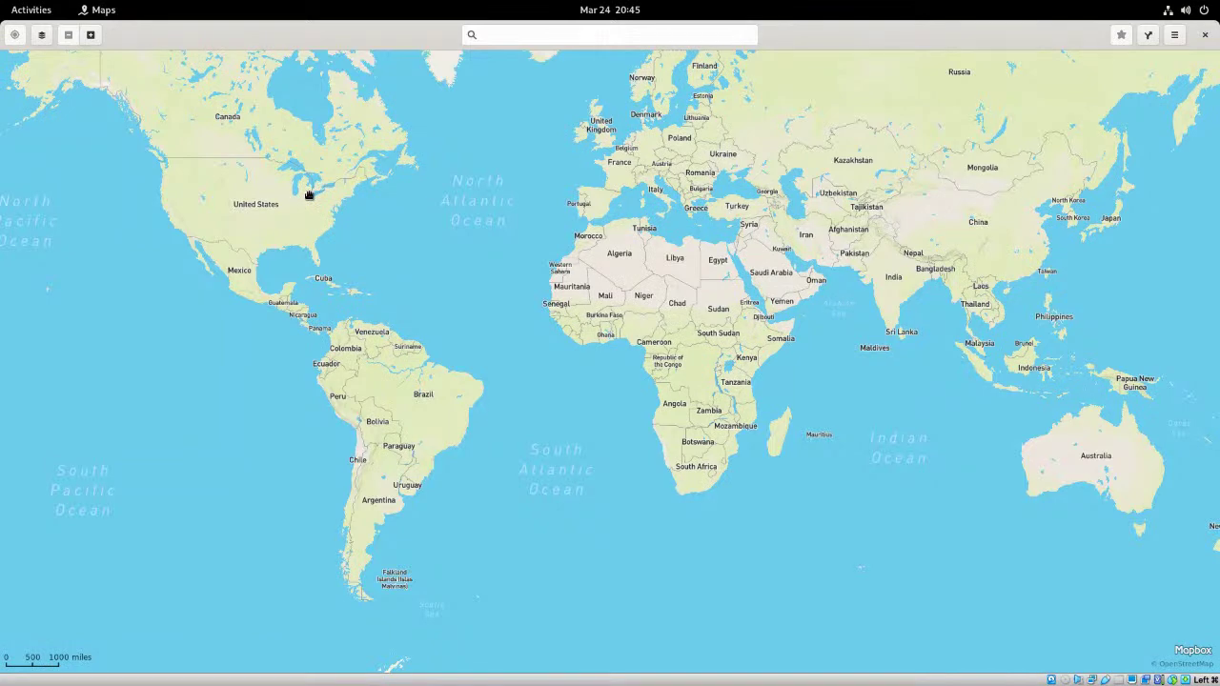
scroll(308, 193, up, 2)
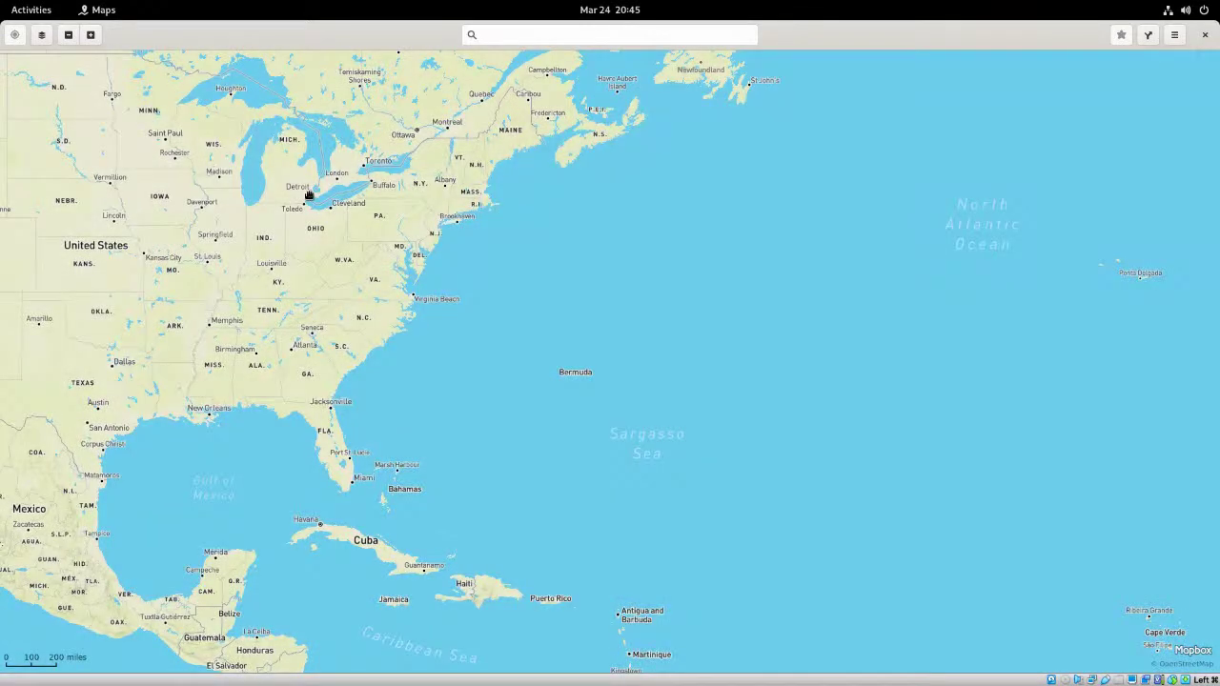
scroll(308, 194, down, 2)
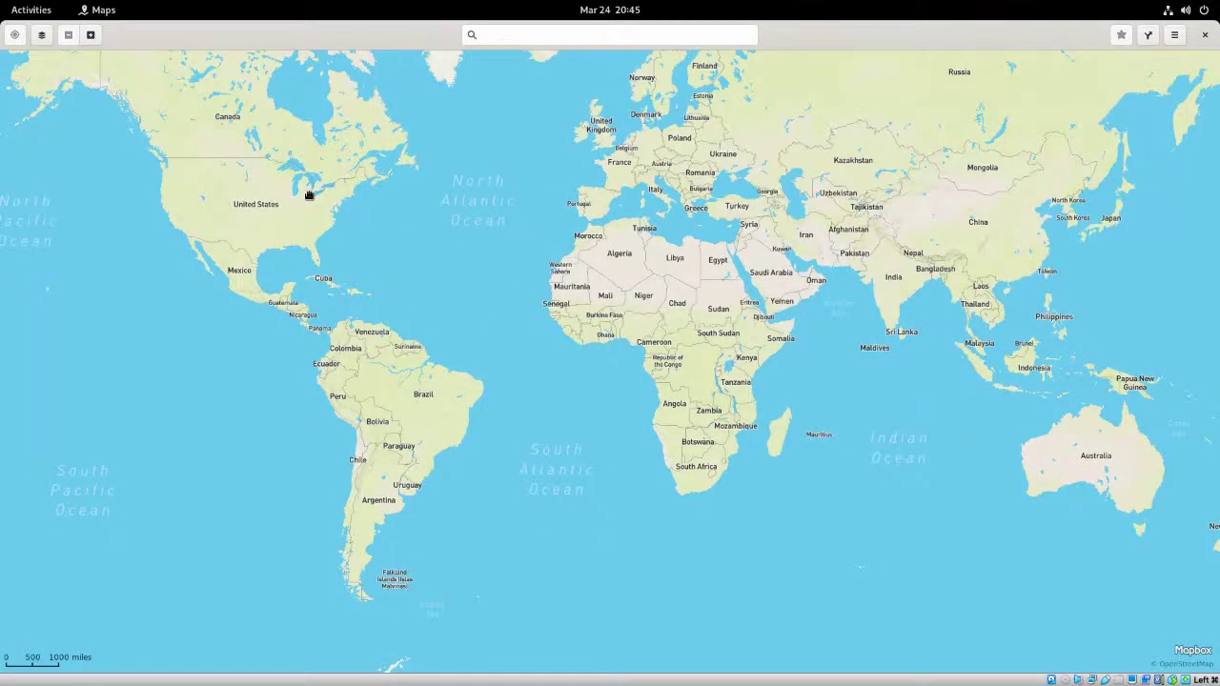
scroll(308, 194, up, 9)
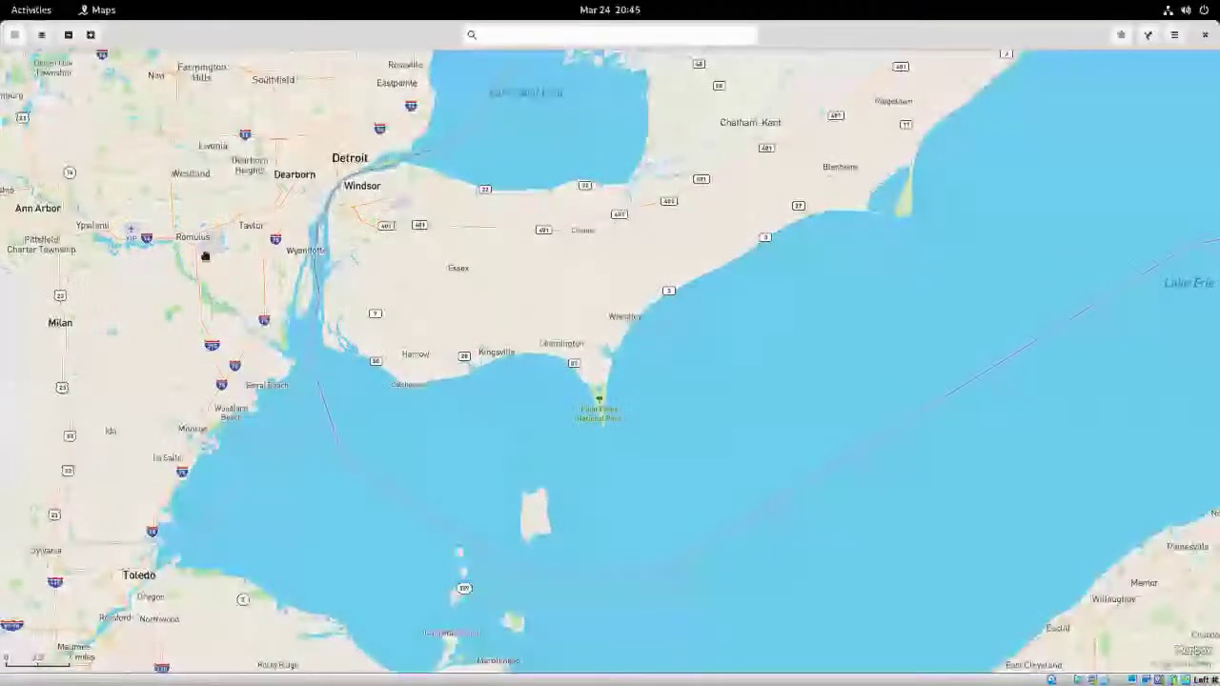
- Pan across southeast Michigan toward Lansing and zoom in closer
drag(277, 240, 518, 318)
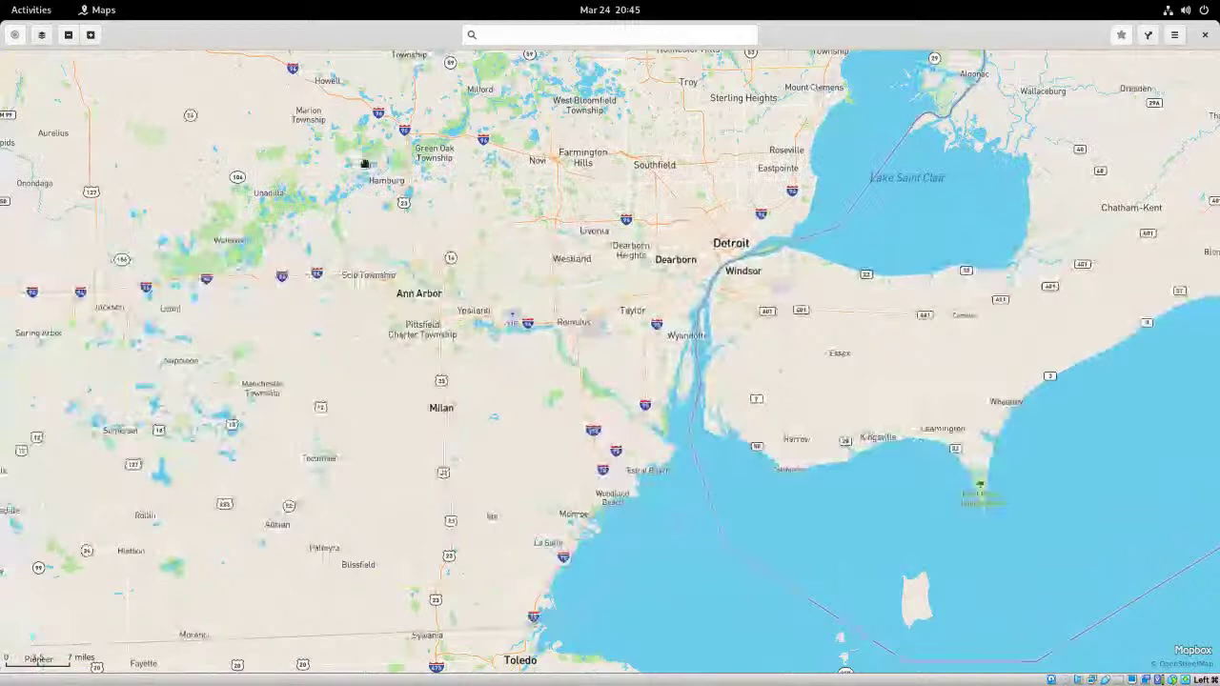
drag(425, 176, 561, 223)
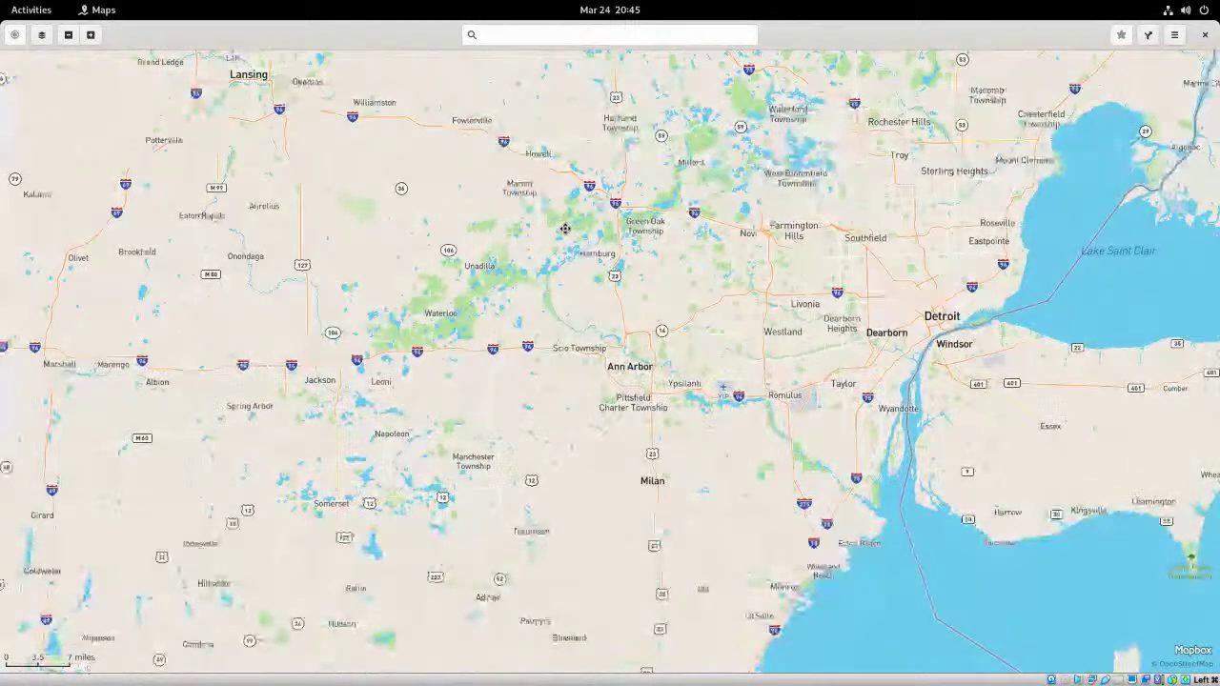
drag(270, 161, 387, 173)
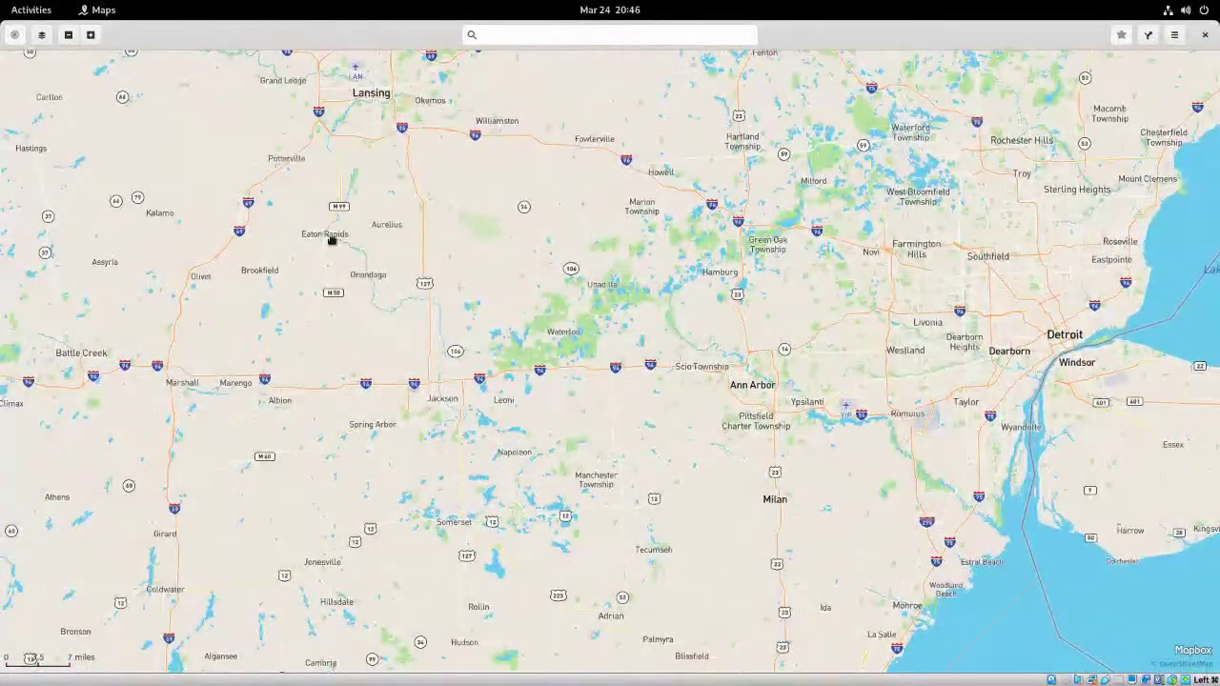
scroll(331, 239, up, 3)
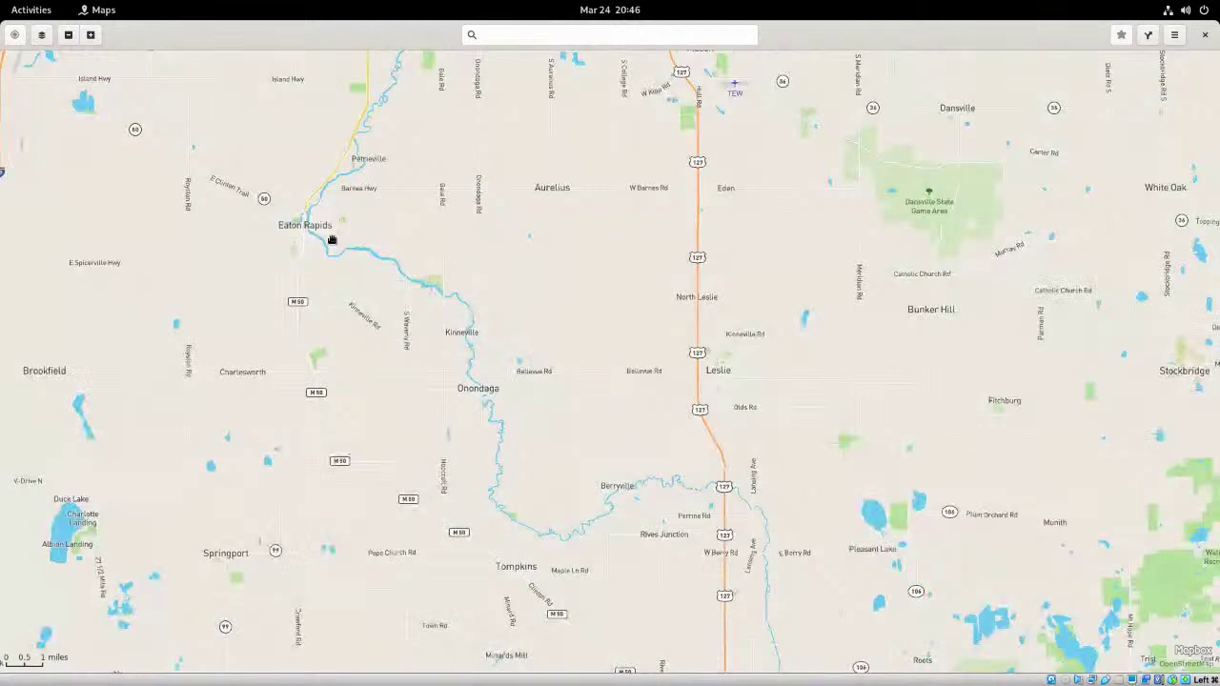
scroll(330, 238, up, 2)
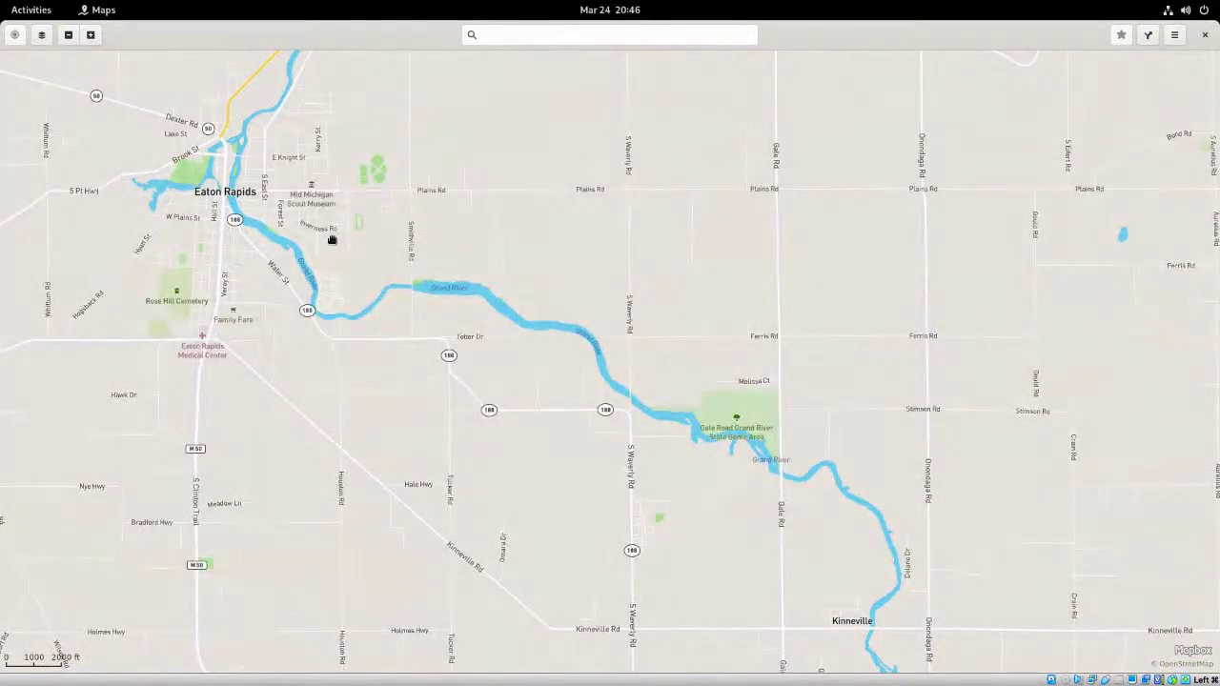
scroll(330, 239, up, 3)
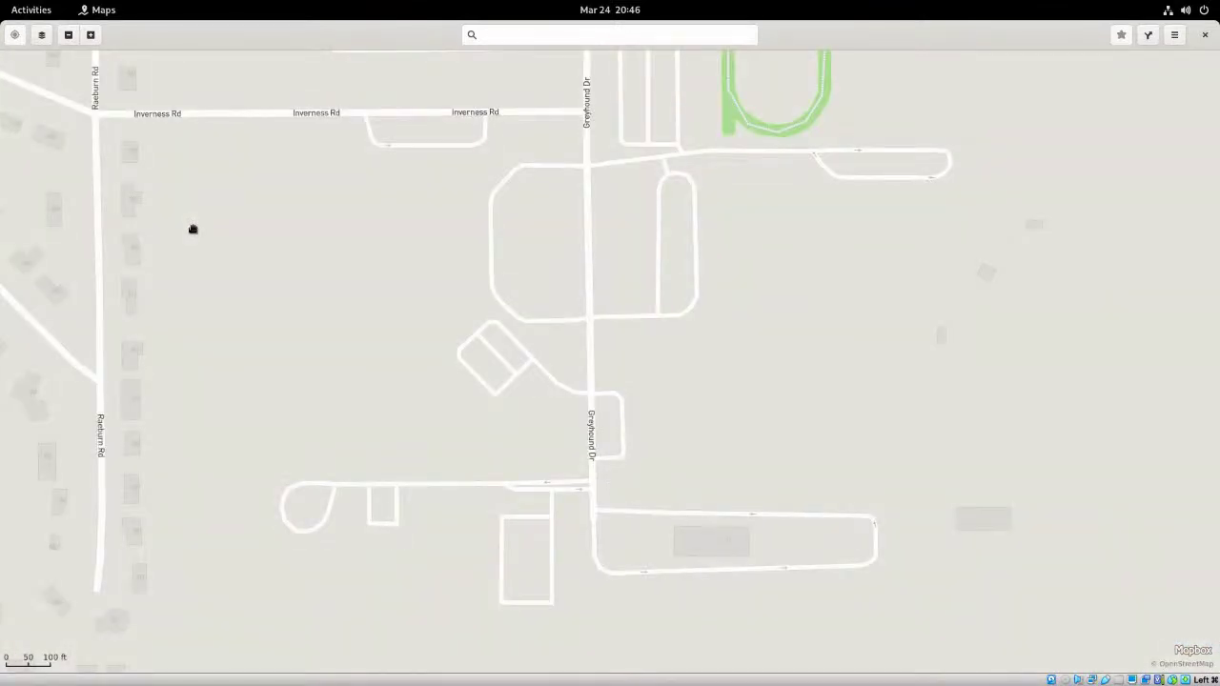
- Pan west past the river, Cumberland Dr and MacArthur park into northwest Eaton Rapids
drag(246, 220, 637, 228)
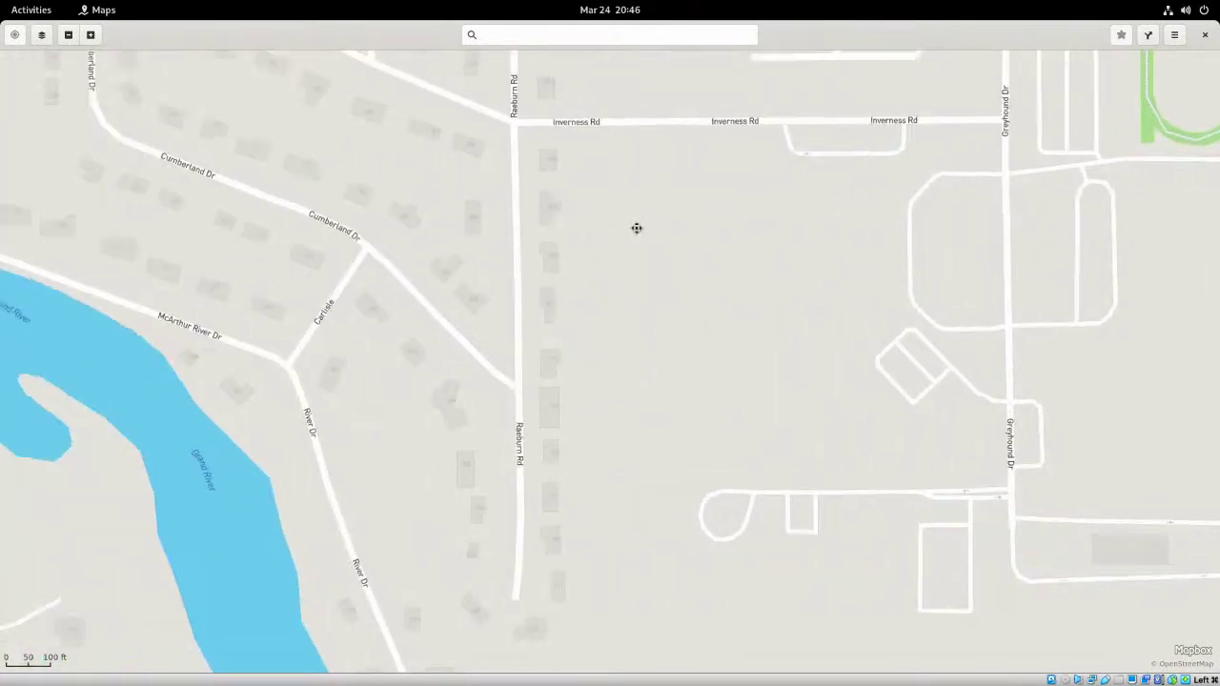
drag(322, 236, 650, 257)
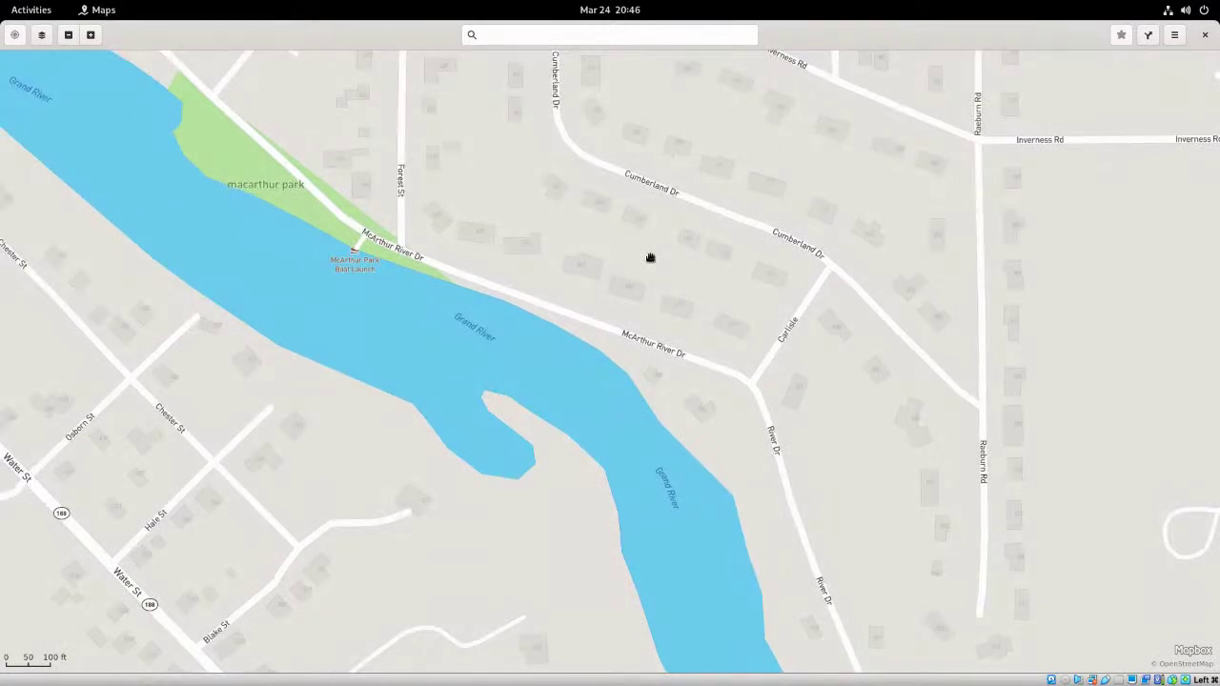
scroll(650, 257, up, 1)
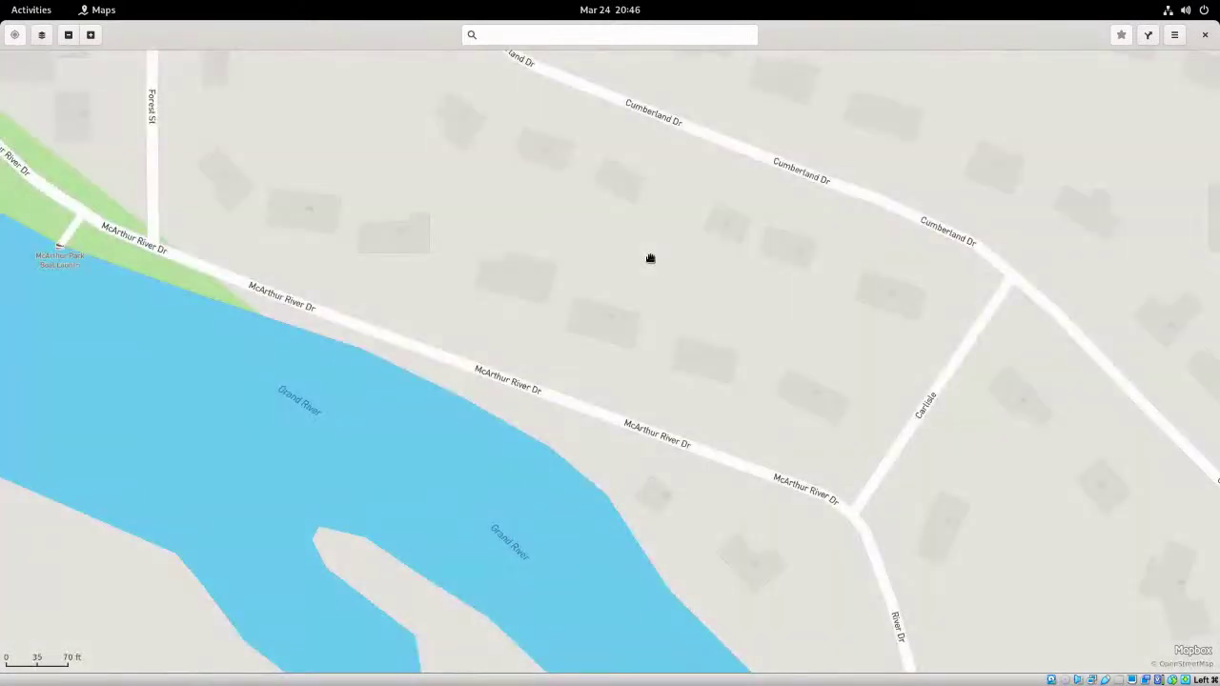
scroll(650, 258, down, 3)
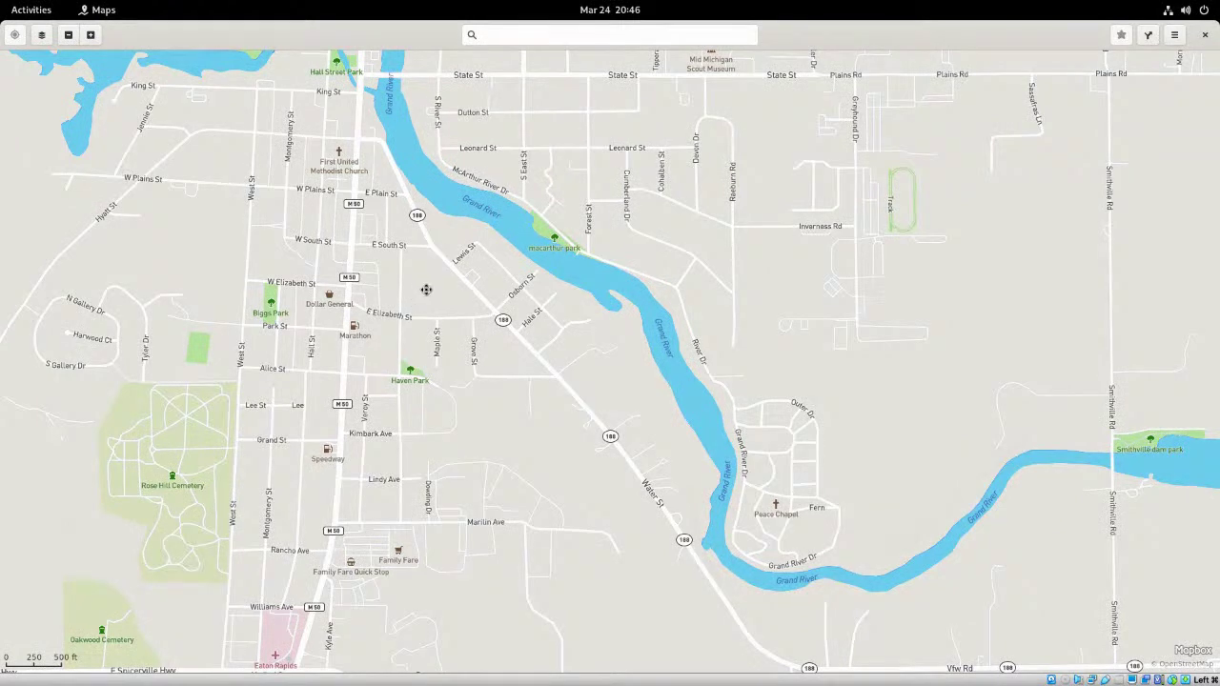
drag(422, 284, 527, 337)
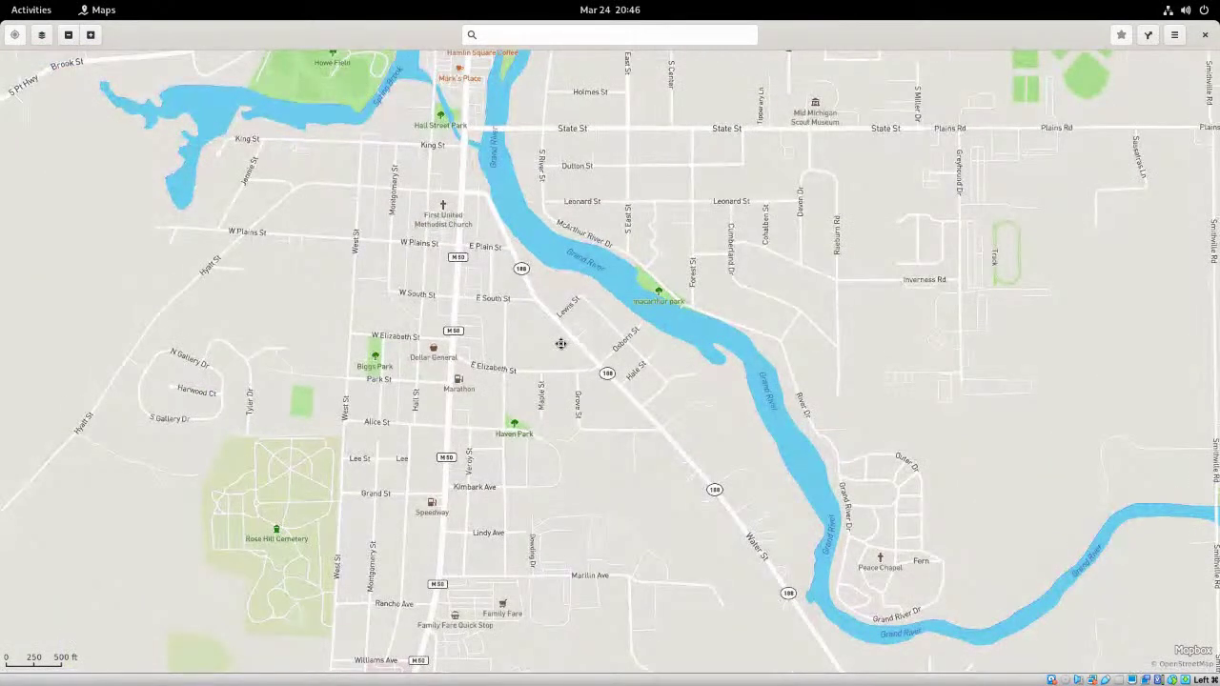
drag(415, 285, 449, 292)
drag(537, 252, 559, 371)
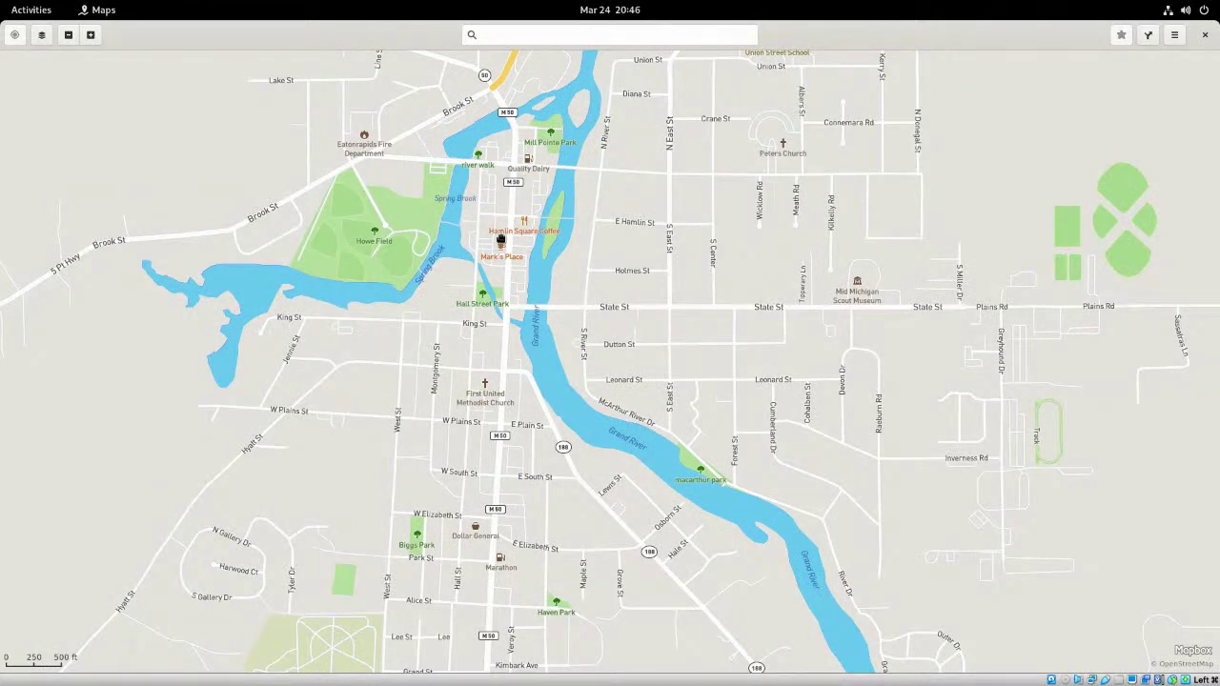
- Center and zoom on downtown Eaton Rapids around W Hamlin St, then close Maps
scroll(500, 240, down, 3)
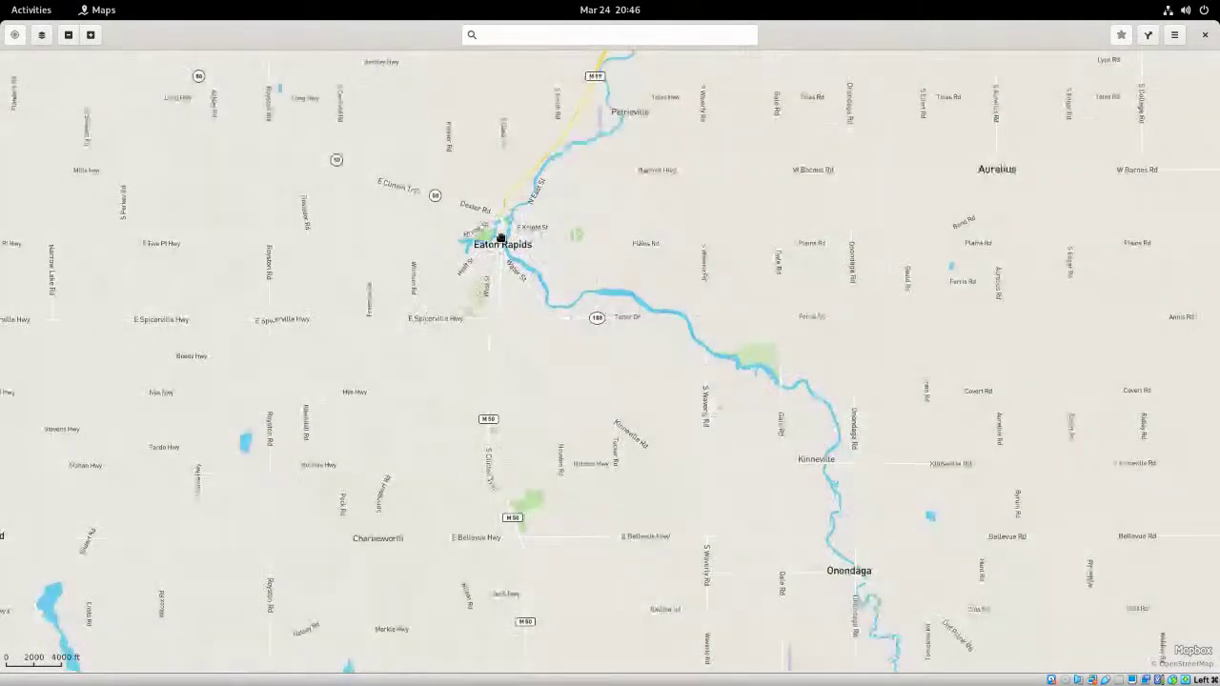
scroll(500, 238, up, 4)
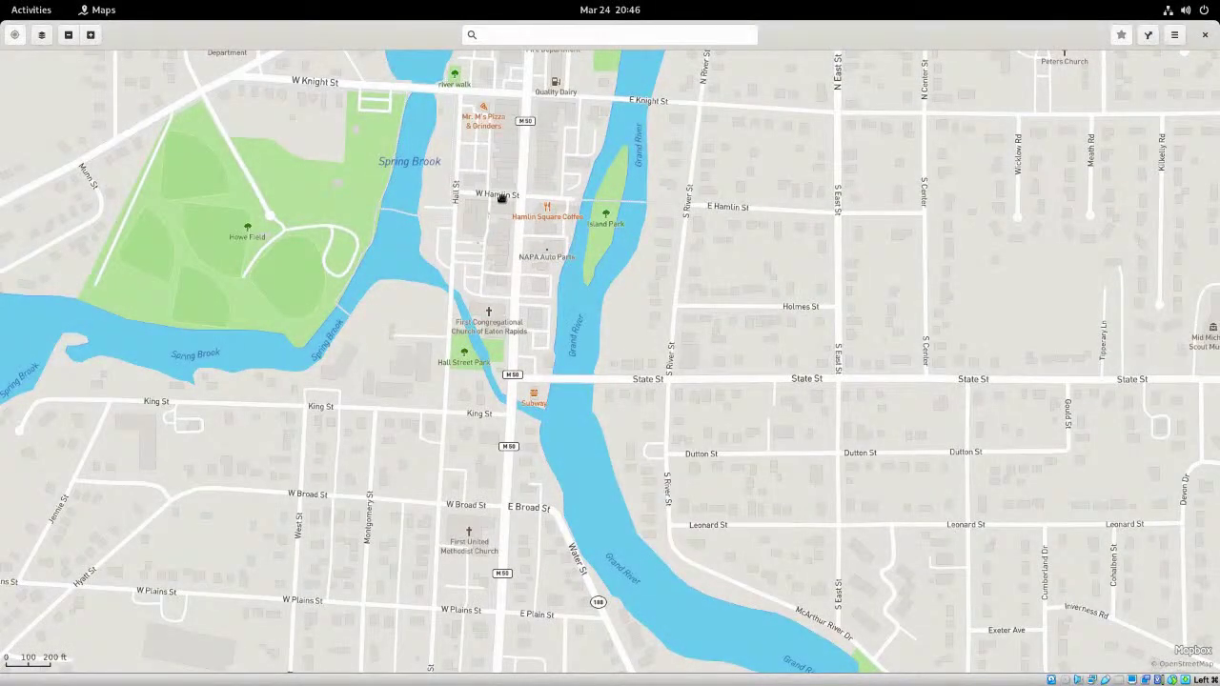
drag(501, 195, 487, 277)
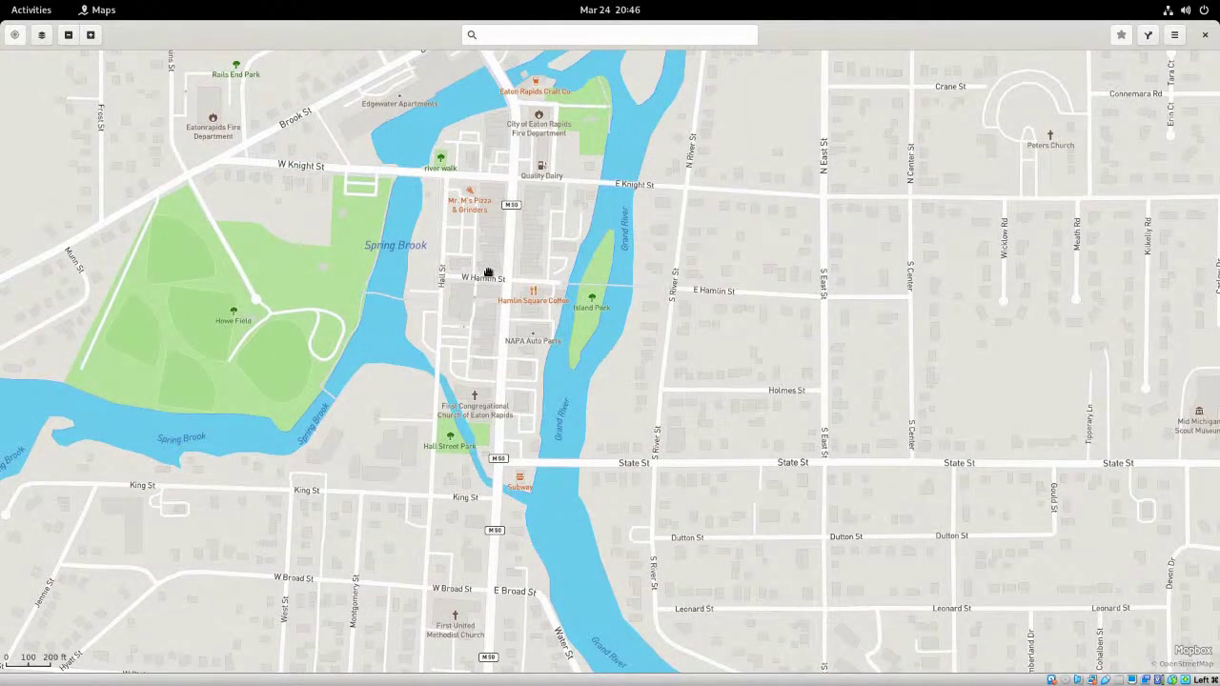
scroll(488, 276, up, 3)
scroll(488, 273, up, 2)
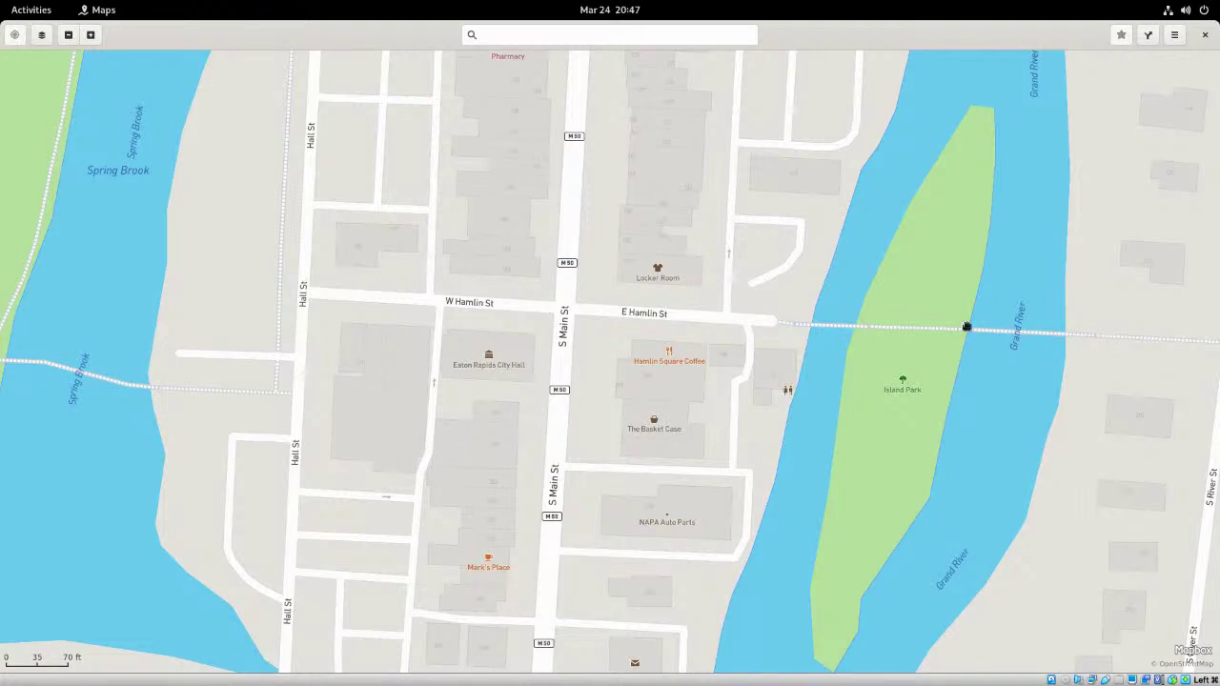
click(1206, 36)
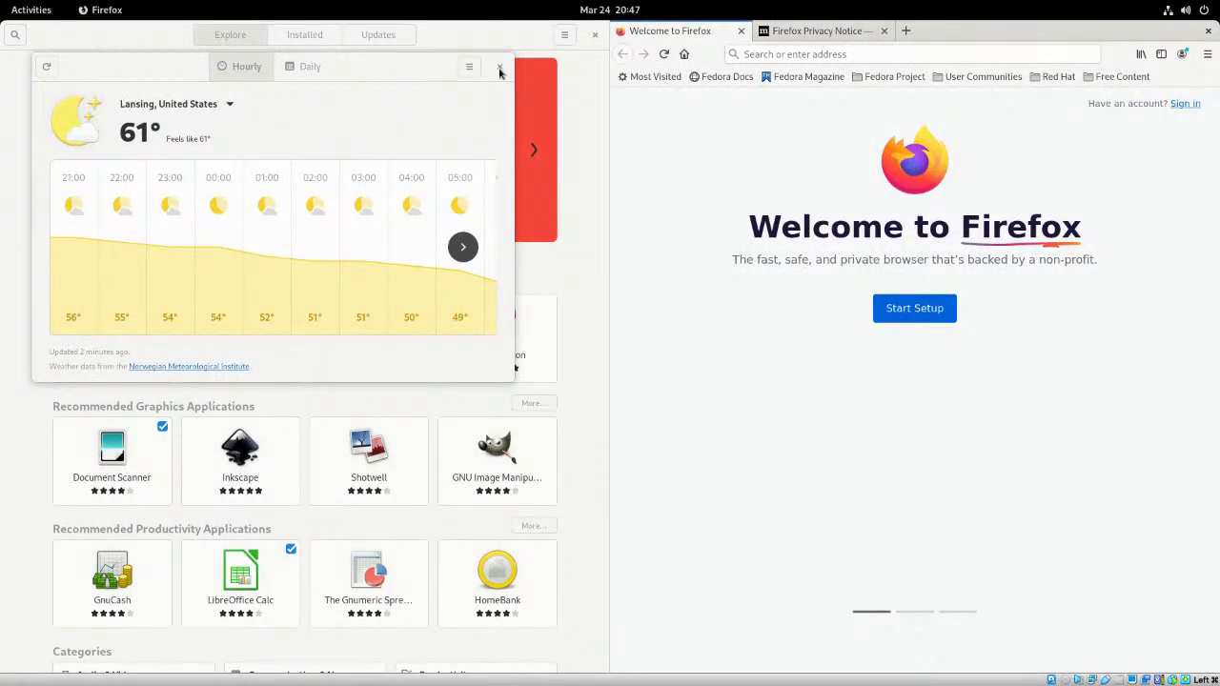
- Close the Weather window and the Oops! notification, then close Firefox's Privacy Notice tab
click(498, 69)
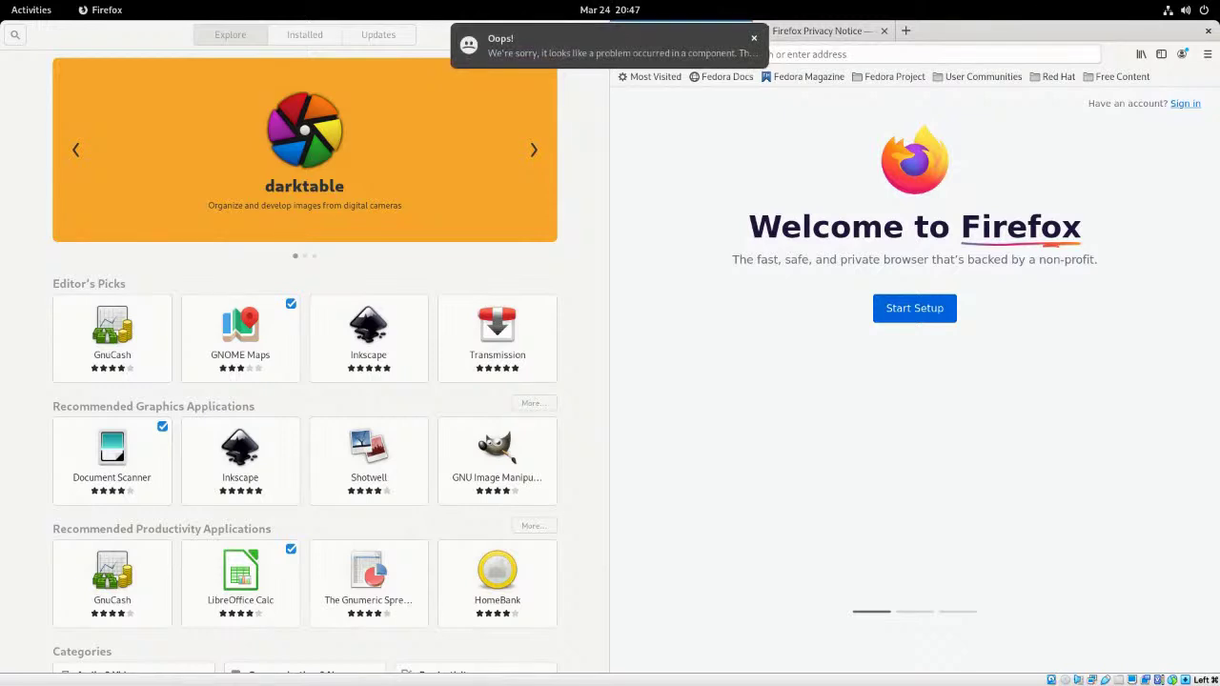
click(754, 40)
click(829, 35)
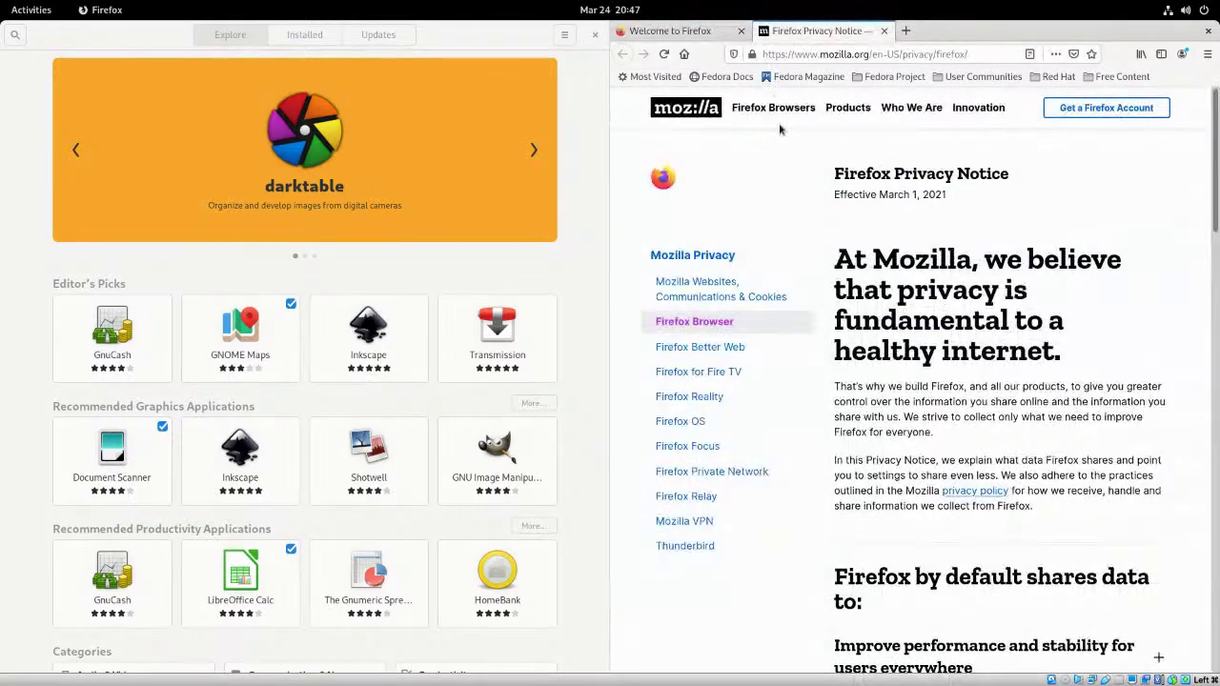
middle_click(837, 38)
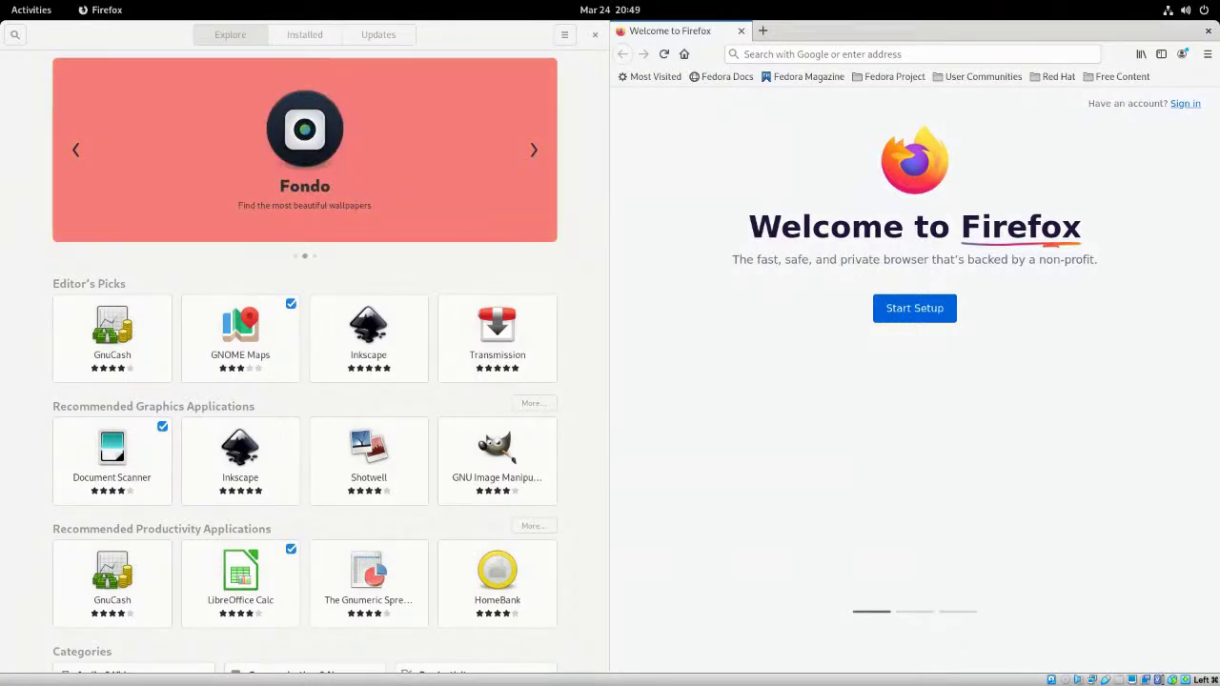
- Close Firefox and Software, then log out through the system menu's Power Off / Log Out
click(1207, 32)
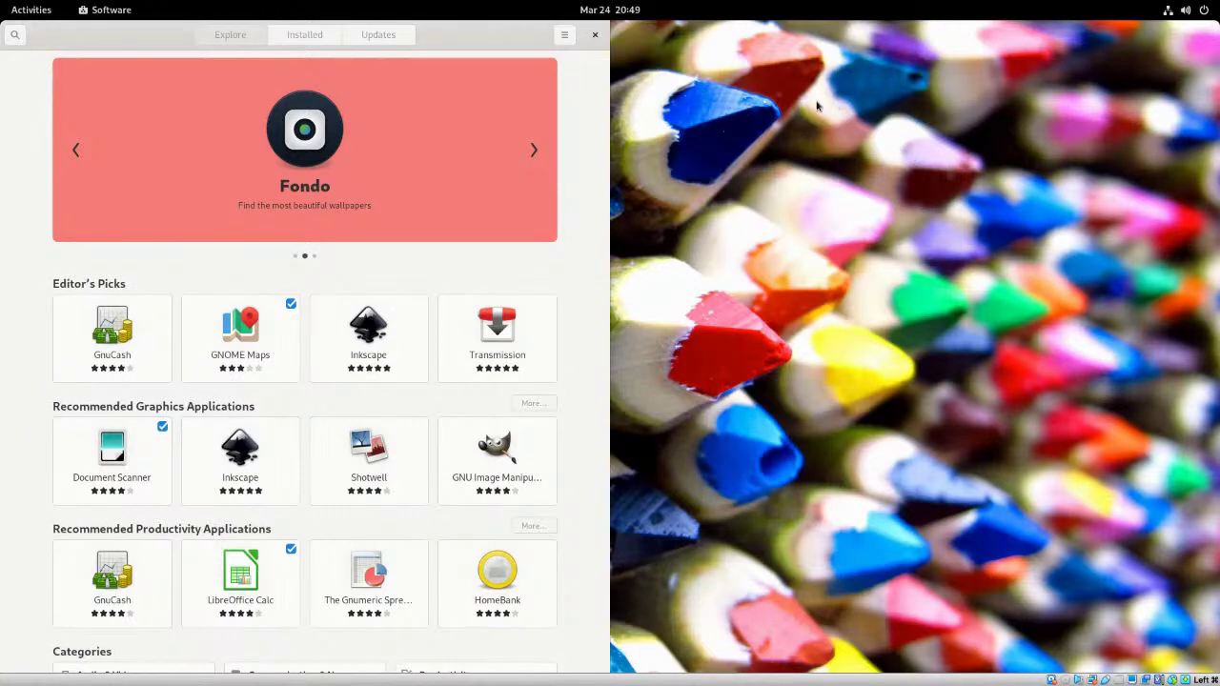
click(595, 38)
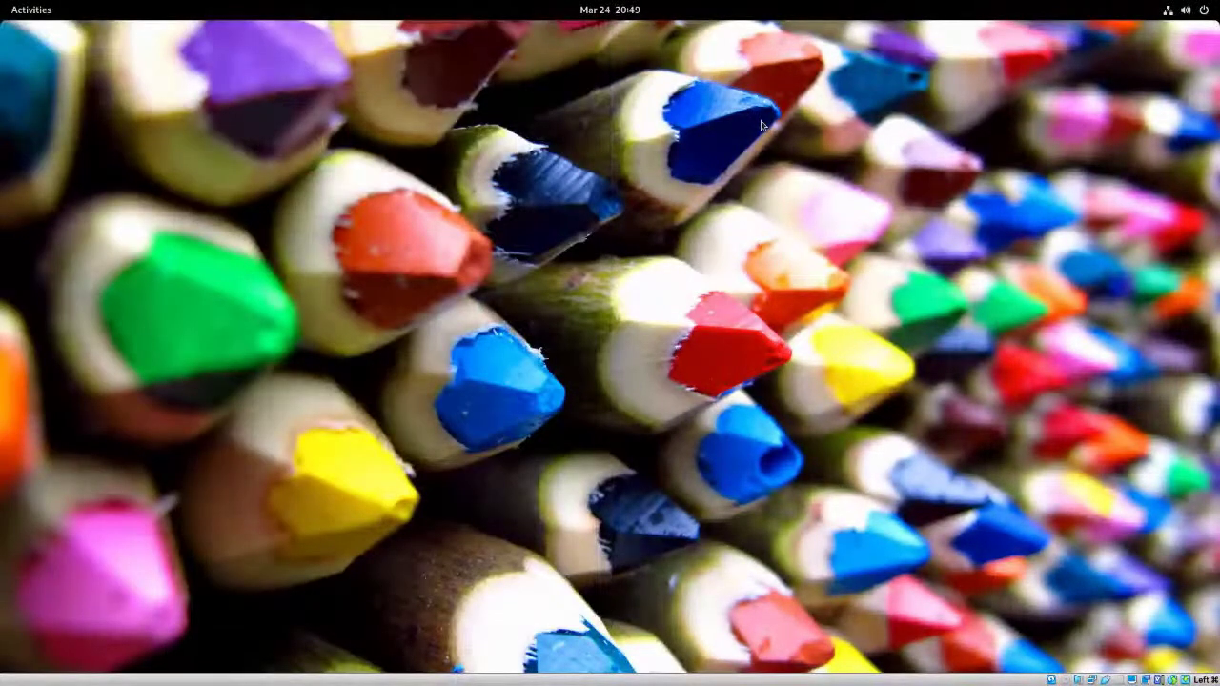
click(1205, 12)
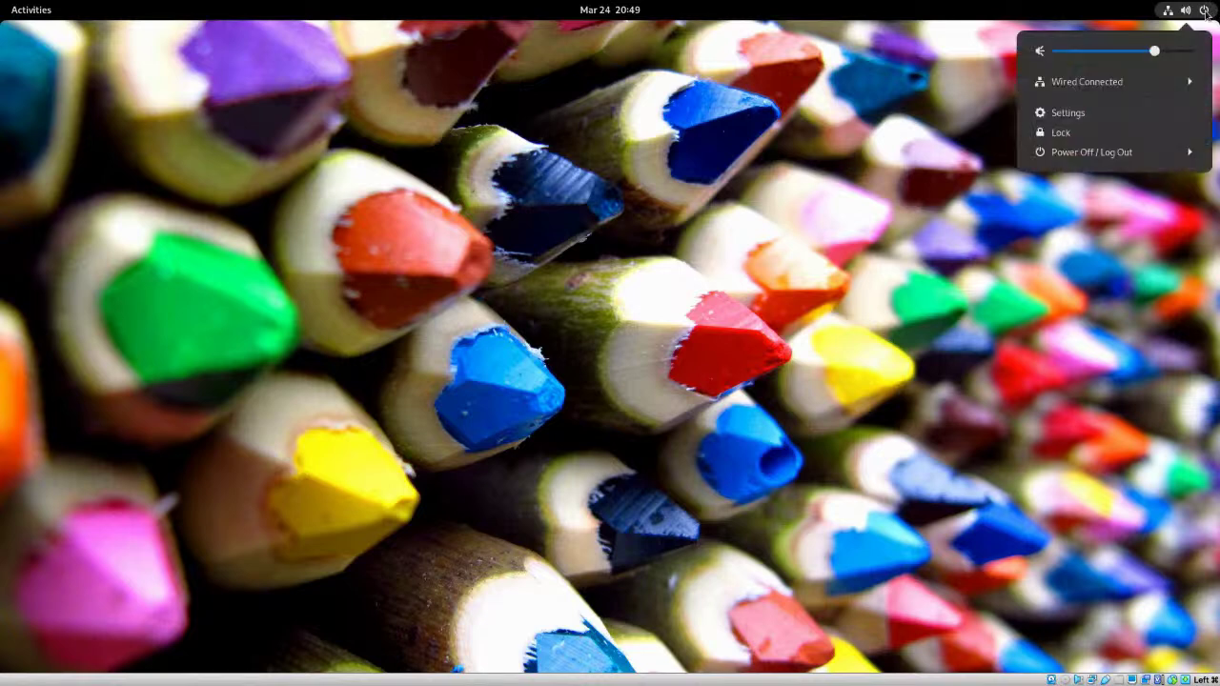
click(1184, 160)
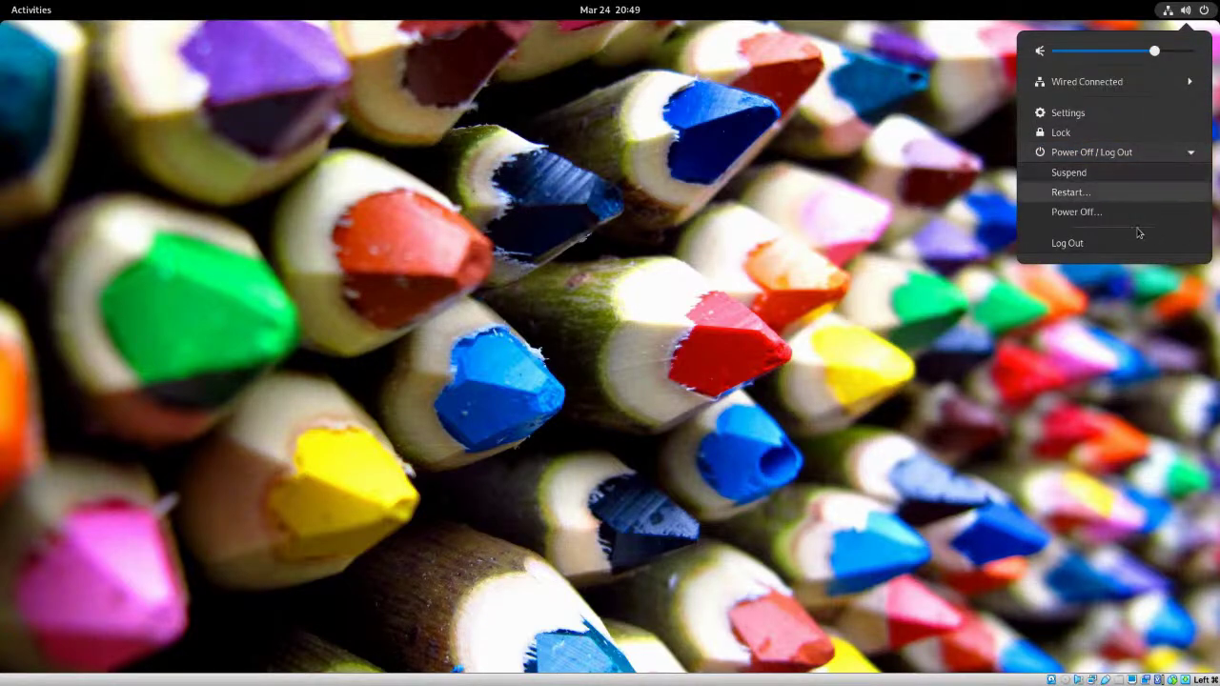
click(1067, 244)
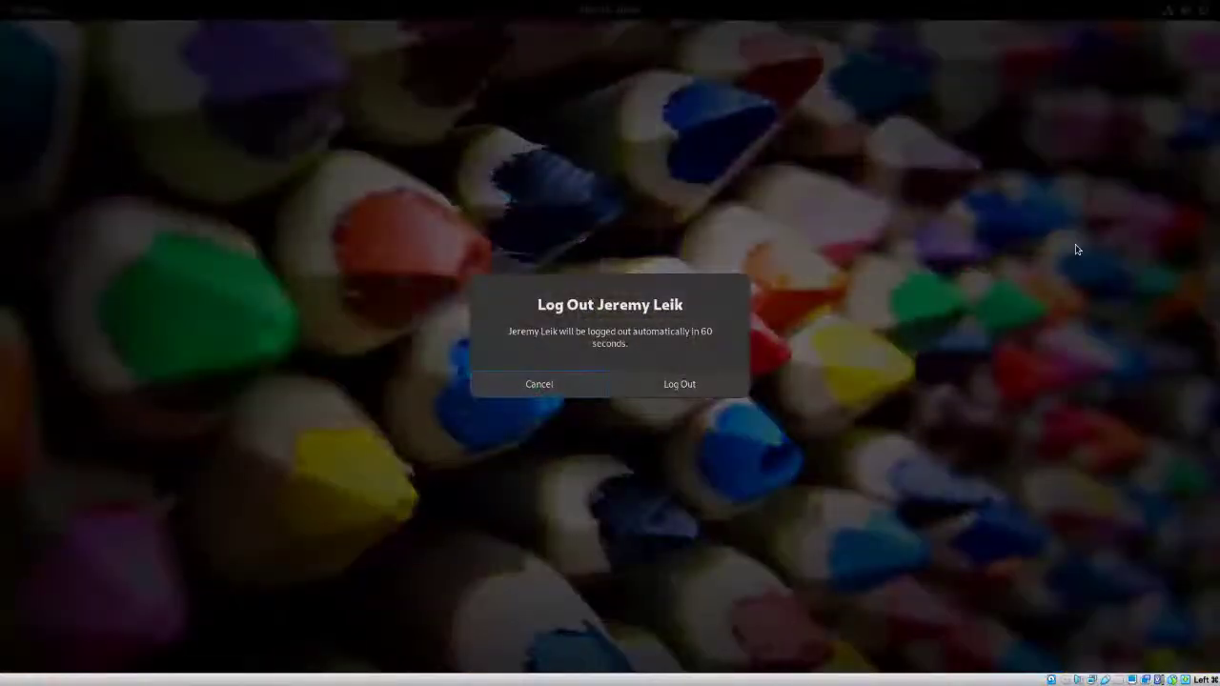
click(678, 385)
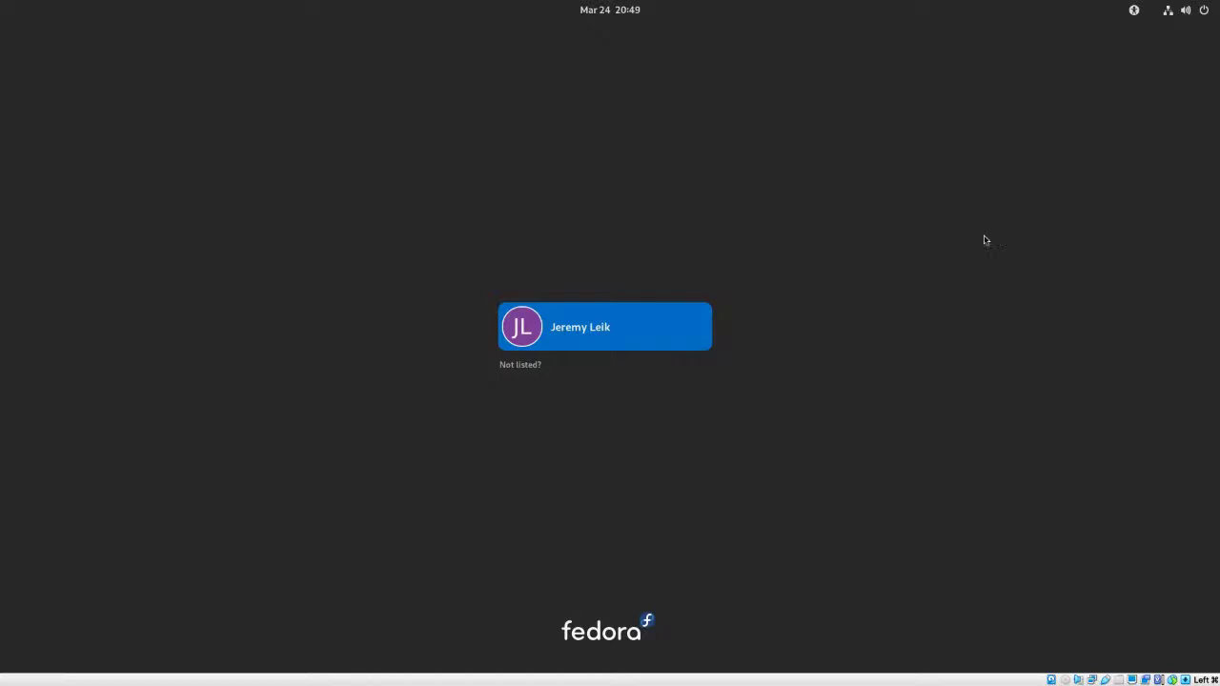
- Power off Fedora from the login screen using the system menu's Power Off option
click(1205, 13)
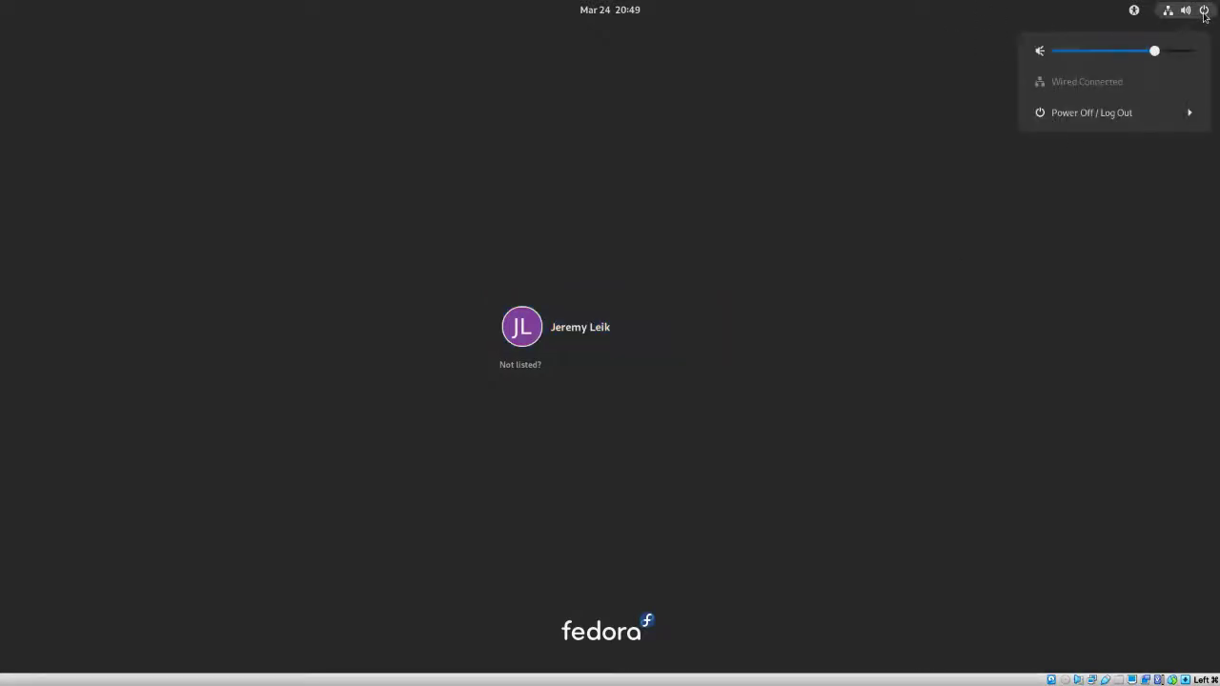
click(1125, 115)
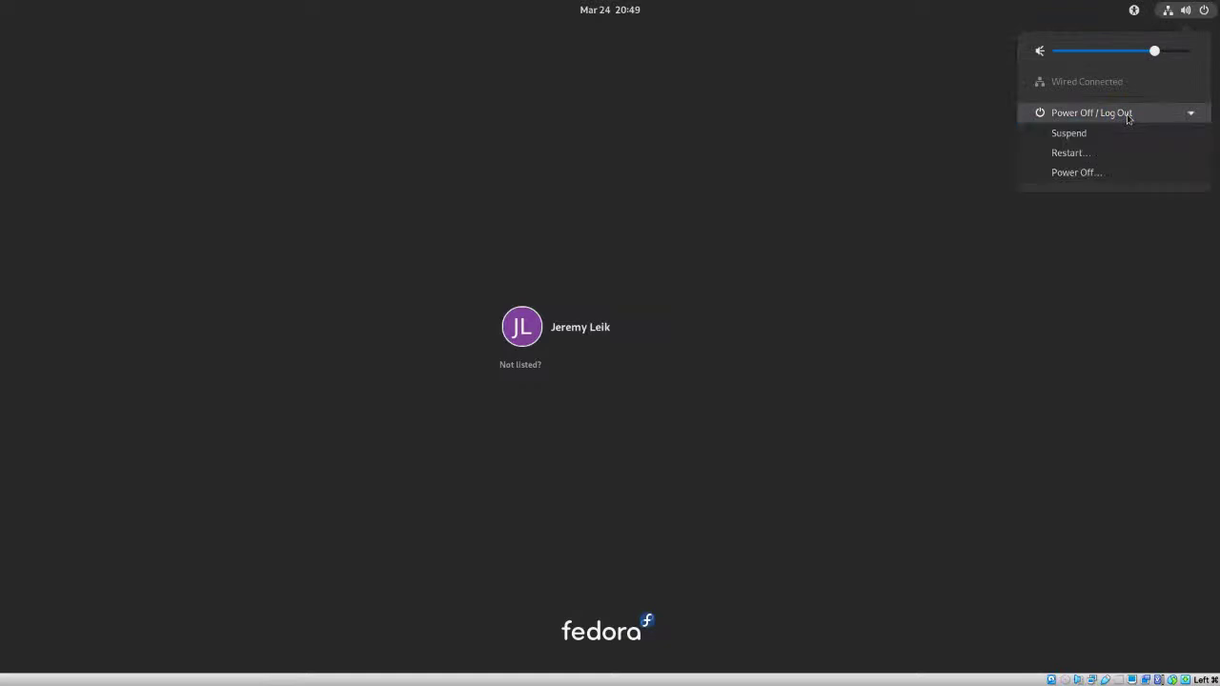
click(1076, 172)
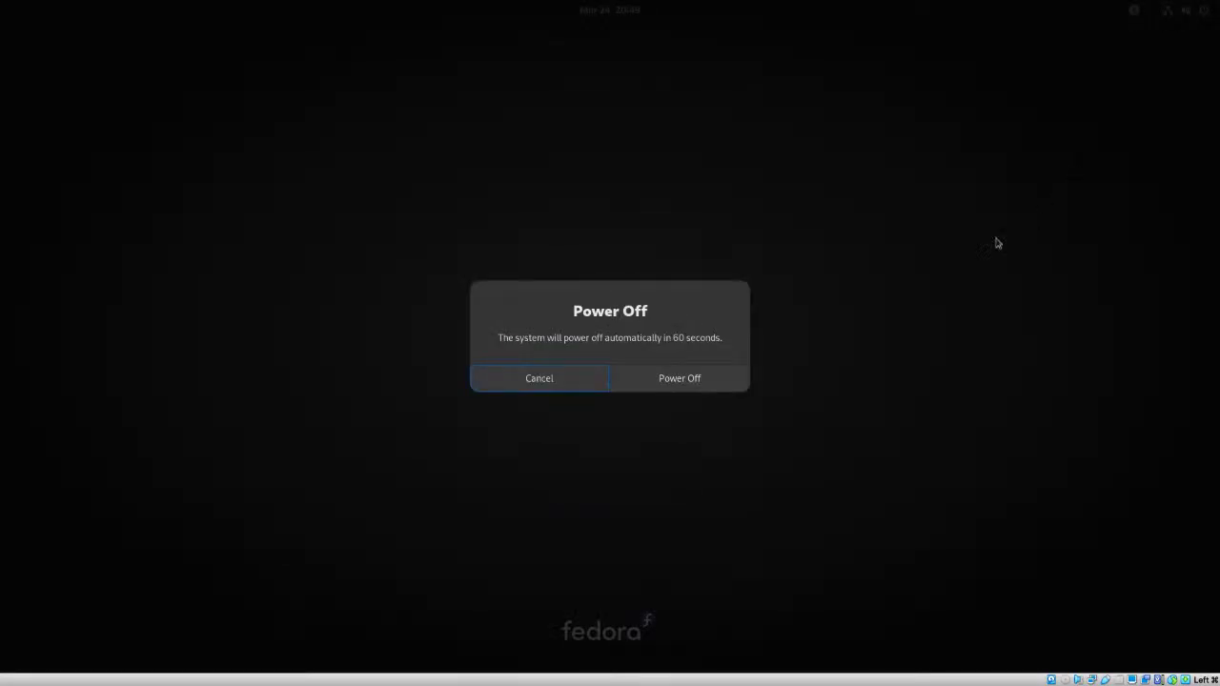
click(692, 378)
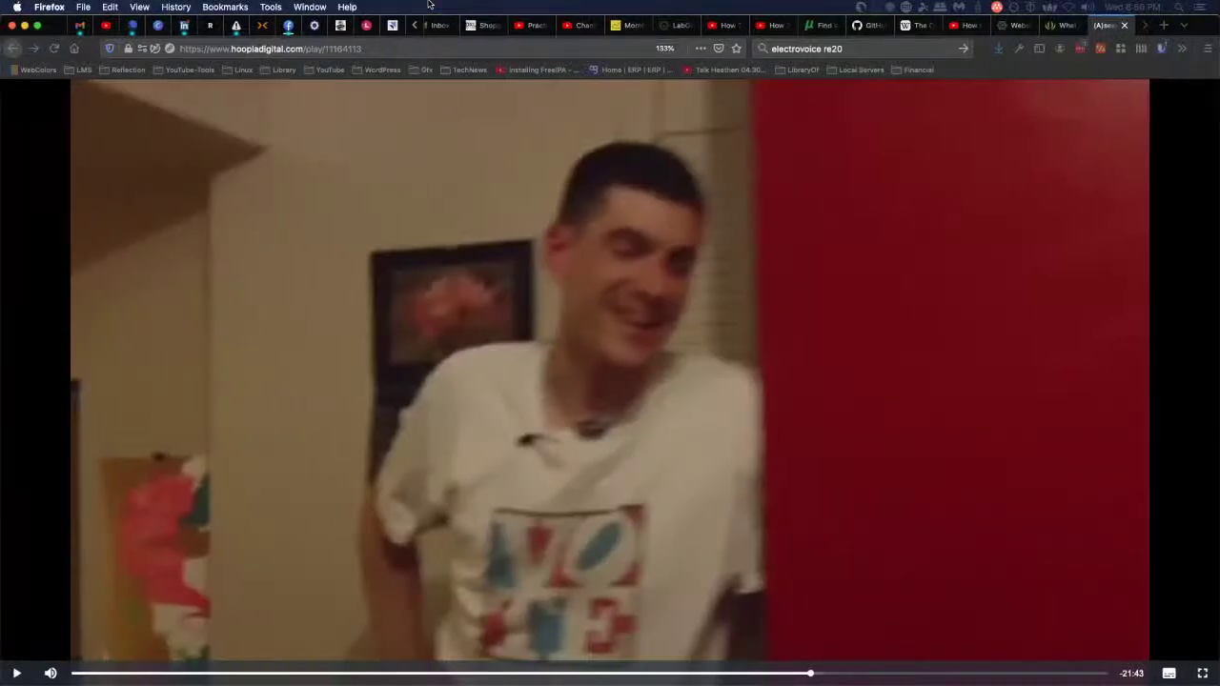
- Minimize the Firefox video, add and switch to a new desktop, and bring Splashtop Business there
click(24, 26)
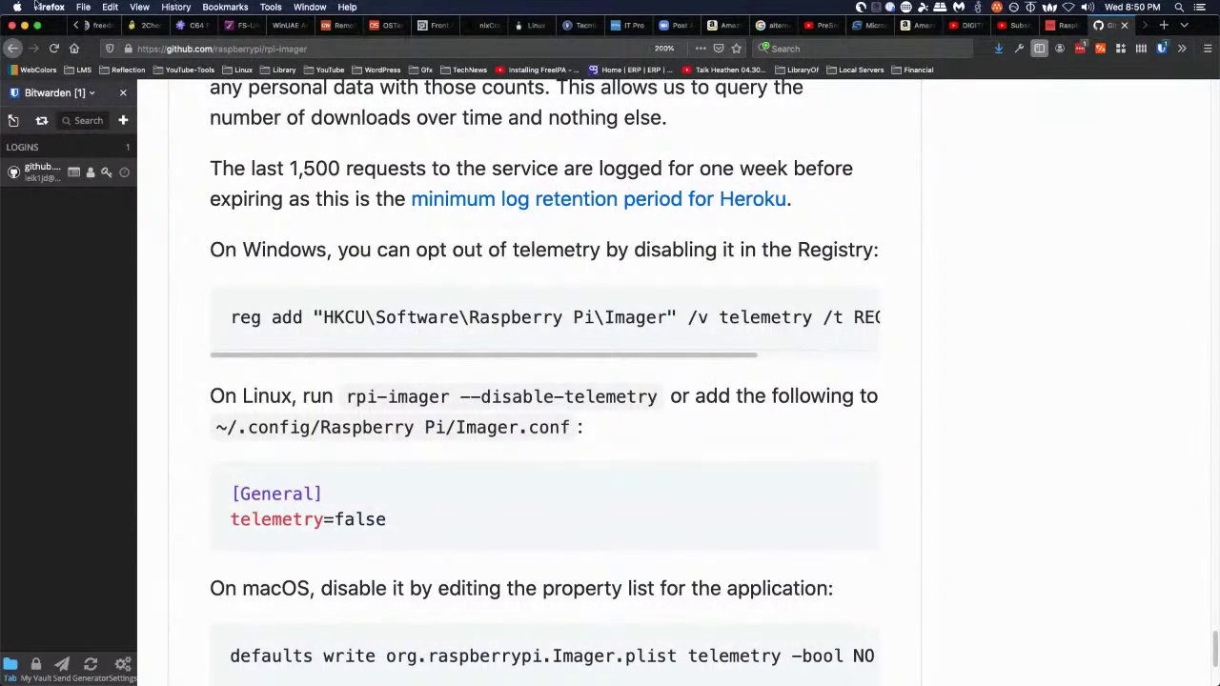
key(ctrl+Up)
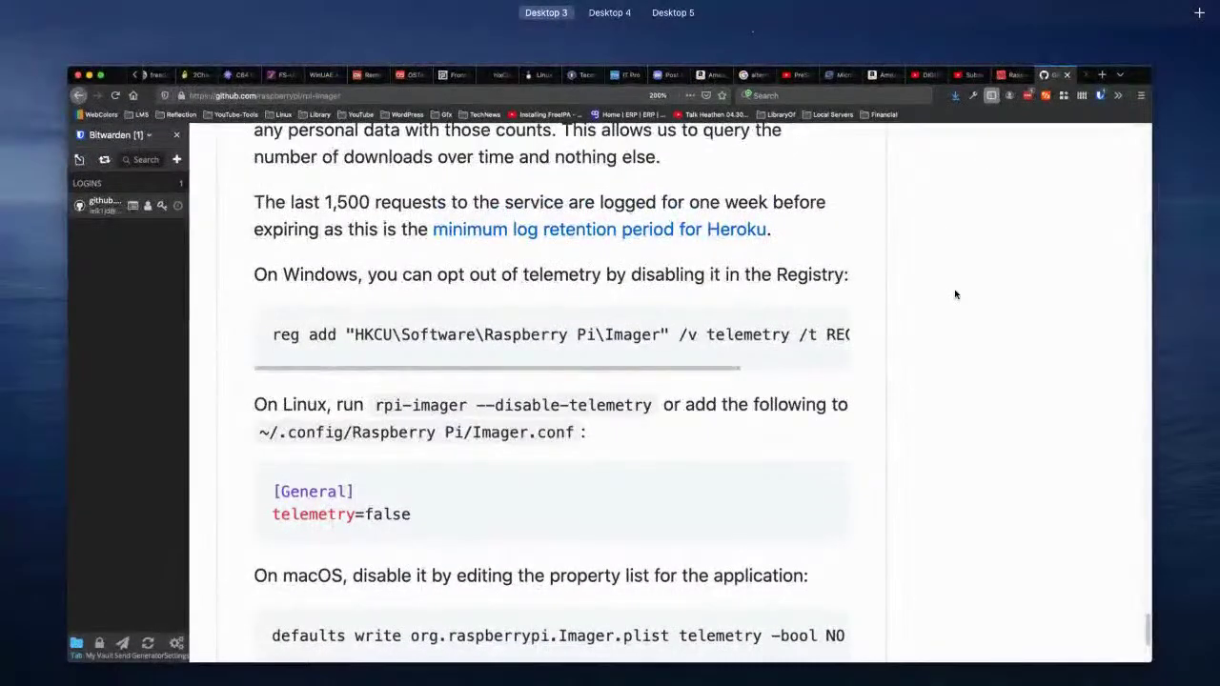
mouse_move(624, 31)
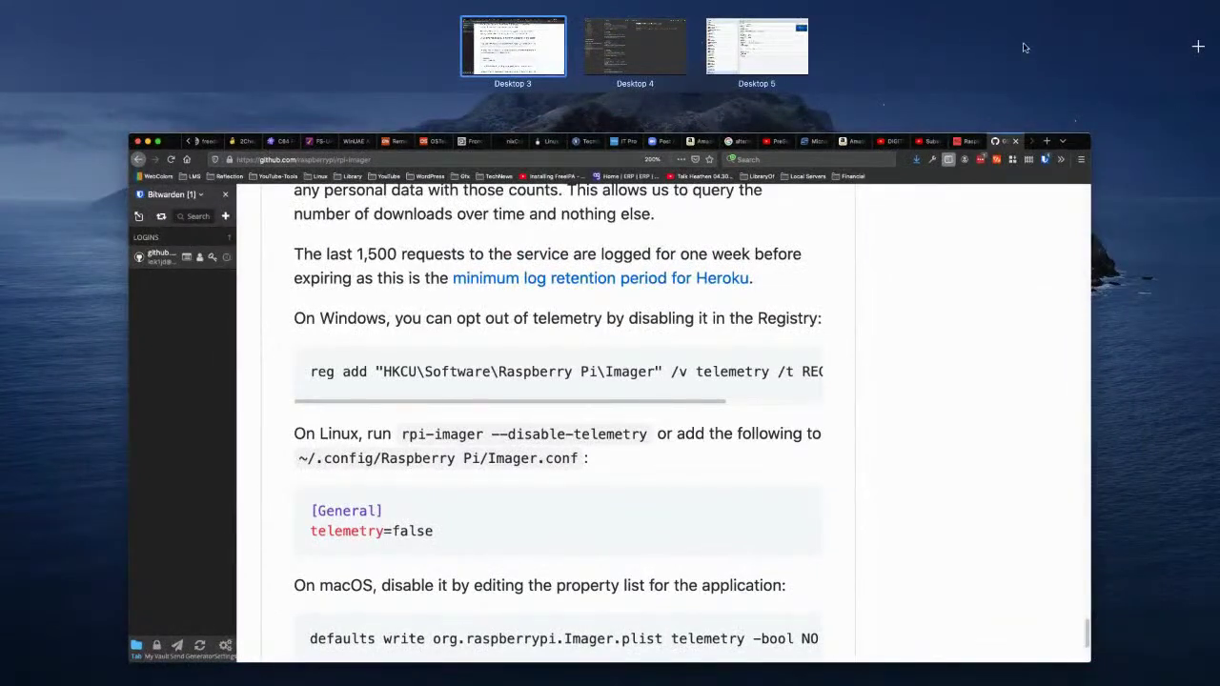
click(1200, 48)
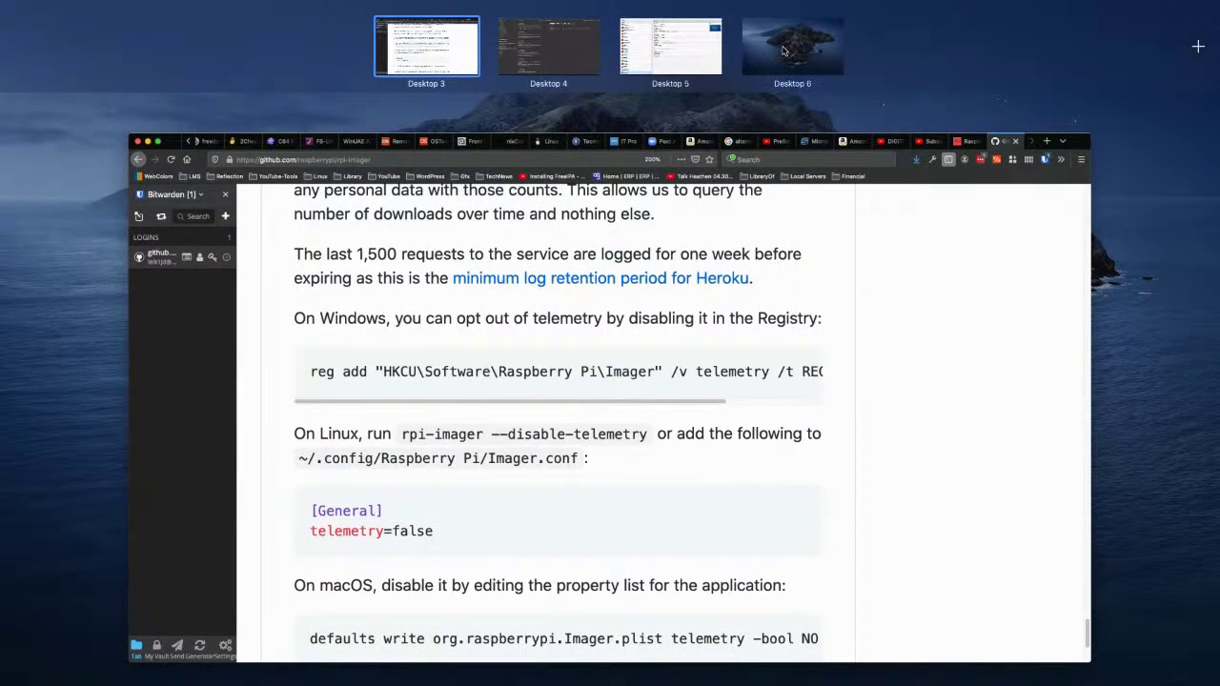
click(762, 45)
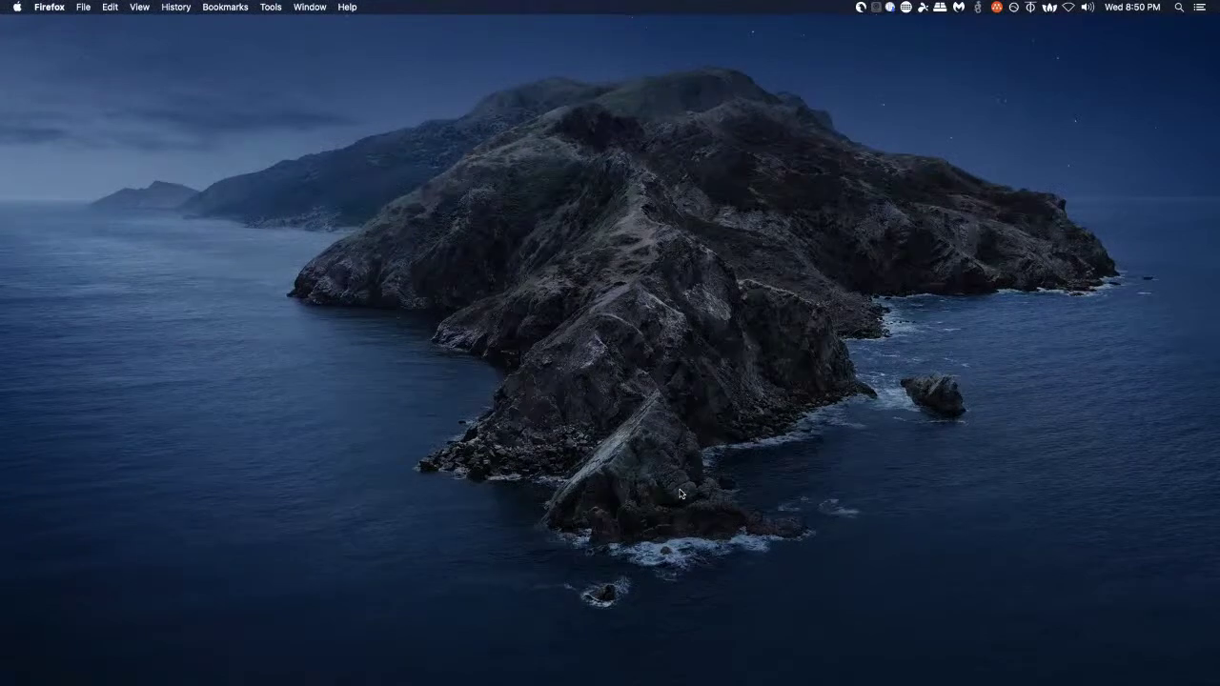
drag(562, 2, 360, 75)
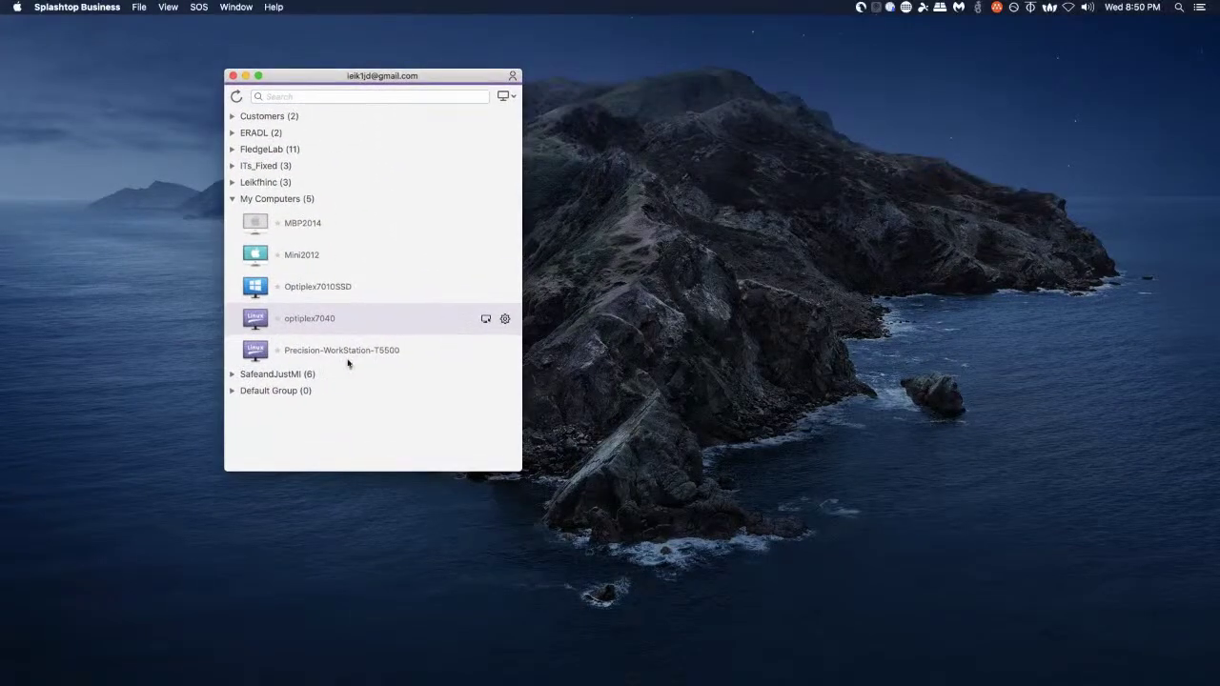
- Connect to optiplex7040 with the account user name and password, then unlock Ubuntu with its password
double_click(301, 320)
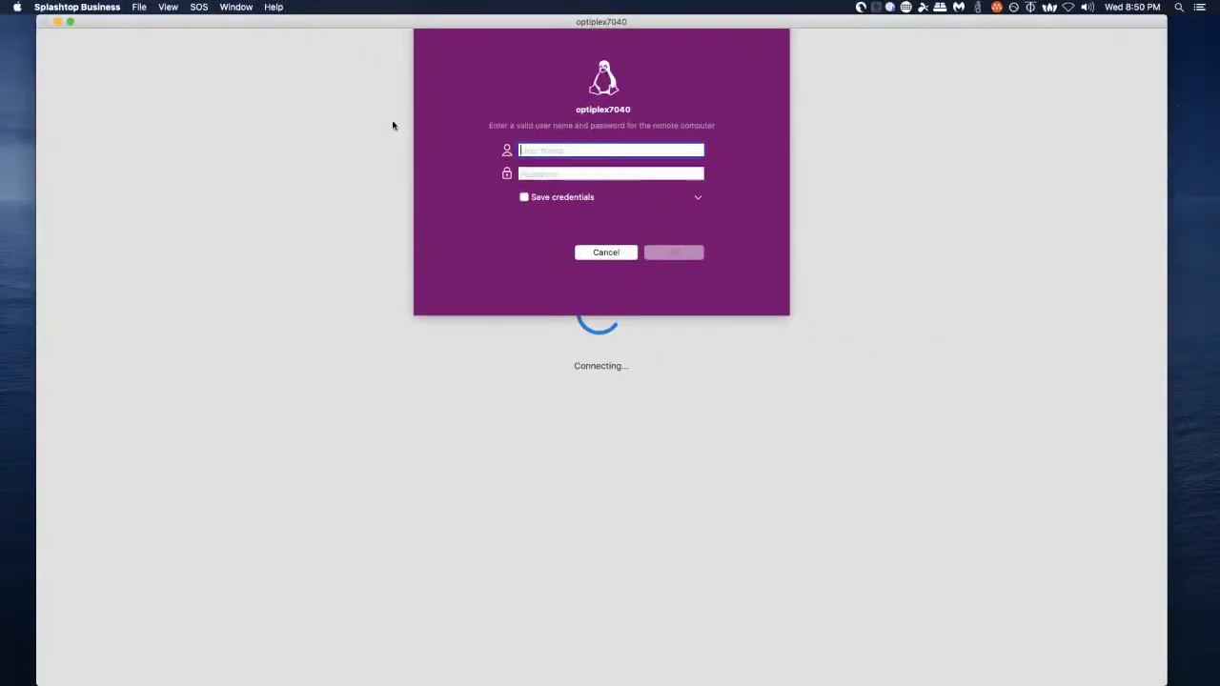
text(leik1jd)
key(Tab)
text(•••••••••)
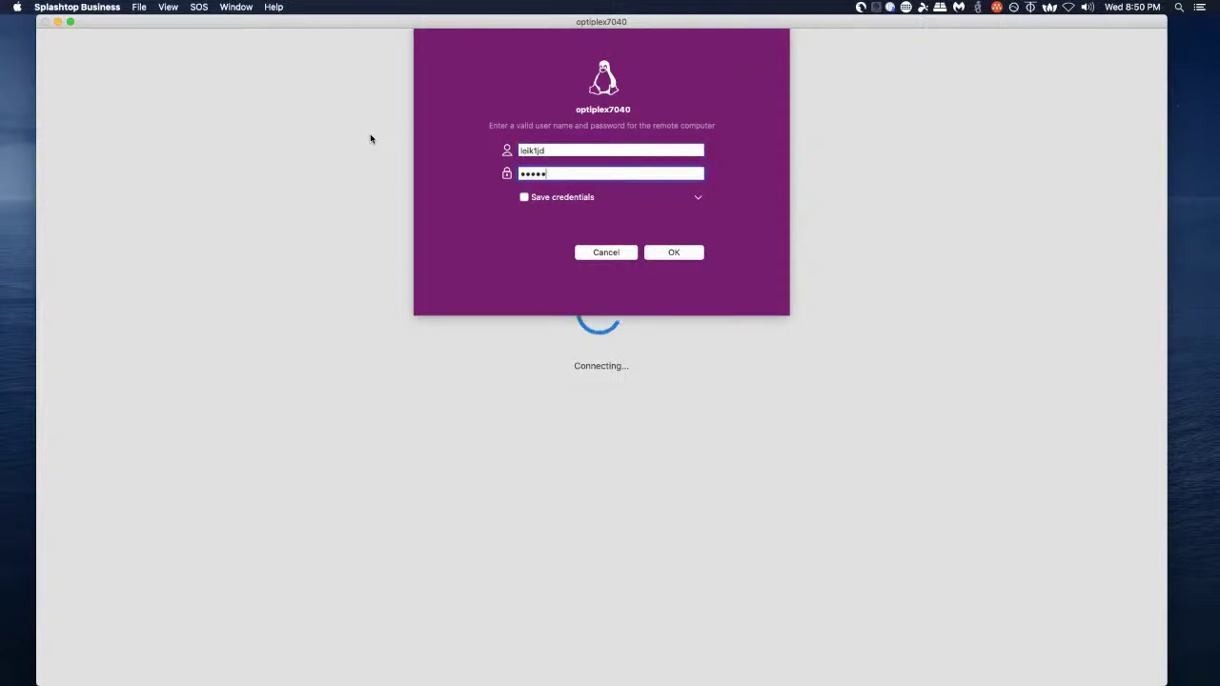
key(Return)
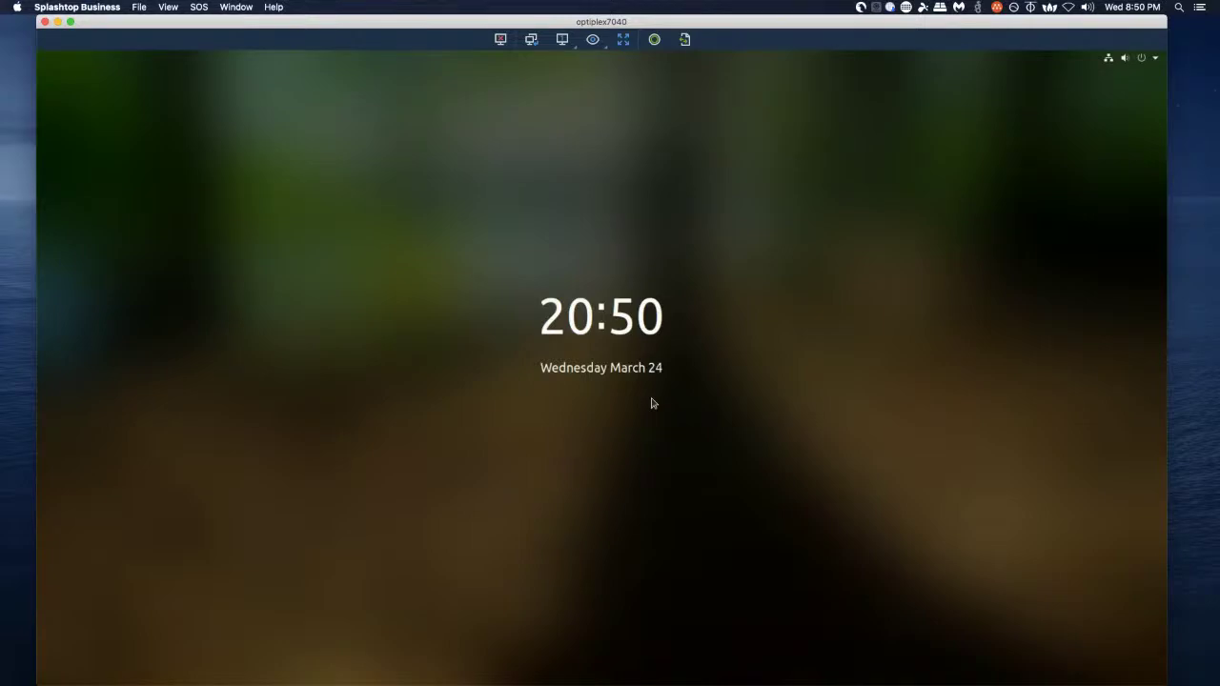
text(••••••••••)
key(Return)
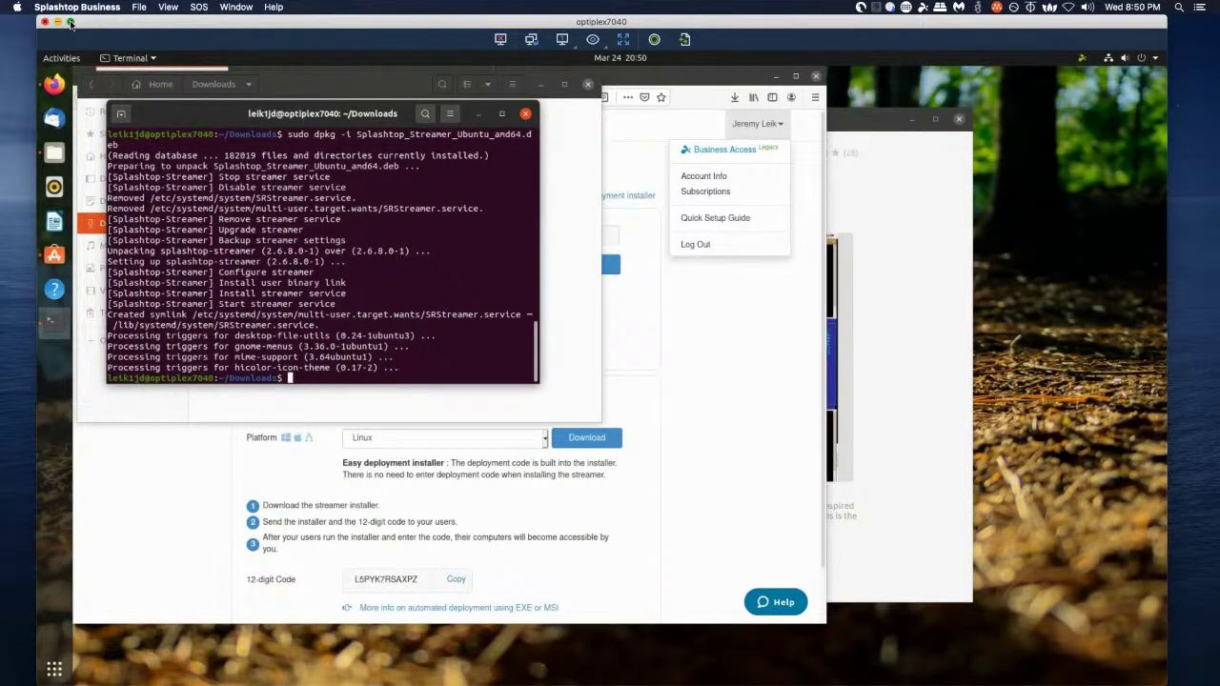
- Go full screen, quit Firefox with its three tabs, and close the terminal window
click(69, 22)
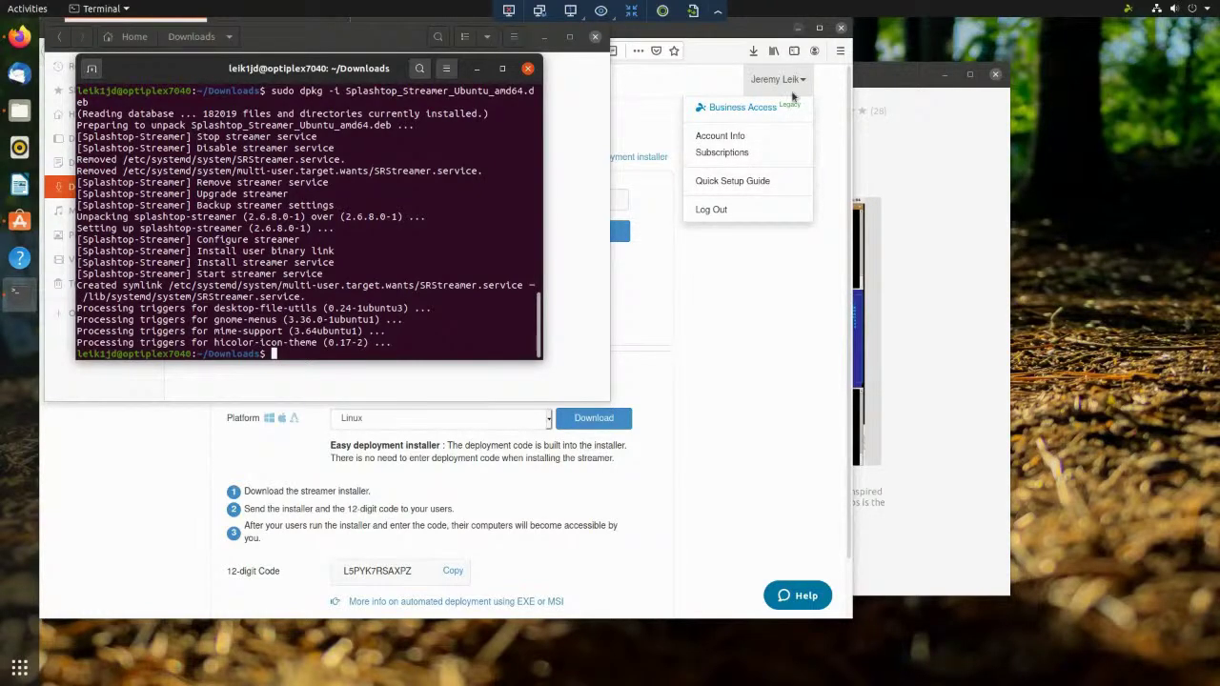
click(711, 210)
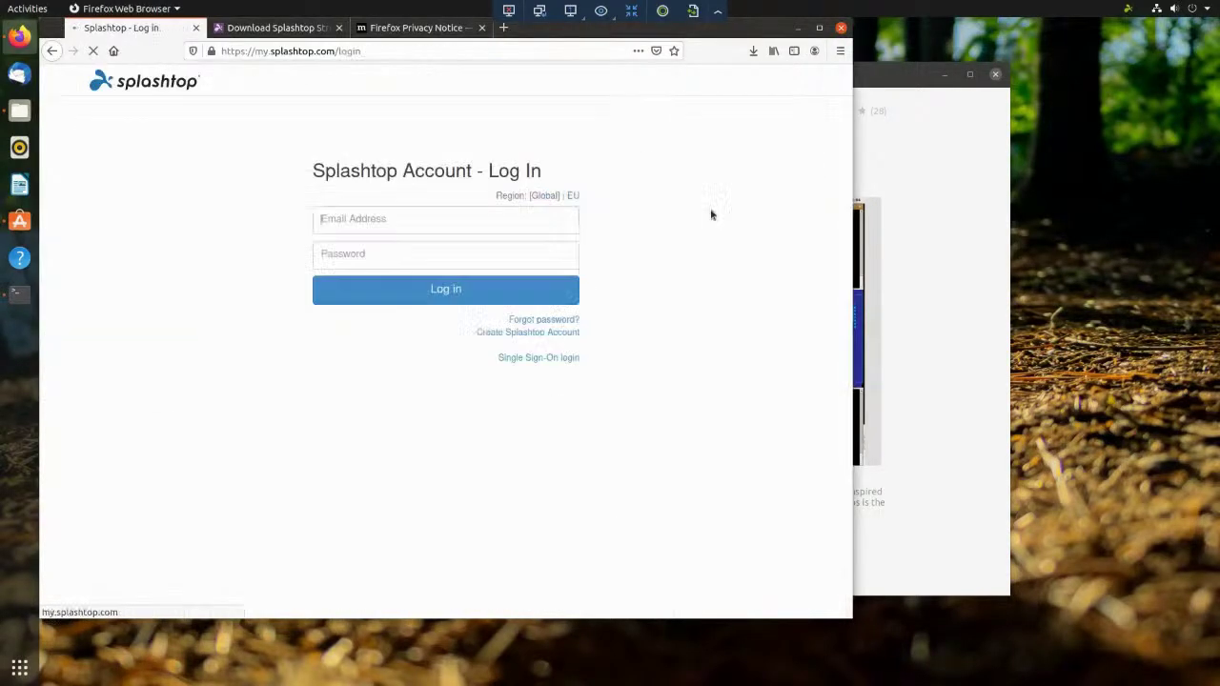
click(840, 28)
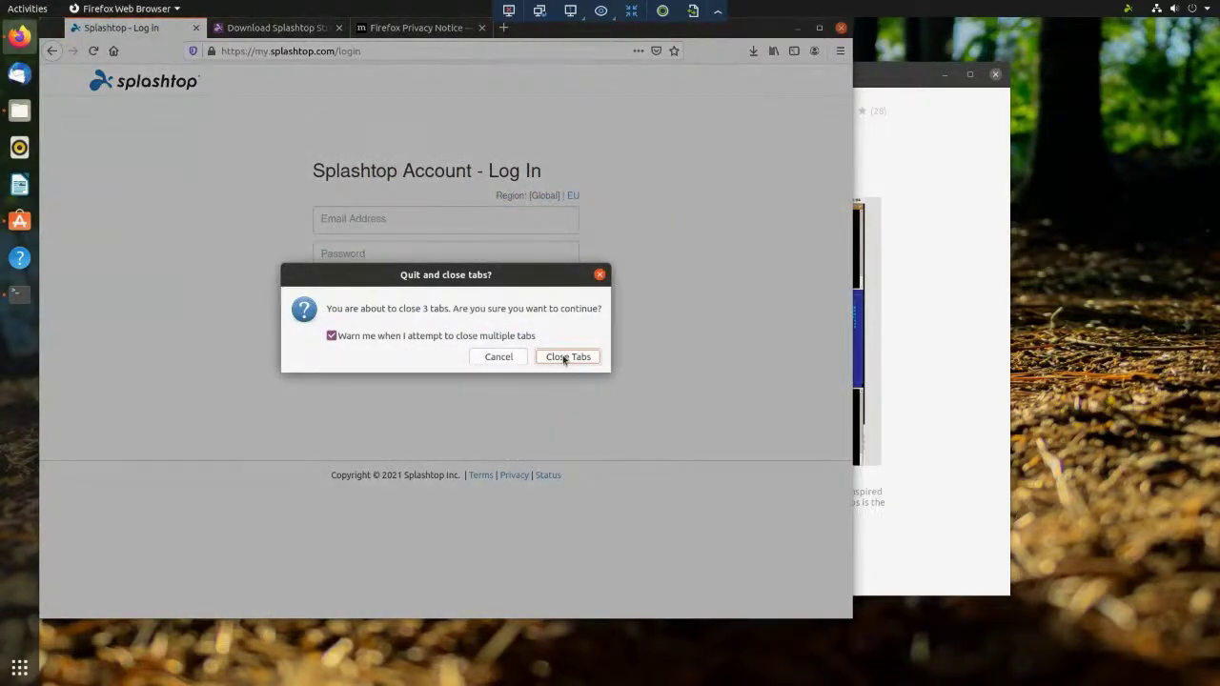
click(562, 355)
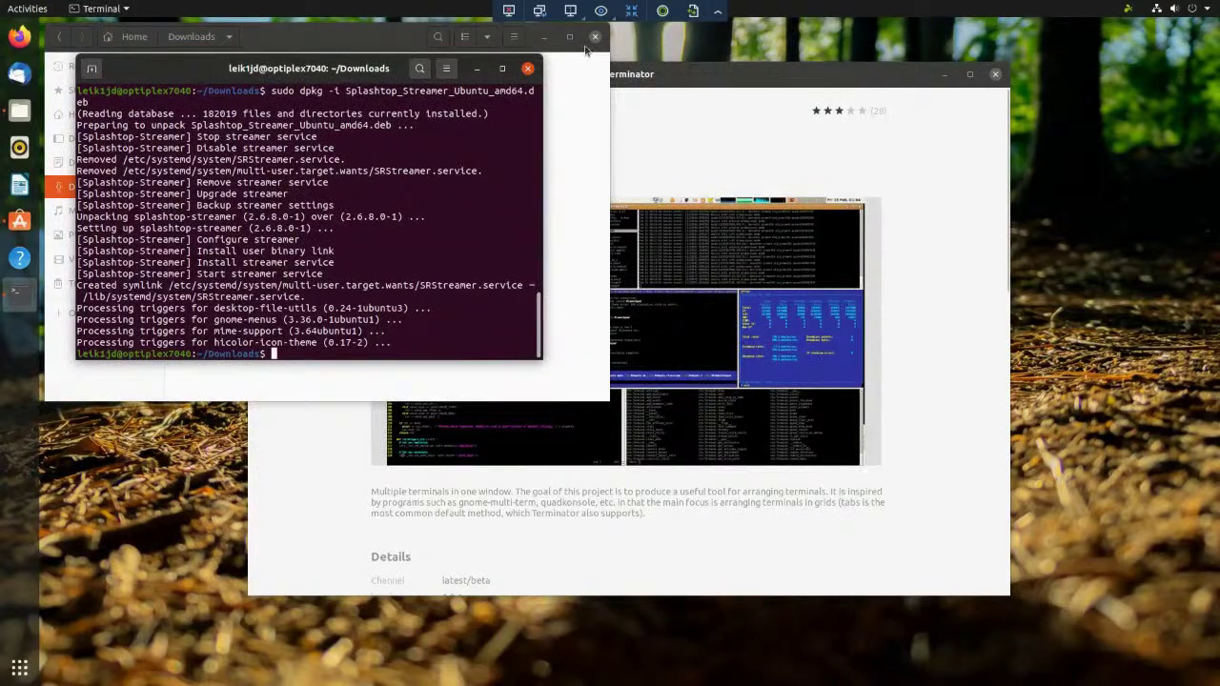
click(528, 69)
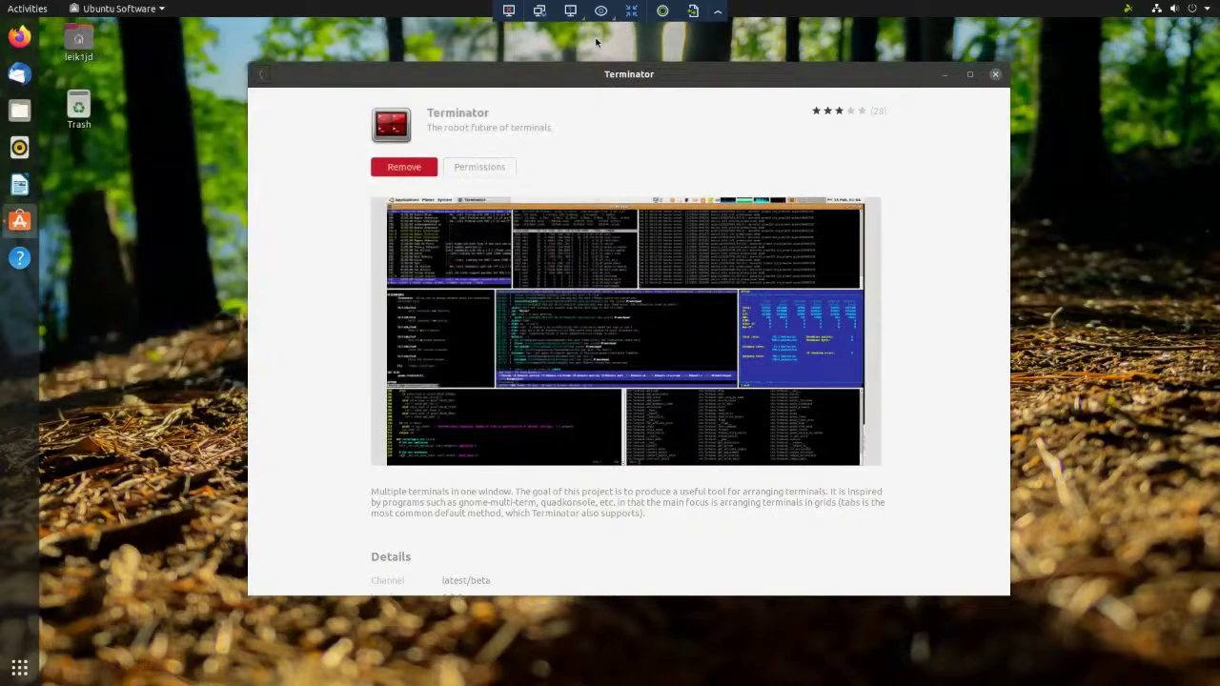
- Close the Ubuntu Software window showing Terminator, leaving the remote desktop empty
click(995, 74)
click(995, 75)
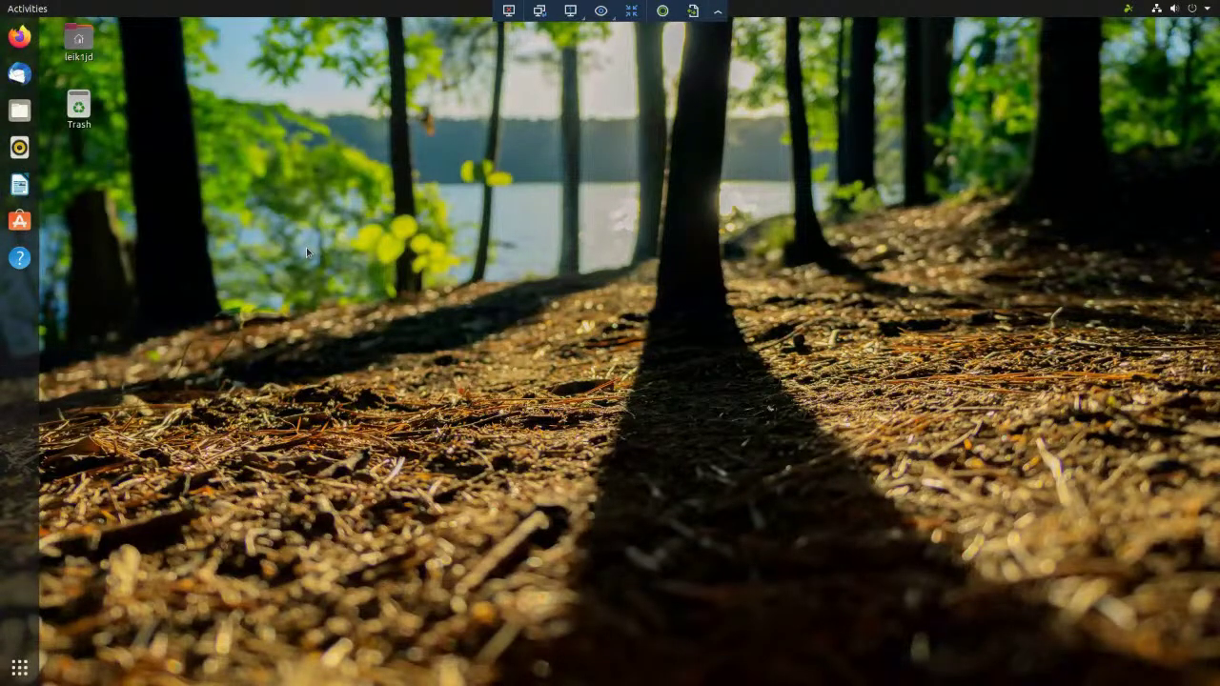
key(super)
- Launch Terminator from the search, maximize it, and enlarge its font two steps with Ctrl++
text(tel)
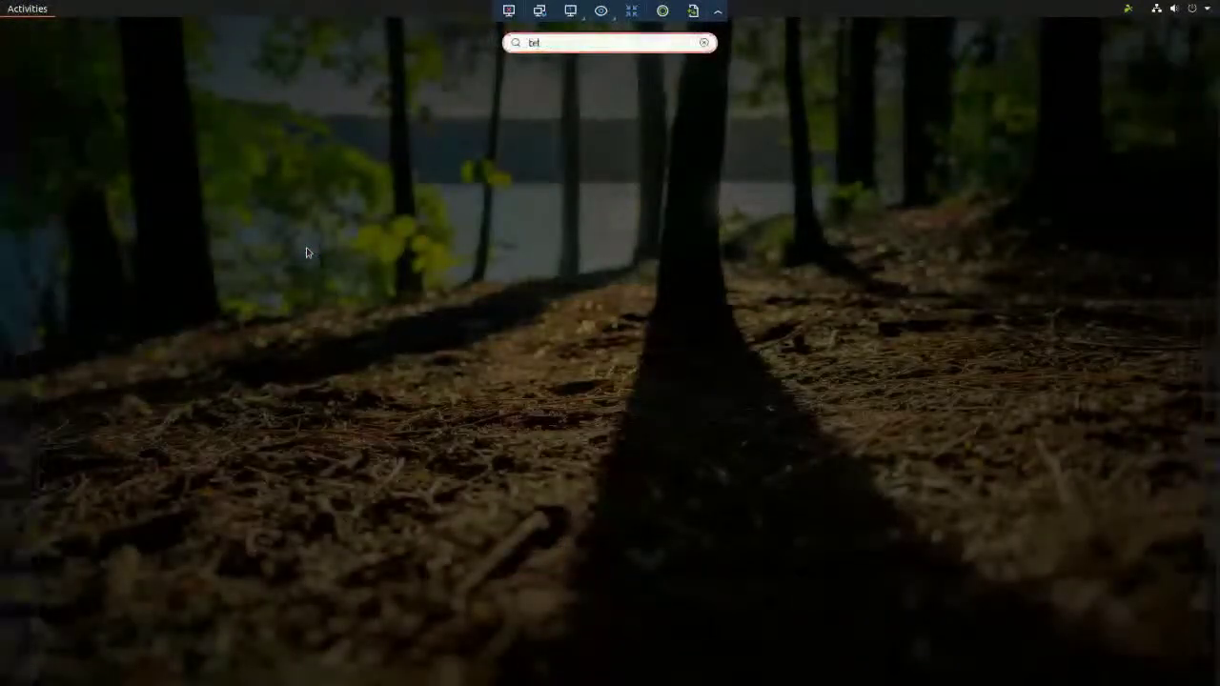
text(minator)
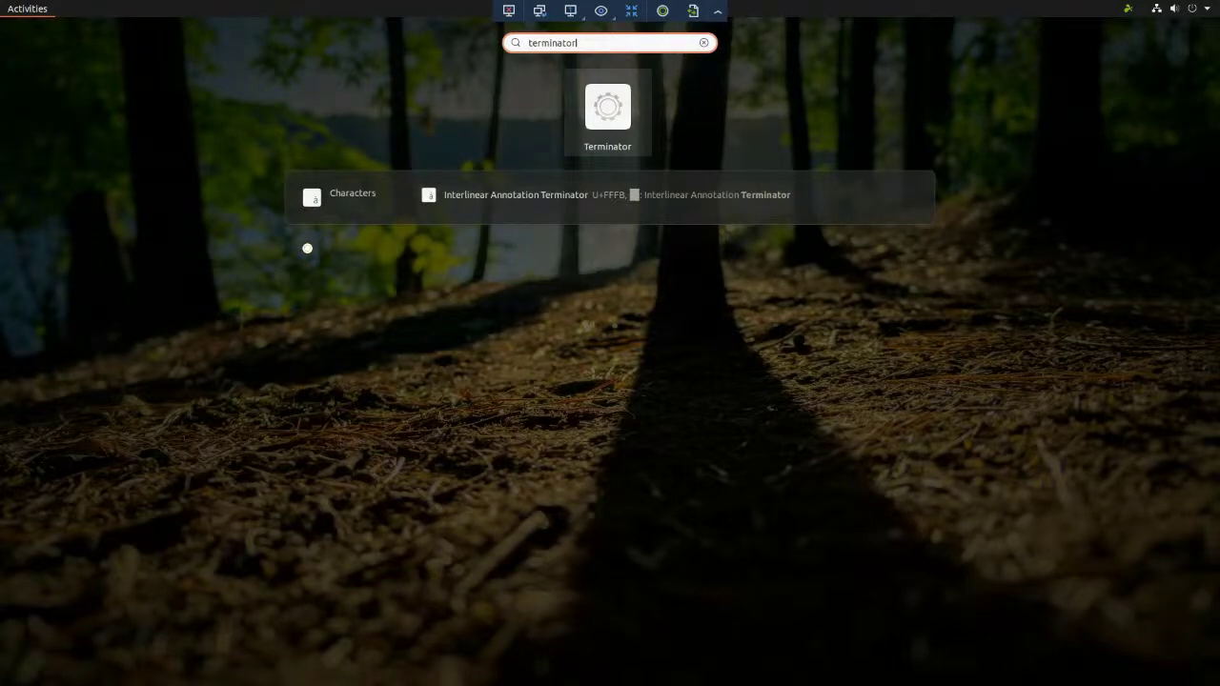
key(Return)
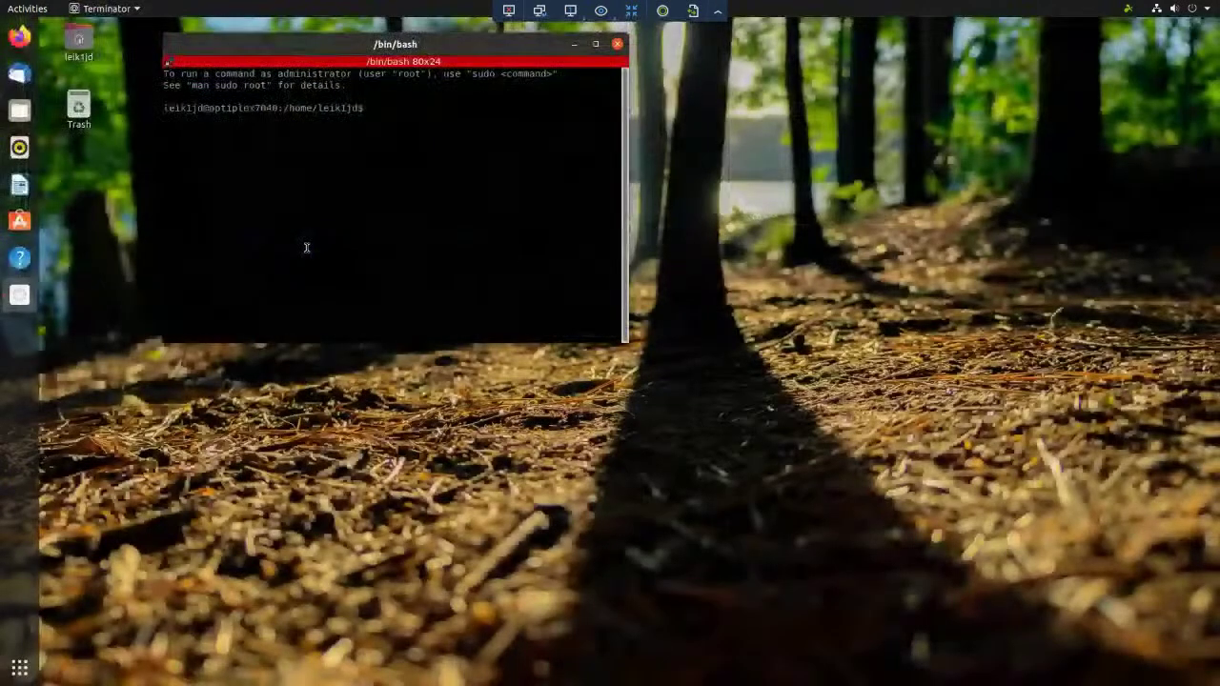
click(595, 44)
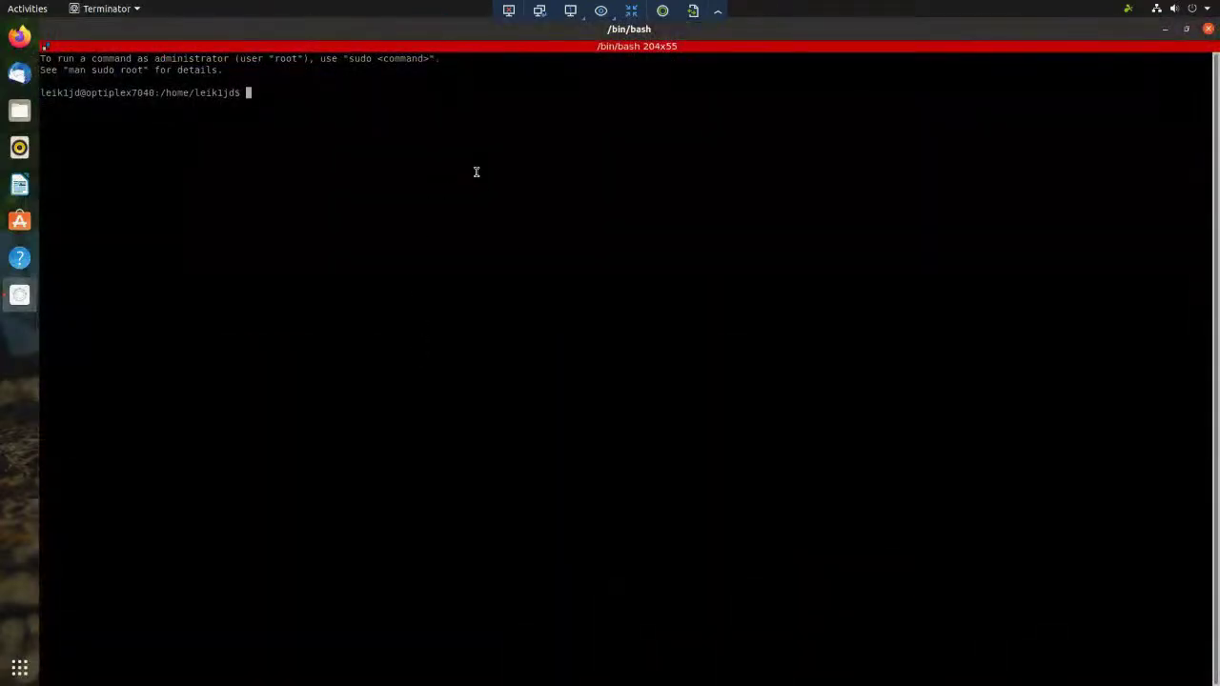
key(ctrl+plus)
key(ctrl+plus)
key(ctrl+plus)
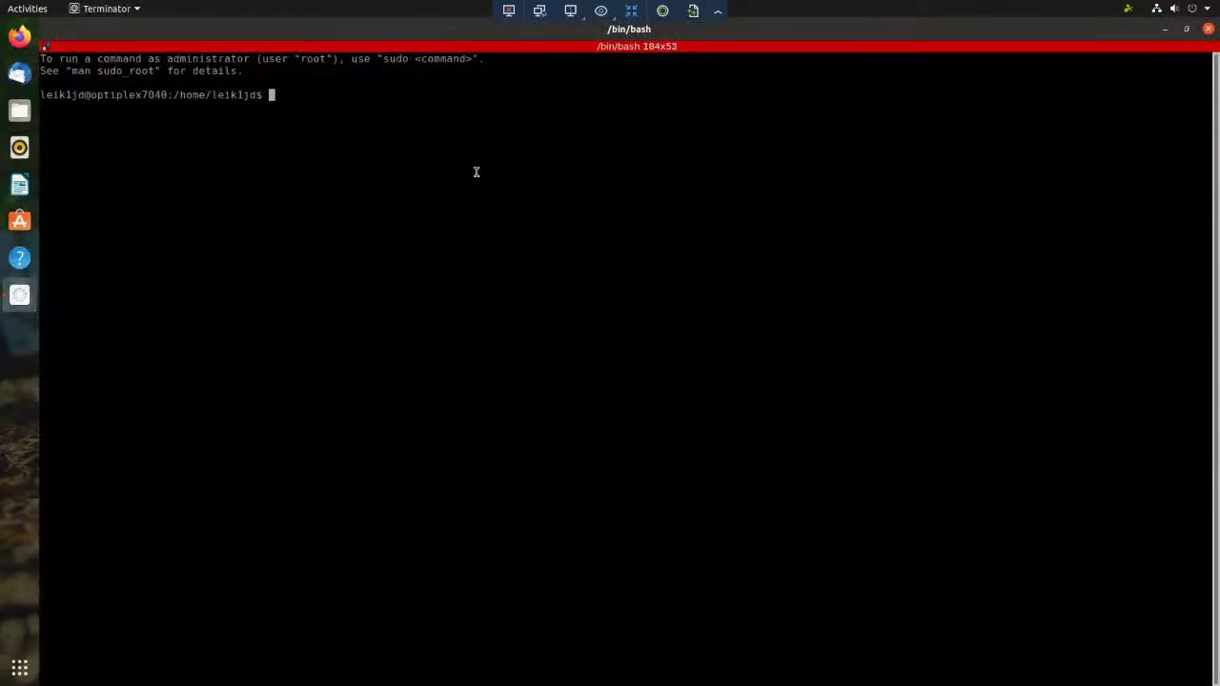
key(ctrl+plus)
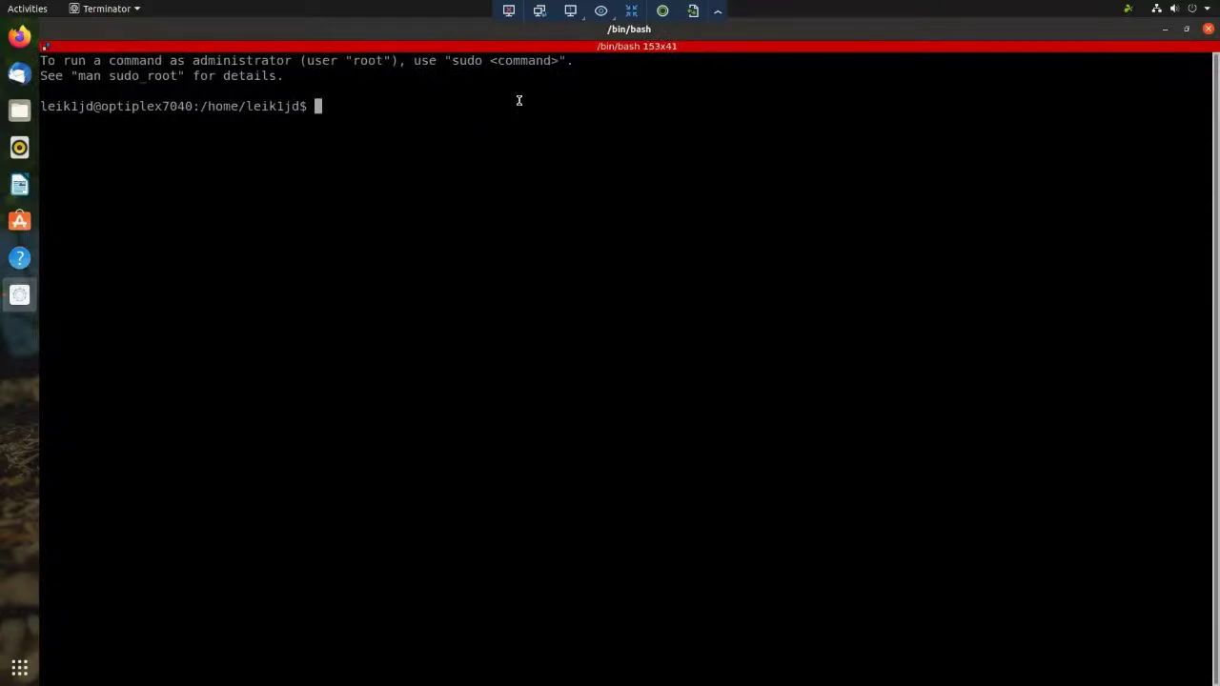
- Split the terminal top/bottom, then split each half left/right, and focus the top-left pane
right_click(499, 128)
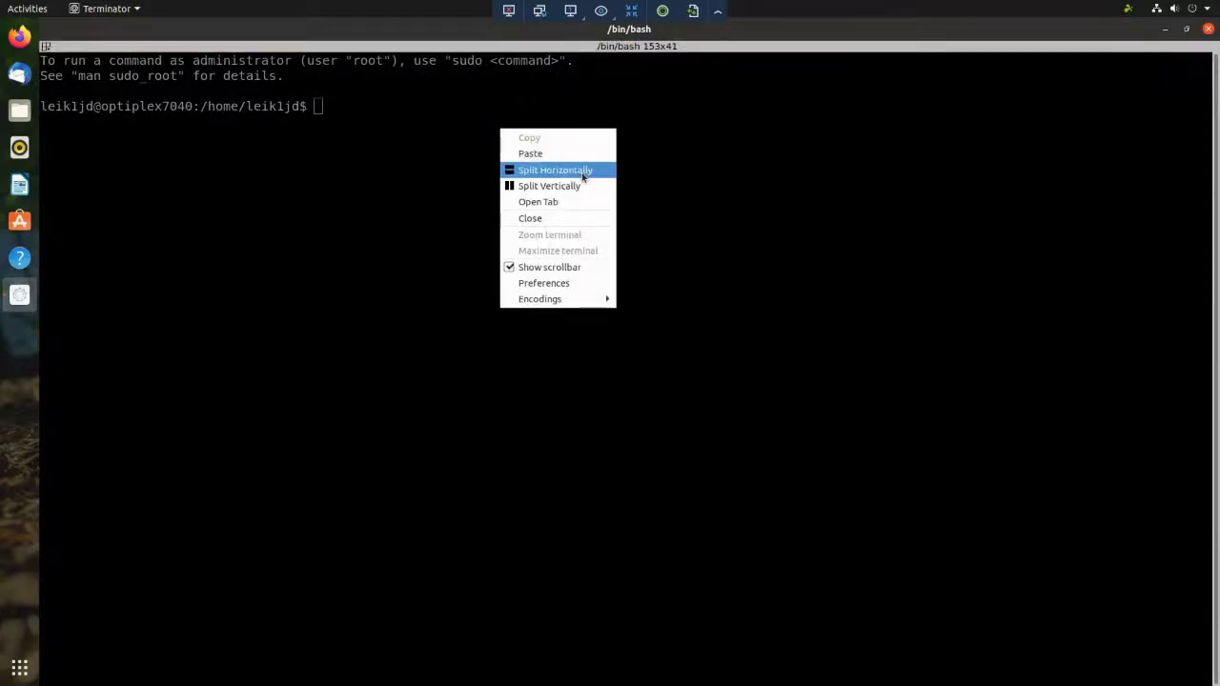
click(580, 171)
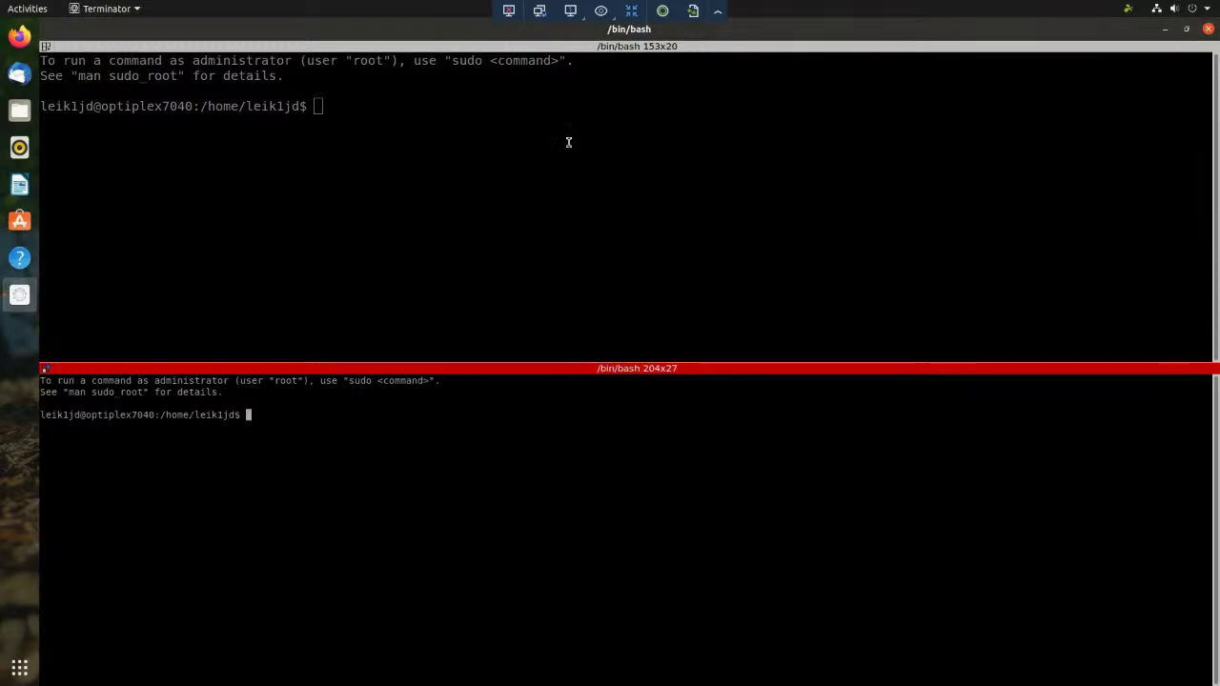
right_click(560, 135)
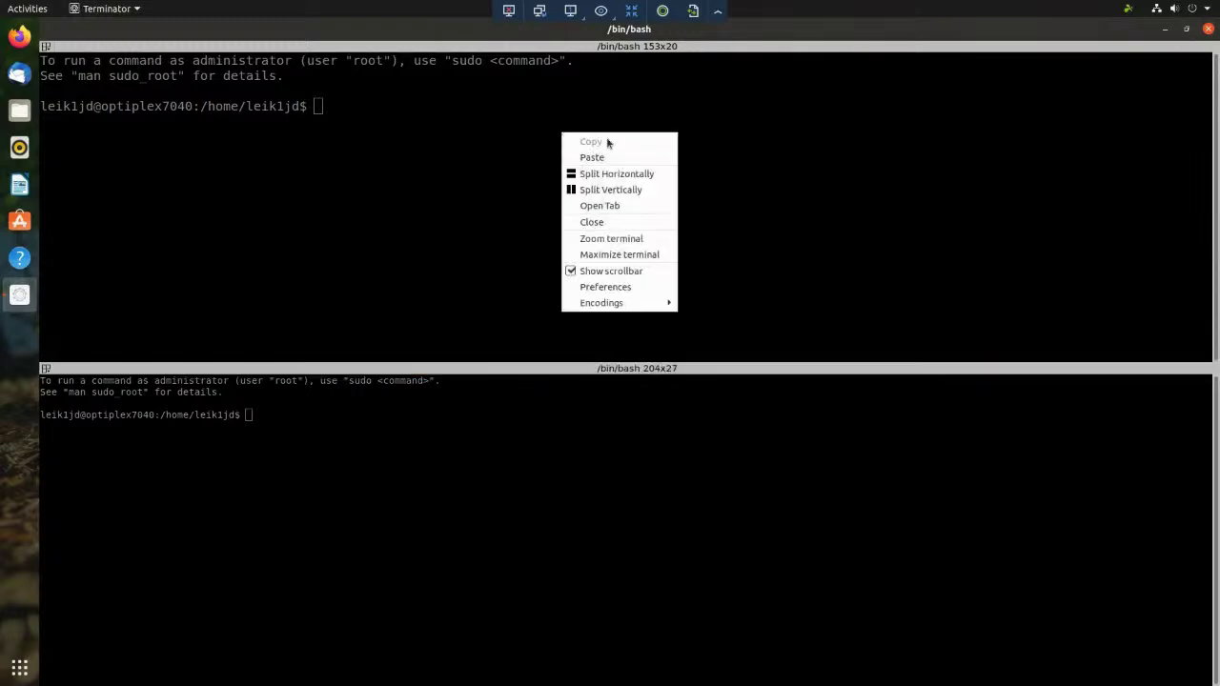
click(615, 189)
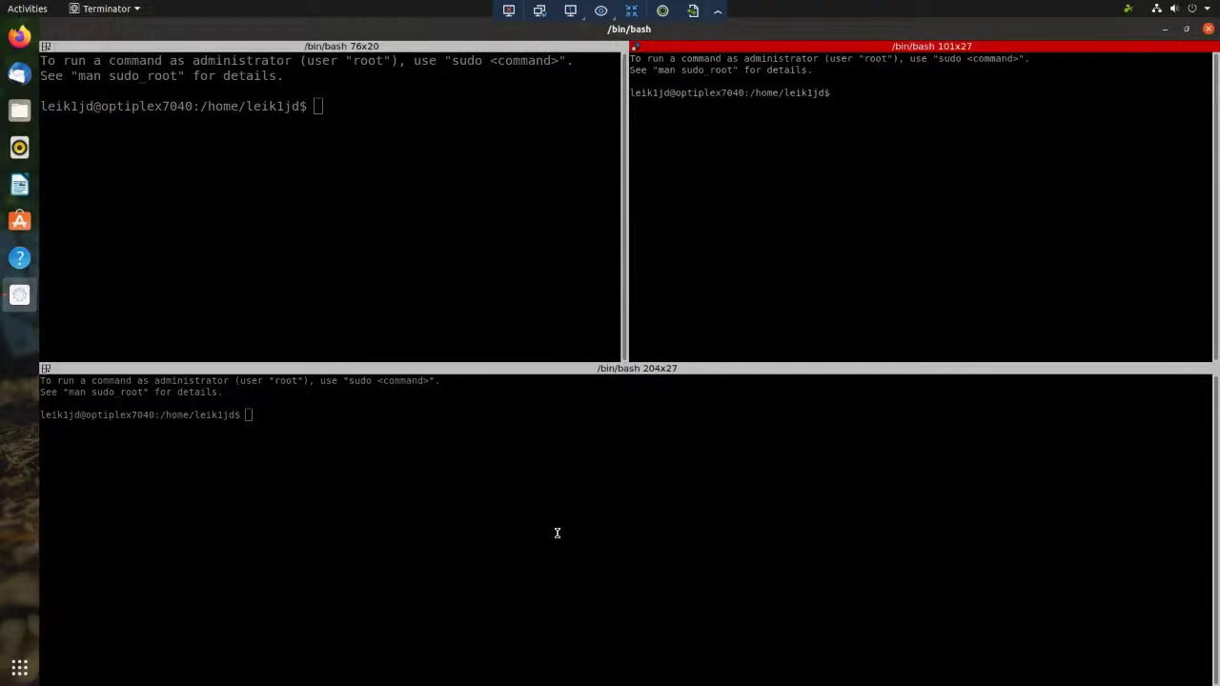
right_click(586, 455)
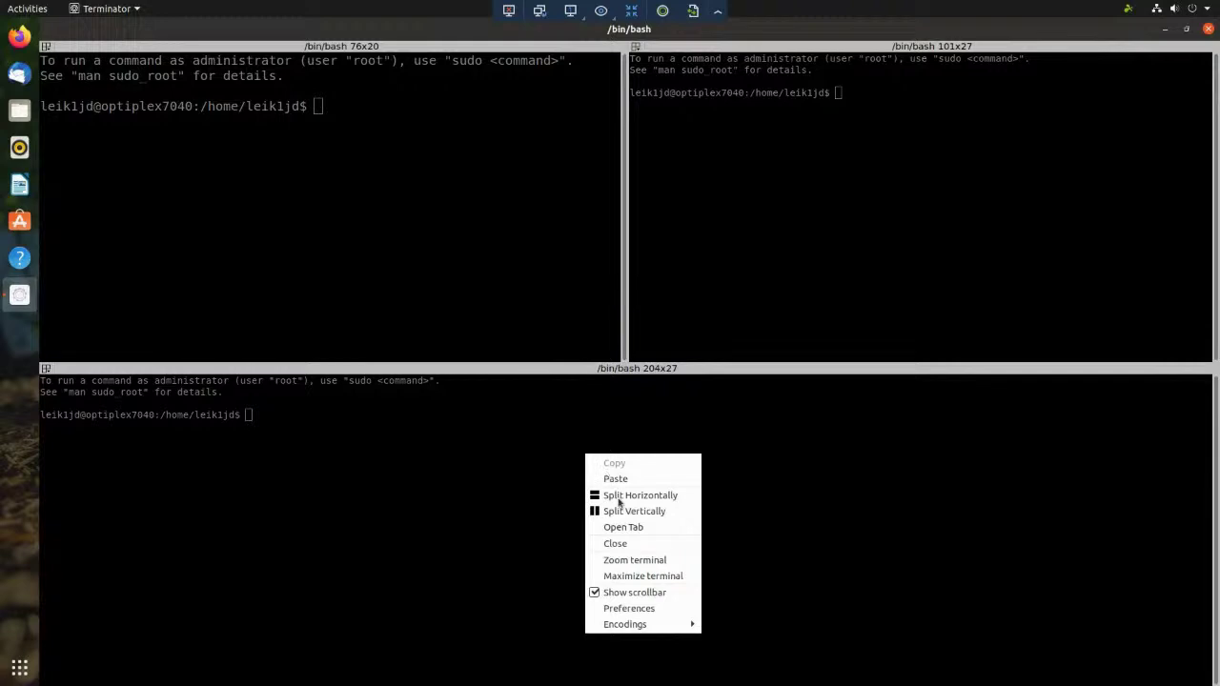
click(621, 512)
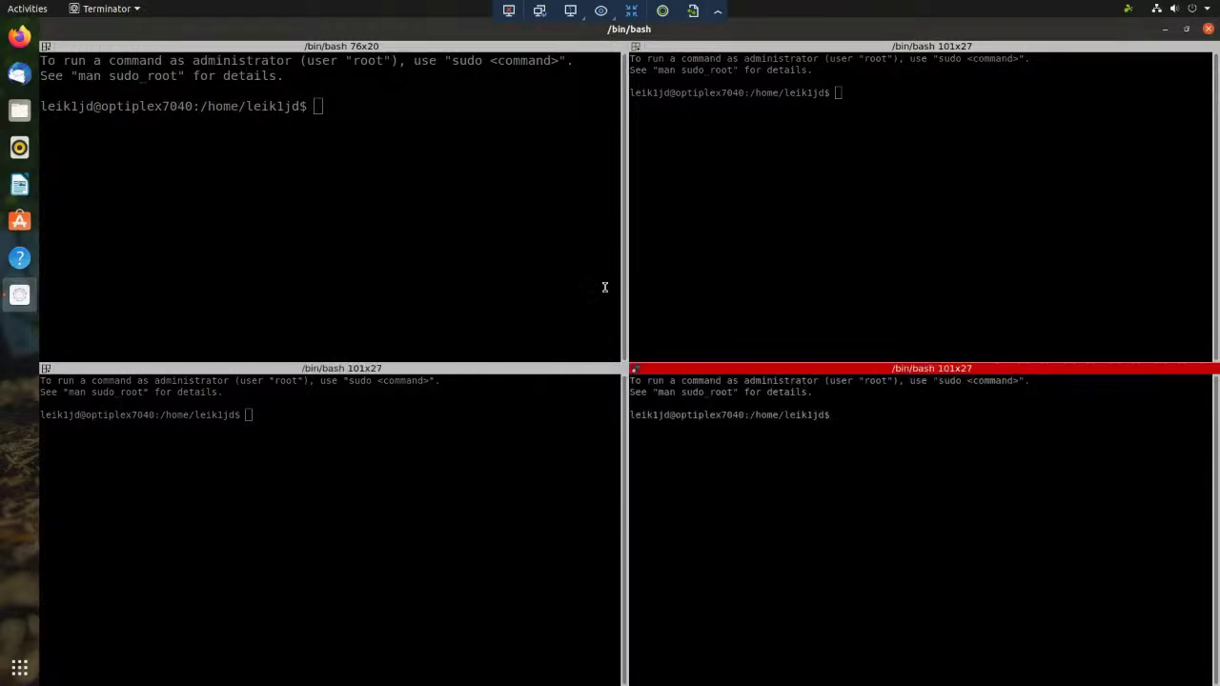
click(422, 233)
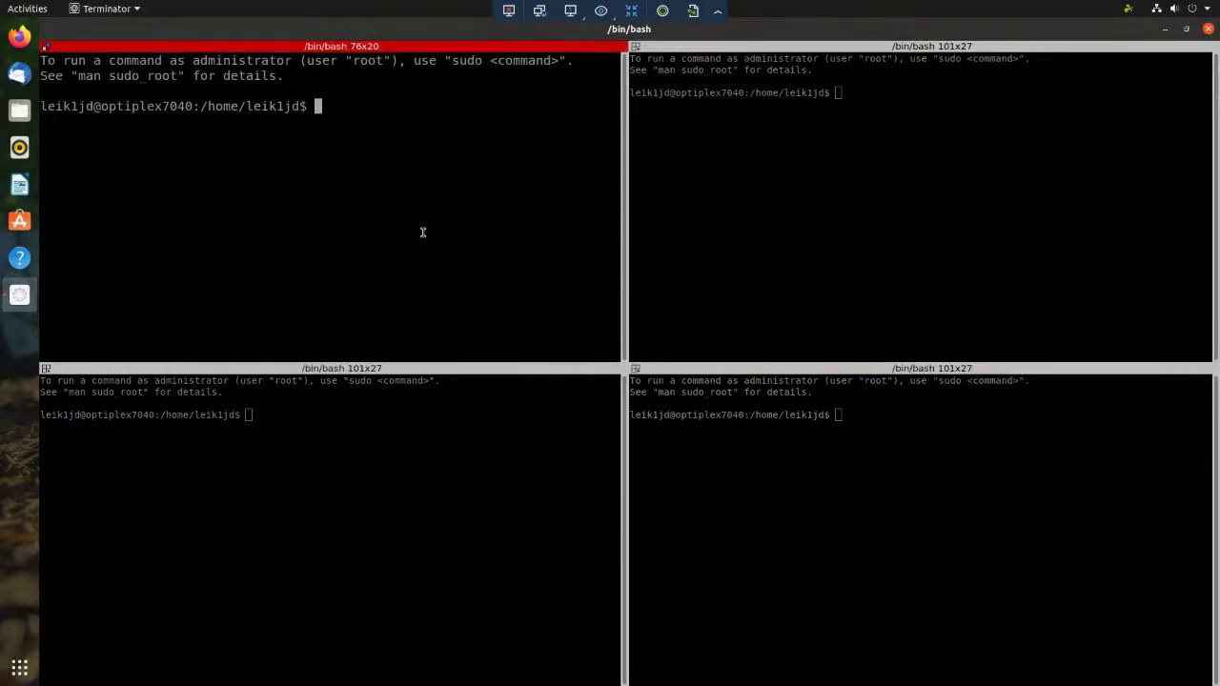
- Run htop, sudo htop twice, and top in the top-left pane; each fails
text(htop)
key(Return)
text(sudo htop)
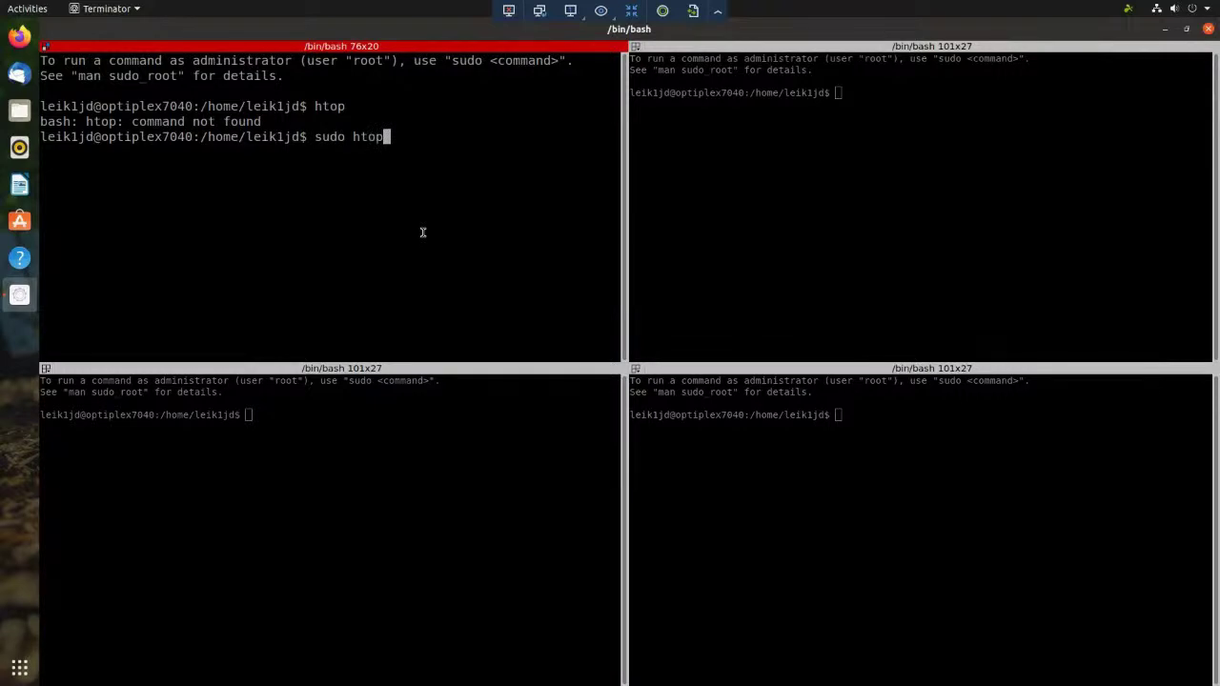
key(Return)
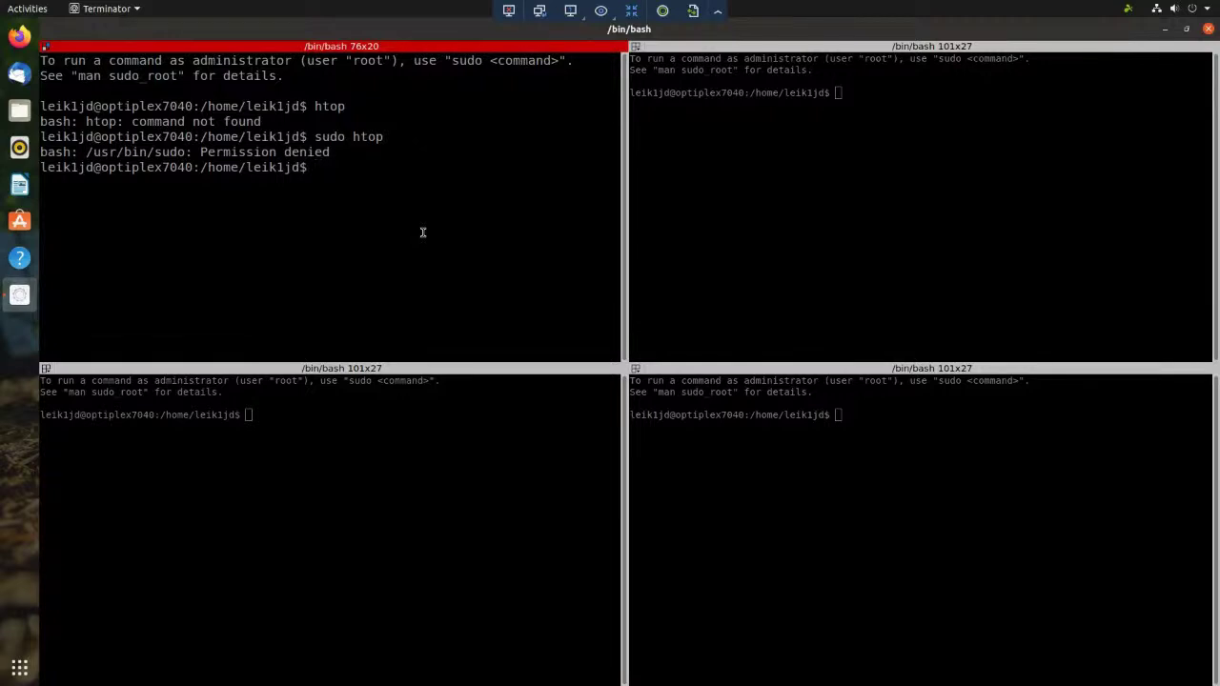
text(sudo htop)
key(Return)
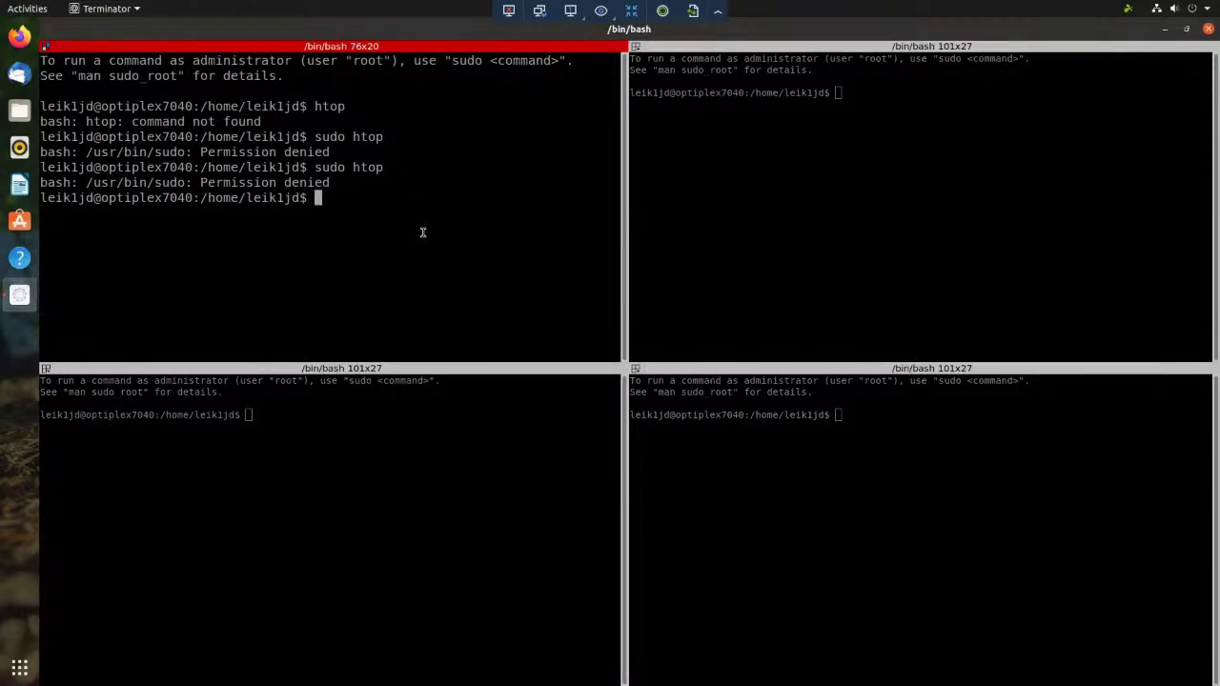
text(topo)
key(BackSpace)
key(Return)
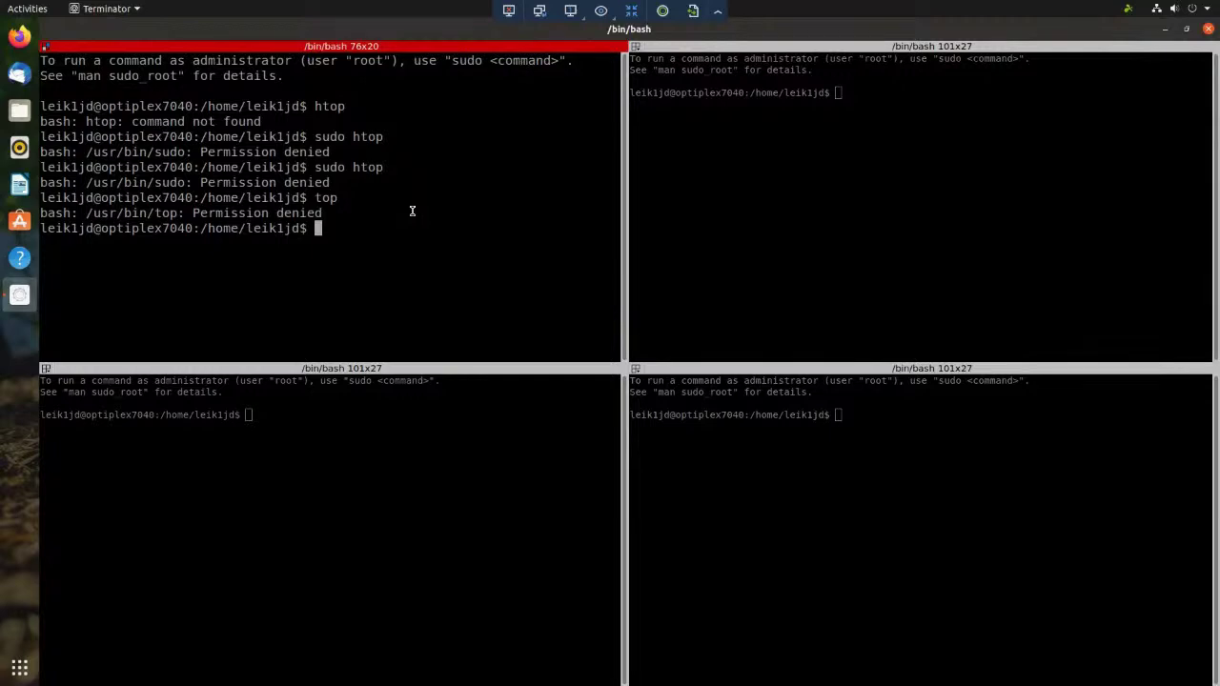
- Start sudo htop in a new Ctrl+Alt+T terminal with the account password, then return to Terminator
key(ctrl+alt+t)
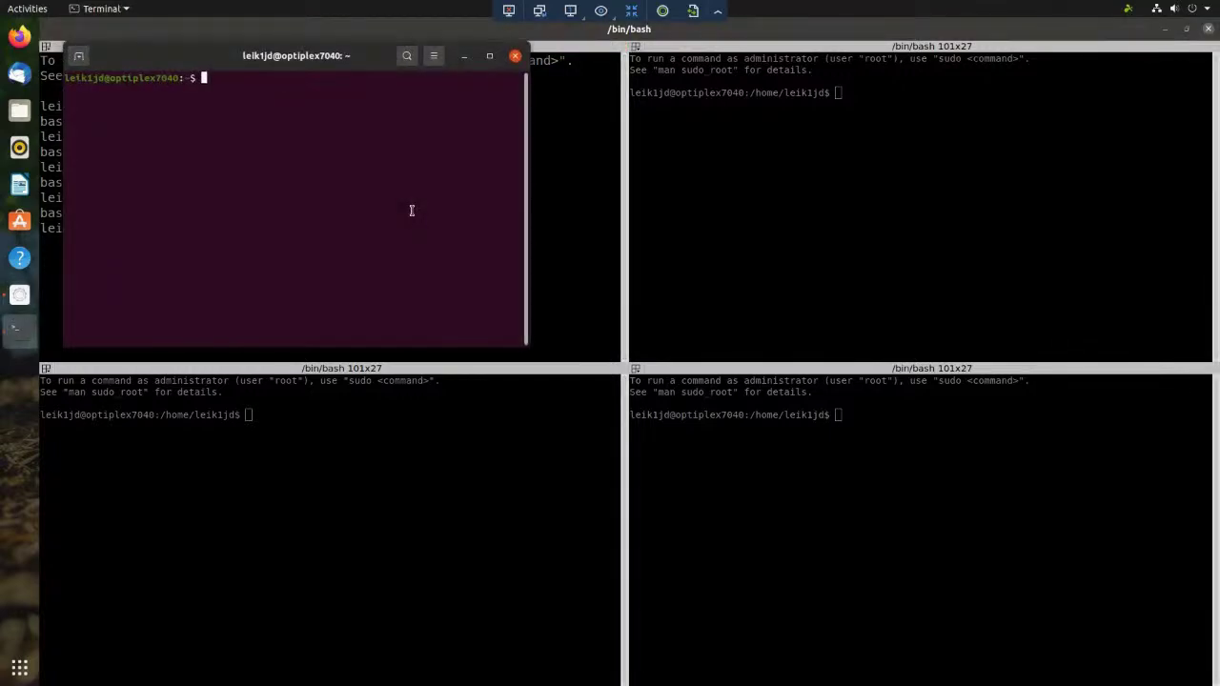
text(sudo htop)
key(Return)
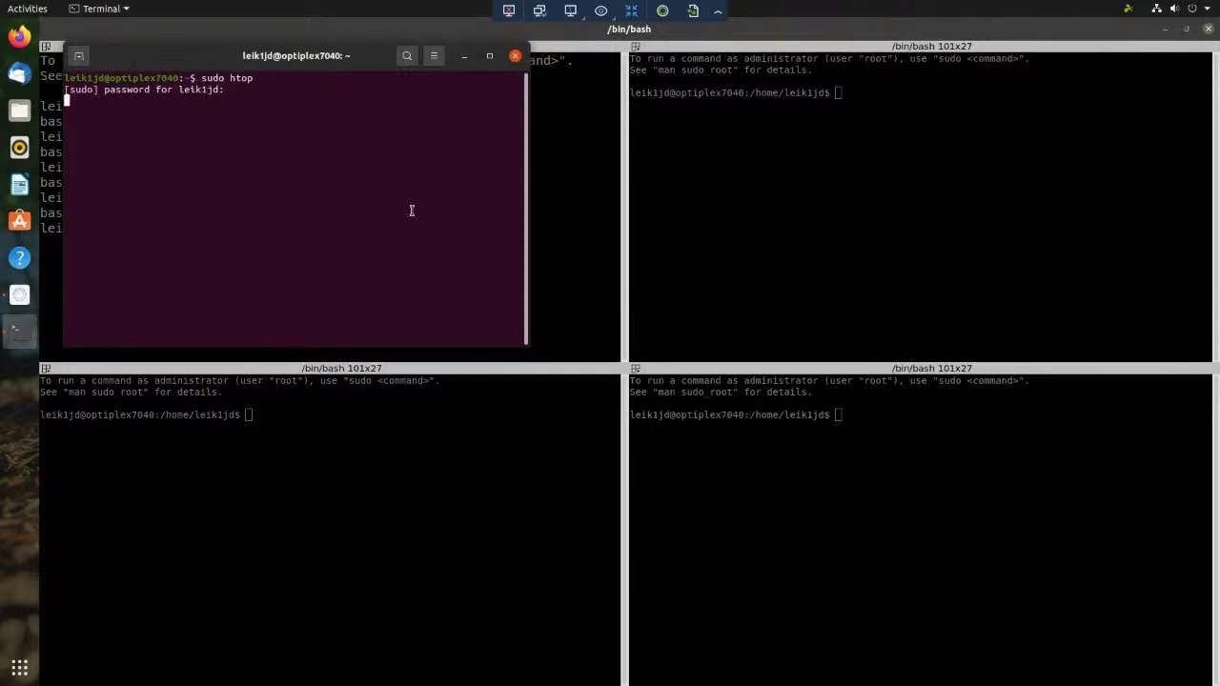
key(Return)
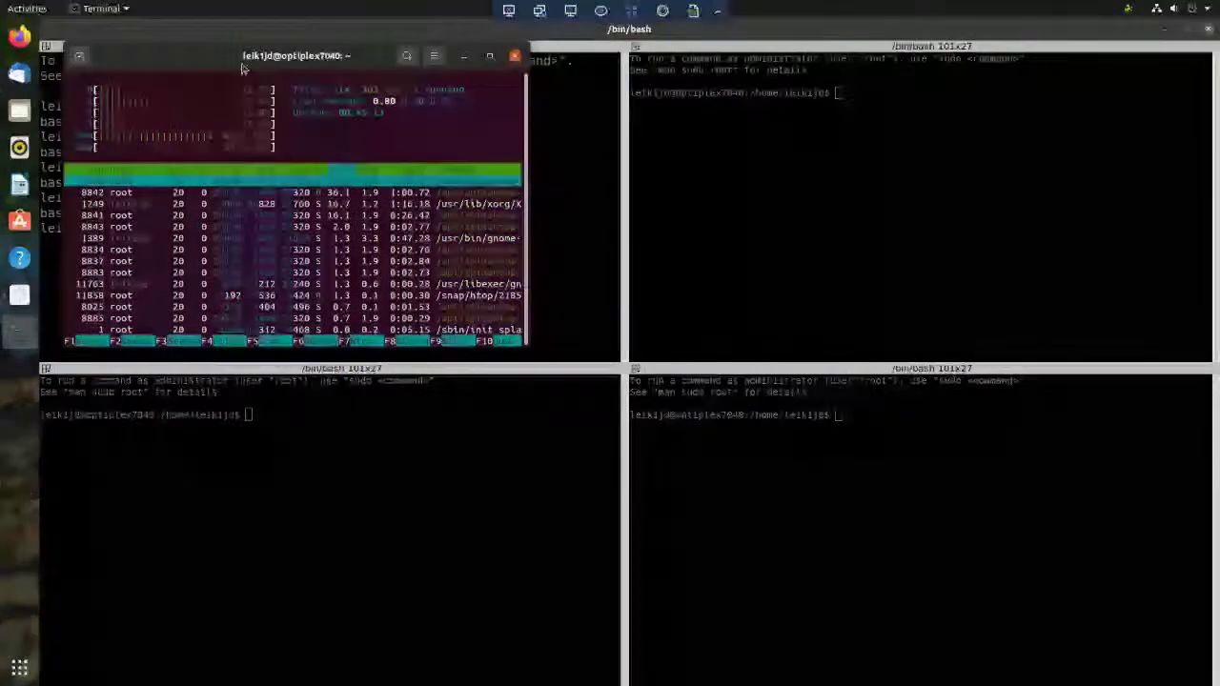
drag(296, 55, 669, 531)
click(446, 235)
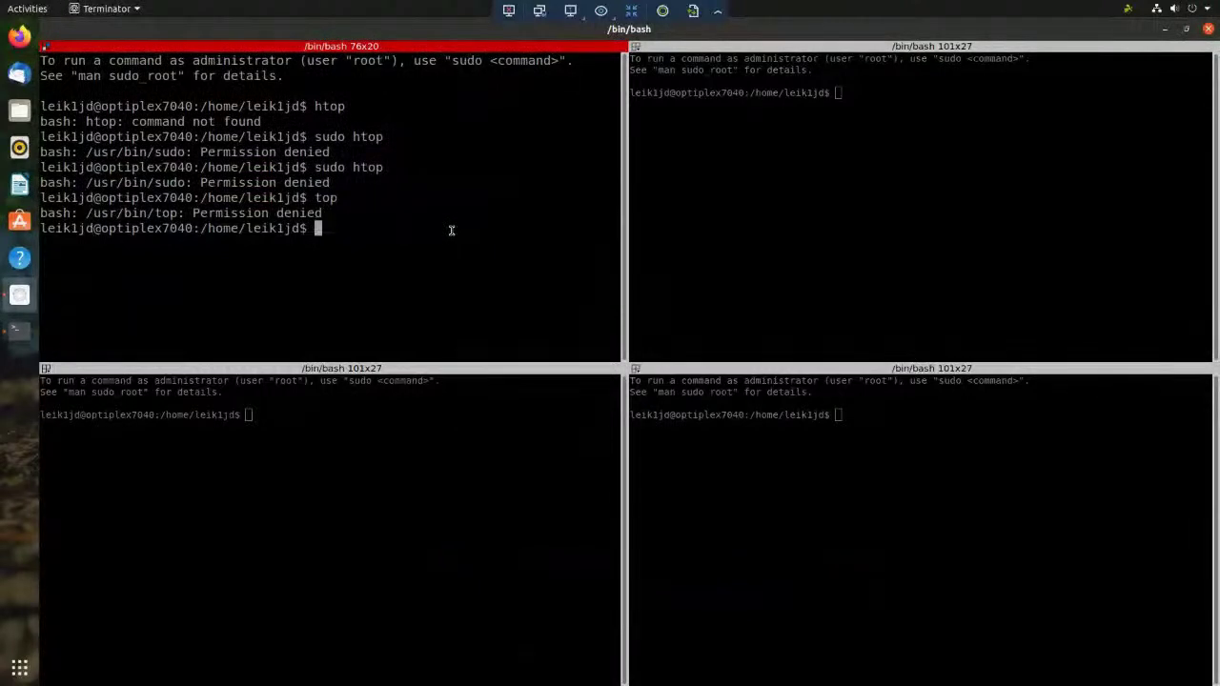
- Close Terminator and all its terminals, then move the htop window near the top
click(1208, 29)
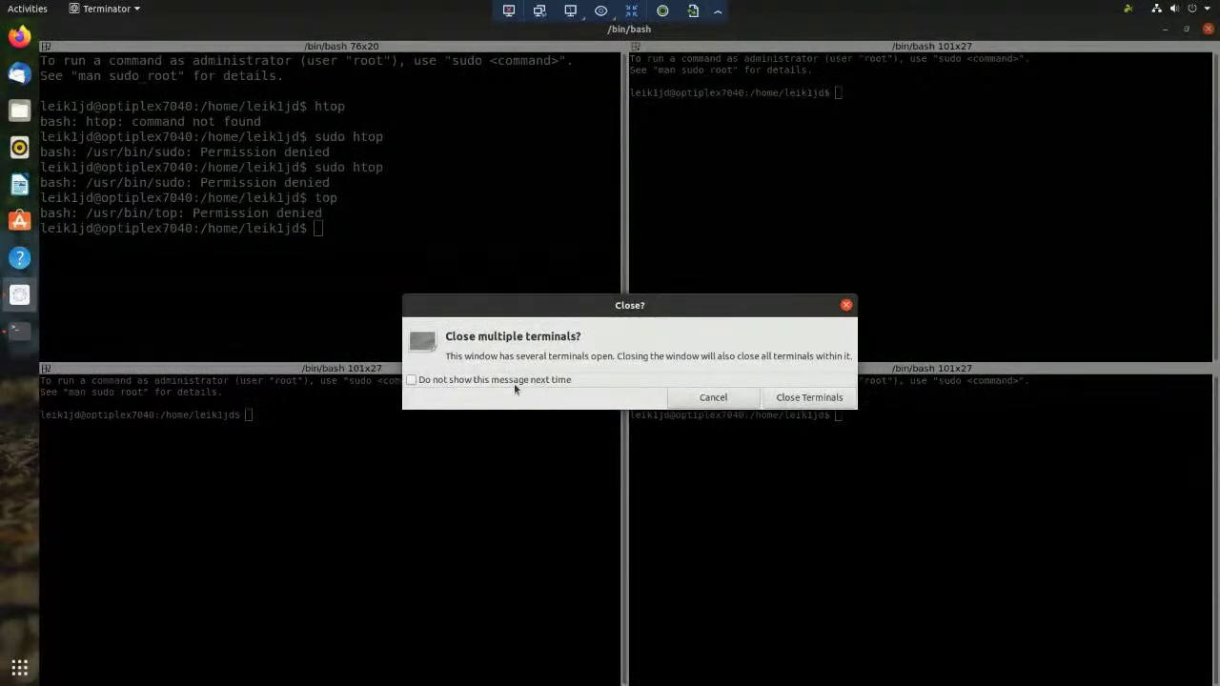
click(809, 399)
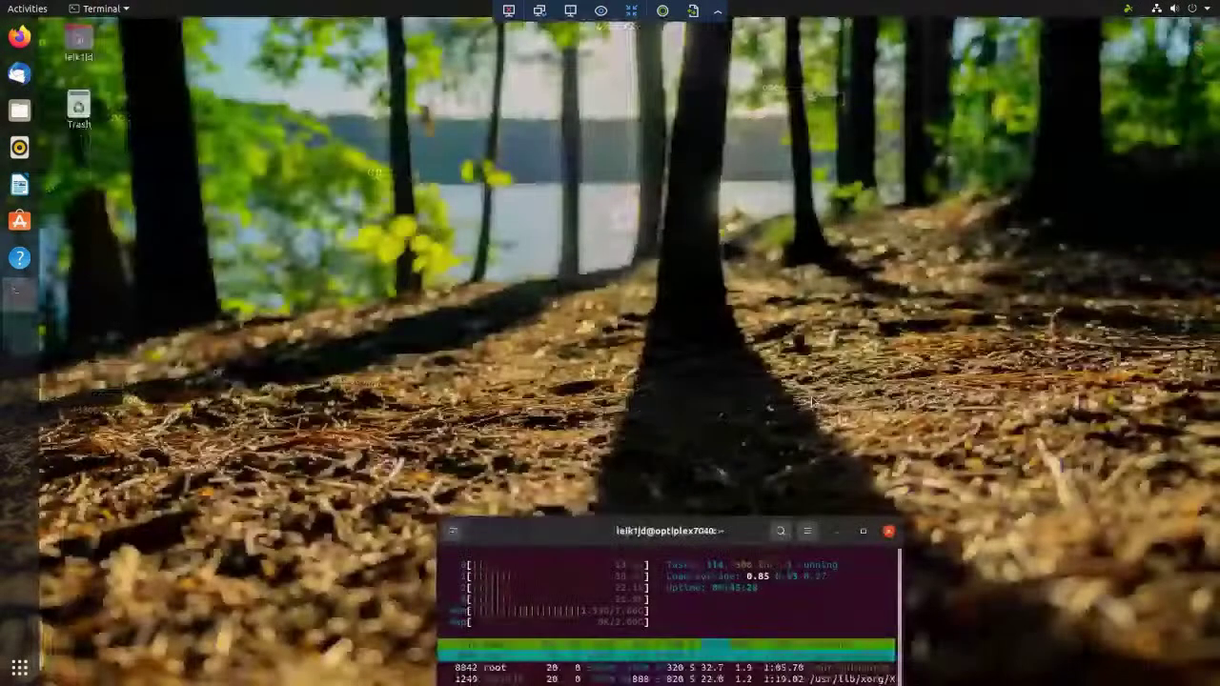
drag(585, 32, 599, 84)
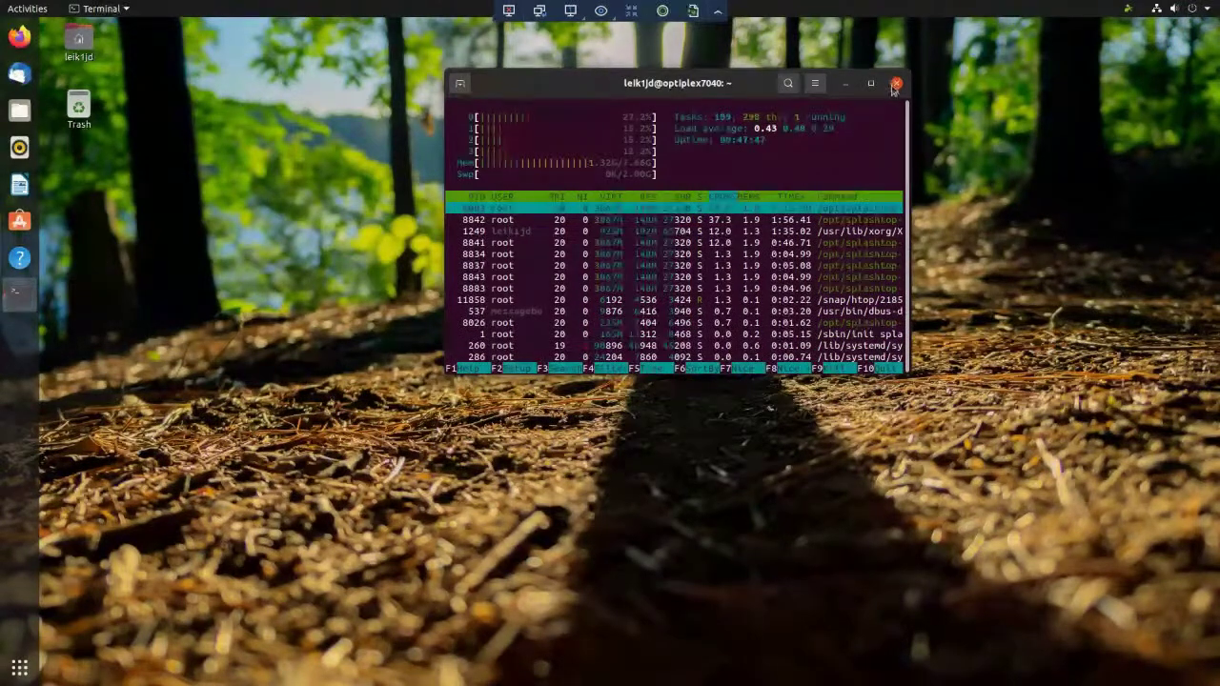
- Close the htop terminal window, confirming the running process gets killed
click(896, 84)
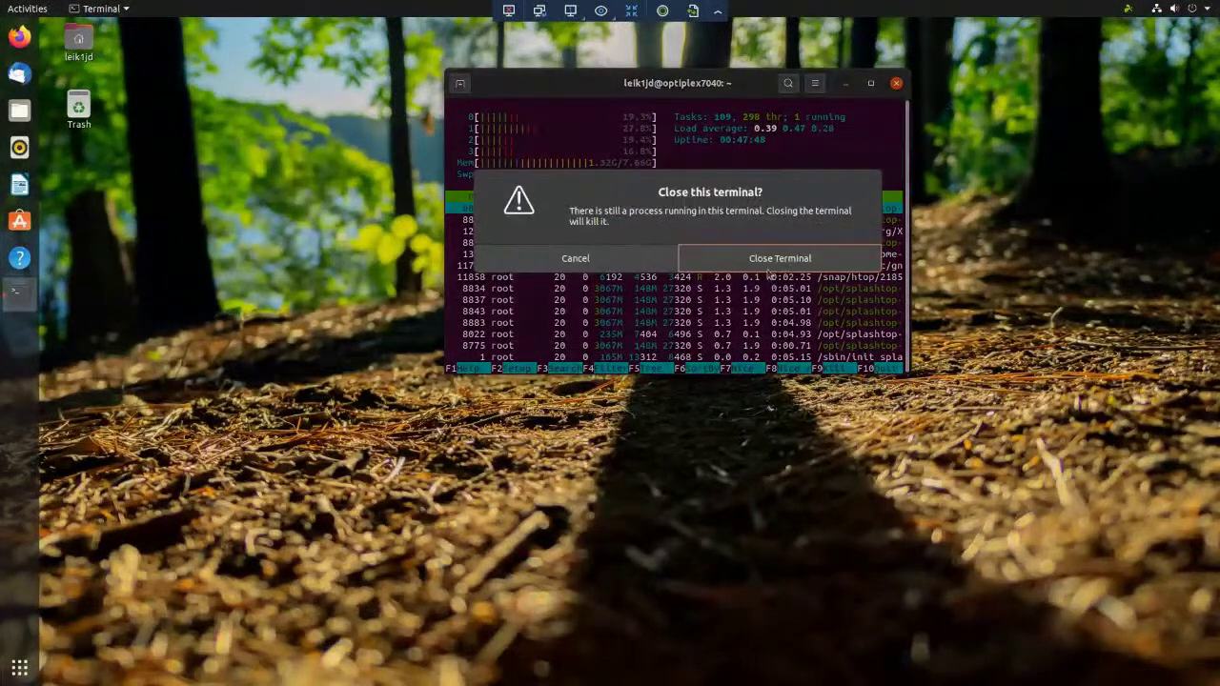
click(768, 261)
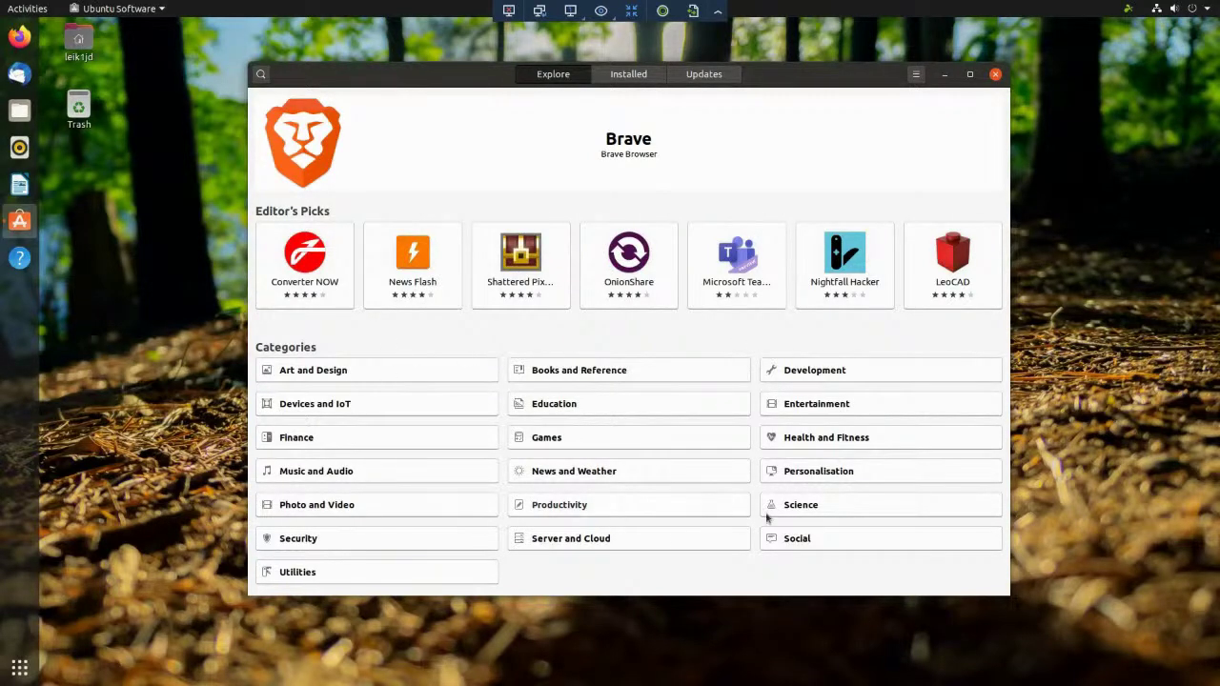
- Open the Games category, maximize the window, and begin installing GOG Galaxy from its tile
click(749, 440)
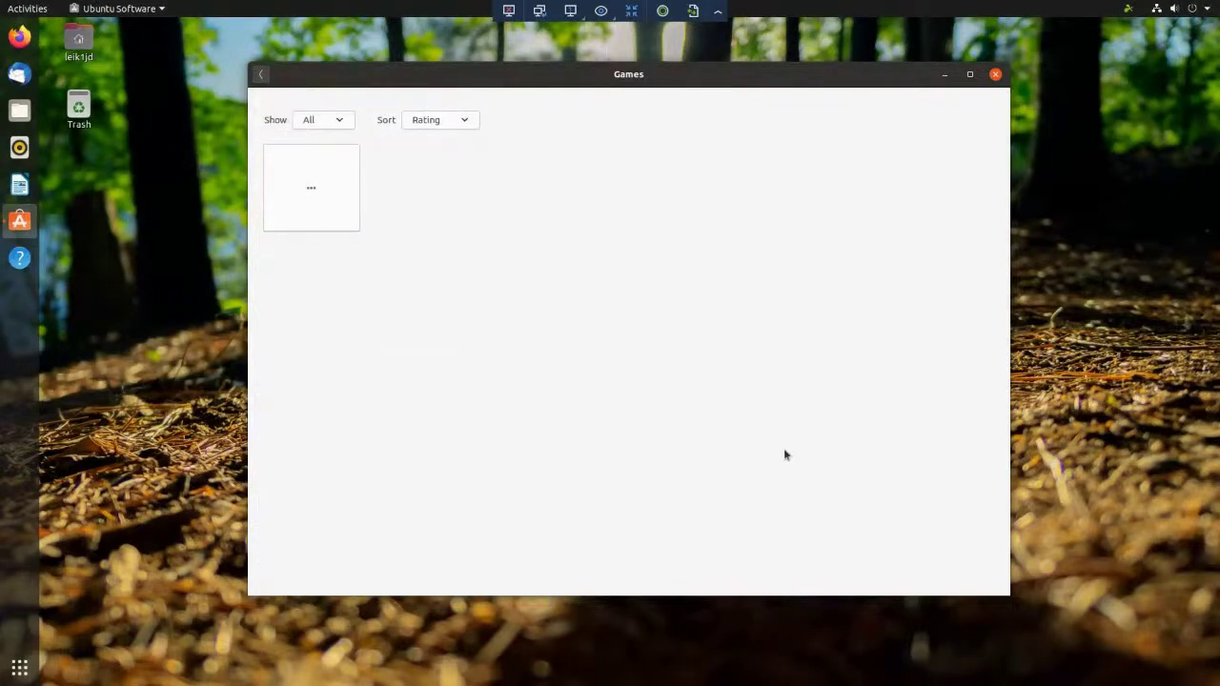
click(970, 76)
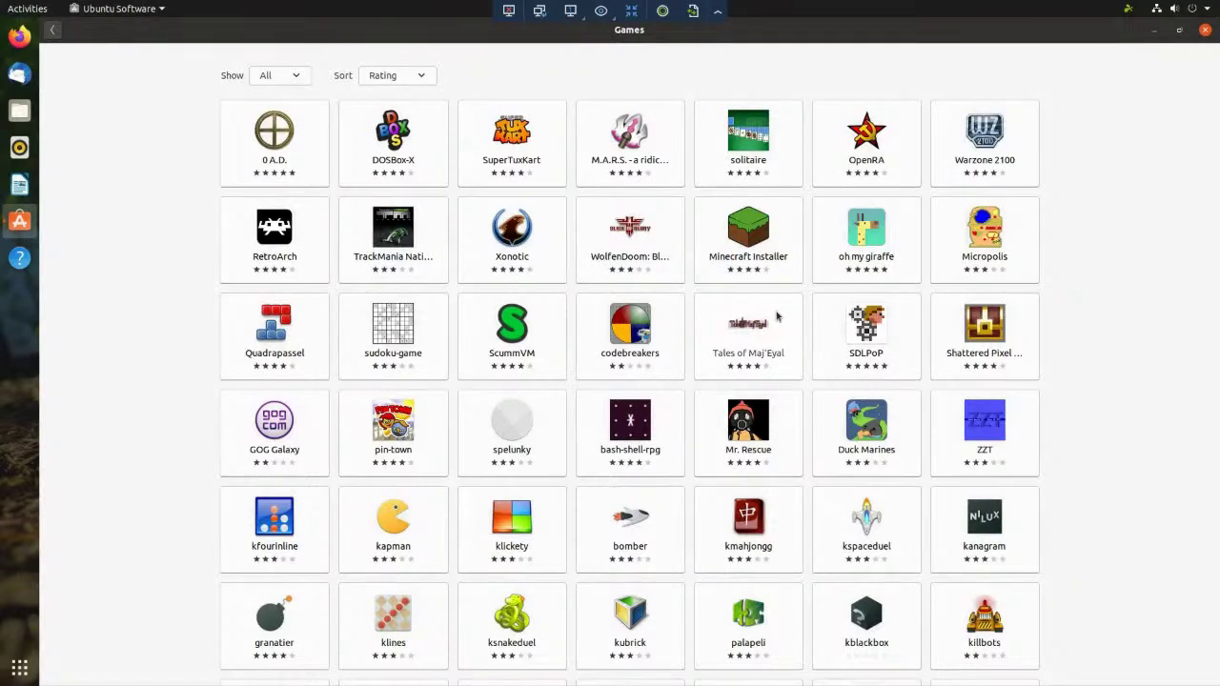
click(268, 427)
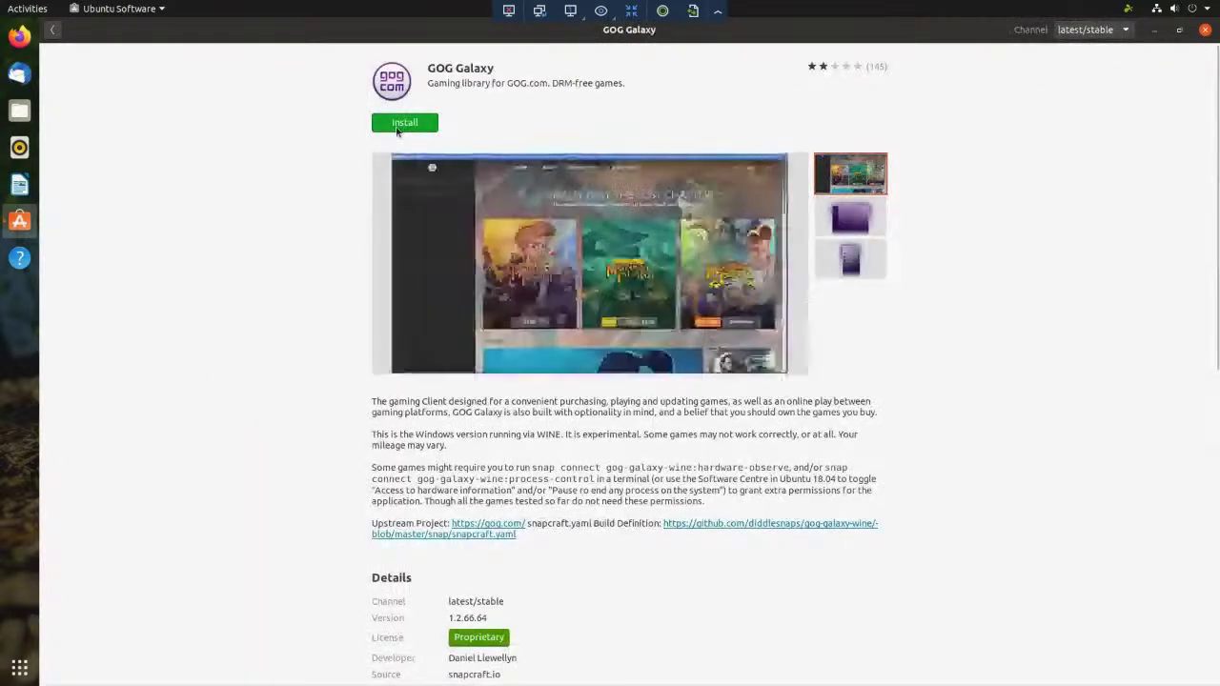
click(402, 124)
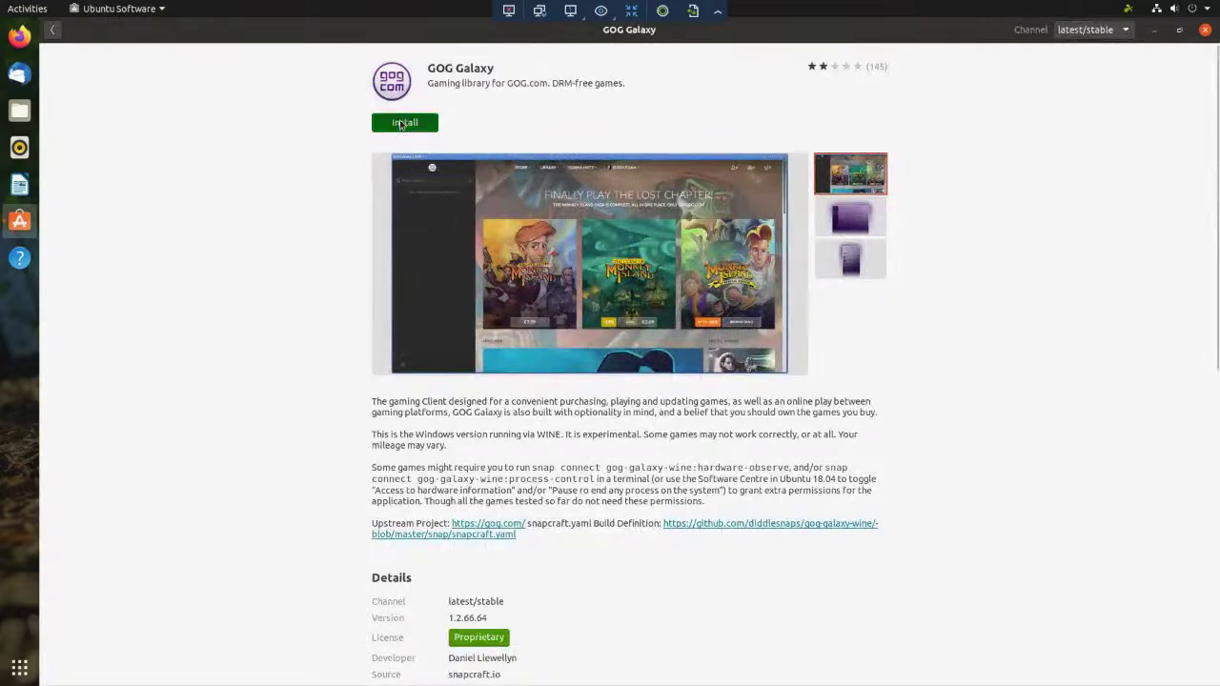
- Enter the account password in the authentication prompt to authorise the GOG Galaxy installation
text(p*******)
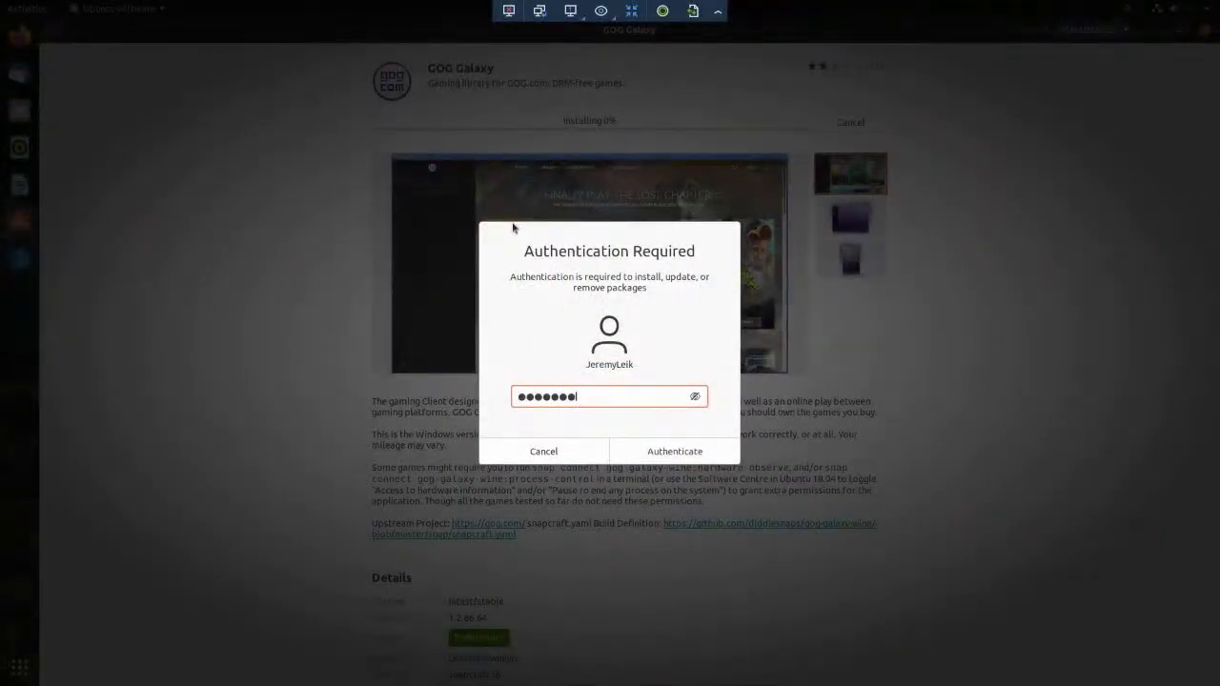
key(Return)
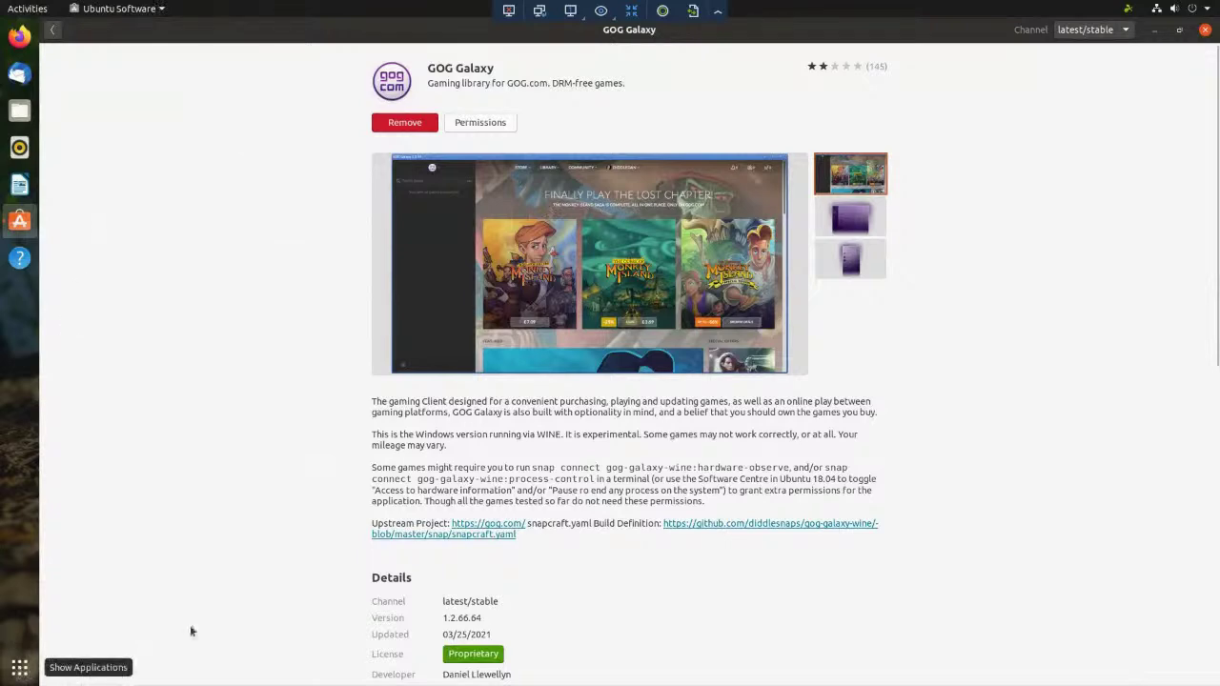
- Search 'gogl' in the Activities overview and launch GOG Galaxy from the results
key(super+a)
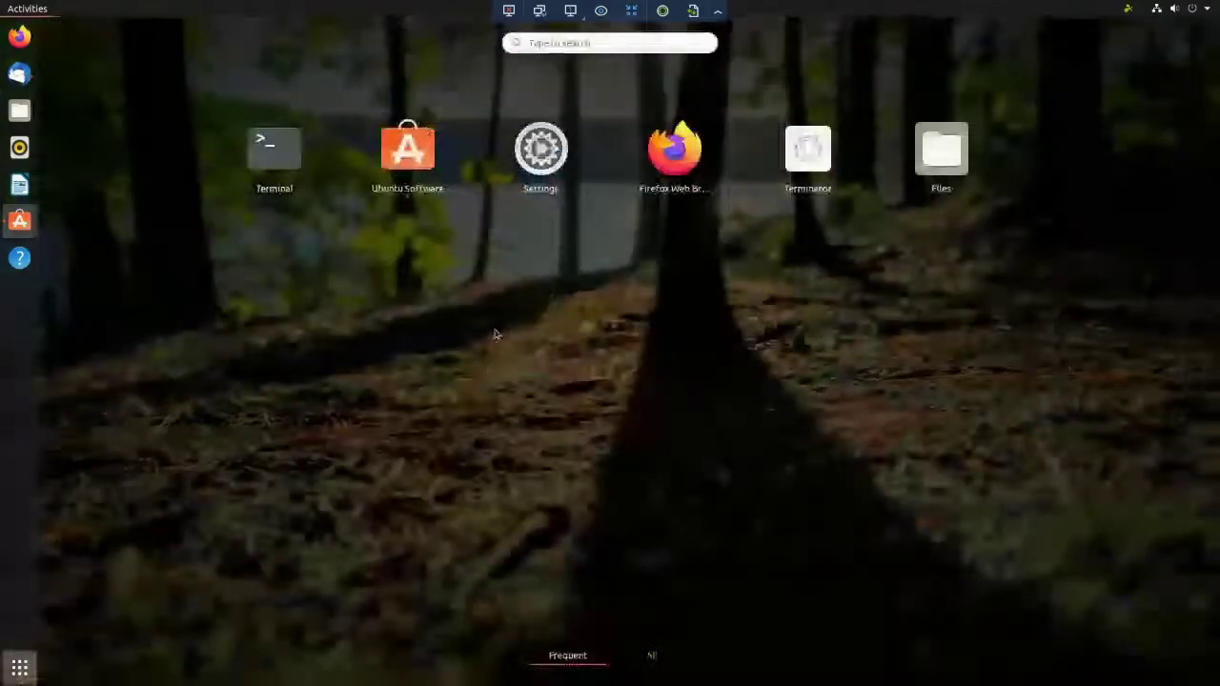
text(gogl)
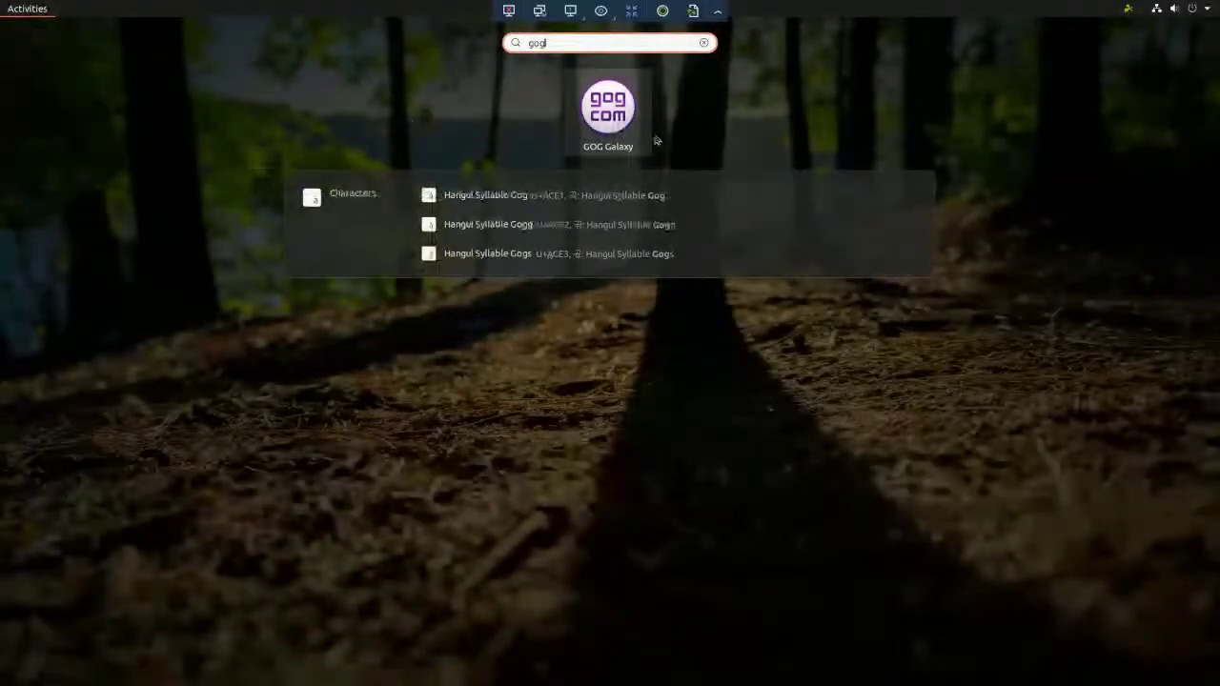
click(653, 138)
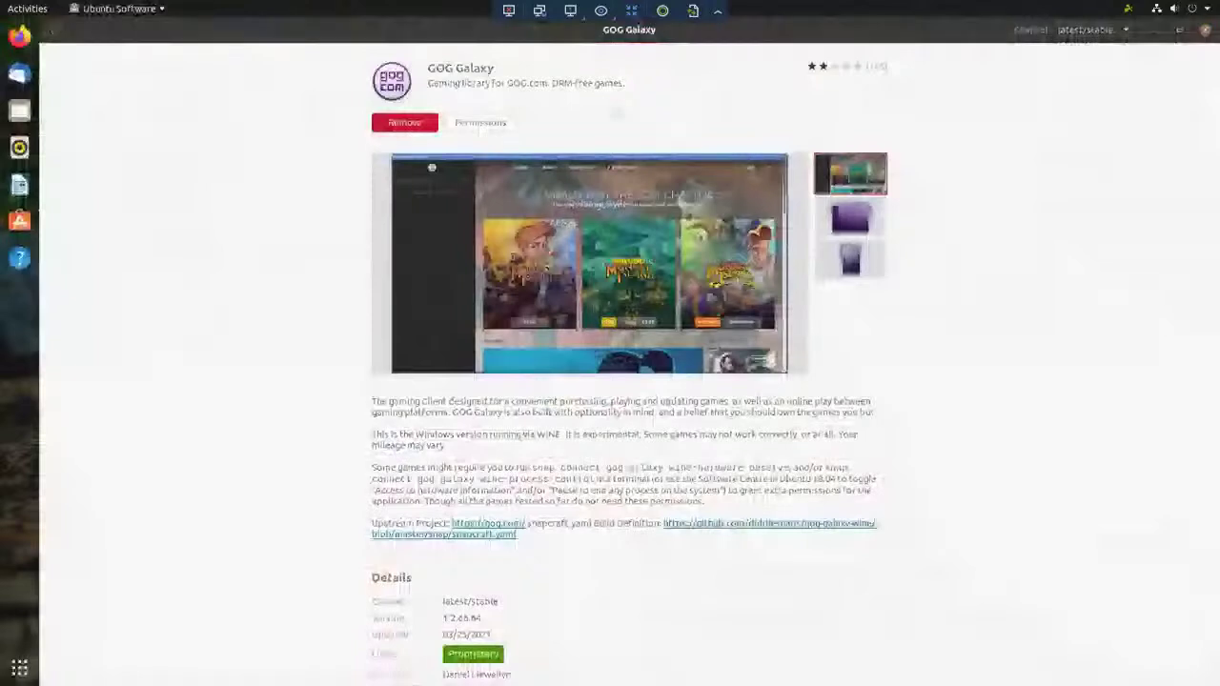
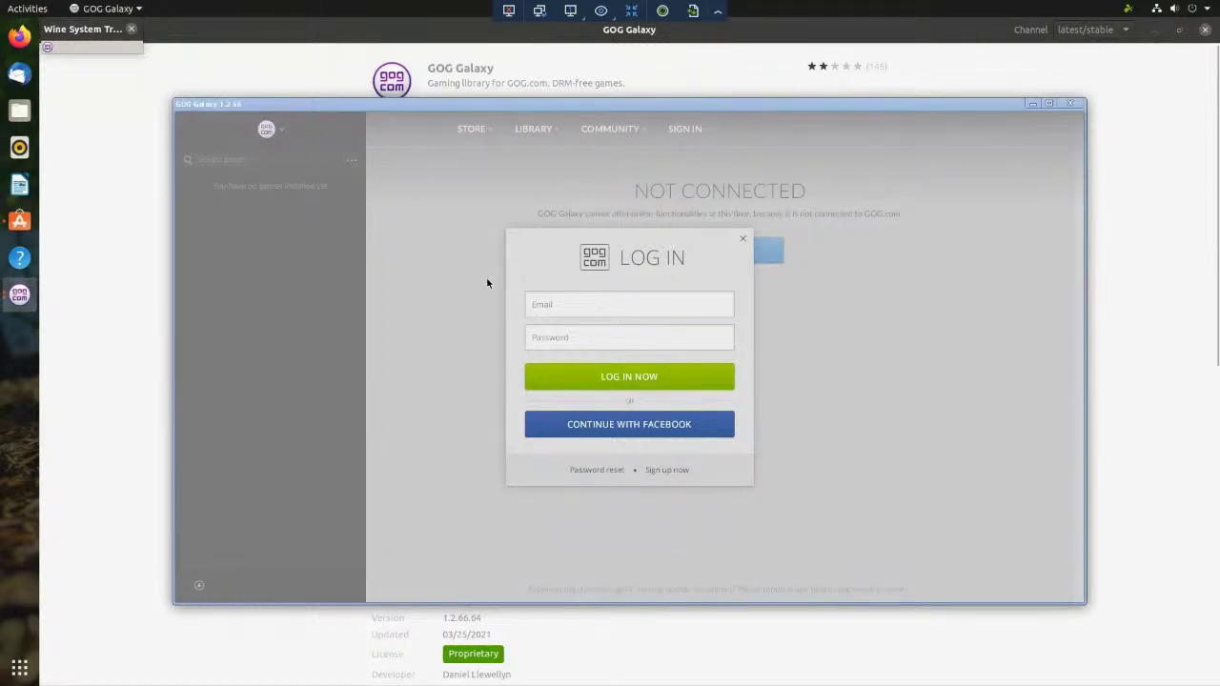
- Dismiss GOG Galaxy's login prompt, look over Store, Library, Community and Sign In, then close it
click(742, 240)
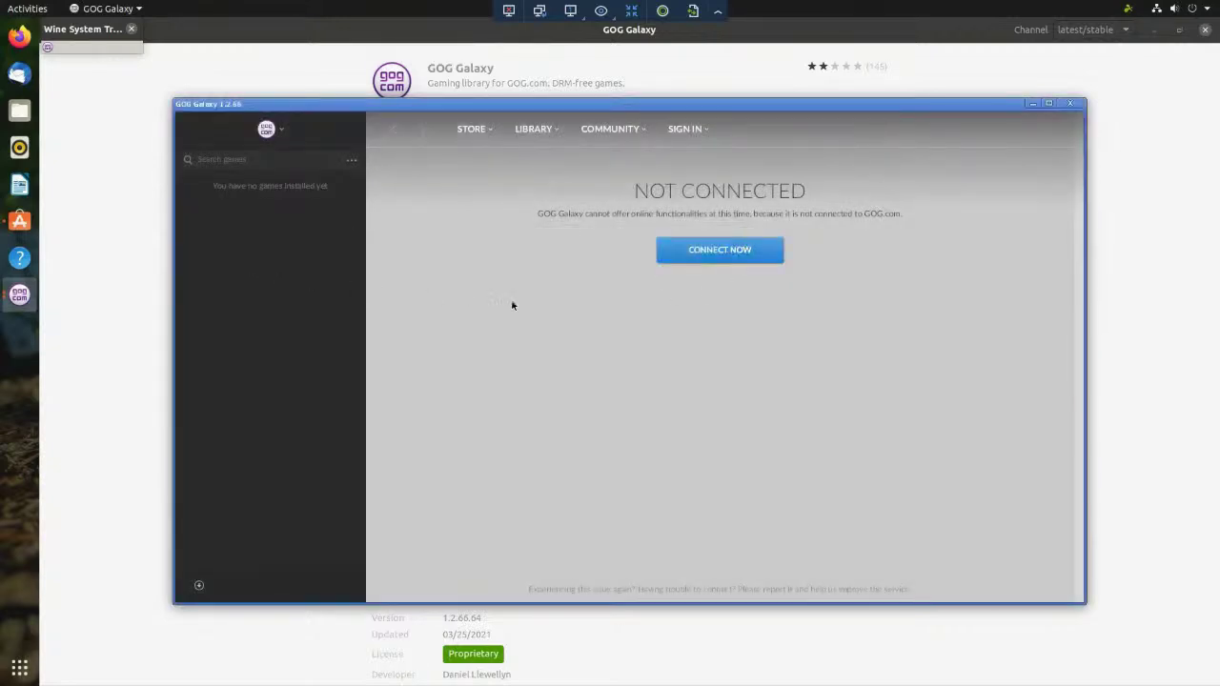
click(485, 129)
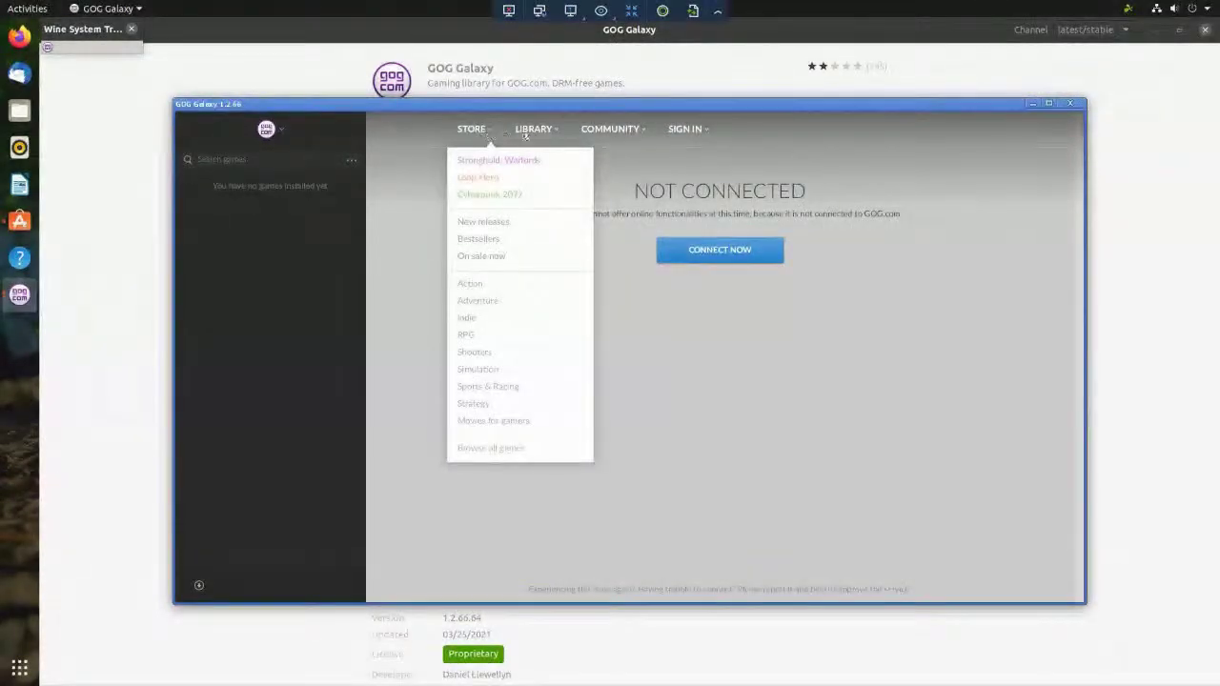
mouse_move(553, 133)
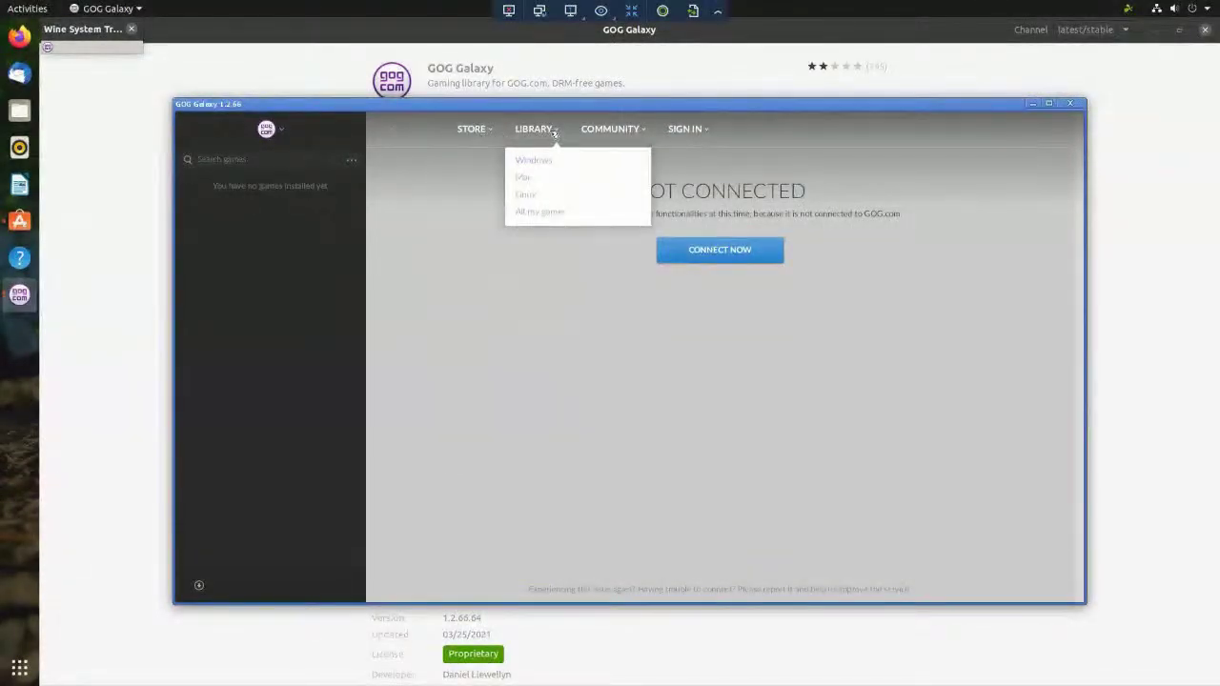
mouse_move(629, 132)
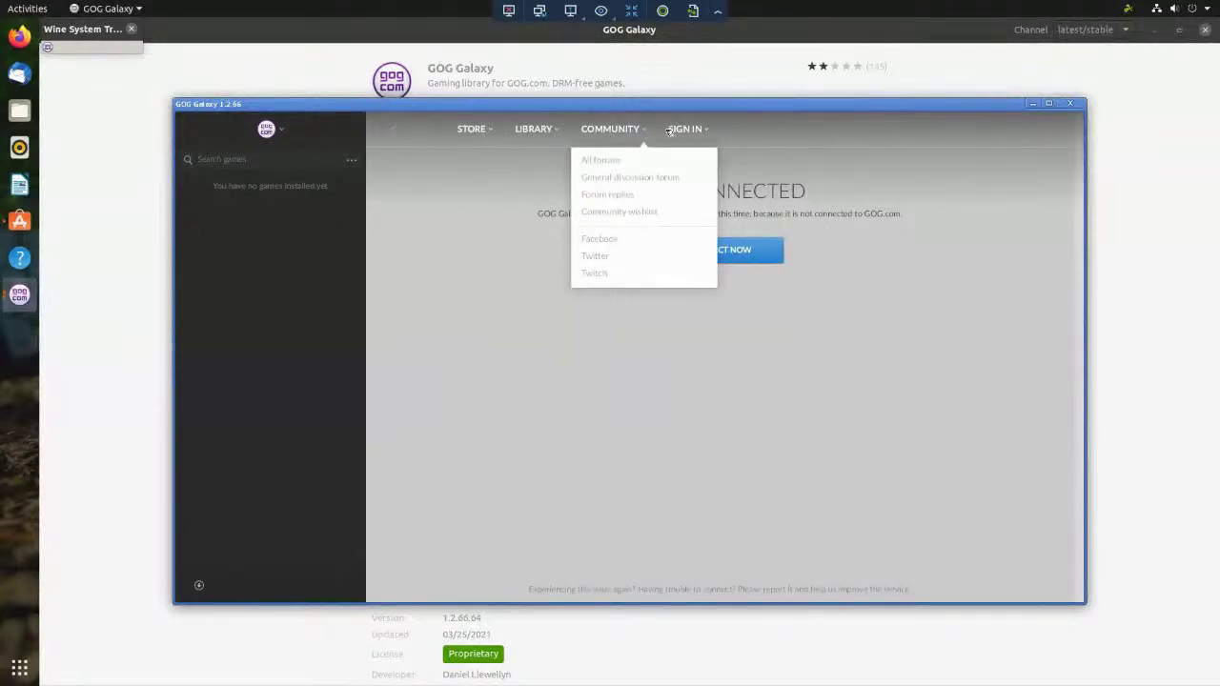
mouse_move(710, 133)
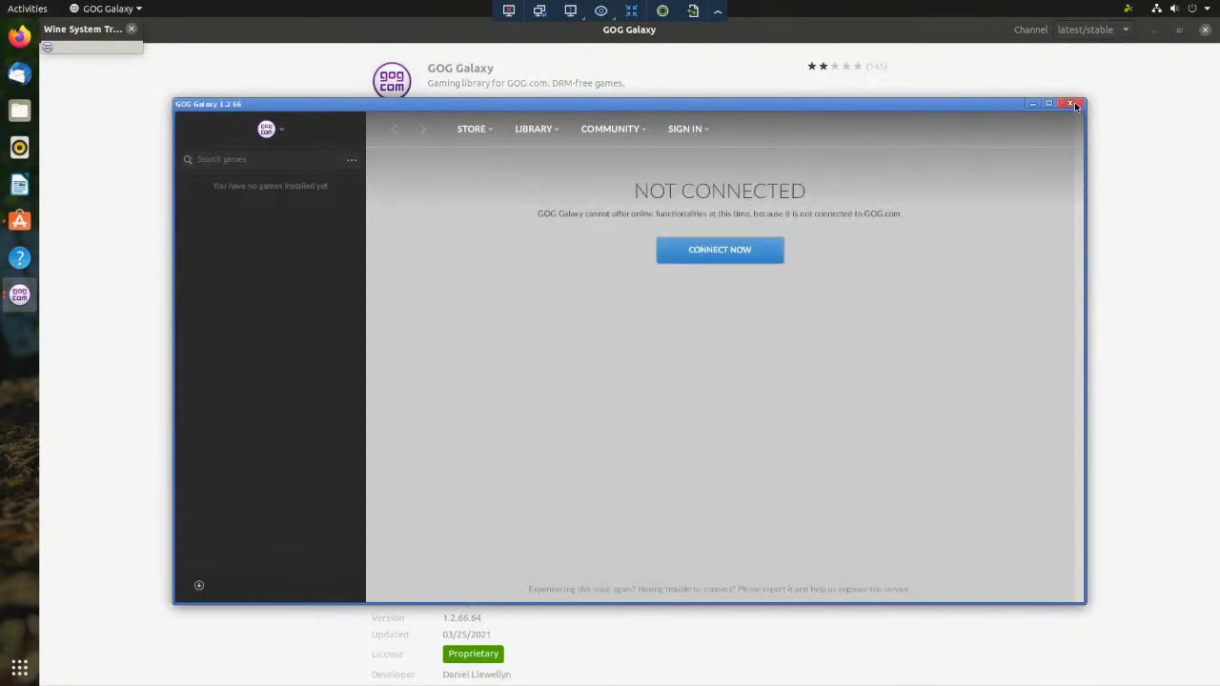
click(1070, 103)
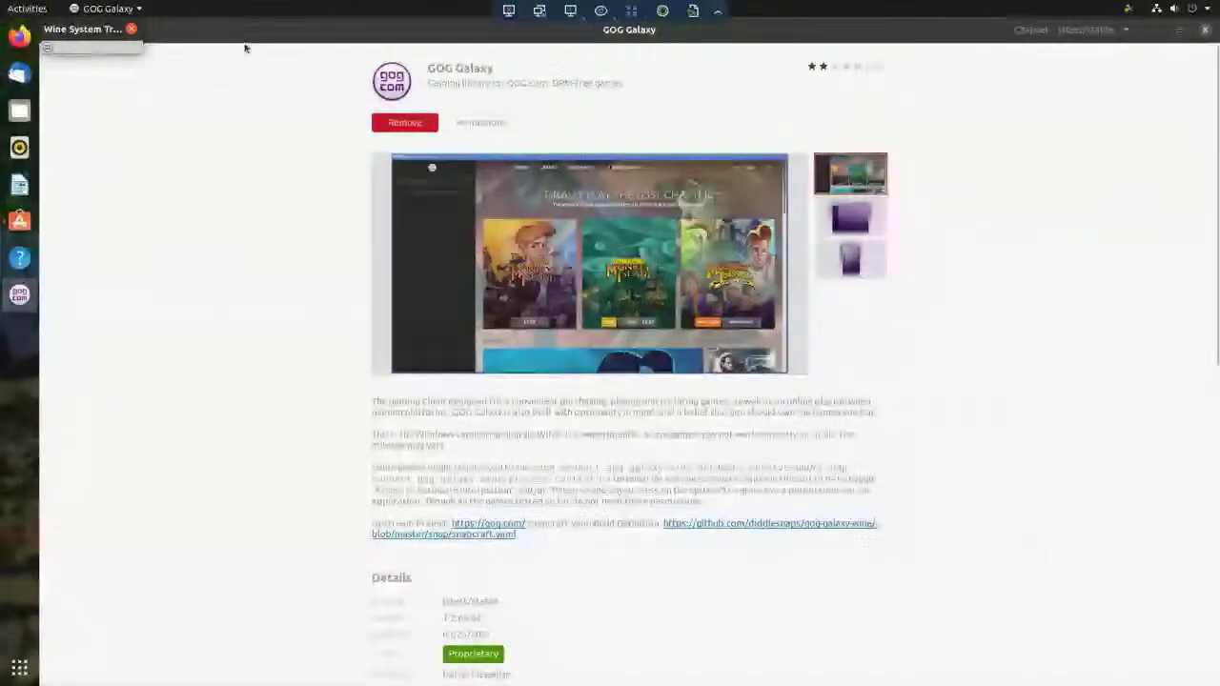
- Return Ubuntu Software to the Games category and browse titles like Teeworlds, Warzone 2100 and GNOME Mines
click(137, 103)
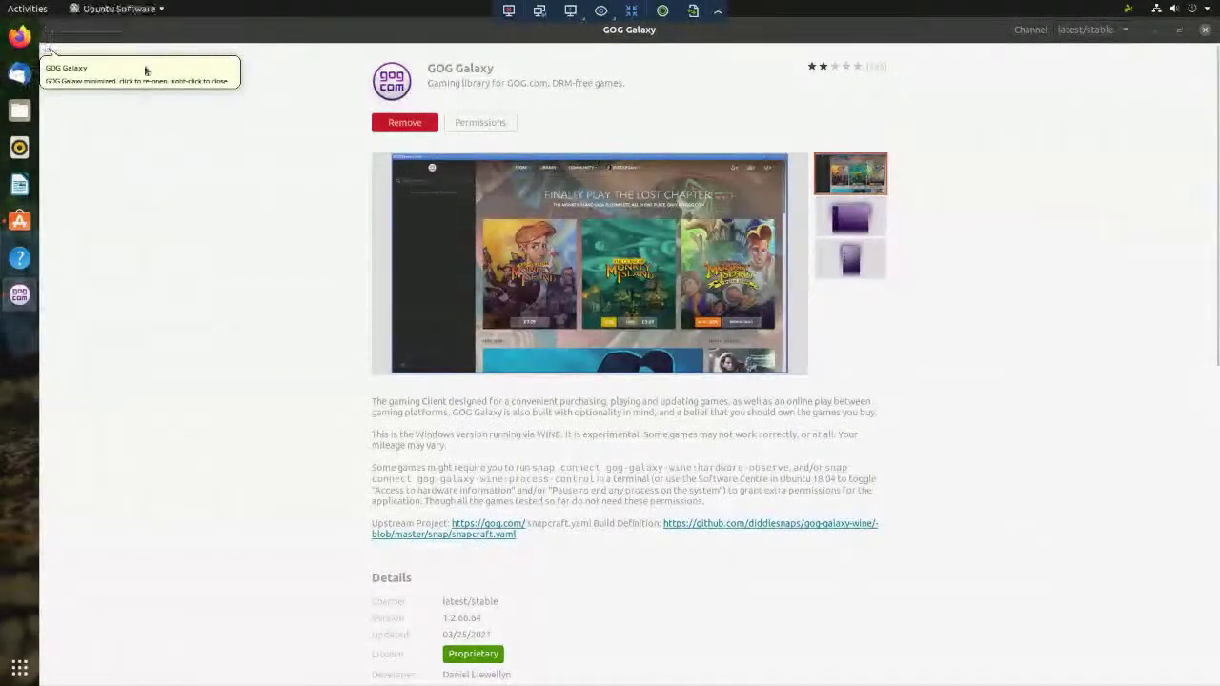
click(52, 33)
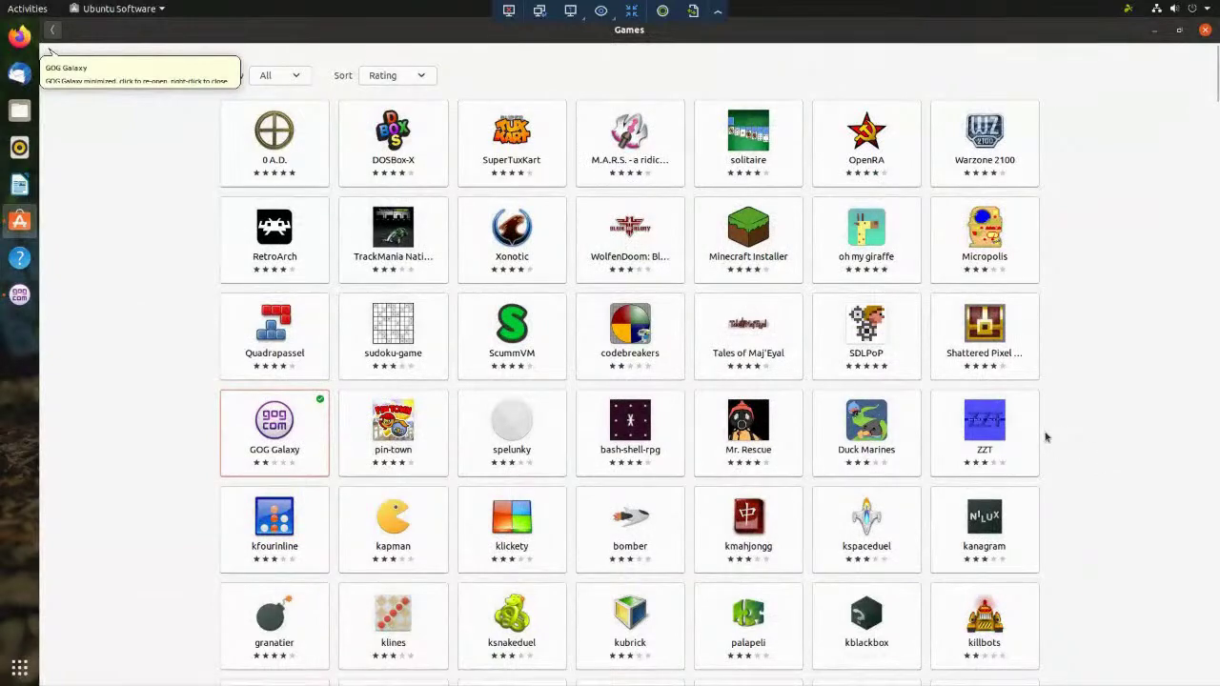
scroll(1046, 436, down, 2)
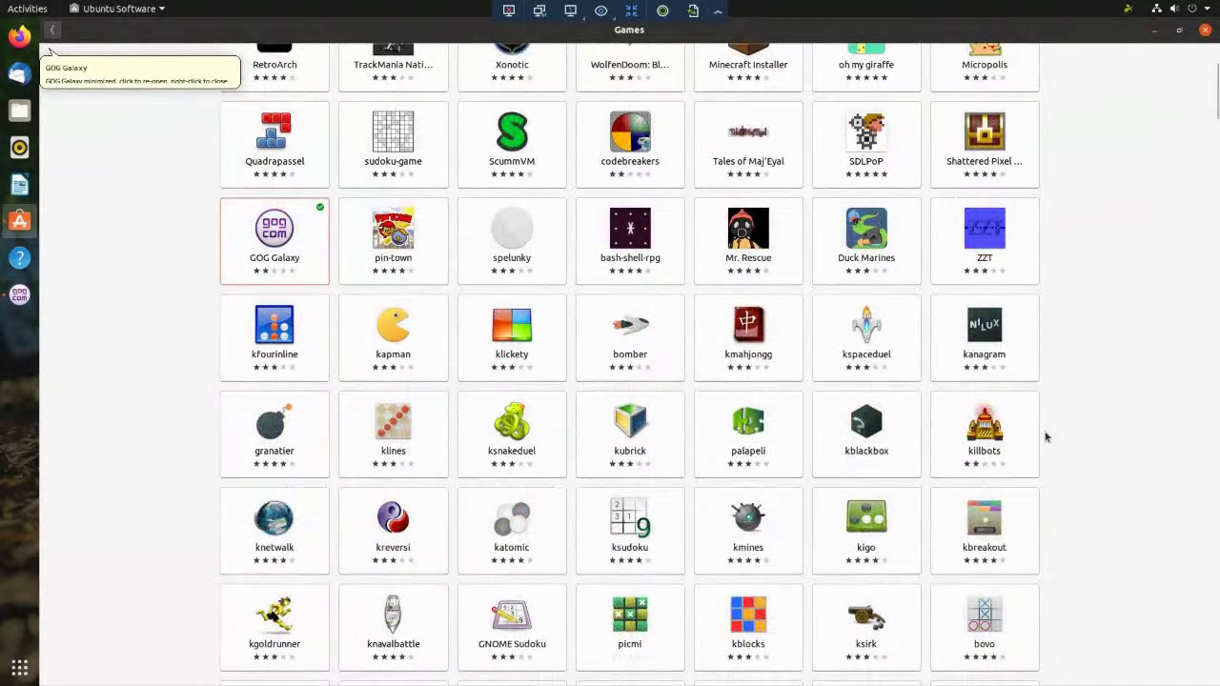
scroll(1046, 436, down, 6)
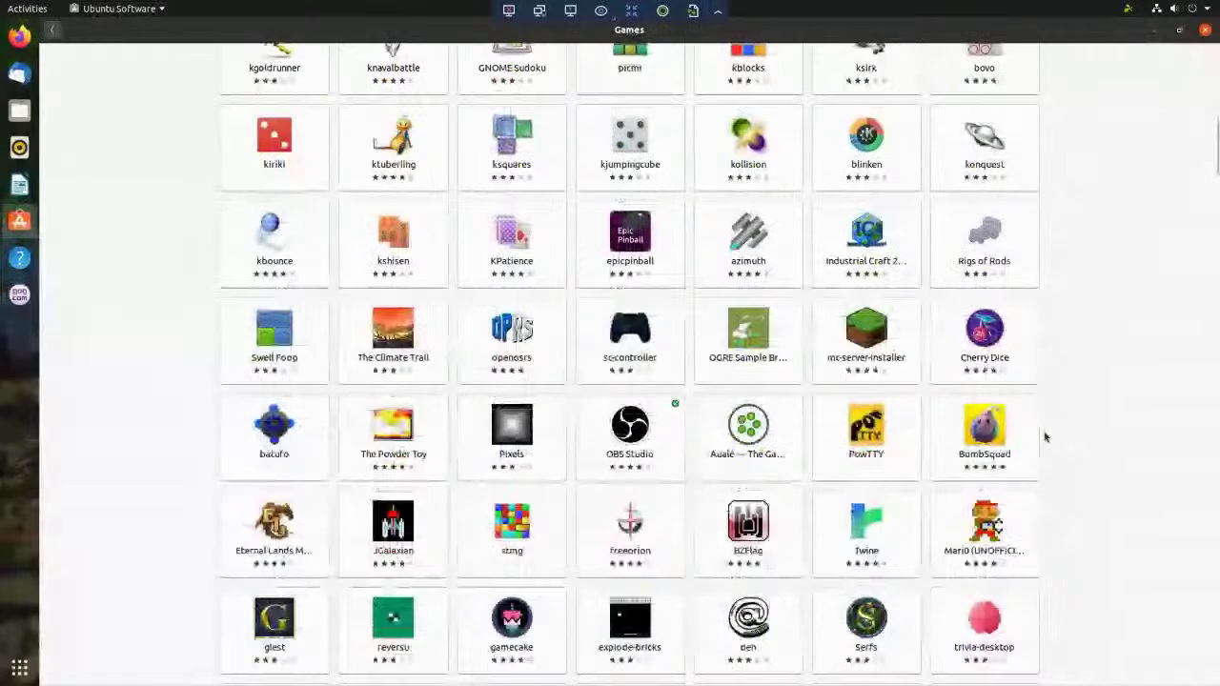
scroll(1046, 437, down, 3)
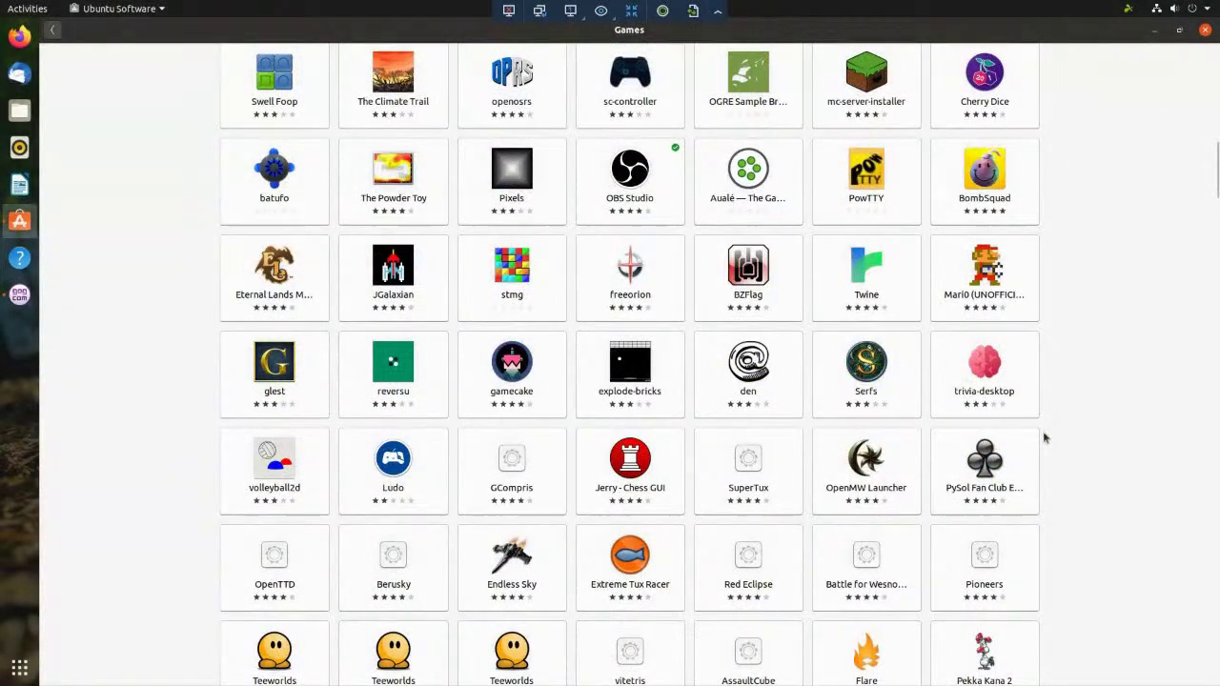
scroll(1043, 437, down, 2)
scroll(1044, 437, down, 1)
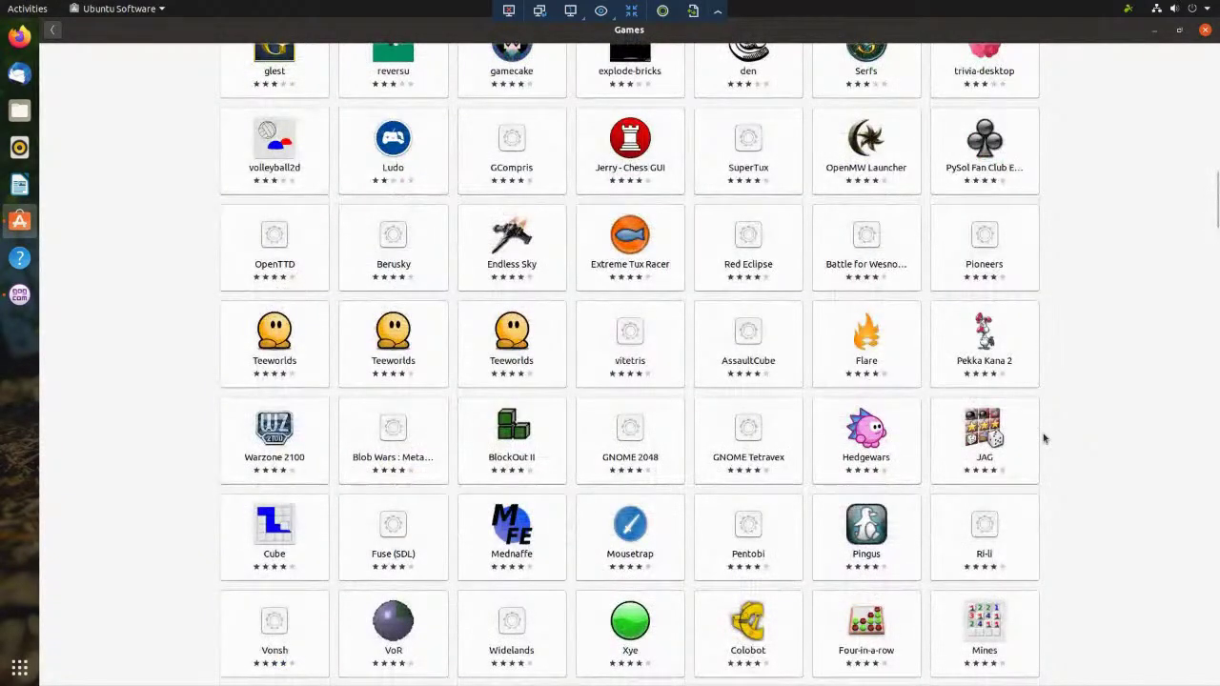
scroll(1044, 437, down, 5)
scroll(1044, 438, down, 5)
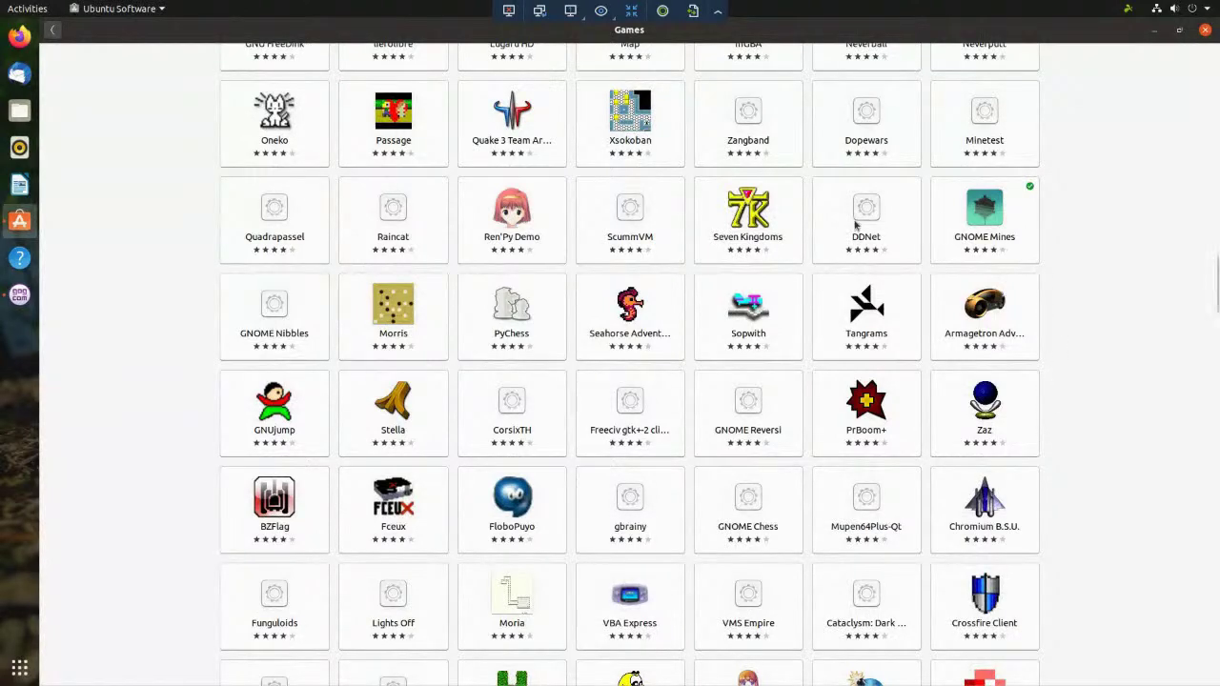
- Open the Seven Kingdoms strategy game's page and check its description and reviews
click(748, 214)
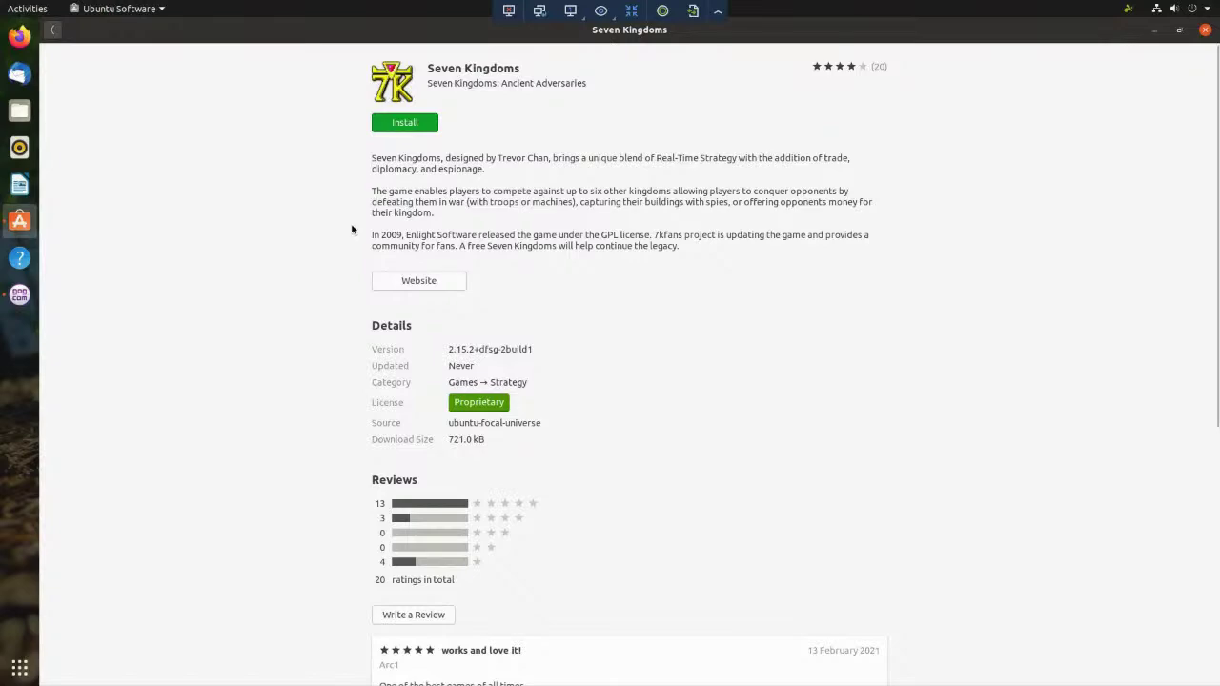
scroll(349, 239, down, 5)
scroll(349, 240, up, 5)
- Browse further Games titles like RetroArch, Micropolis and Descent 1, then return to Explore
click(53, 34)
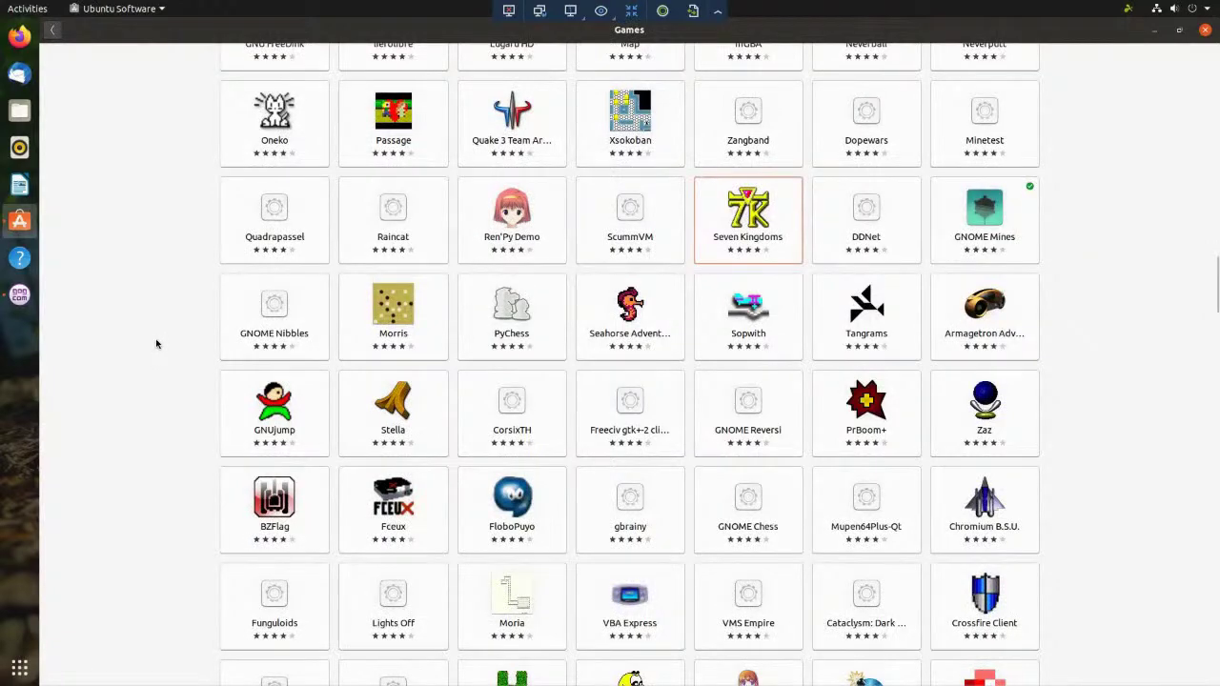
scroll(158, 343, down, 5)
scroll(158, 343, down, 3)
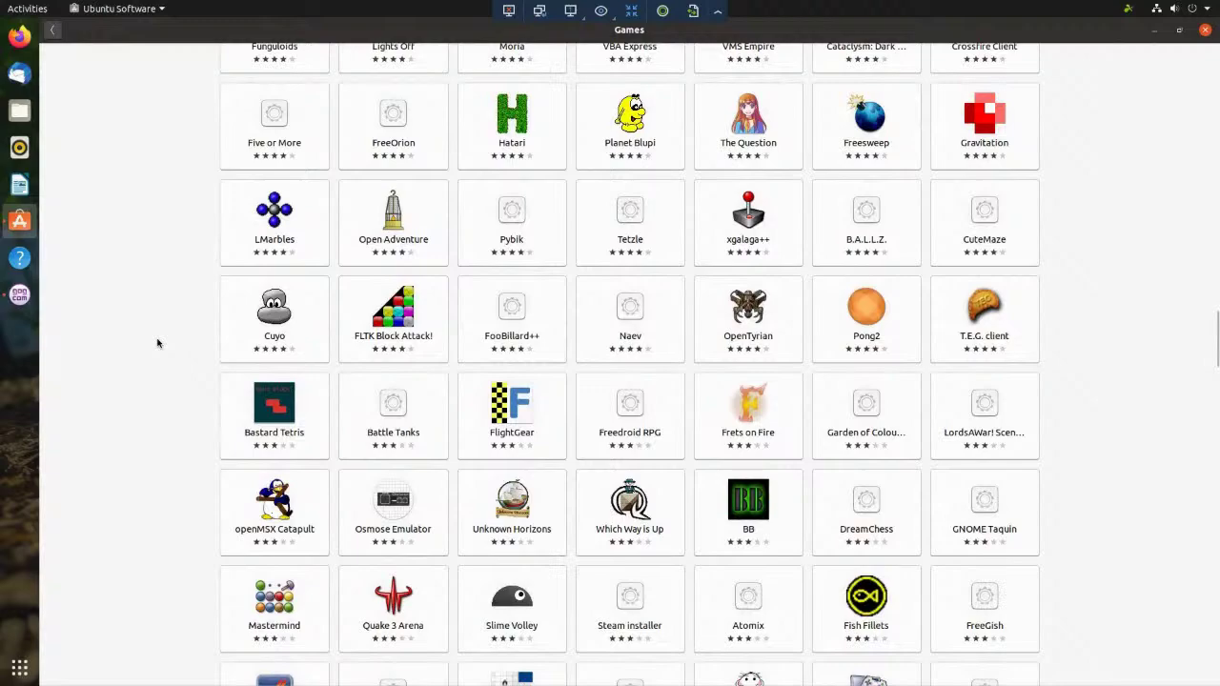
scroll(160, 342, down, 4)
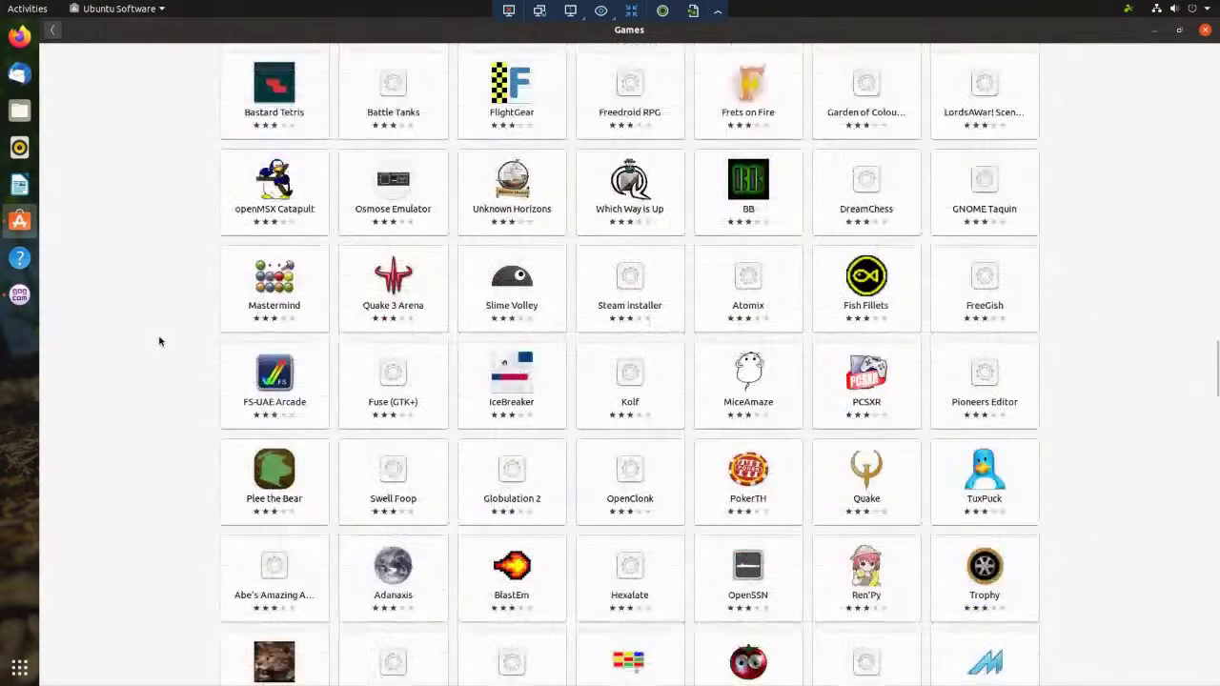
scroll(160, 341, down, 4)
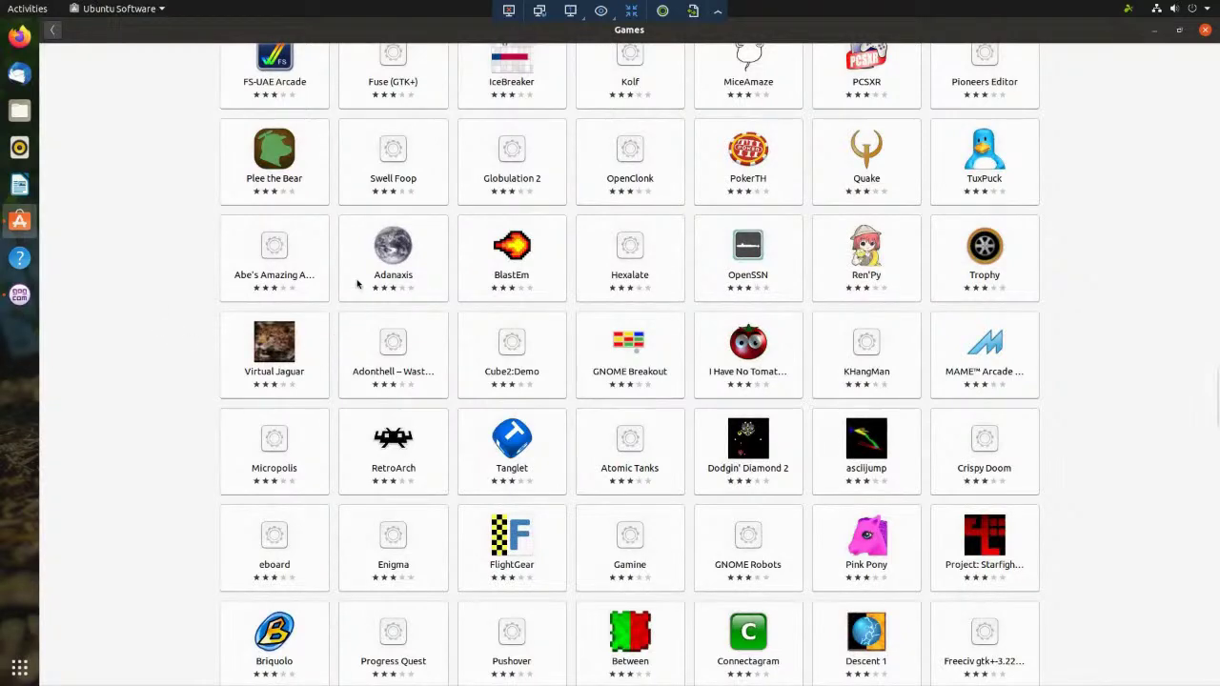
scroll(184, 83, down, 1)
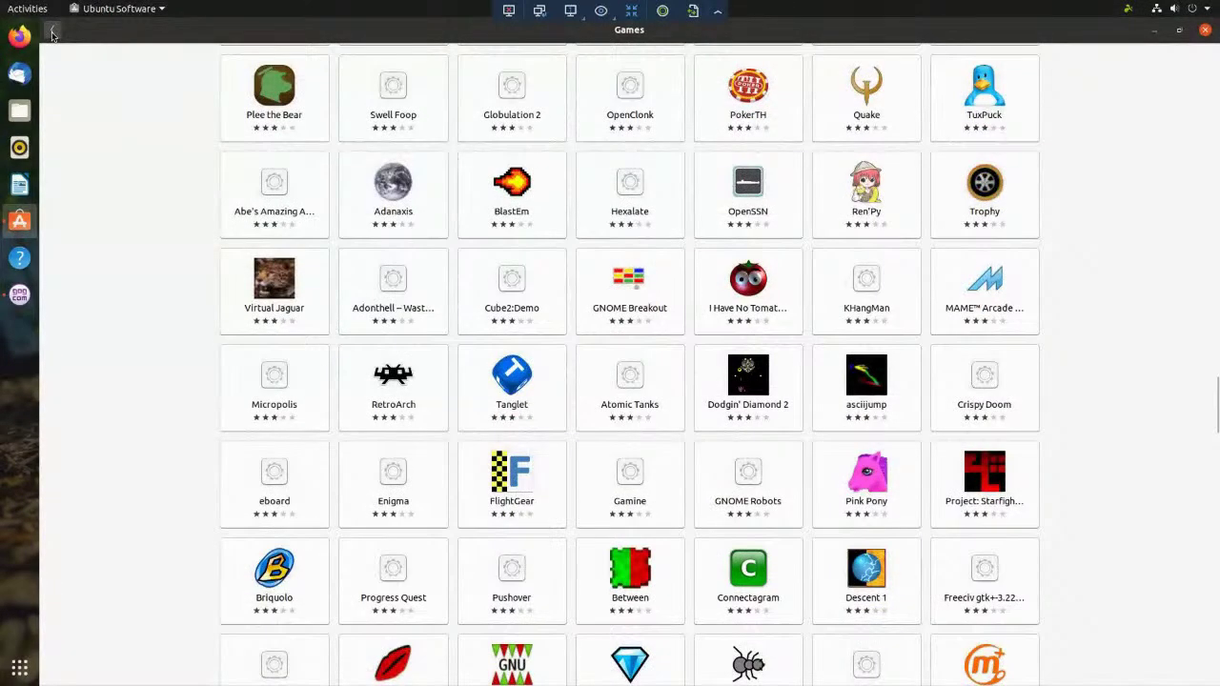
click(52, 29)
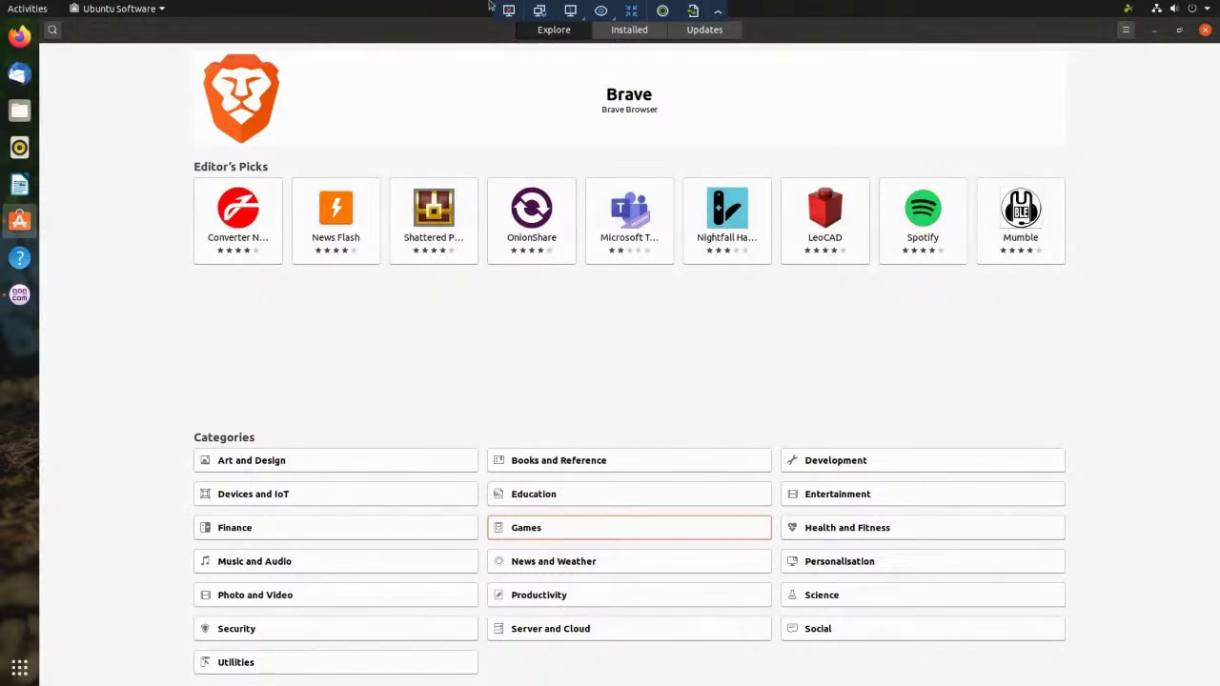
- Launch Firefox, search the web for 'hyperx mic' and open the 'Microphone | HyperX' result
click(20, 38)
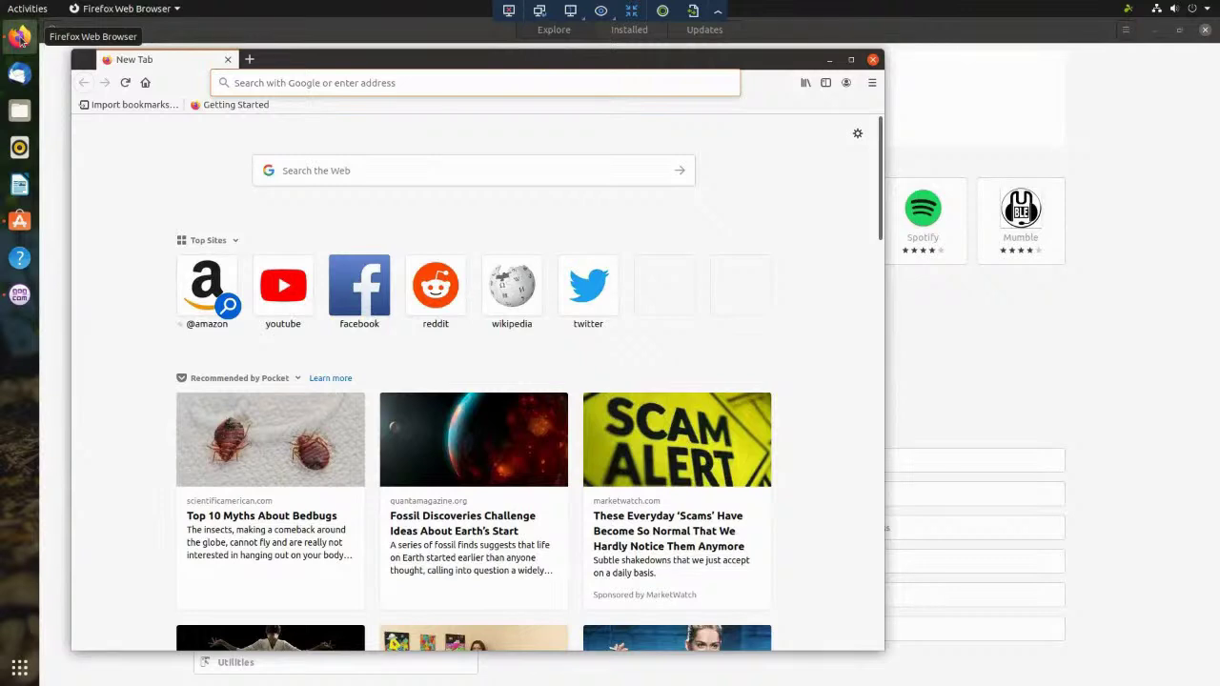
text(hy)
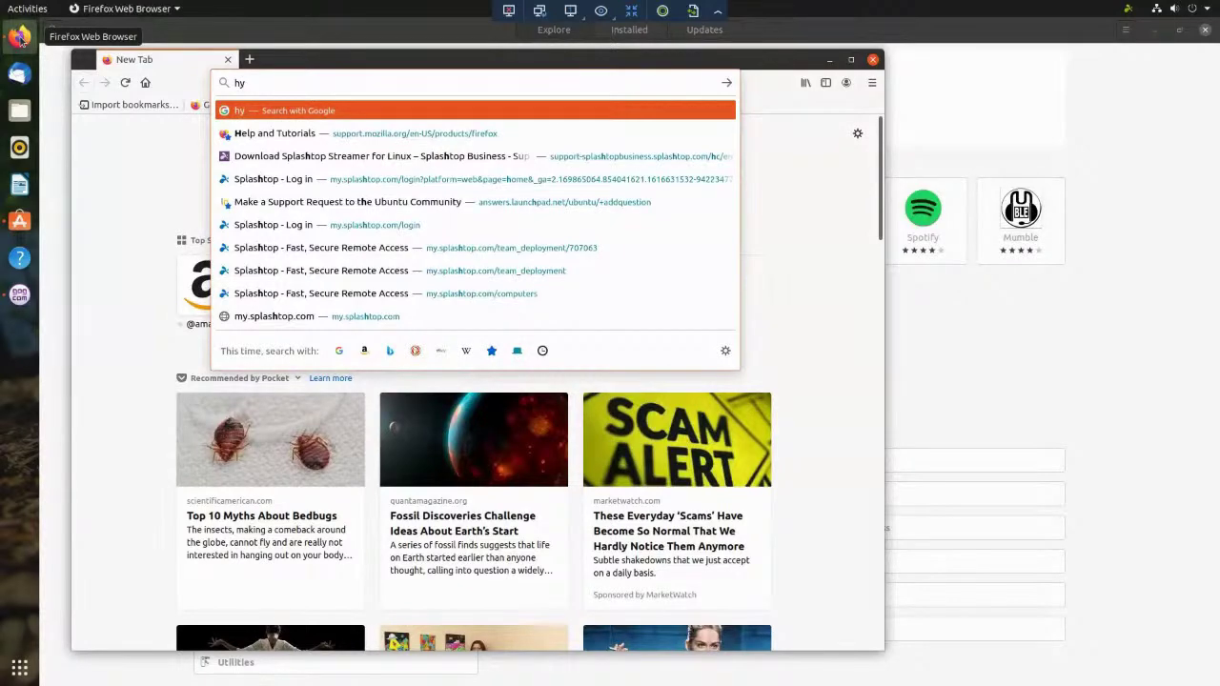
text(perx mic)
key(Return)
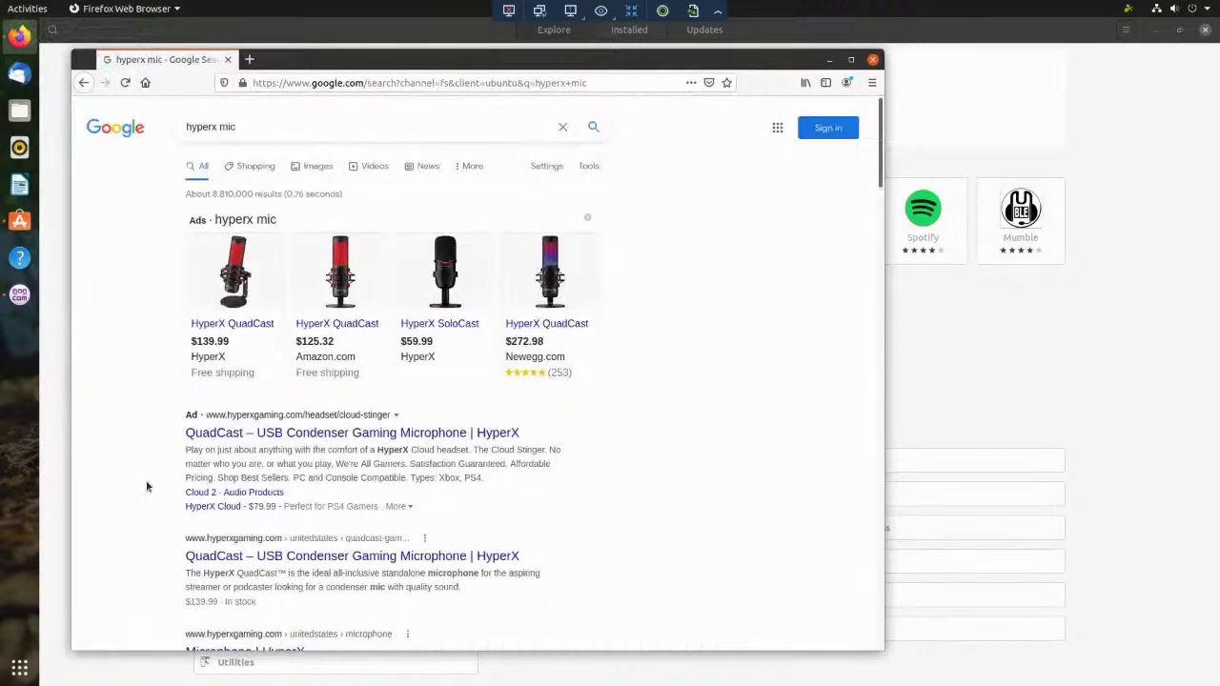
scroll(146, 487, down, 3)
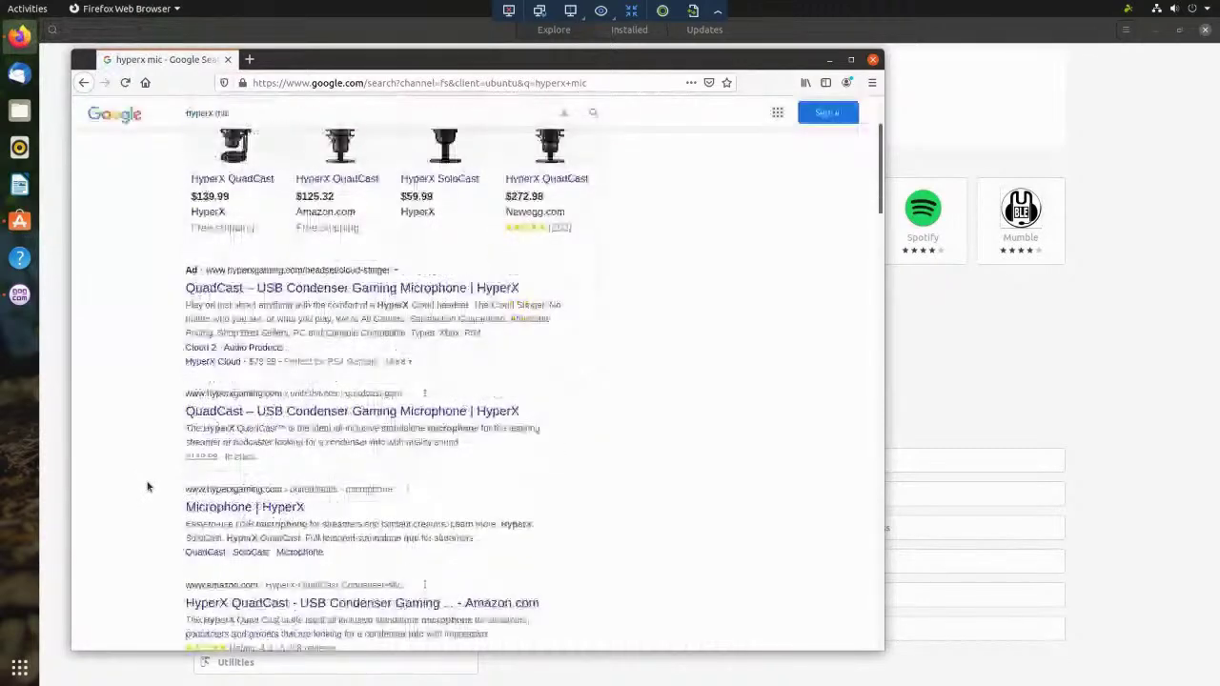
click(228, 510)
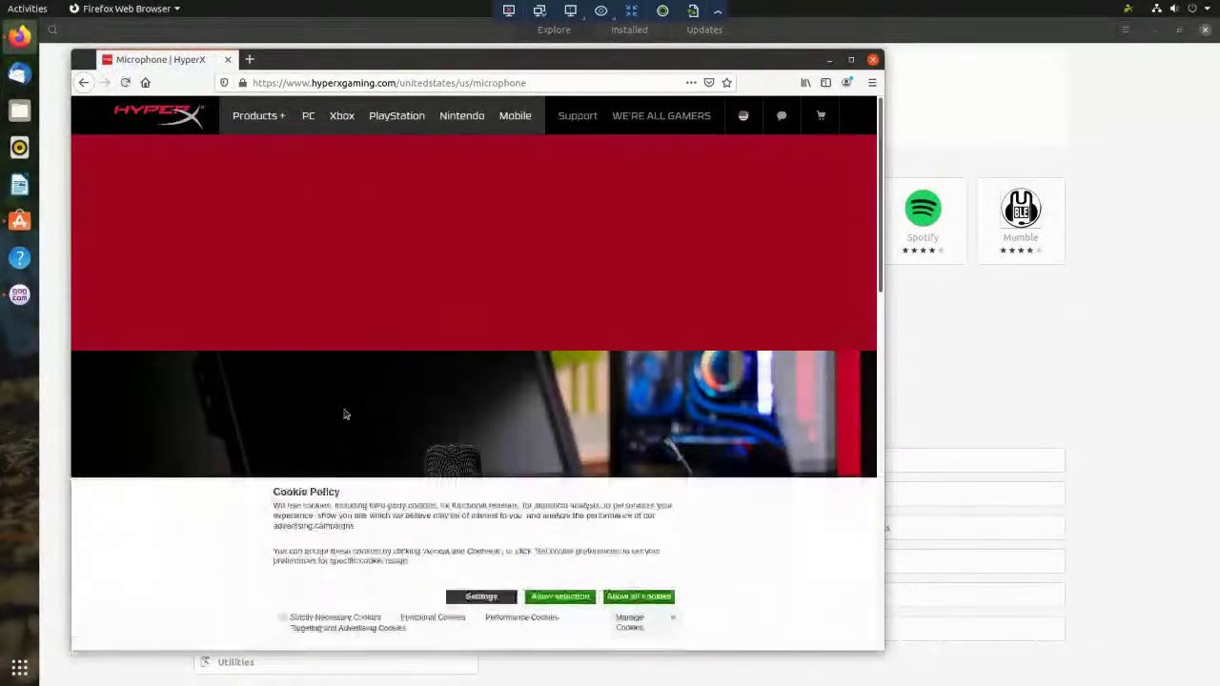
- Allow all cookies and close the sign-up popup on the HyperX page
click(638, 596)
scroll(477, 410, down, 3)
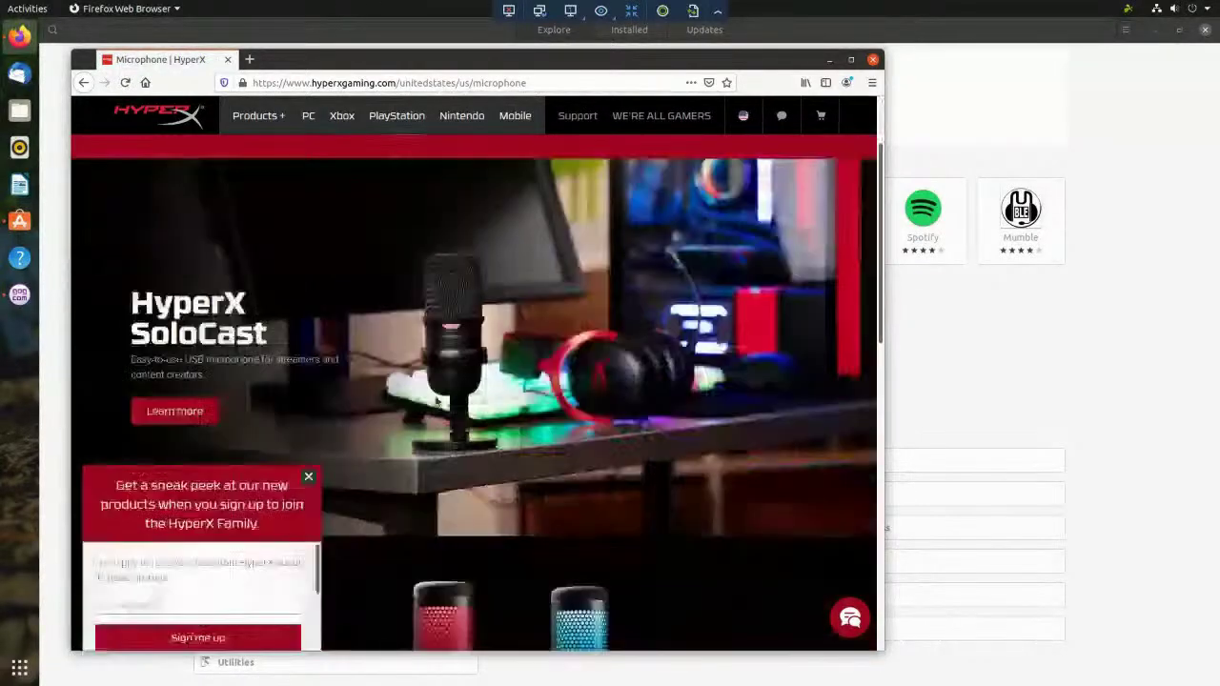
scroll(381, 410, down, 3)
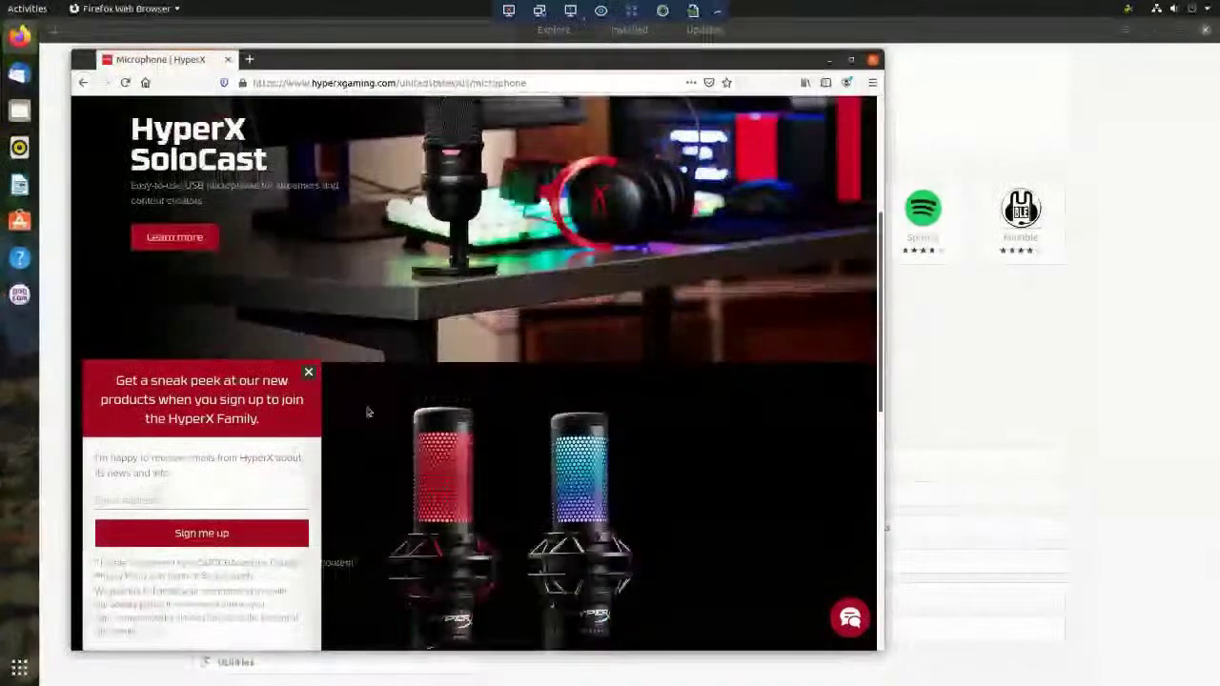
click(308, 372)
scroll(427, 369, up, 5)
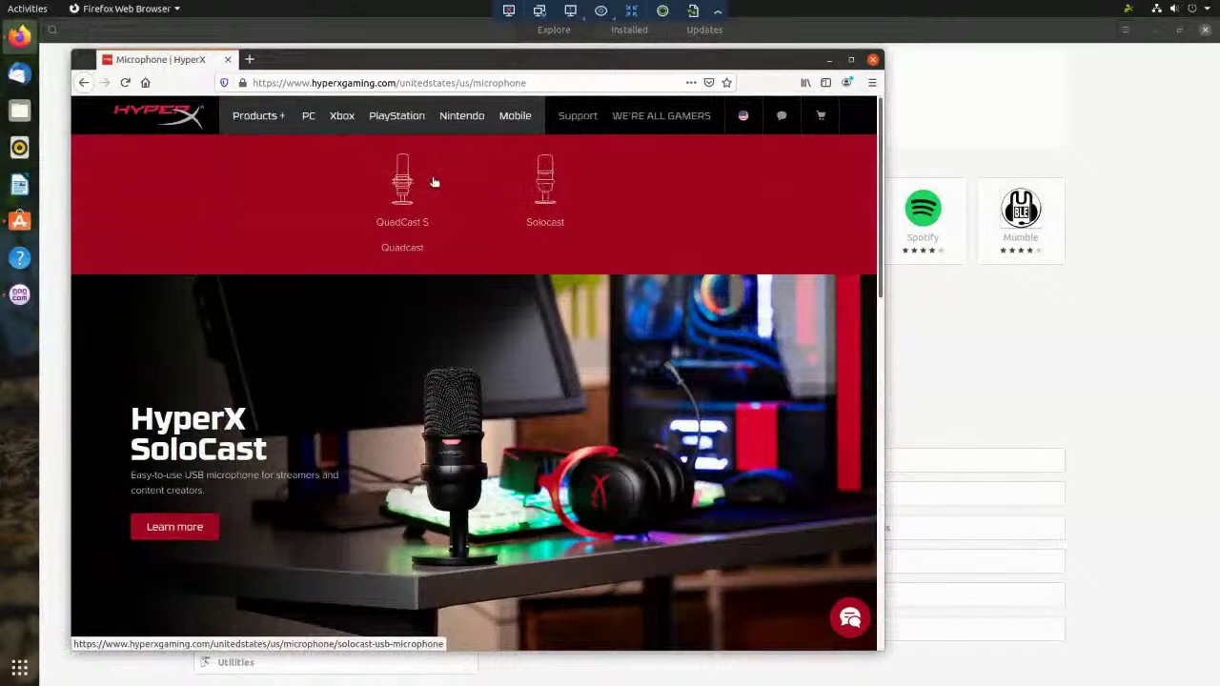
- Go to Products > Microphones and browse the QuadCast S, QuadCast and SoloCast listings
click(258, 118)
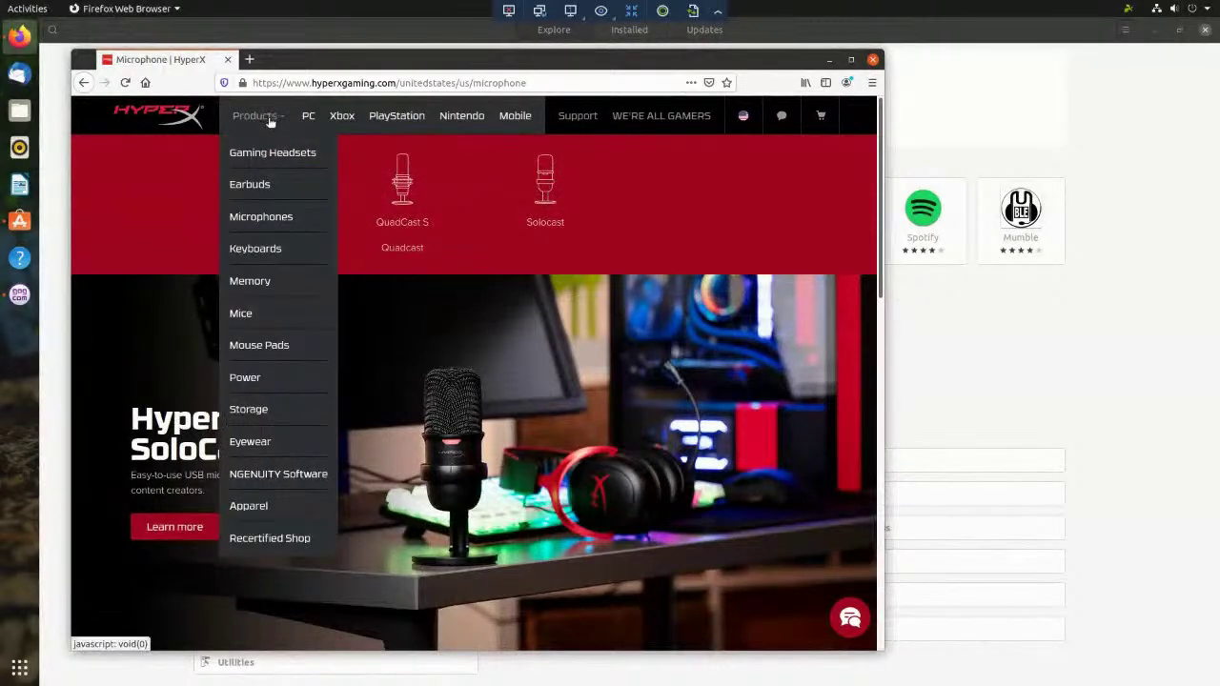
click(257, 218)
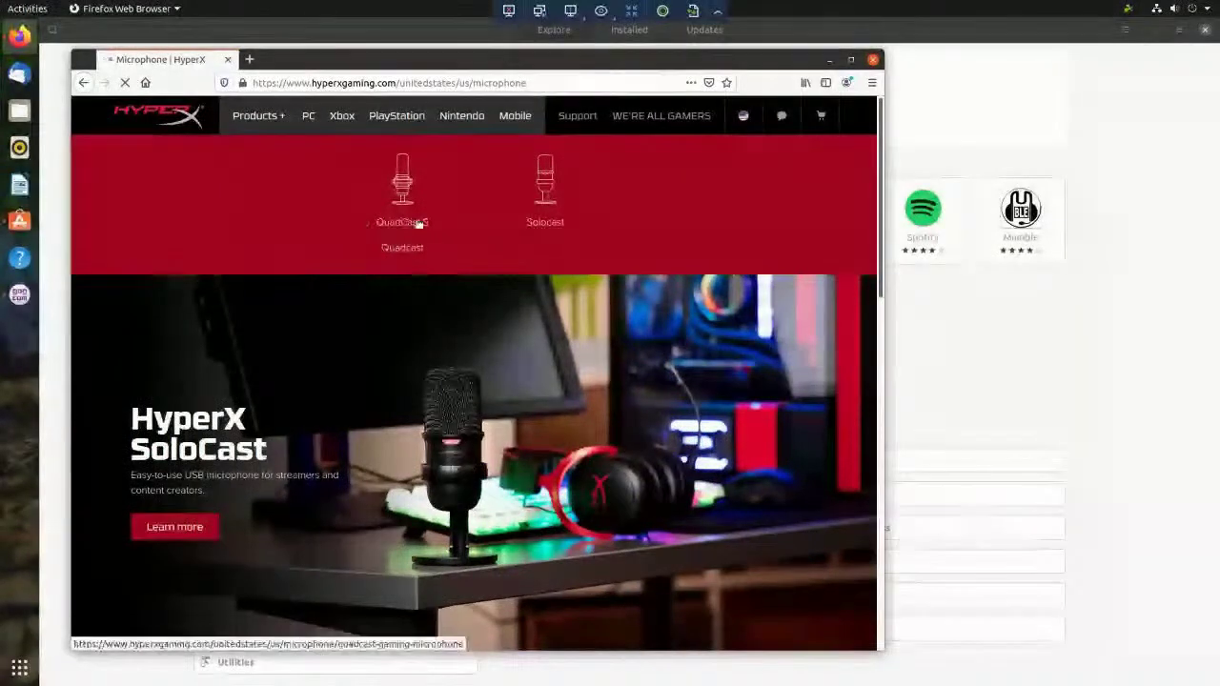
scroll(510, 430, down, 2)
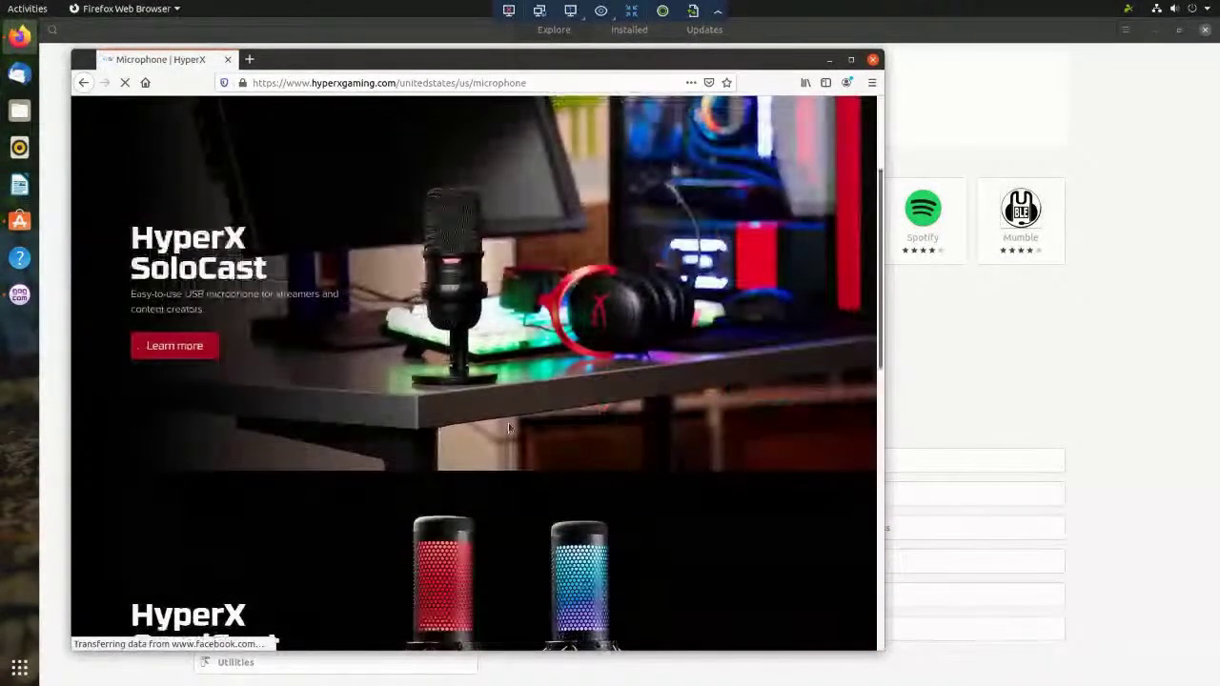
scroll(108, 347, down, 2)
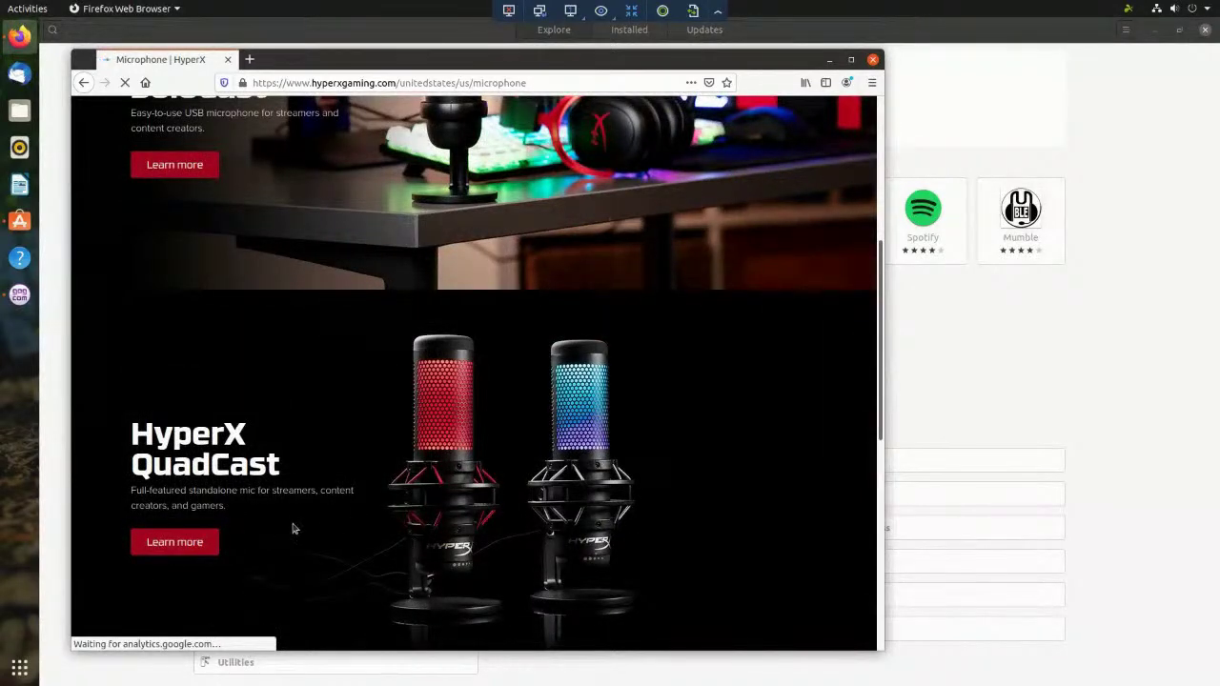
scroll(326, 520, down, 2)
scroll(344, 461, down, 2)
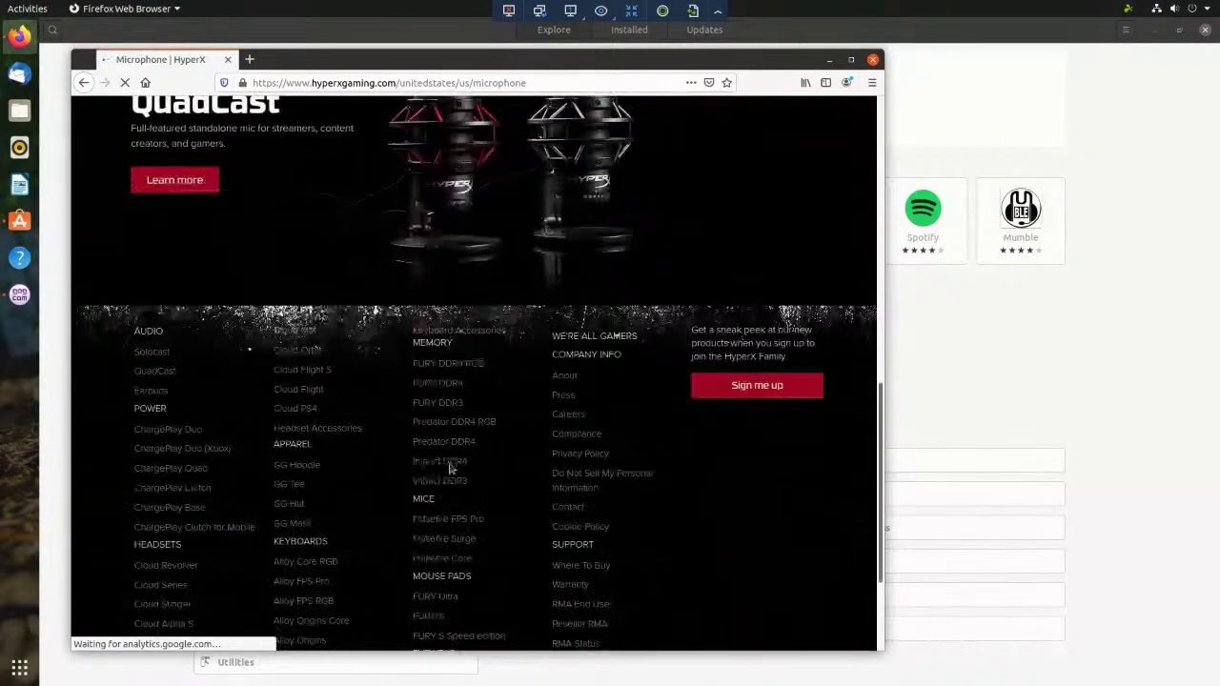
scroll(524, 467, down, 2)
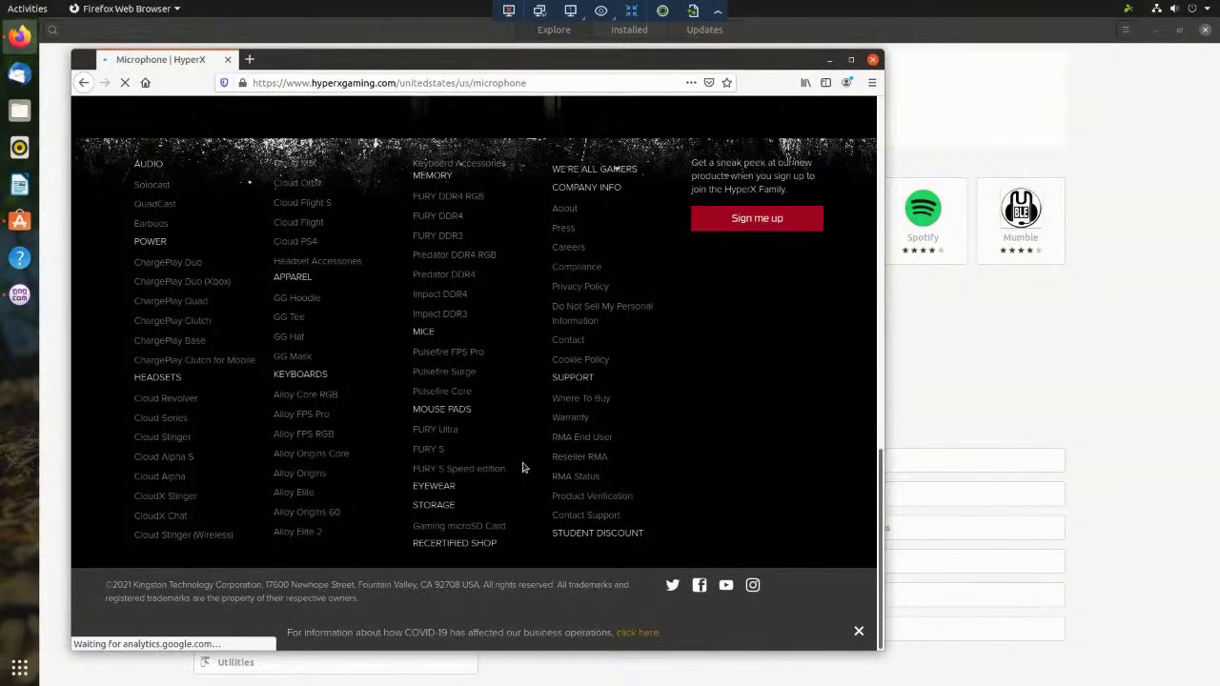
scroll(522, 467, up, 10)
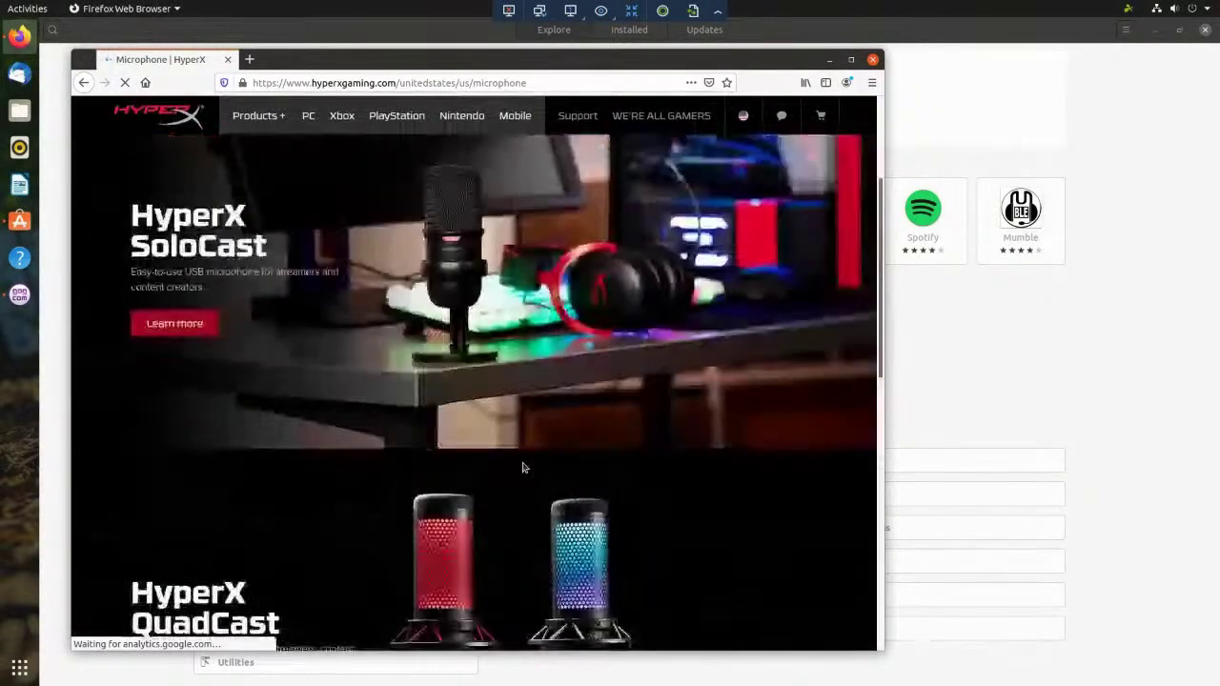
scroll(522, 465, up, 3)
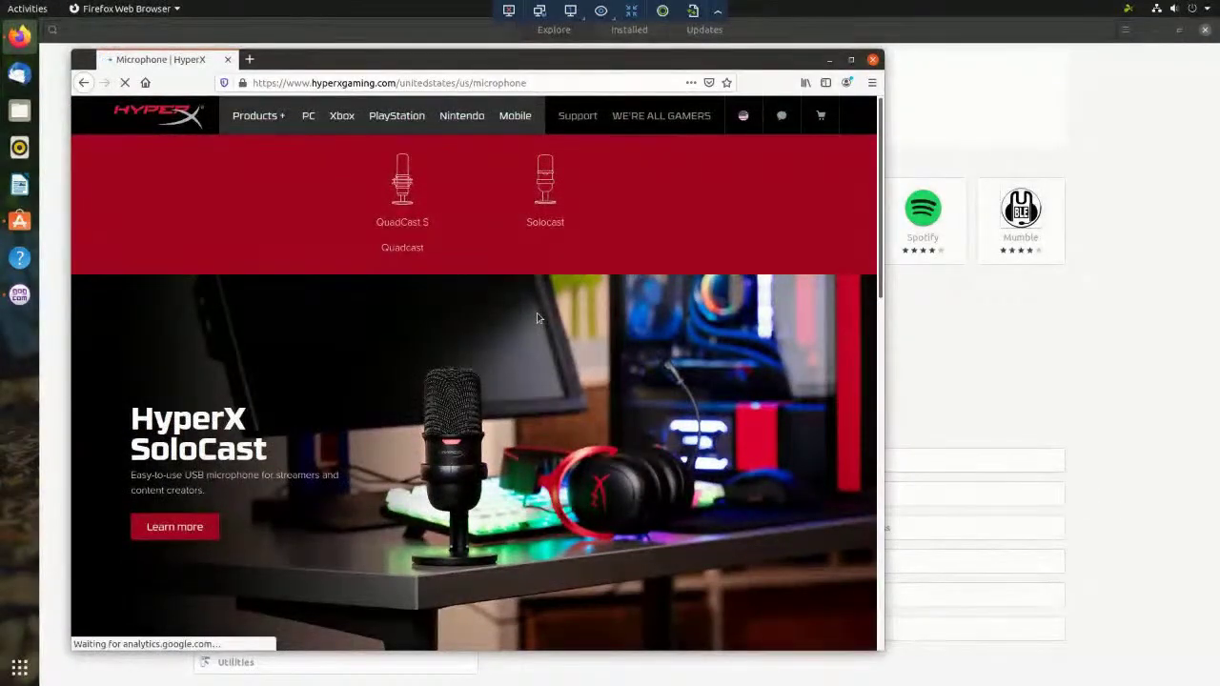
- Close Firefox to reveal Ubuntu Software's Explore page with the Brave banner and categories
click(873, 61)
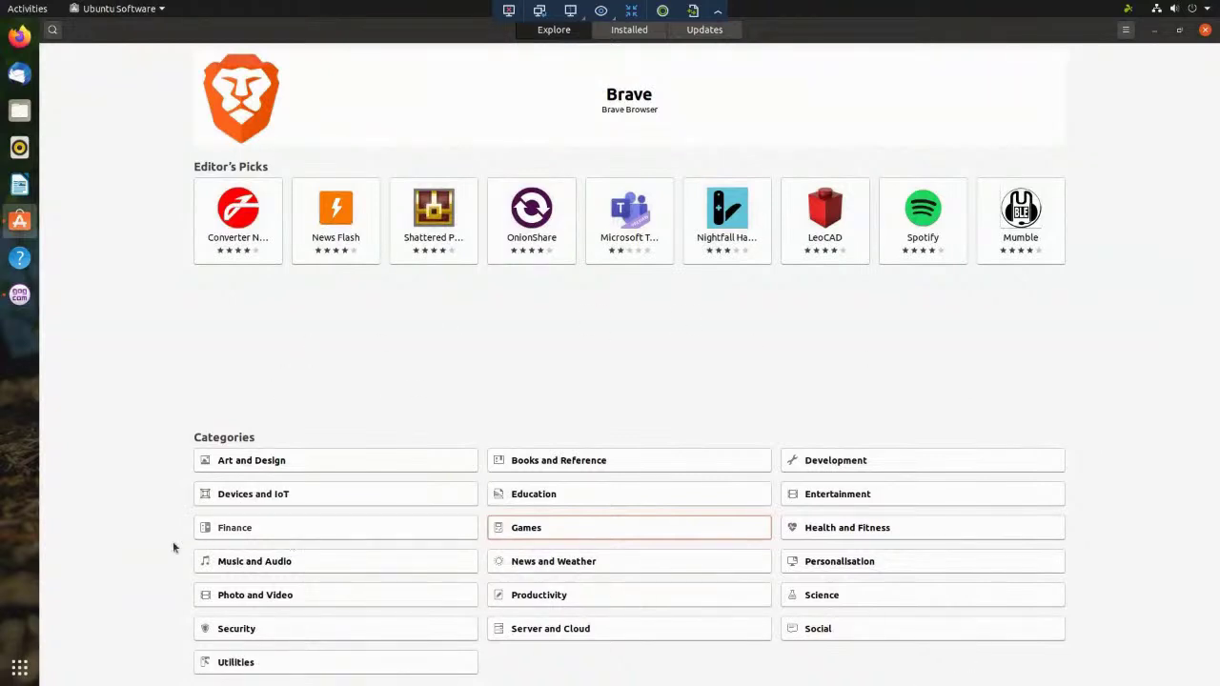
click(242, 562)
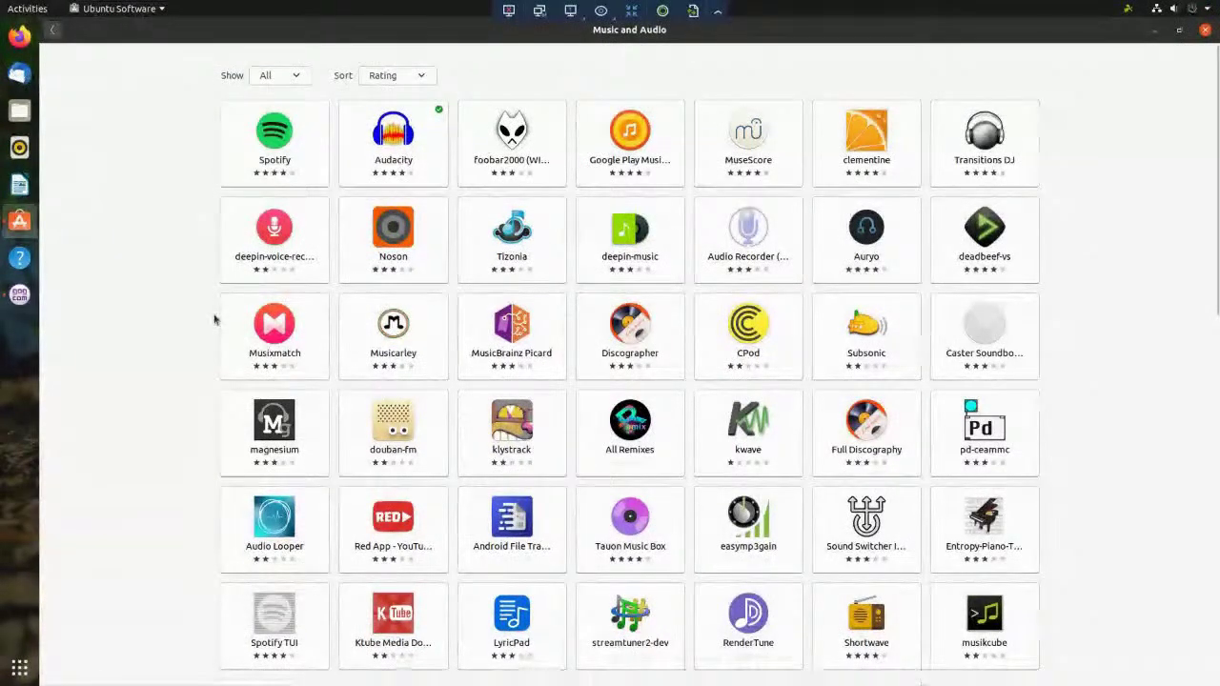
scroll(215, 320, down, 1)
scroll(216, 320, down, 4)
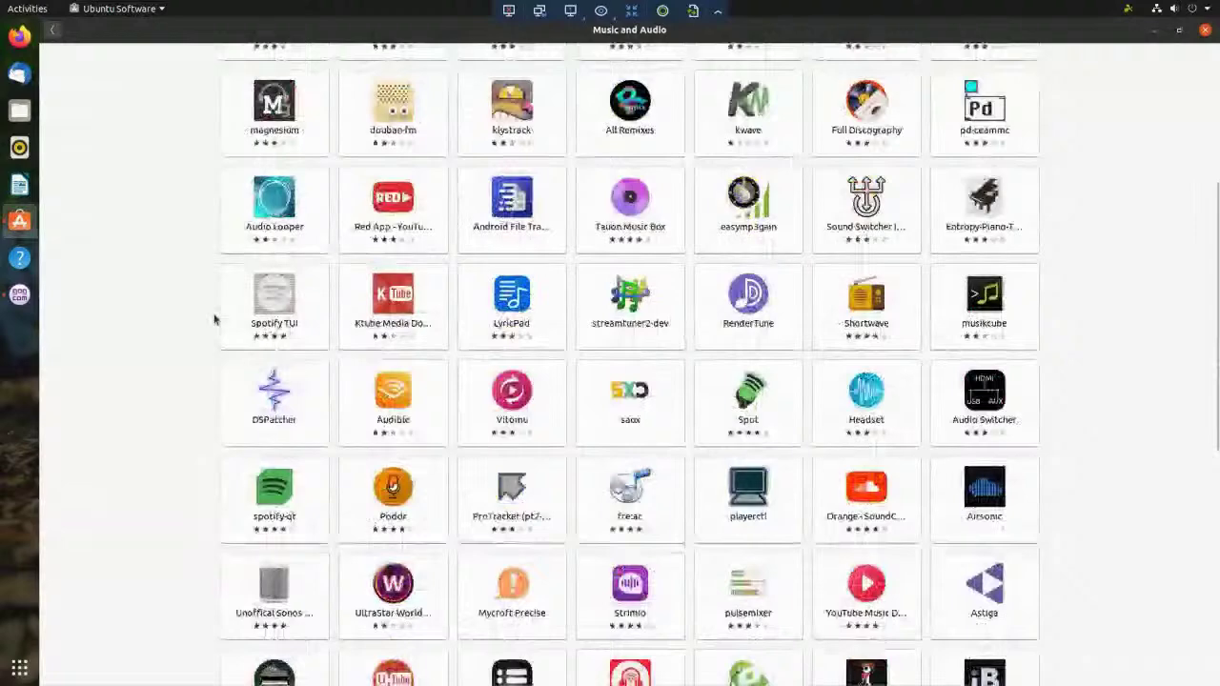
scroll(216, 320, down, 2)
scroll(216, 320, down, 1)
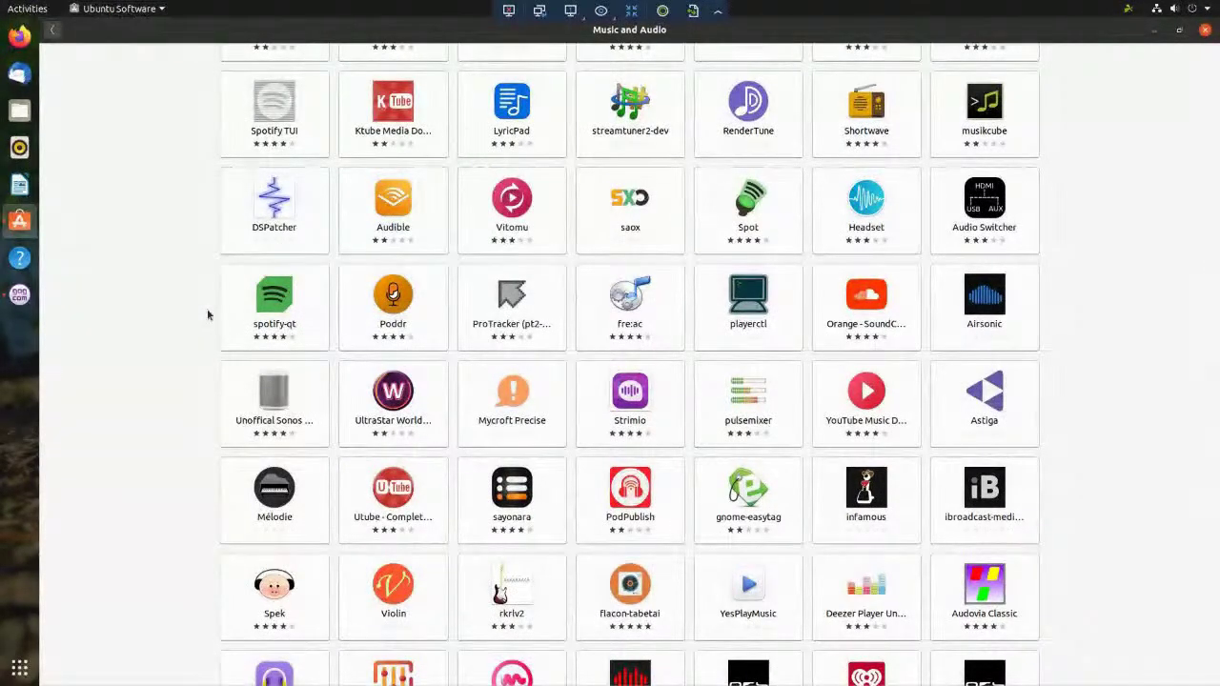
scroll(208, 315, down, 4)
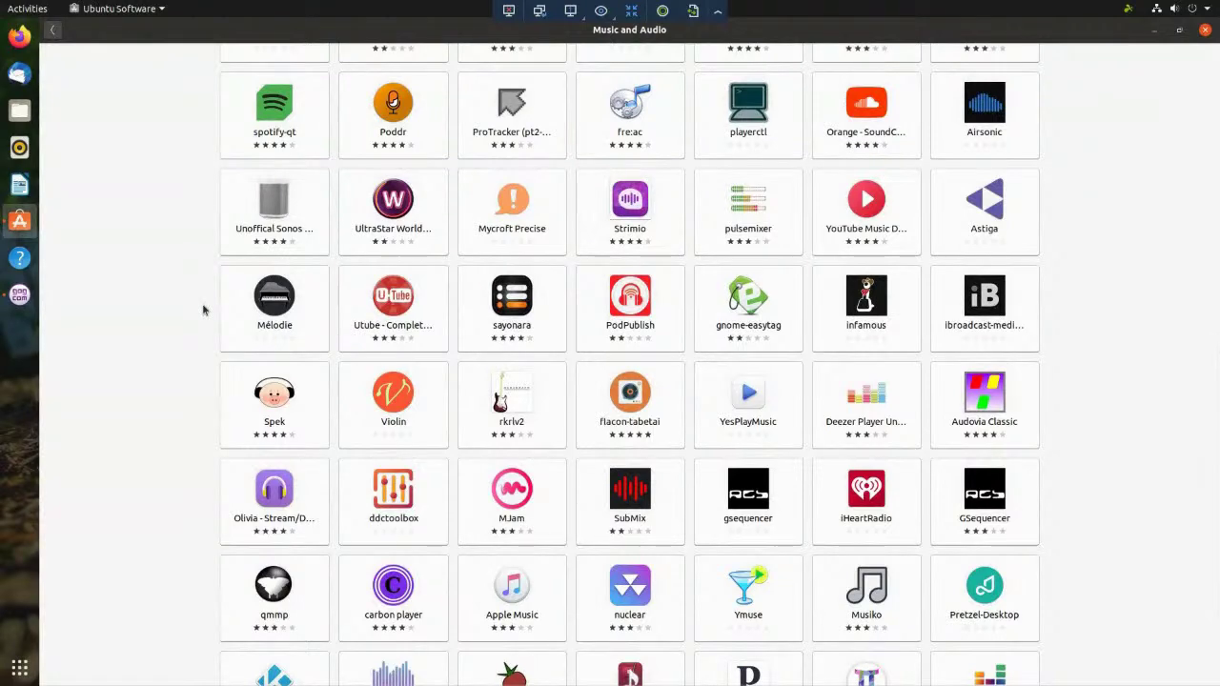
scroll(203, 310, down, 1)
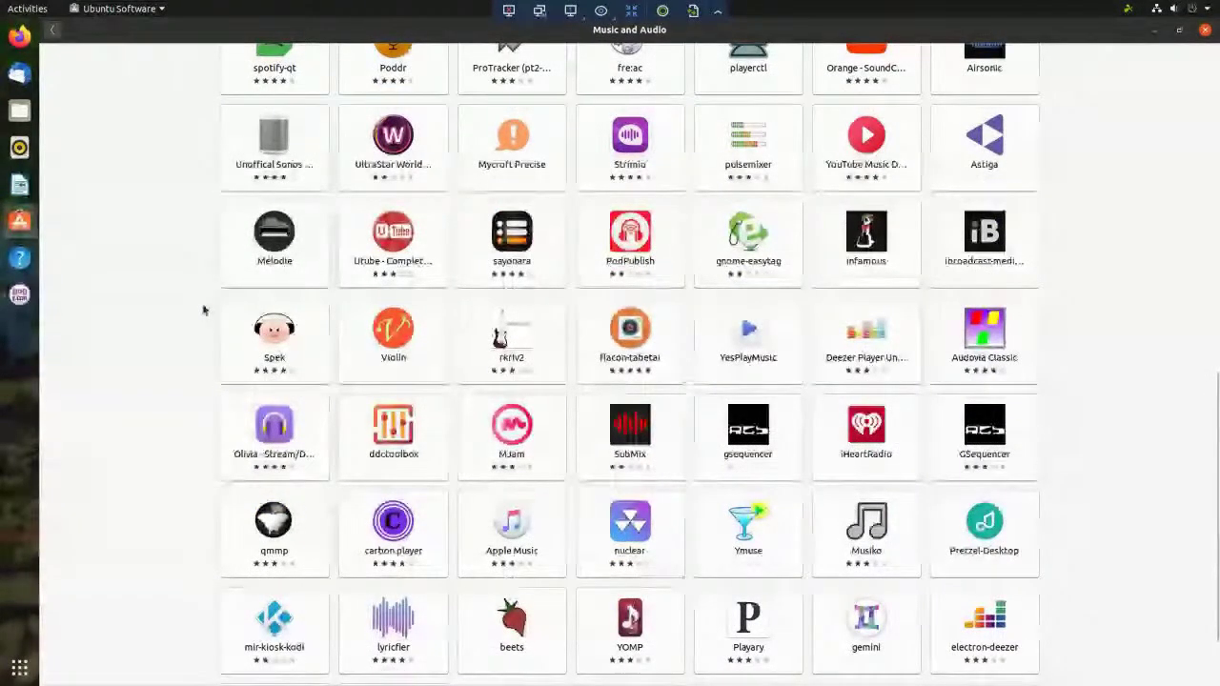
scroll(203, 310, down, 2)
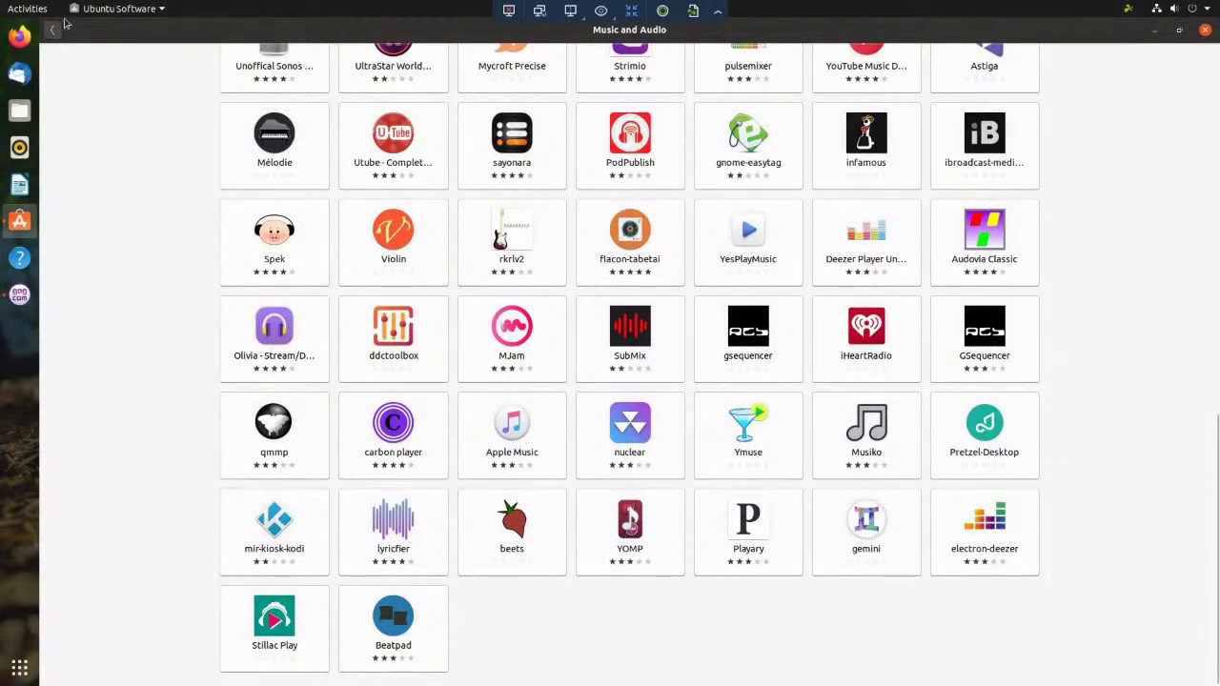
click(55, 32)
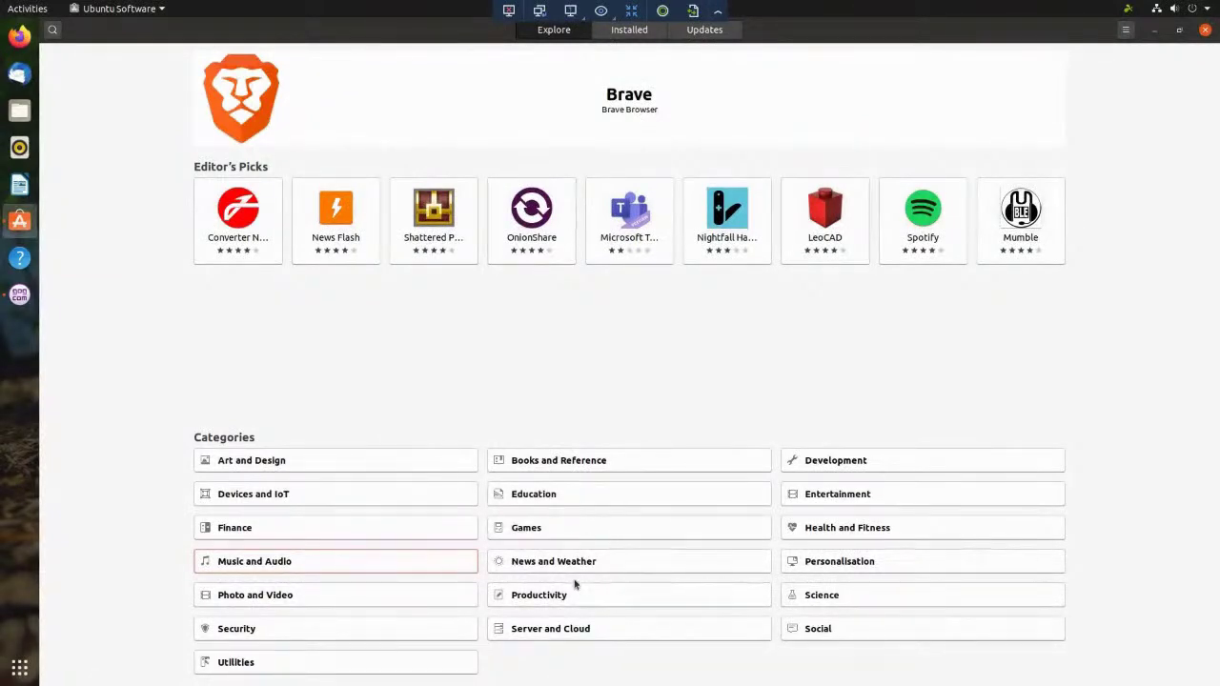
- Open the Personalisation category to list apps like Snap Store, pop-themes and yaru-colors by rating
click(915, 561)
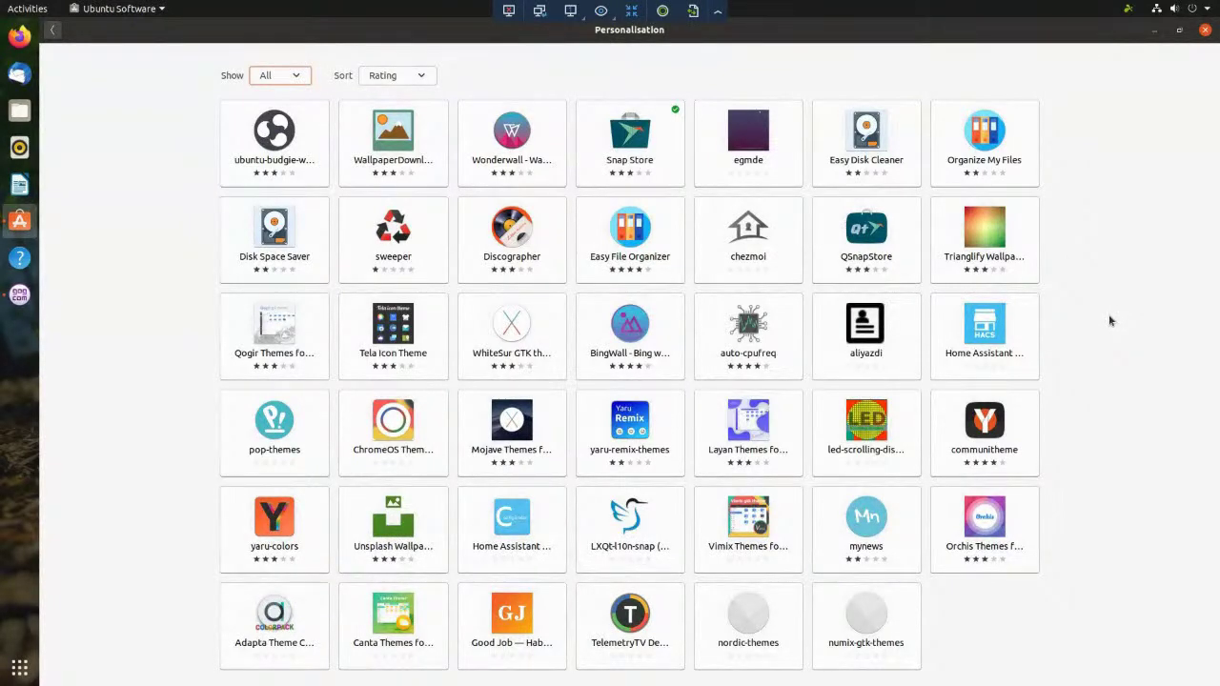
- Go back from Personalisation to the Explore overview with Editor's Picks and Categories
click(52, 31)
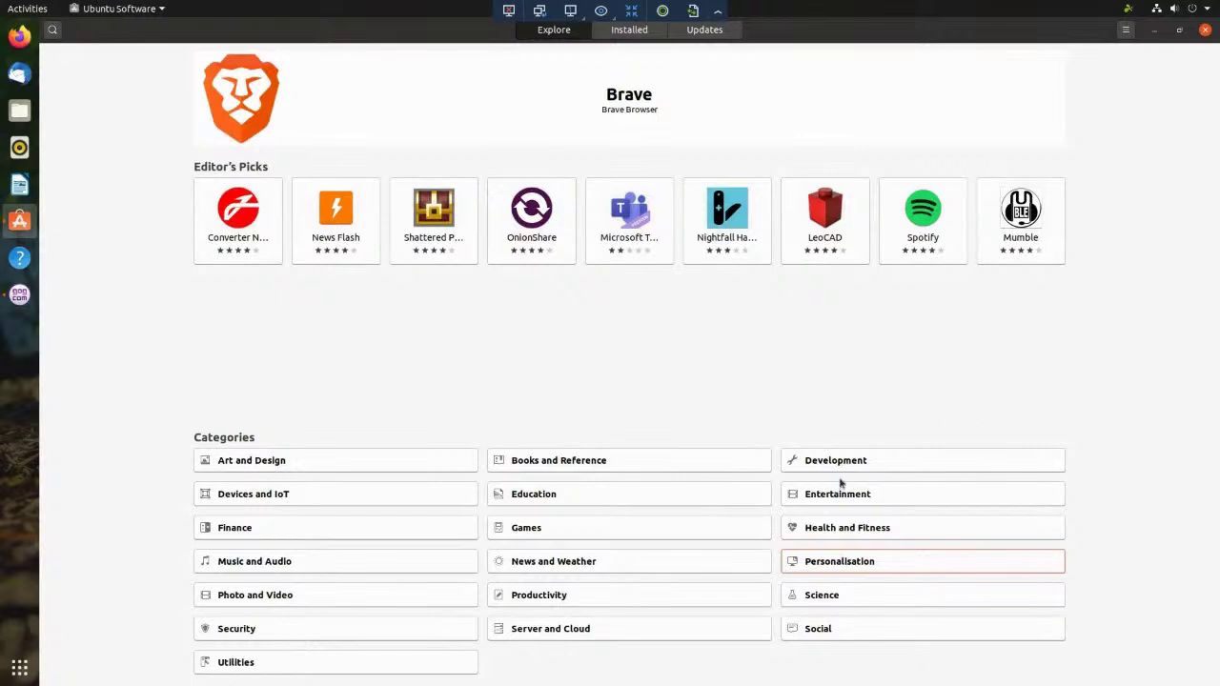
- Open the Development category and view Visual Studio Code's details page with its 1244 ratings
click(880, 463)
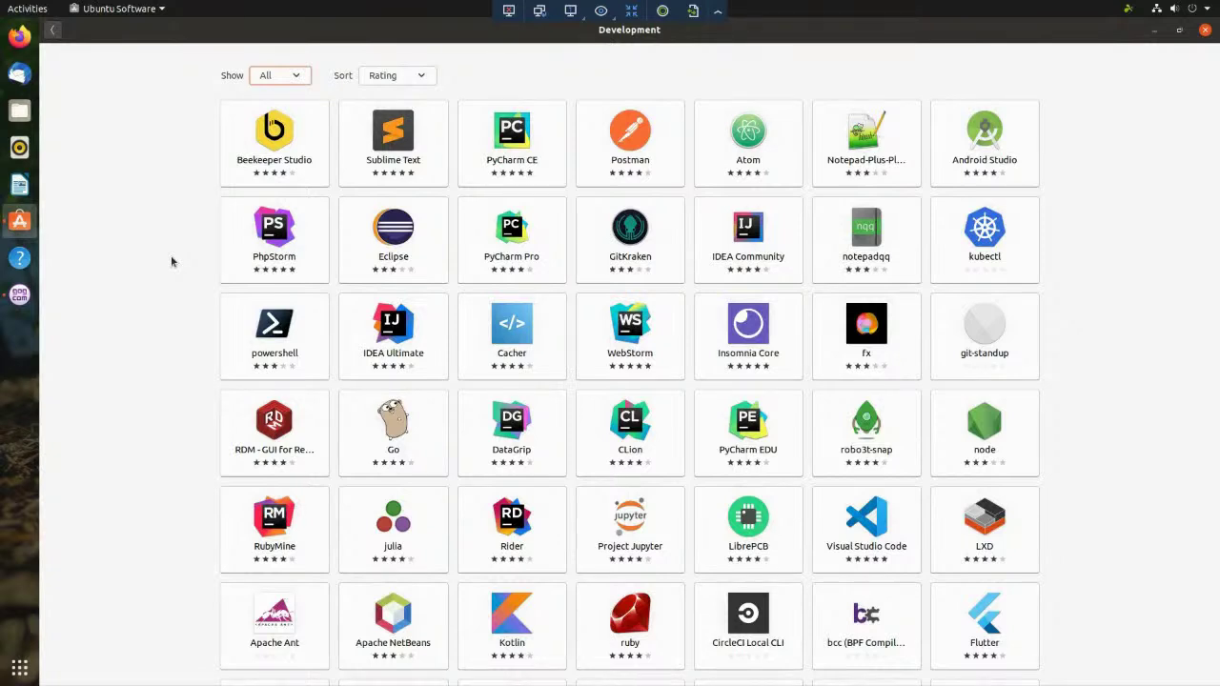
click(849, 516)
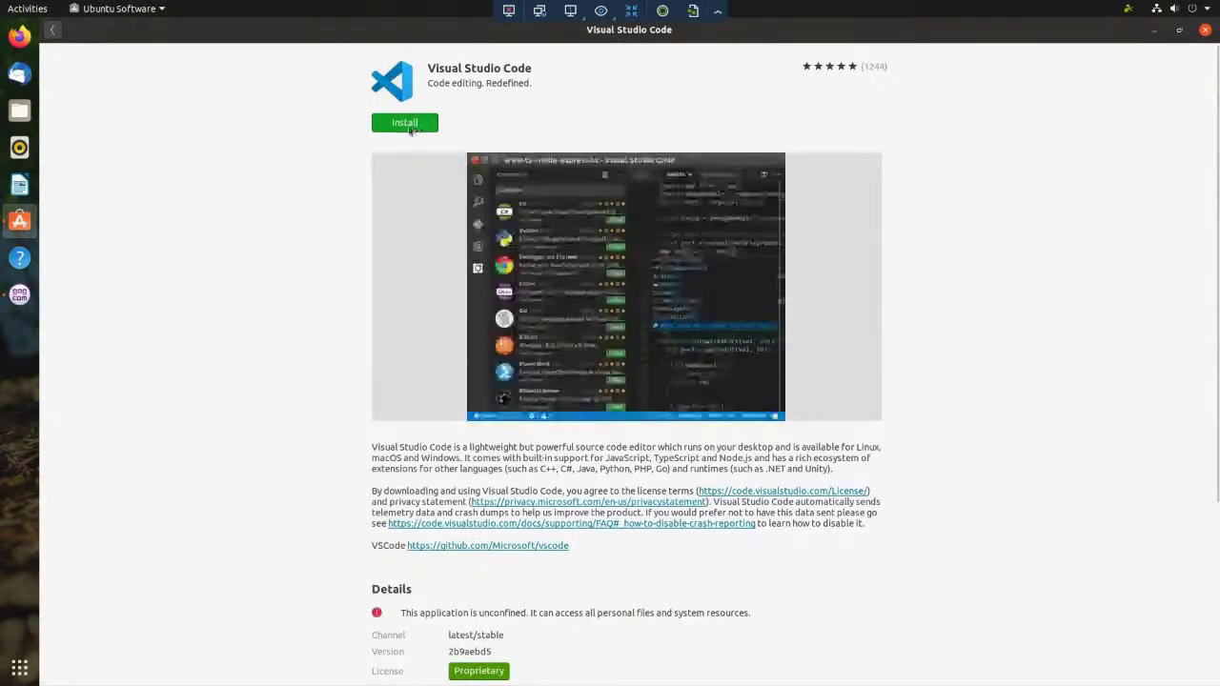
- Start installing Visual Studio Code and authorise it with the account password
click(406, 129)
text(**********)
key(Return)
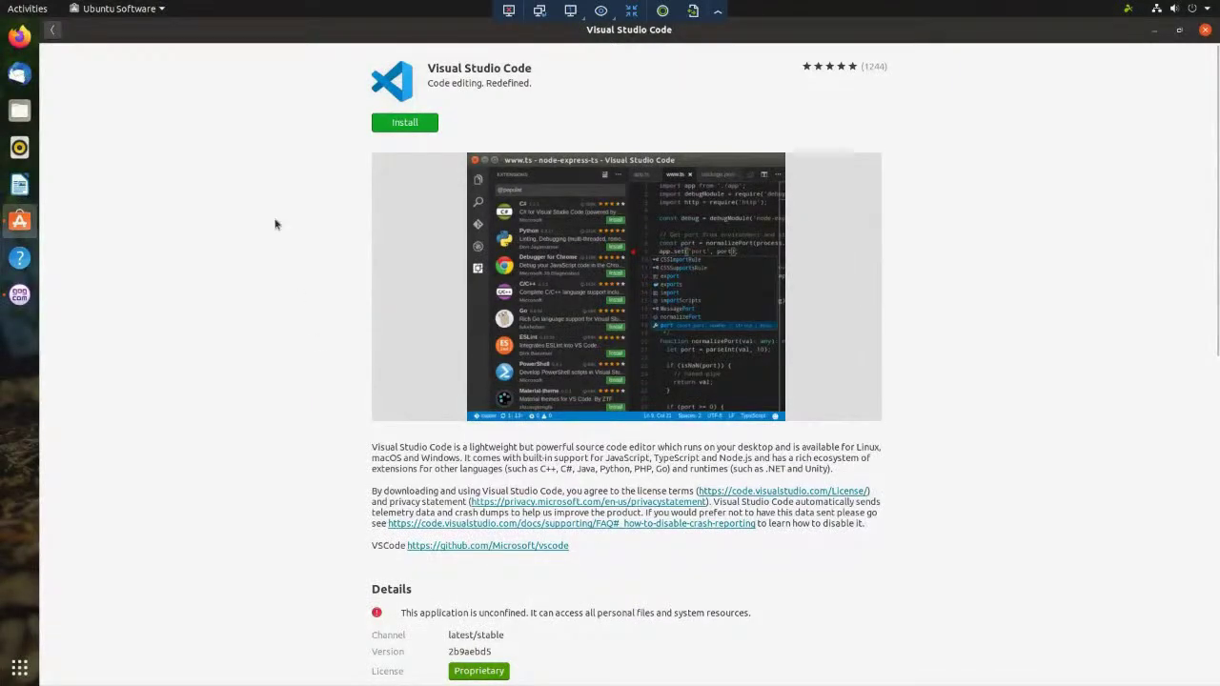
- Retry the Visual Studio Code install, dismiss the install-error notice, and open a new Firefox window
click(24, 38)
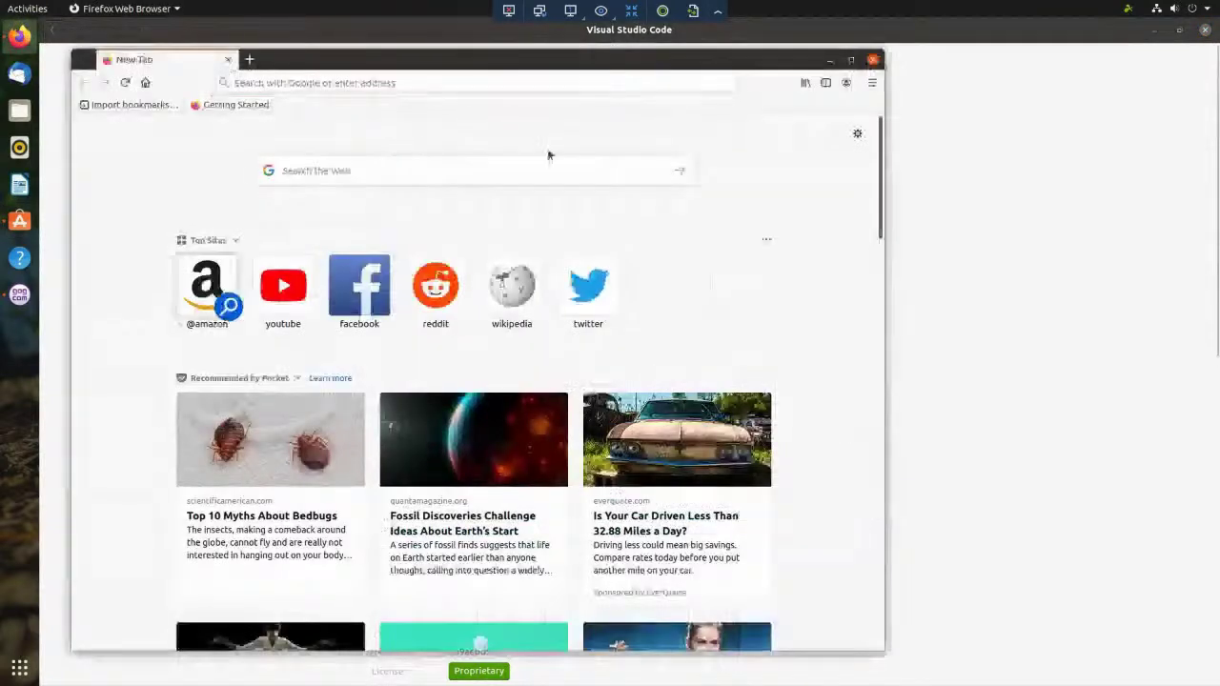
click(1035, 114)
click(436, 122)
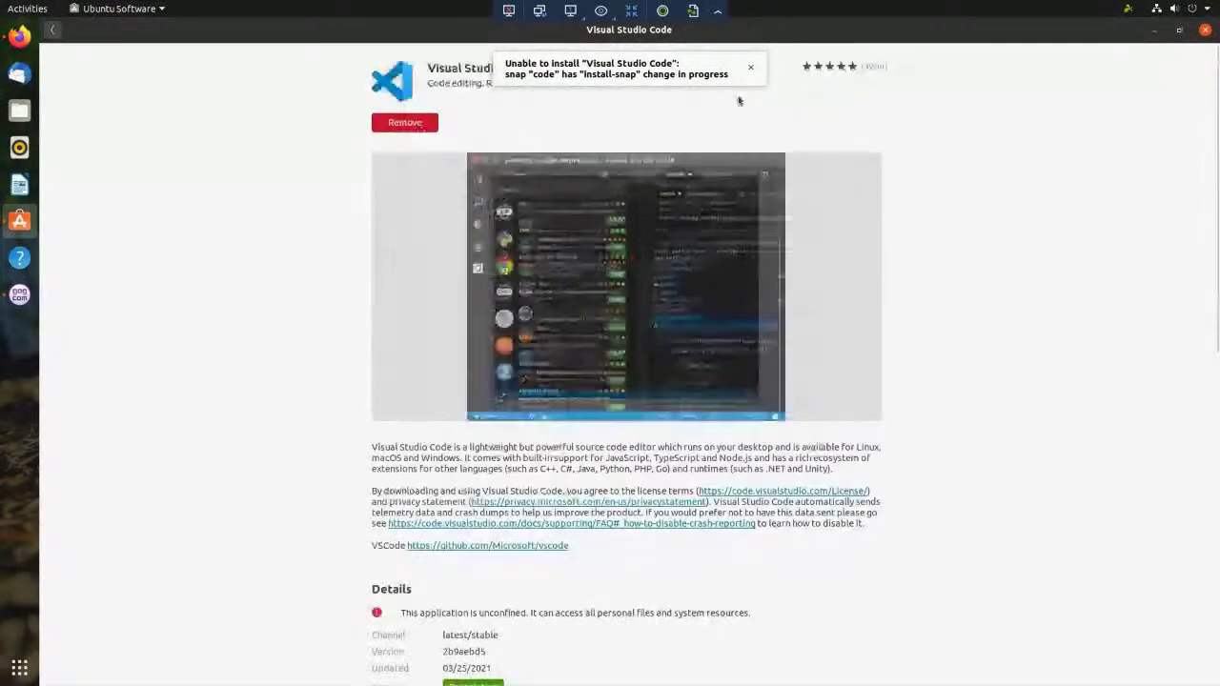
click(750, 67)
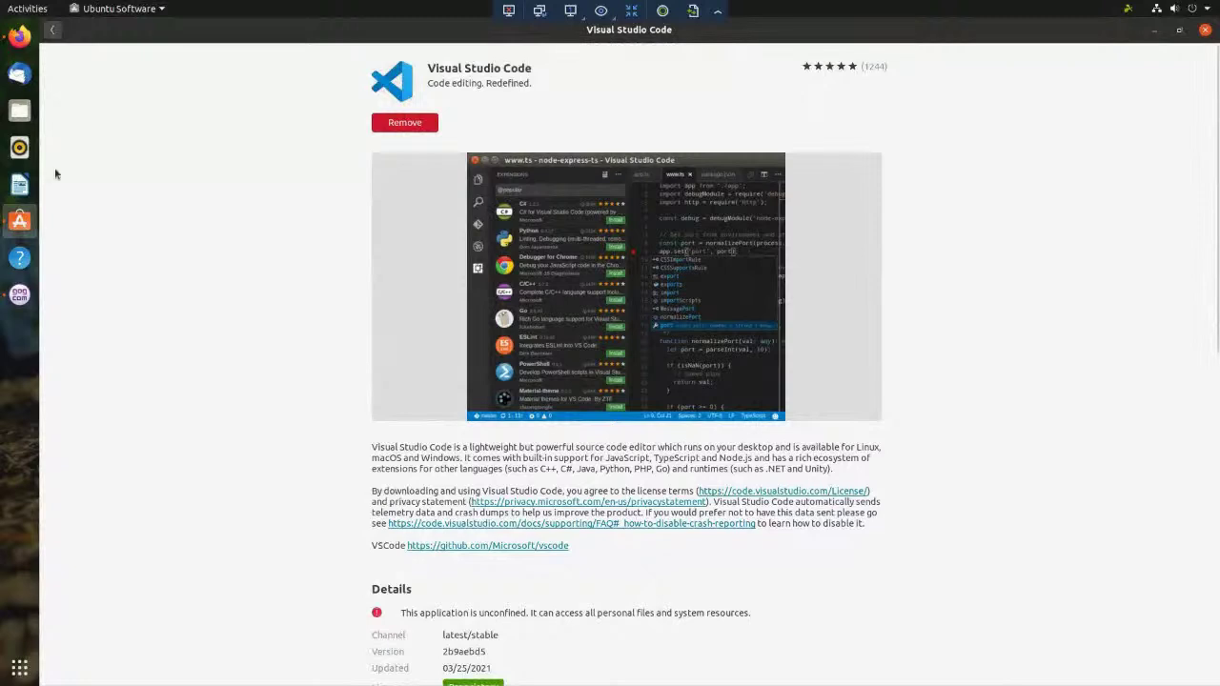
click(18, 37)
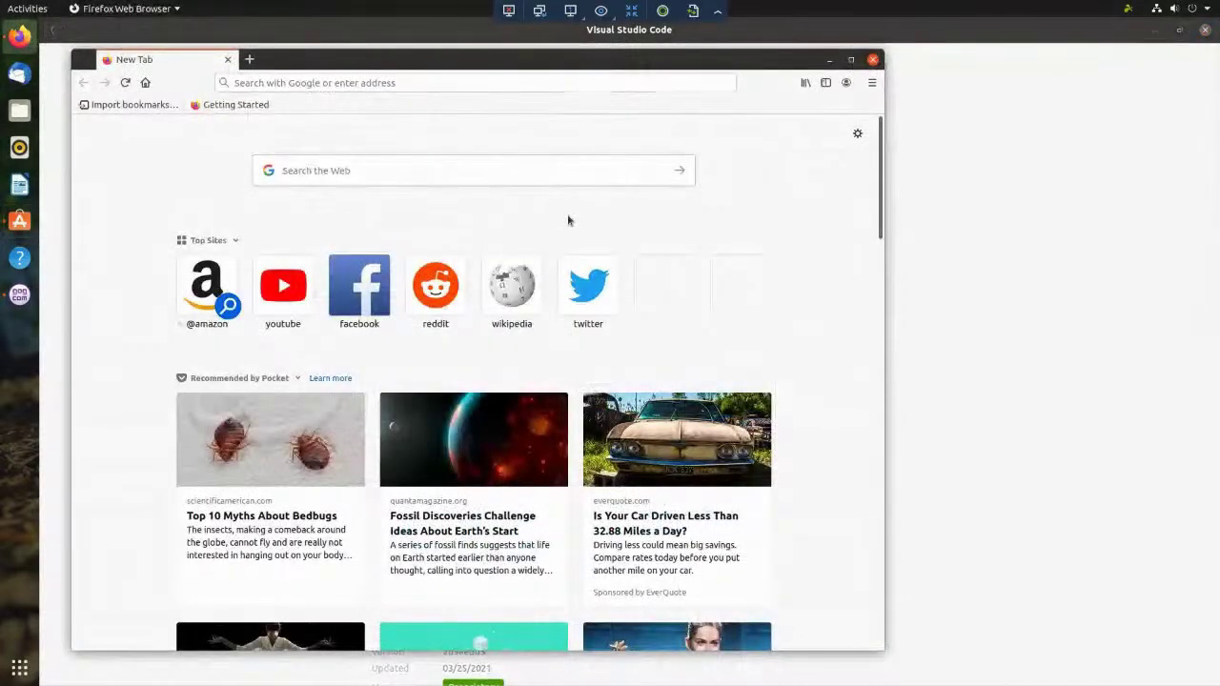
- Search the web for avlinux and open the AV Linux page on DistroWatch.com
key(ctrl+l)
text(avlinux)
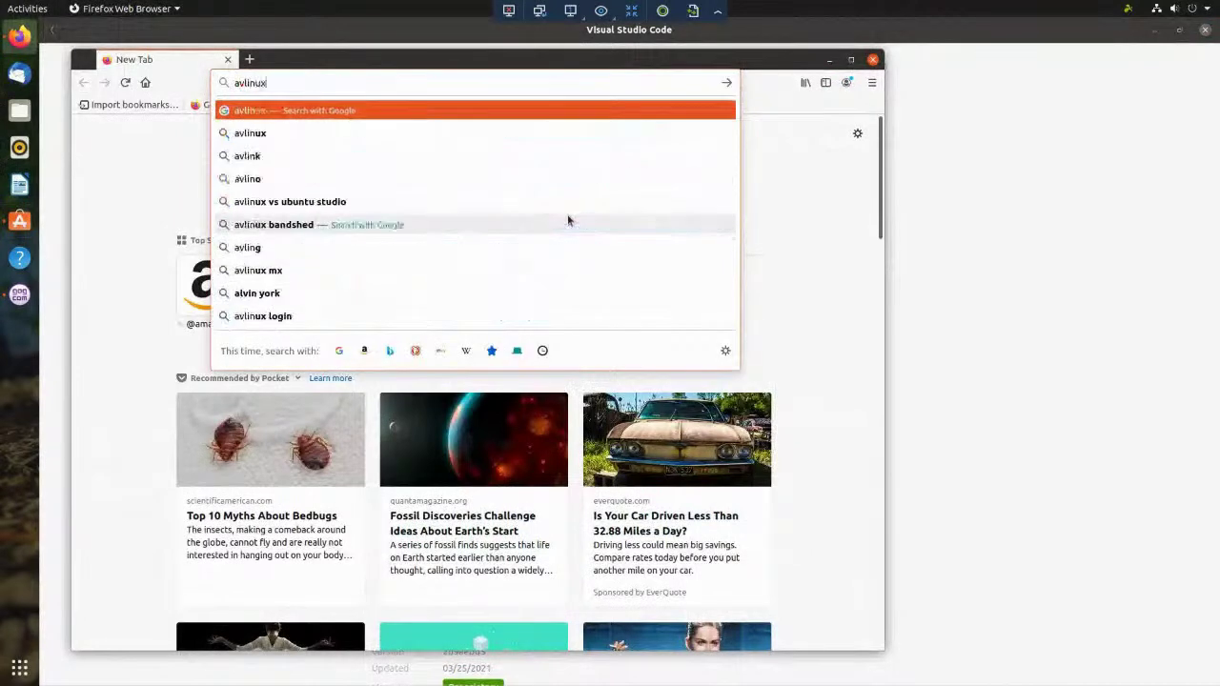
key(Return)
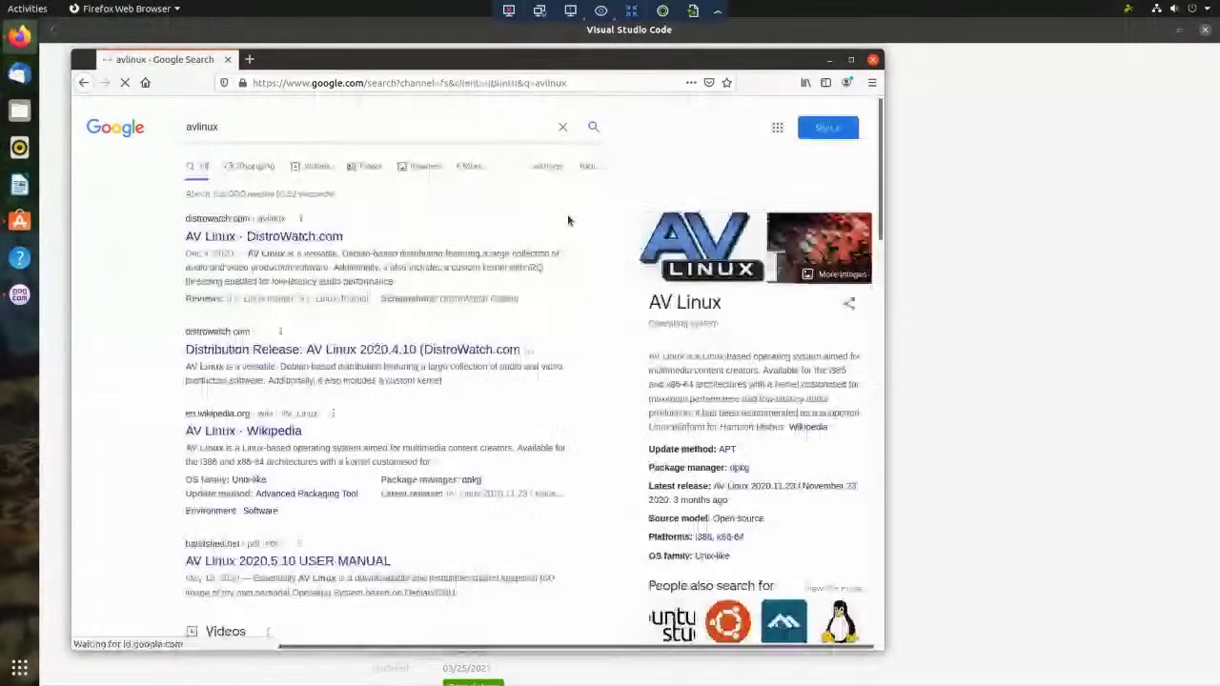
click(307, 238)
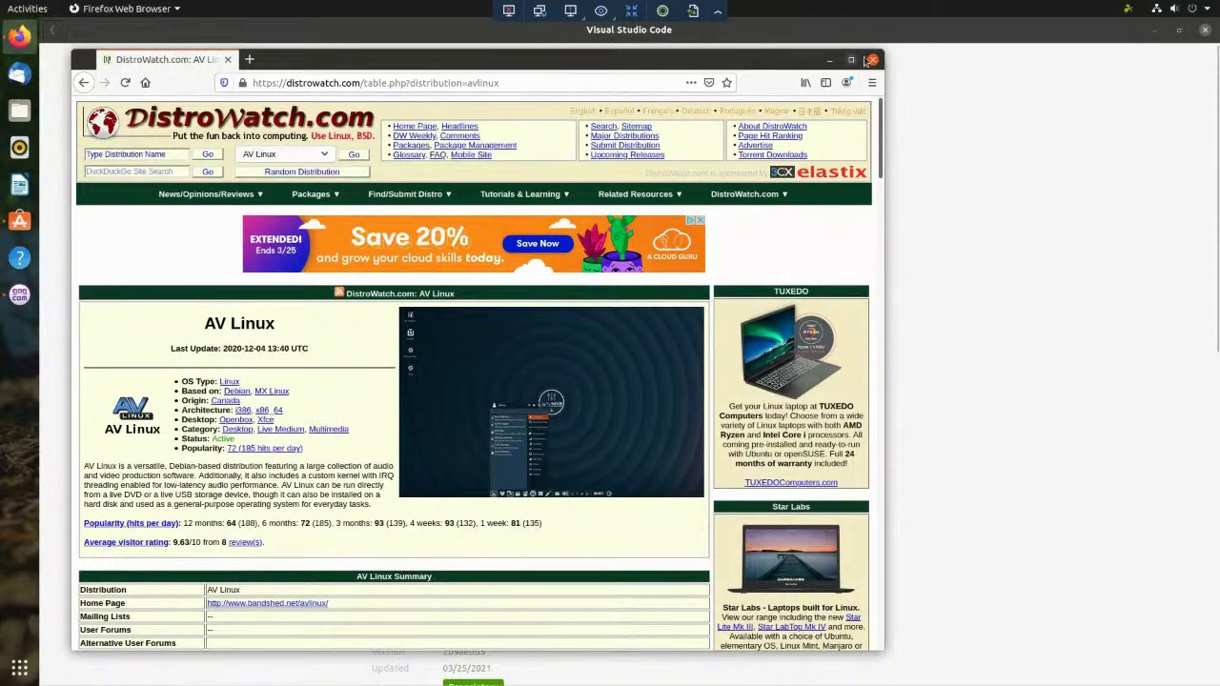
drag(753, 64, 866, 60)
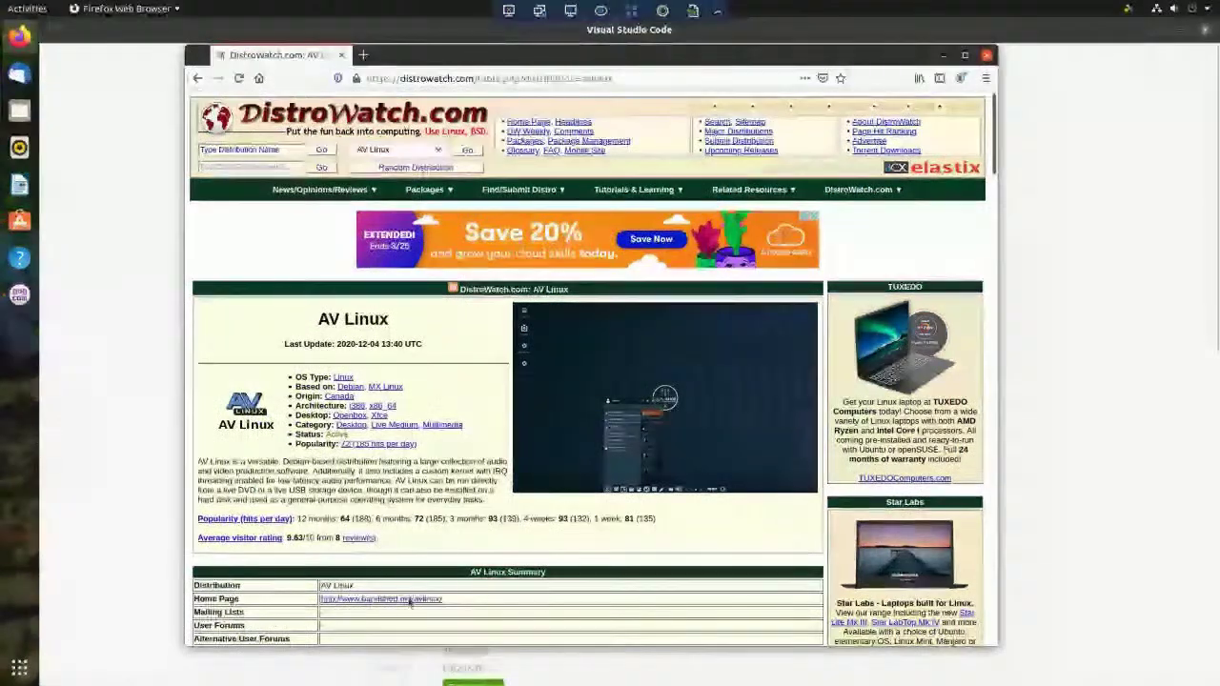
- Return to the avlinux Google results and open the AV Linux Wikipedia article
click(198, 78)
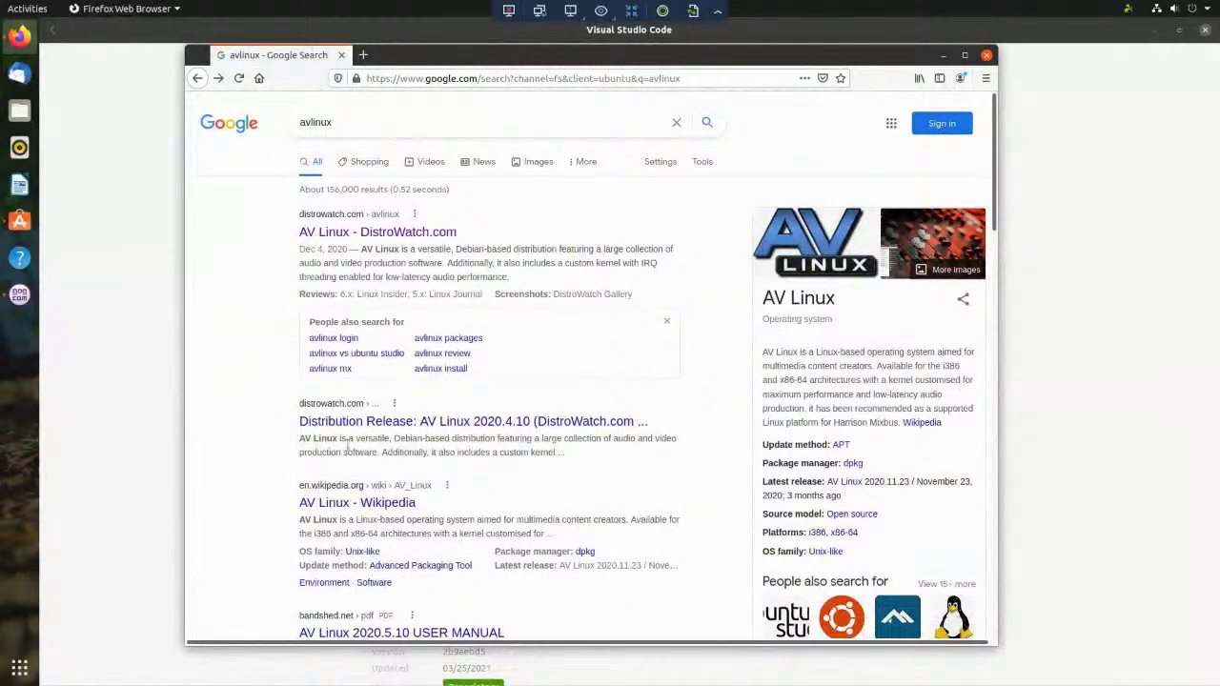
scroll(298, 434, down, 2)
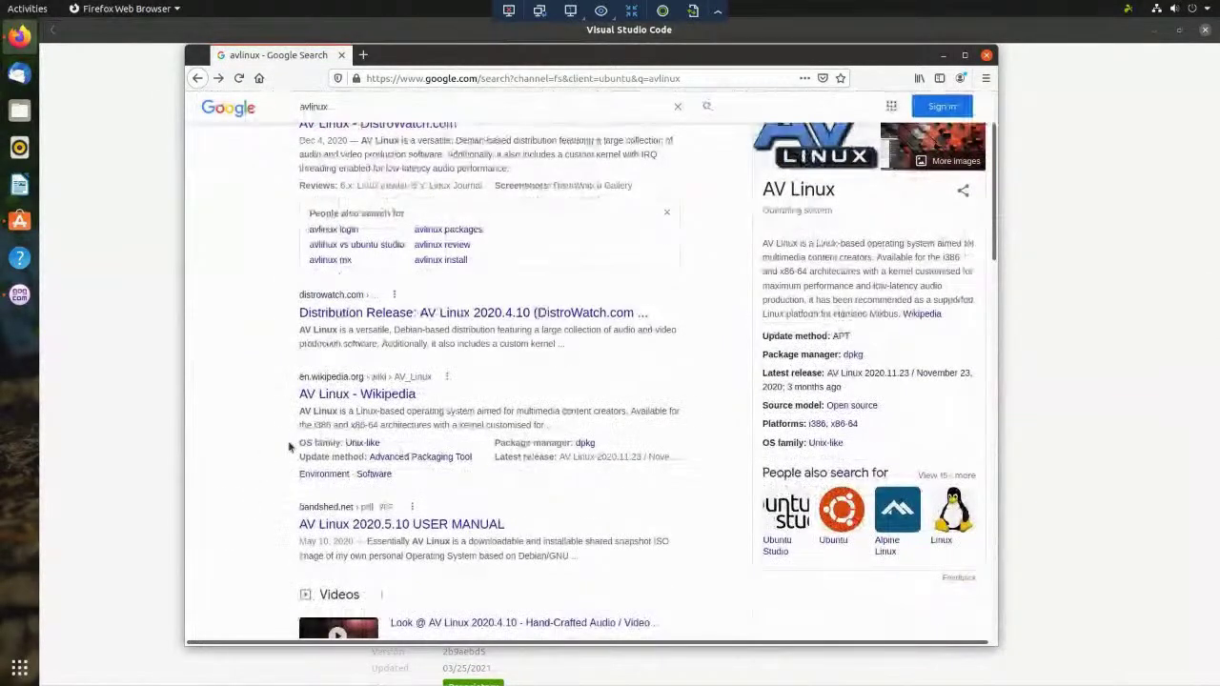
scroll(288, 445, down, 2)
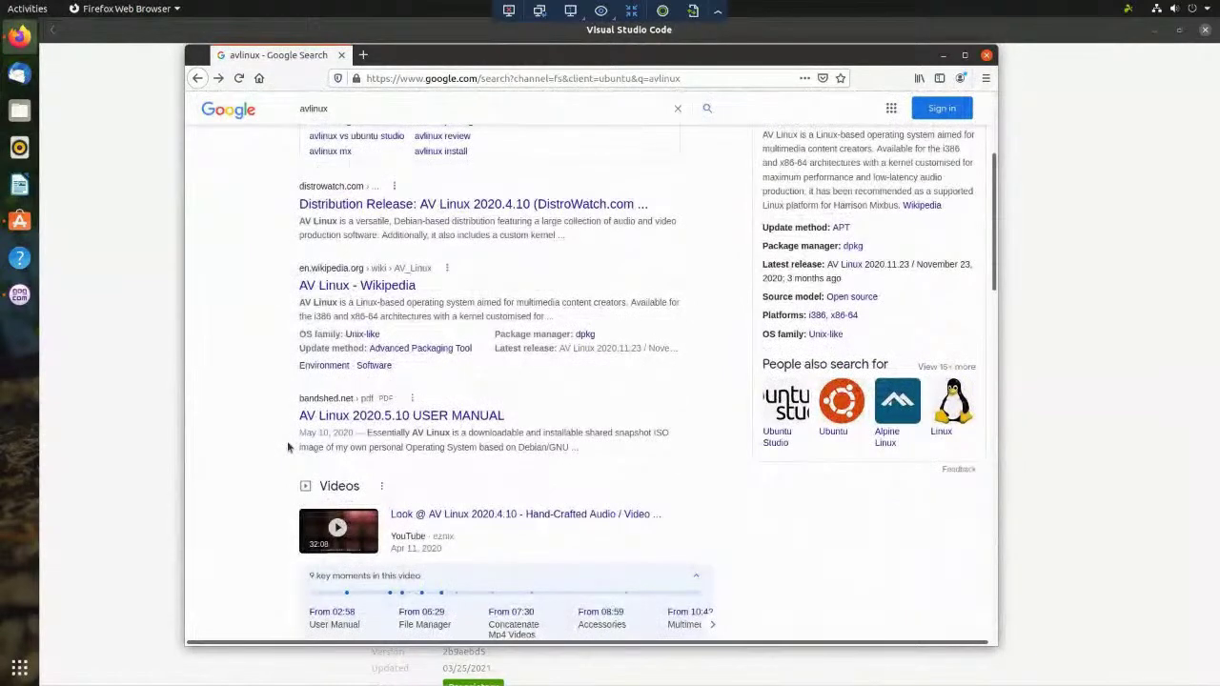
scroll(287, 446, down, 3)
scroll(288, 446, down, 5)
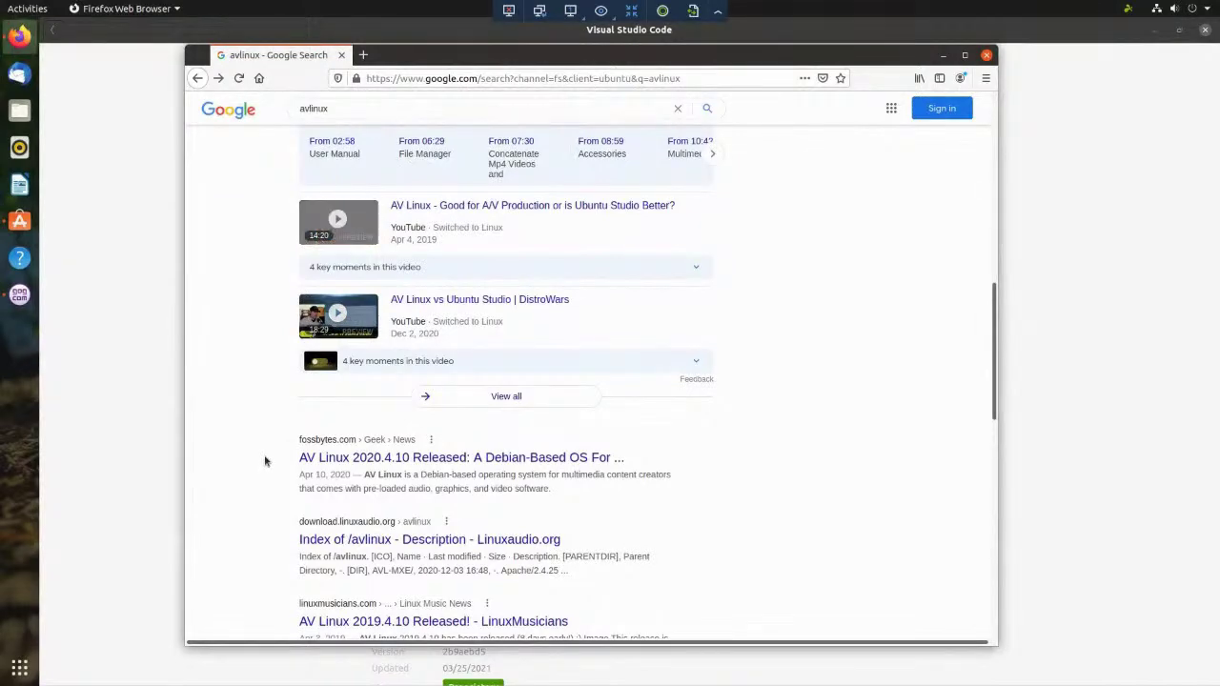
scroll(265, 463, up, 4)
scroll(266, 460, up, 2)
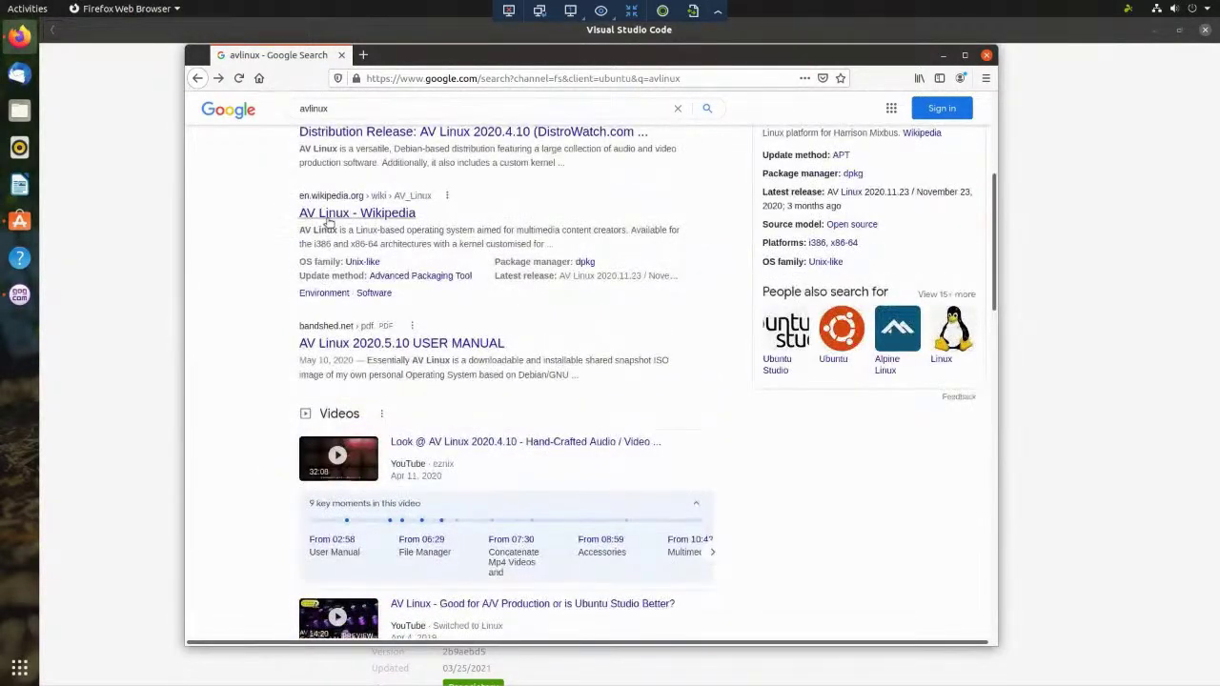
click(327, 215)
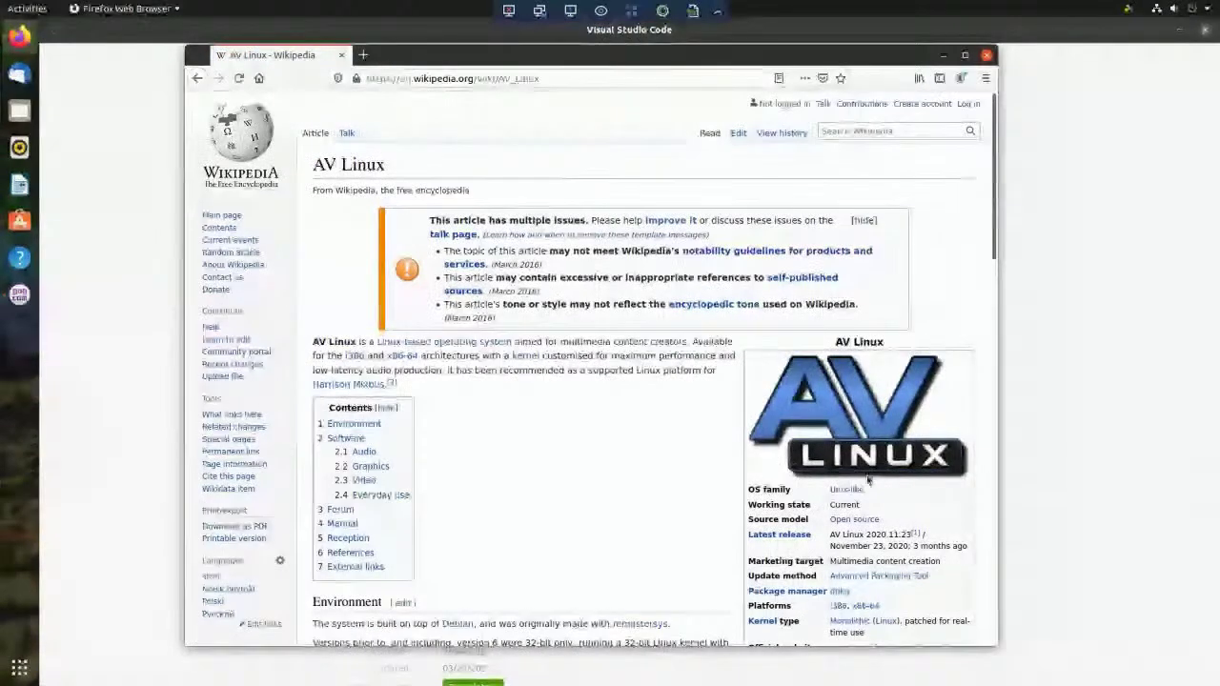
scroll(891, 554, down, 2)
- Open the official AV Linux site, maximise the window, zoom to 133% and scroll to the video
click(881, 504)
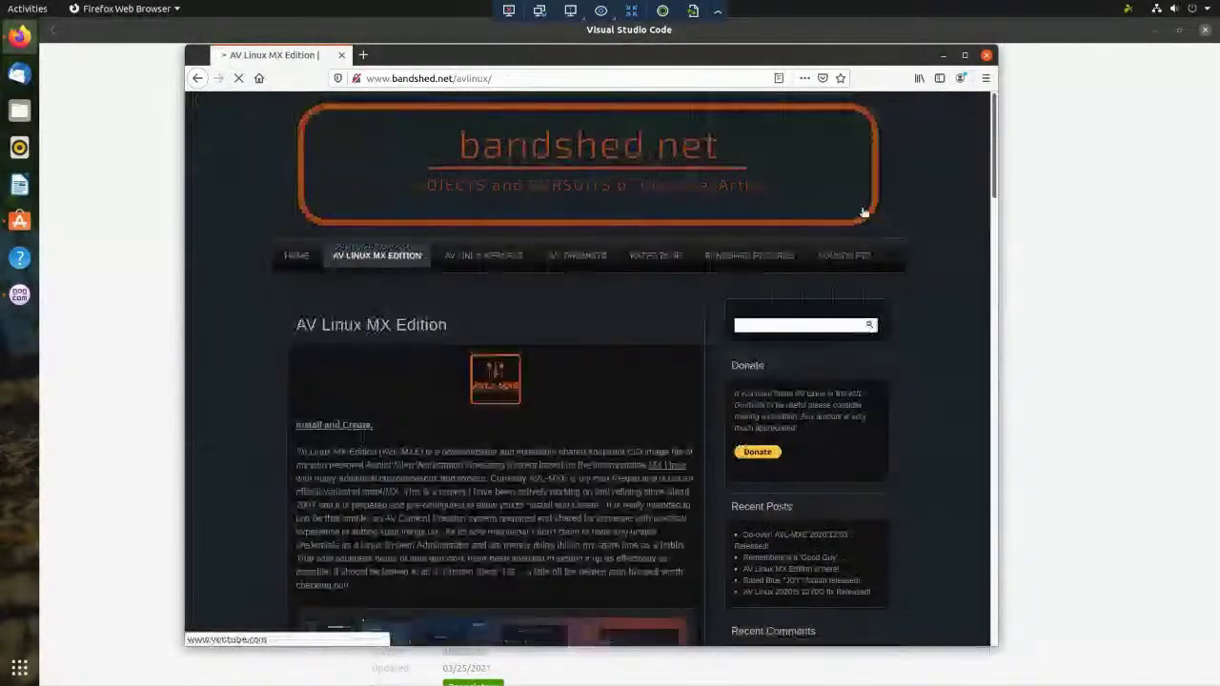
click(964, 55)
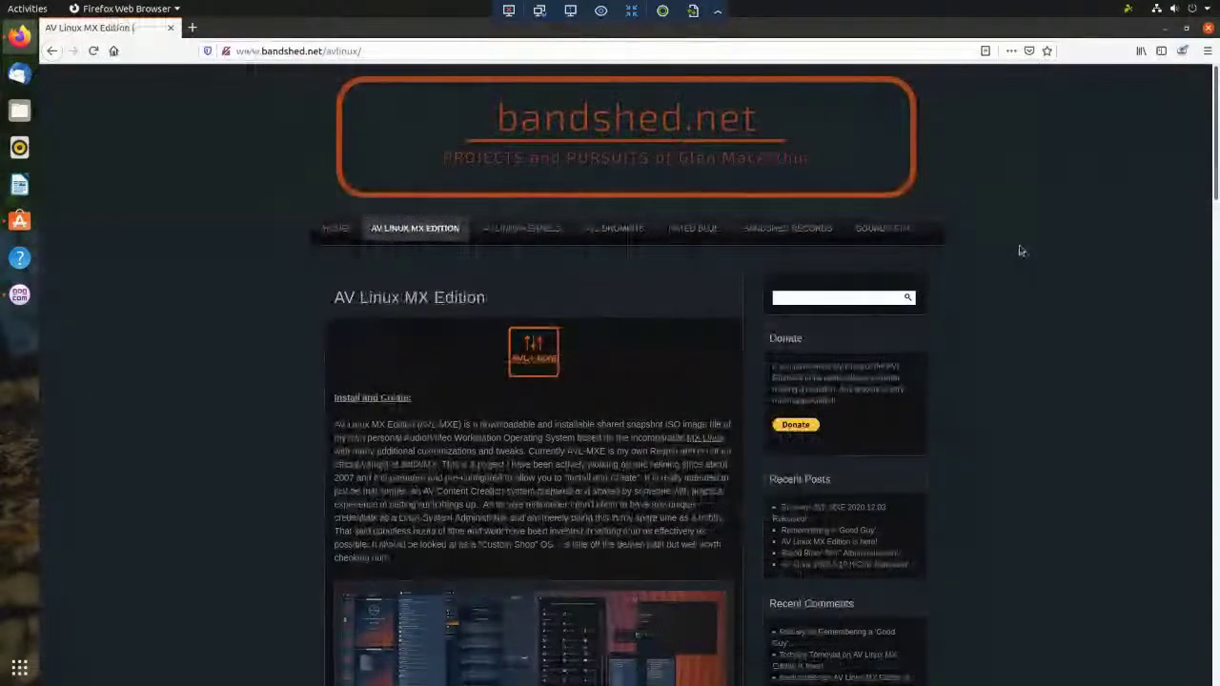
key(ctrl+plus)
key(ctrl+plus)
key(ctrl+plus)
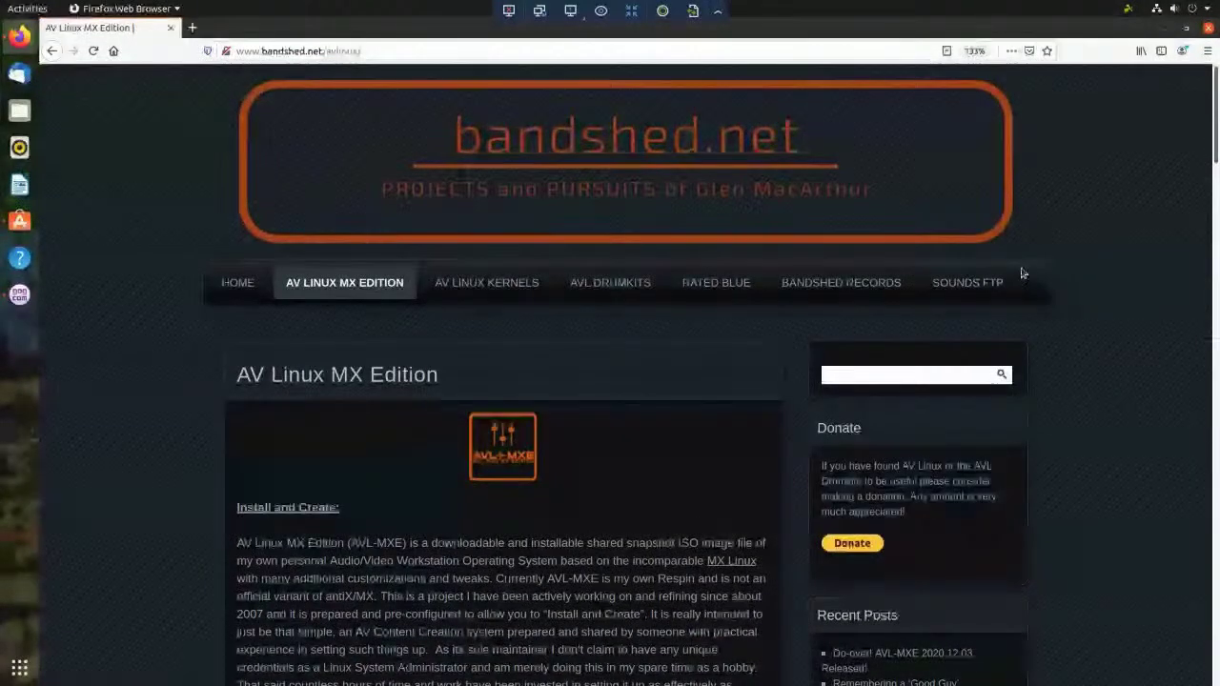
scroll(1028, 274, down, 1)
scroll(1027, 274, down, 3)
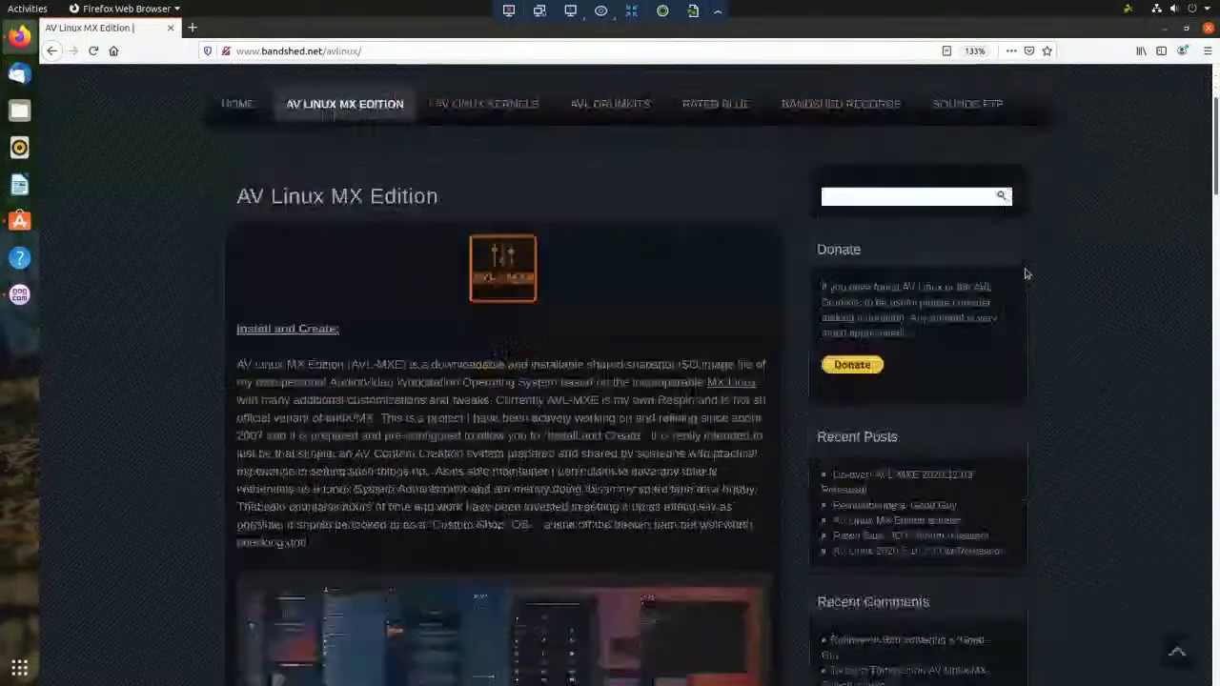
scroll(1025, 274, down, 3)
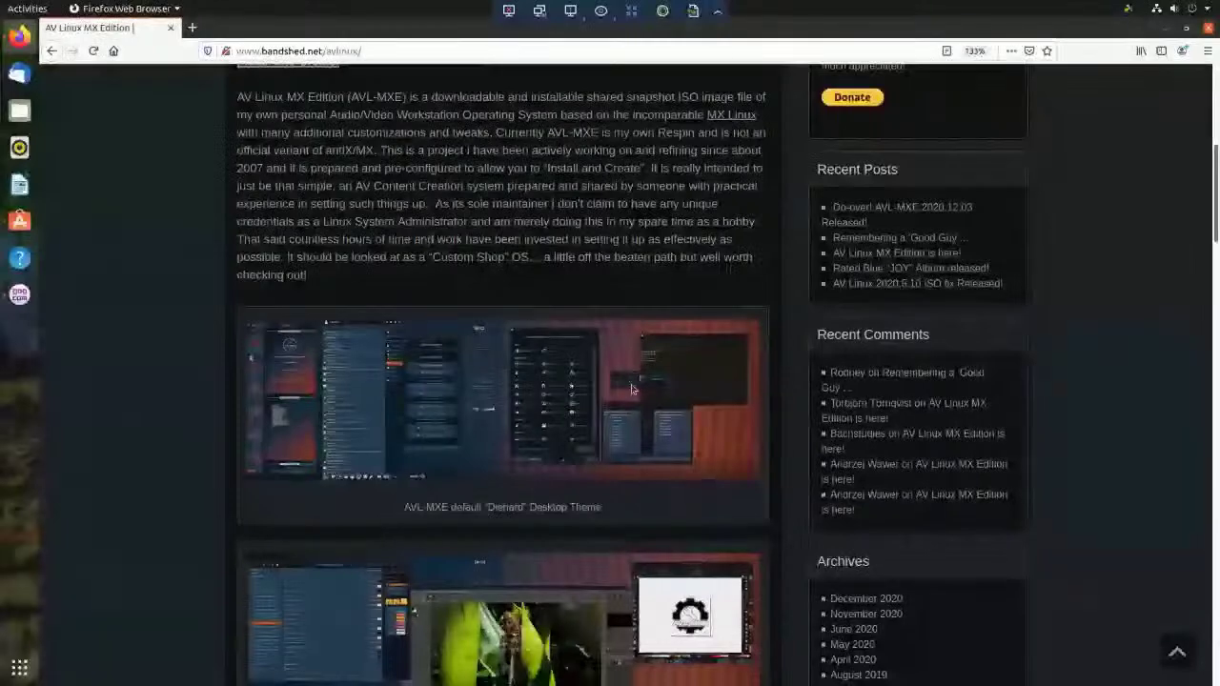
scroll(247, 431, down, 4)
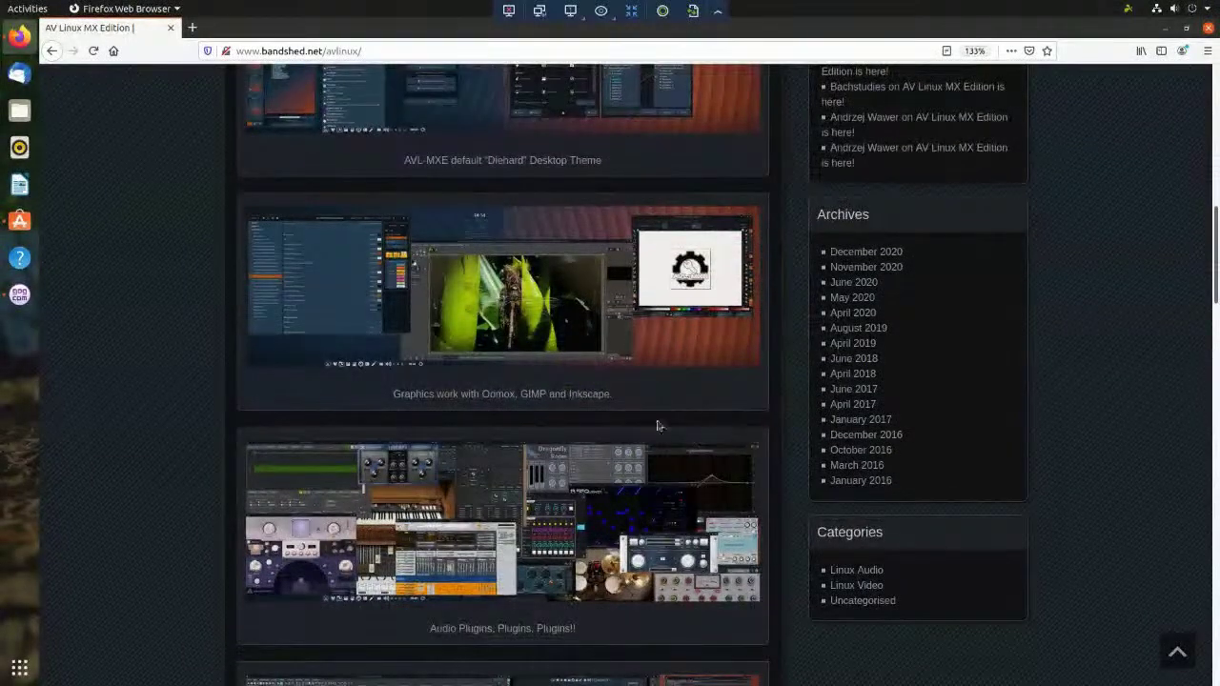
scroll(753, 391, down, 5)
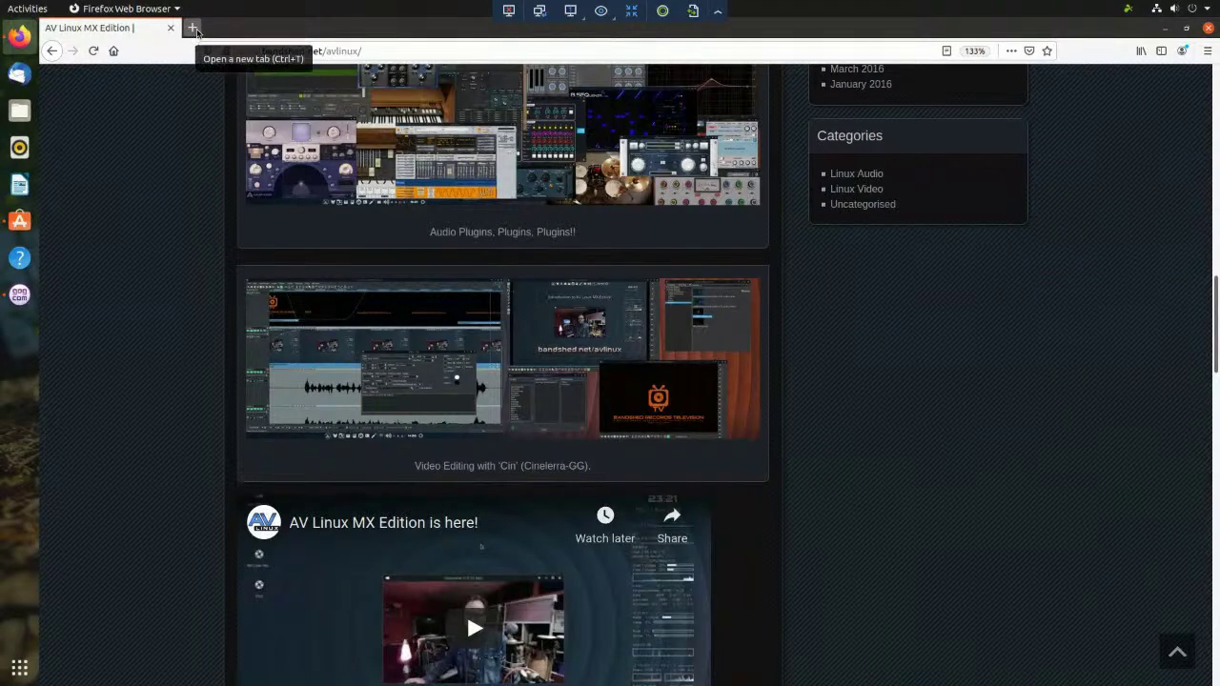
- In a new tab, search for 'alfa wireless' and open the ALFA Network Inc. website
click(192, 27)
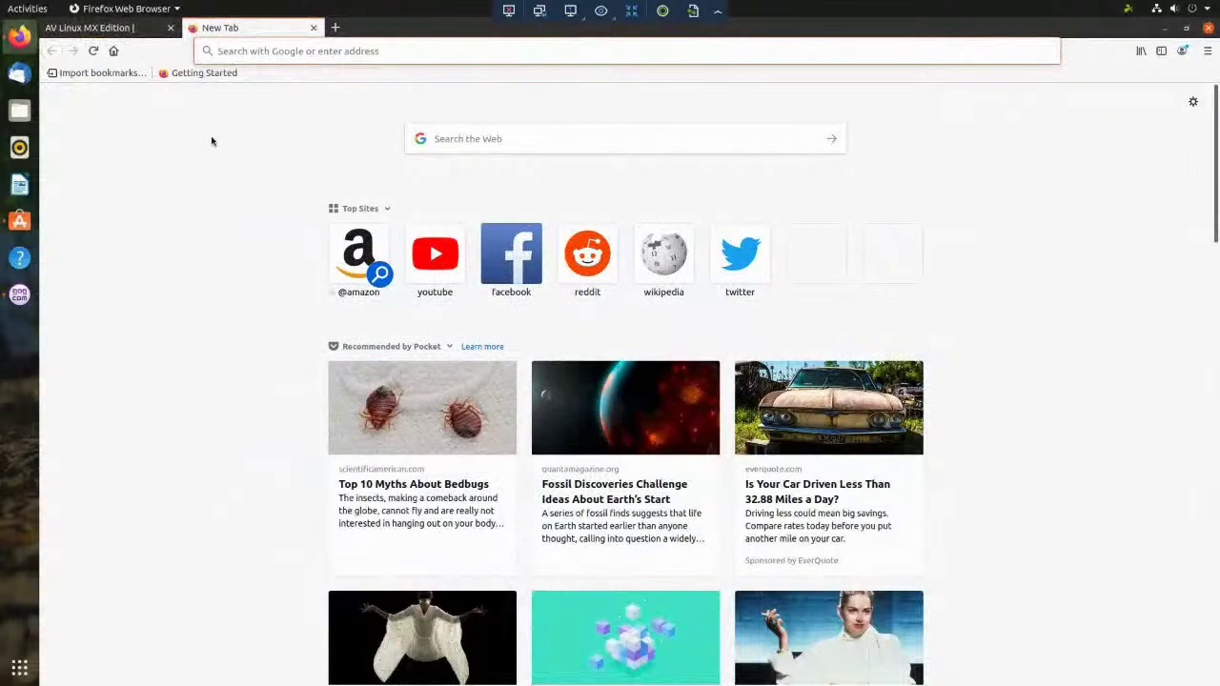
text(alfa wireless)
key(Return)
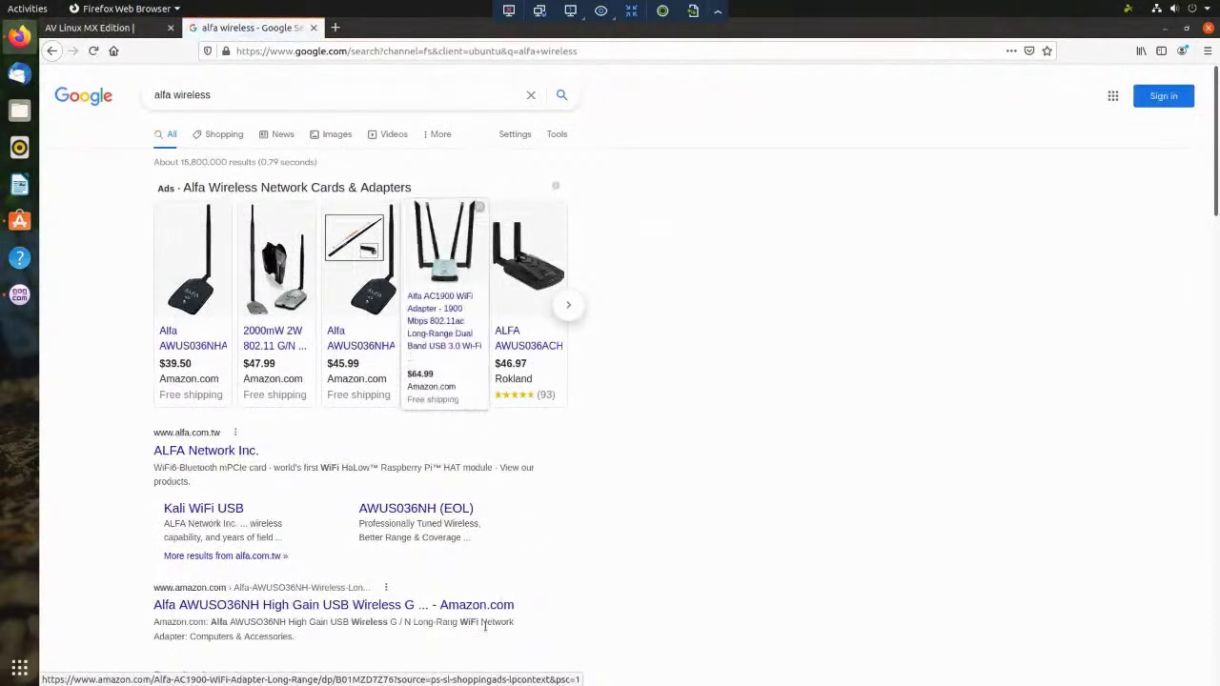
click(200, 454)
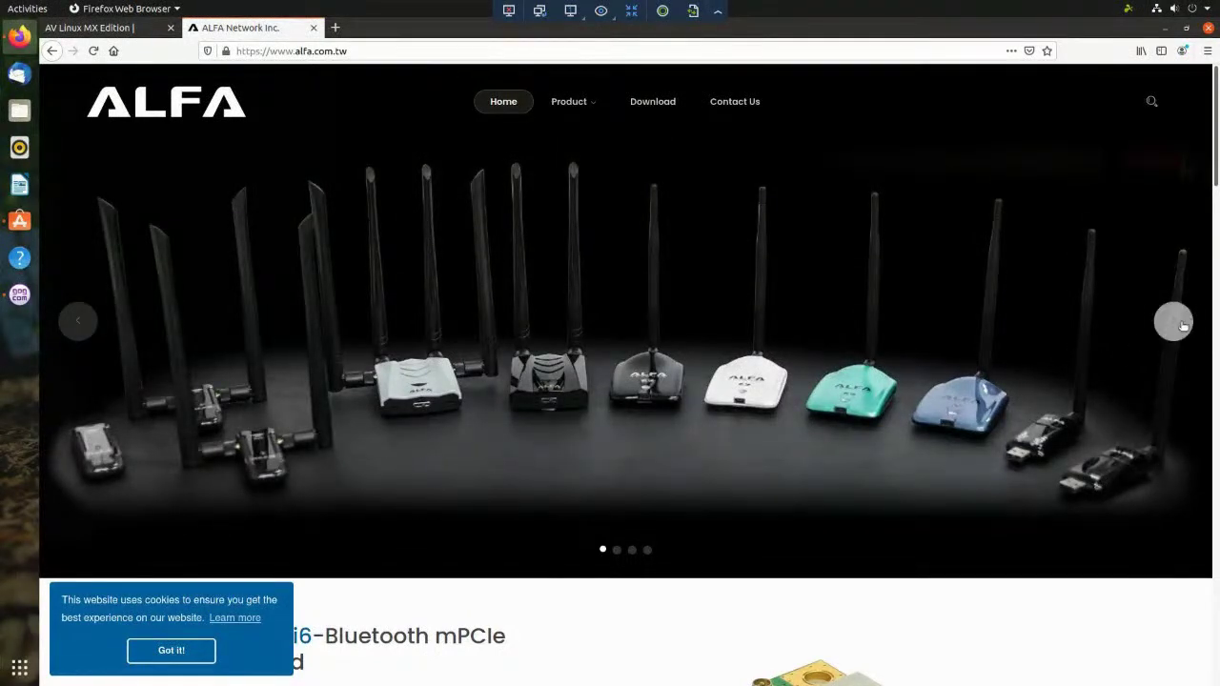
- Advance the ALFA product slideshow three slides, through Tube antennas to the WPA3 slide
click(1173, 324)
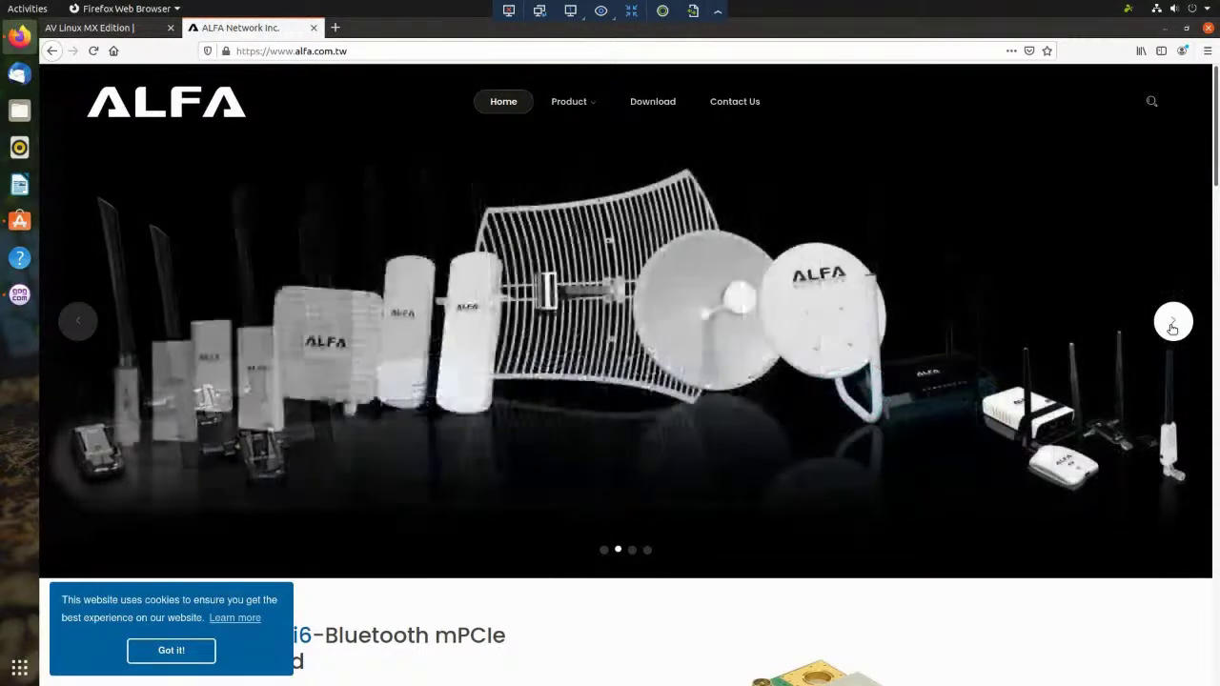
click(1172, 324)
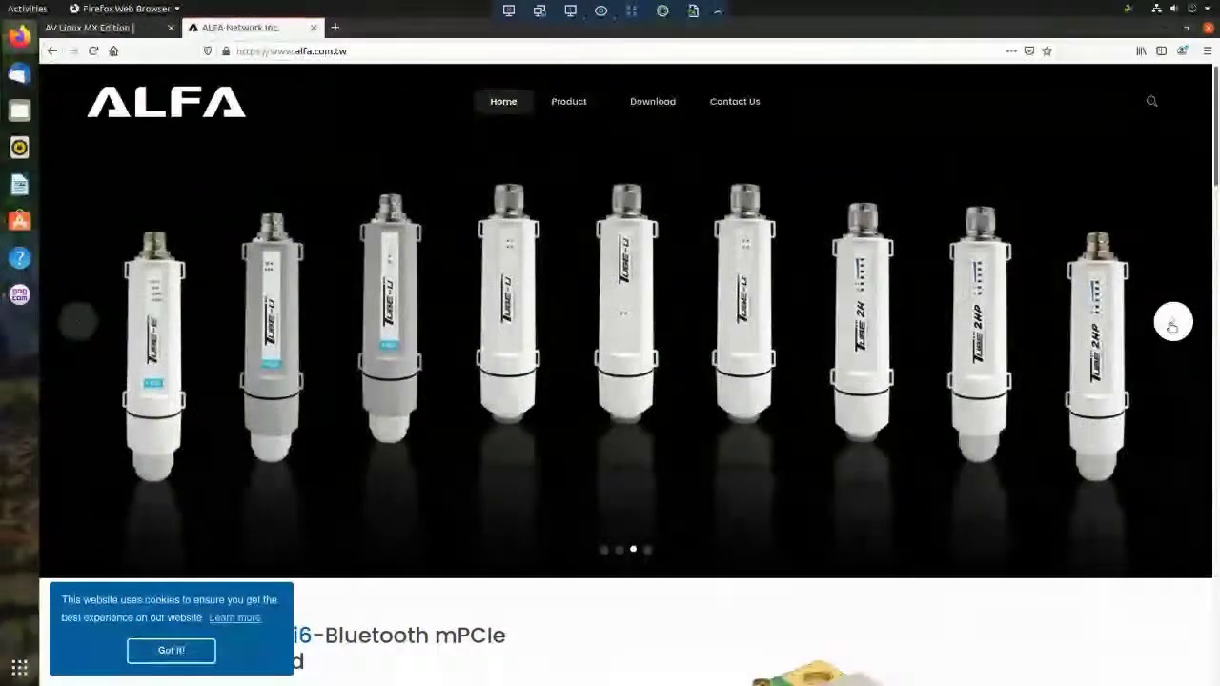
click(1173, 325)
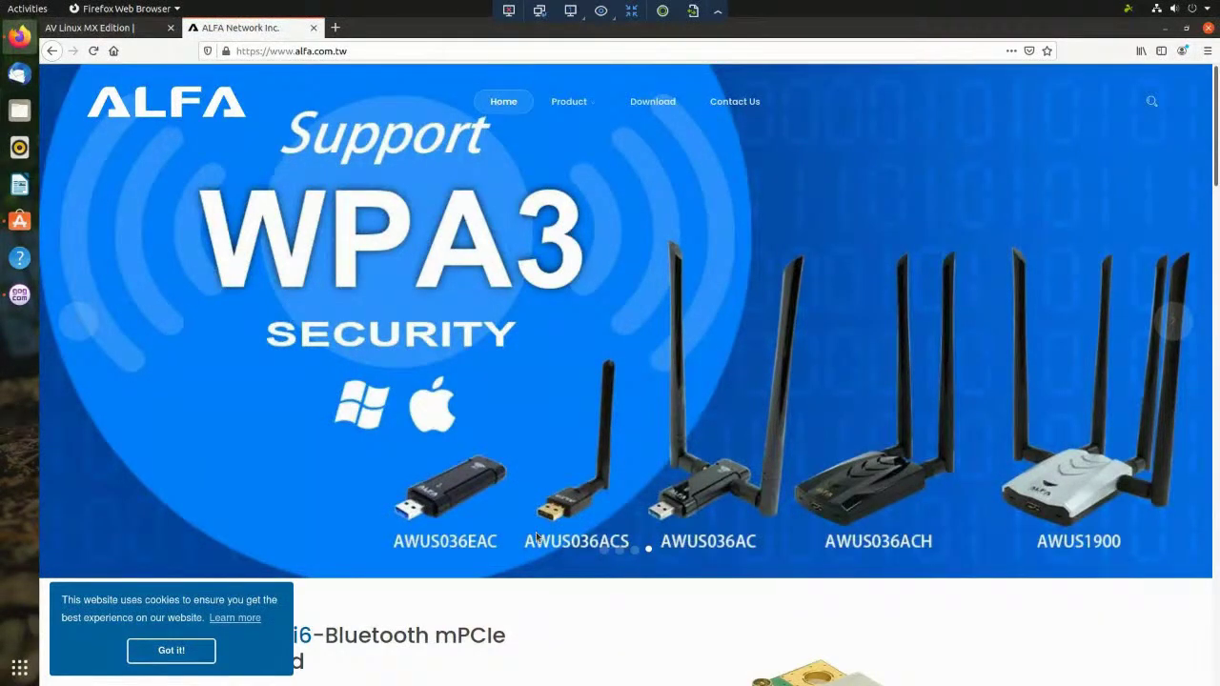
- Accept the cookie notice, then scroll down the homepage and back up
click(172, 651)
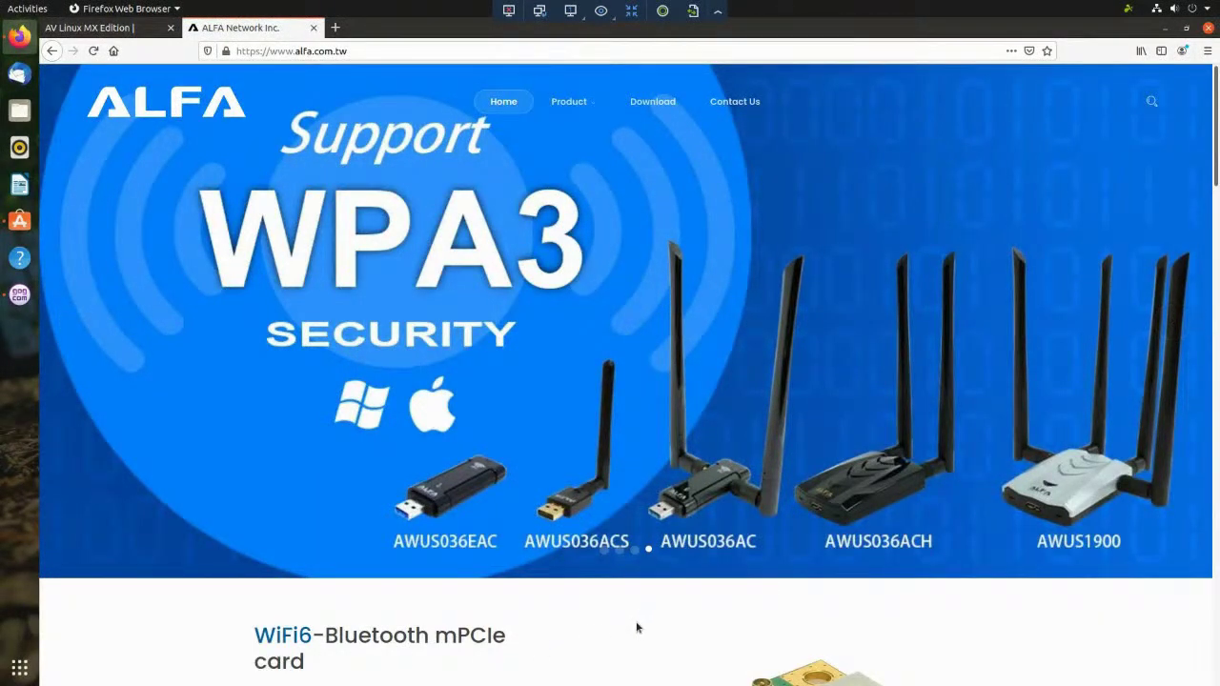
scroll(591, 624, down, 3)
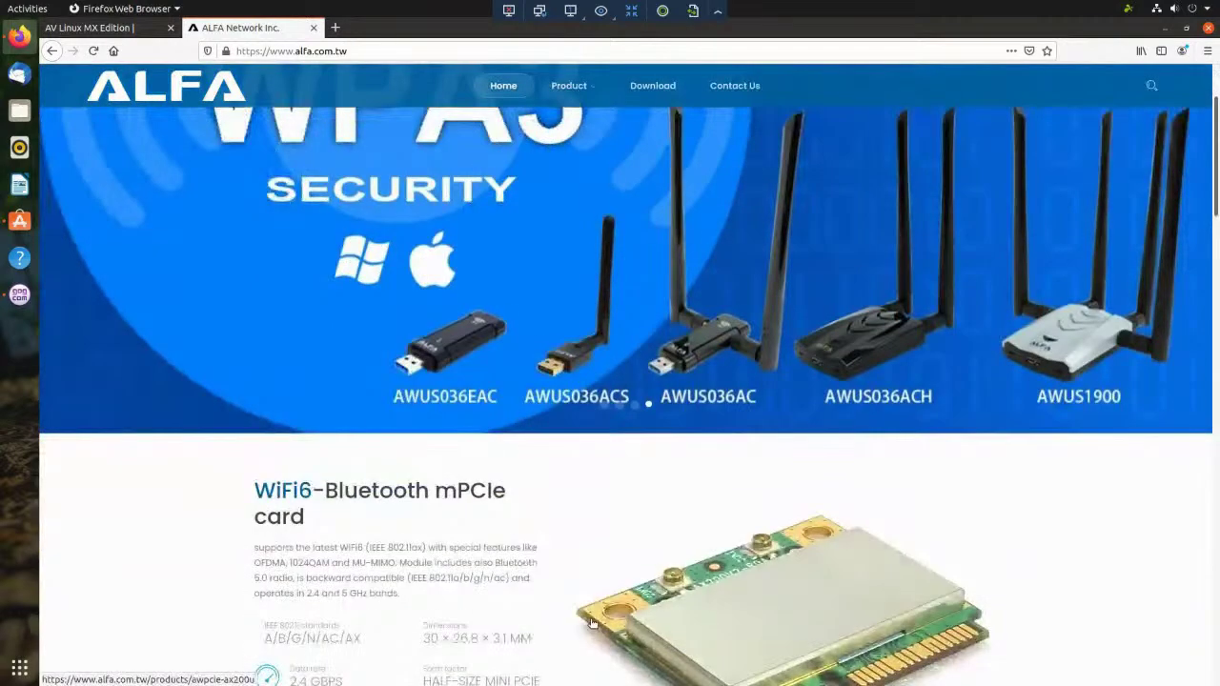
scroll(585, 571, down, 1)
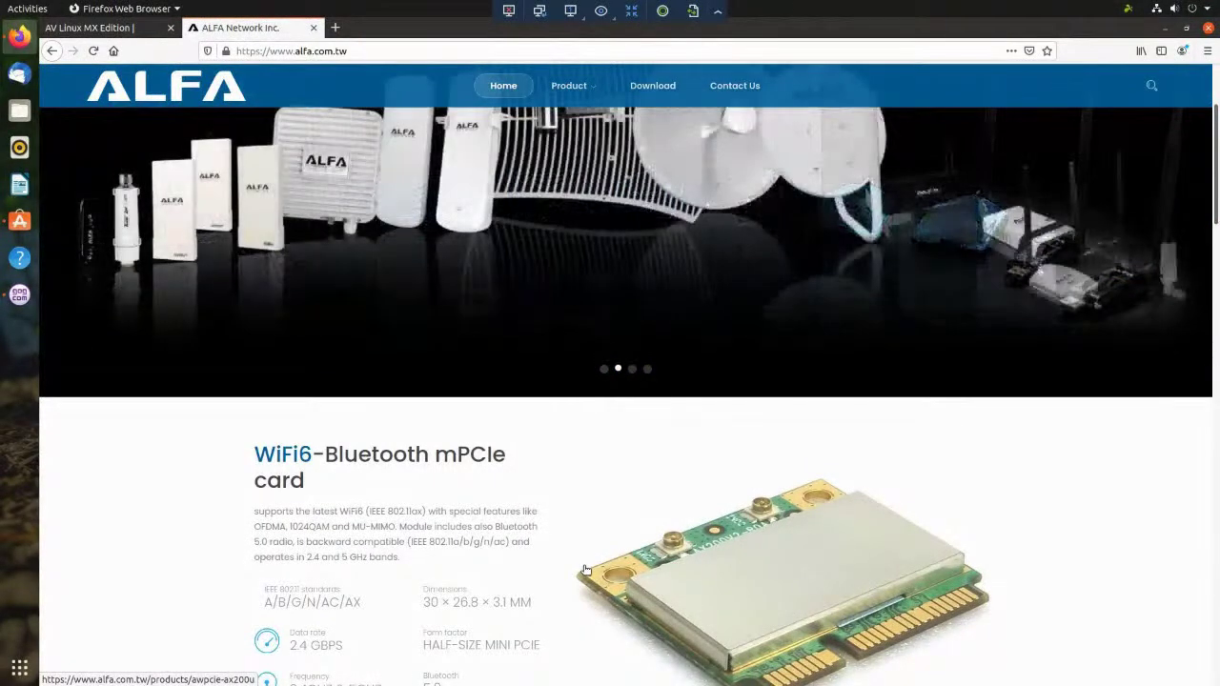
scroll(585, 570, up, 3)
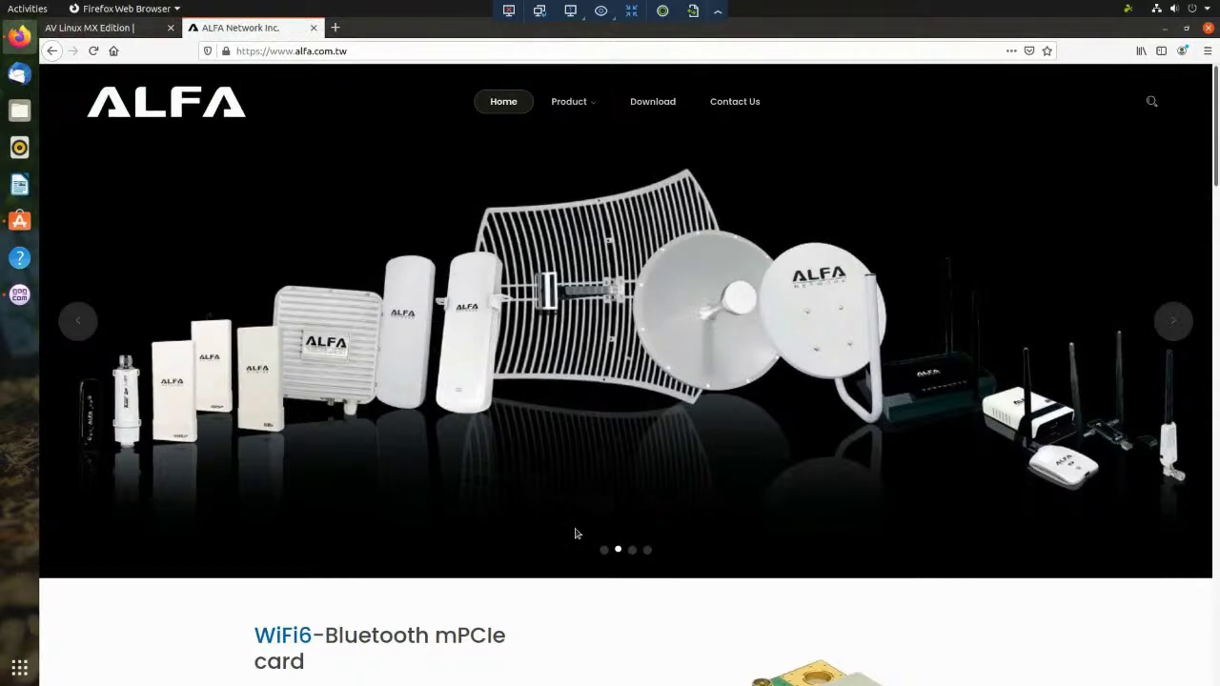
- Advance the slideshow to outdoor antennas, then scroll down to the Kali Linux Compatible WiFi Adapters row
mouse_move(1010, 260)
click(1183, 324)
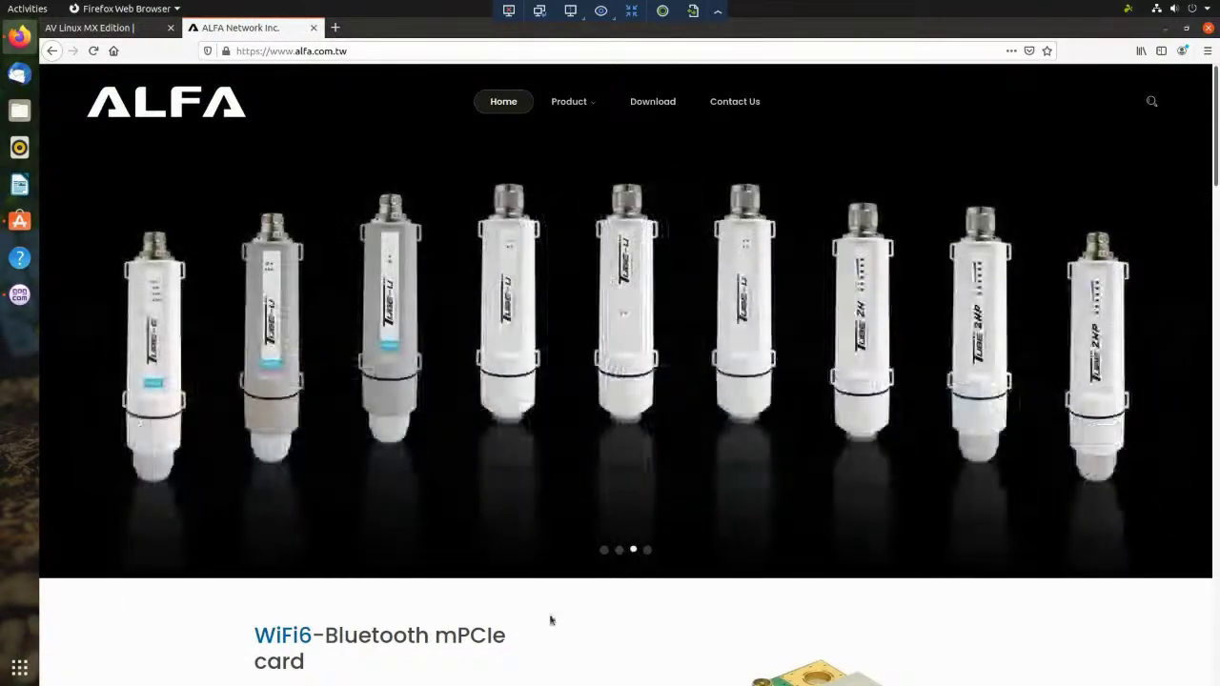
scroll(551, 618, down, 3)
scroll(550, 618, down, 5)
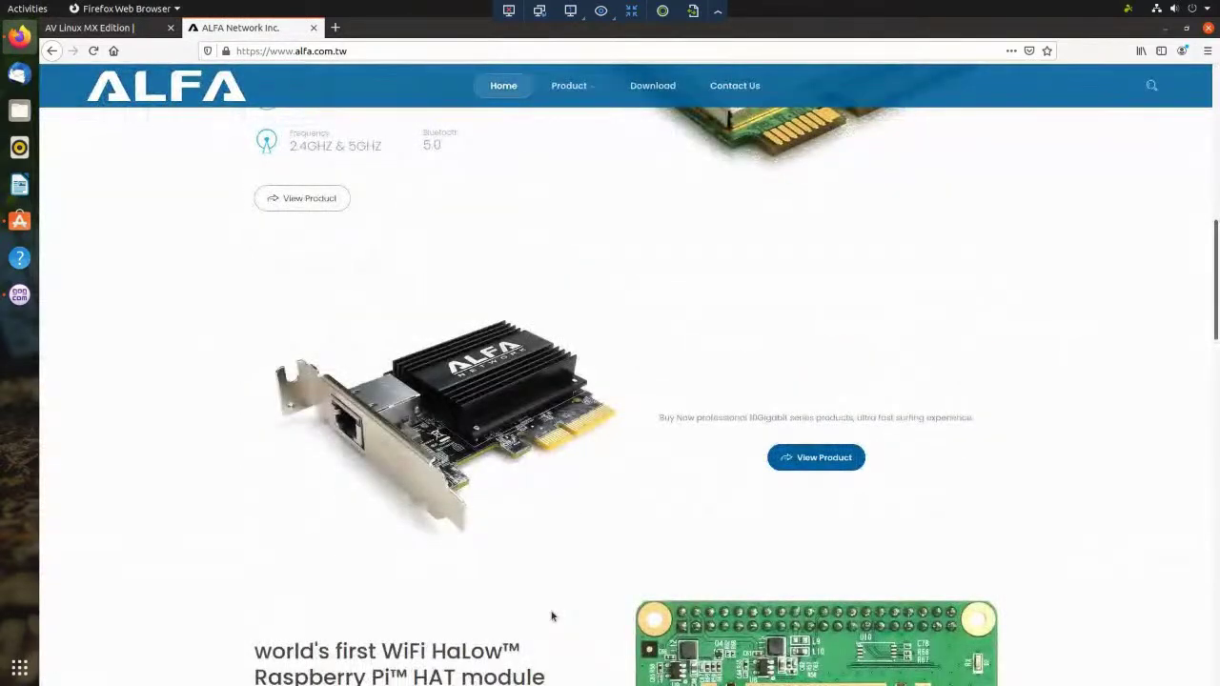
scroll(551, 617, down, 3)
scroll(155, 428, down, 2)
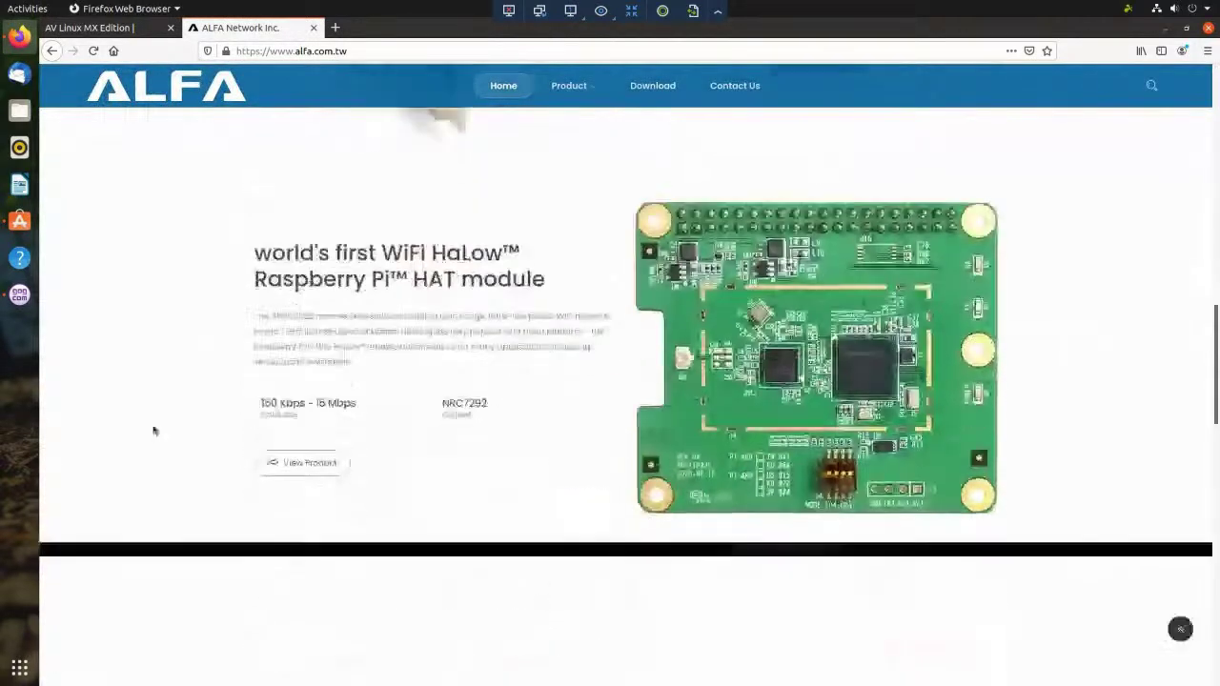
scroll(171, 448, down, 2)
scroll(172, 449, down, 4)
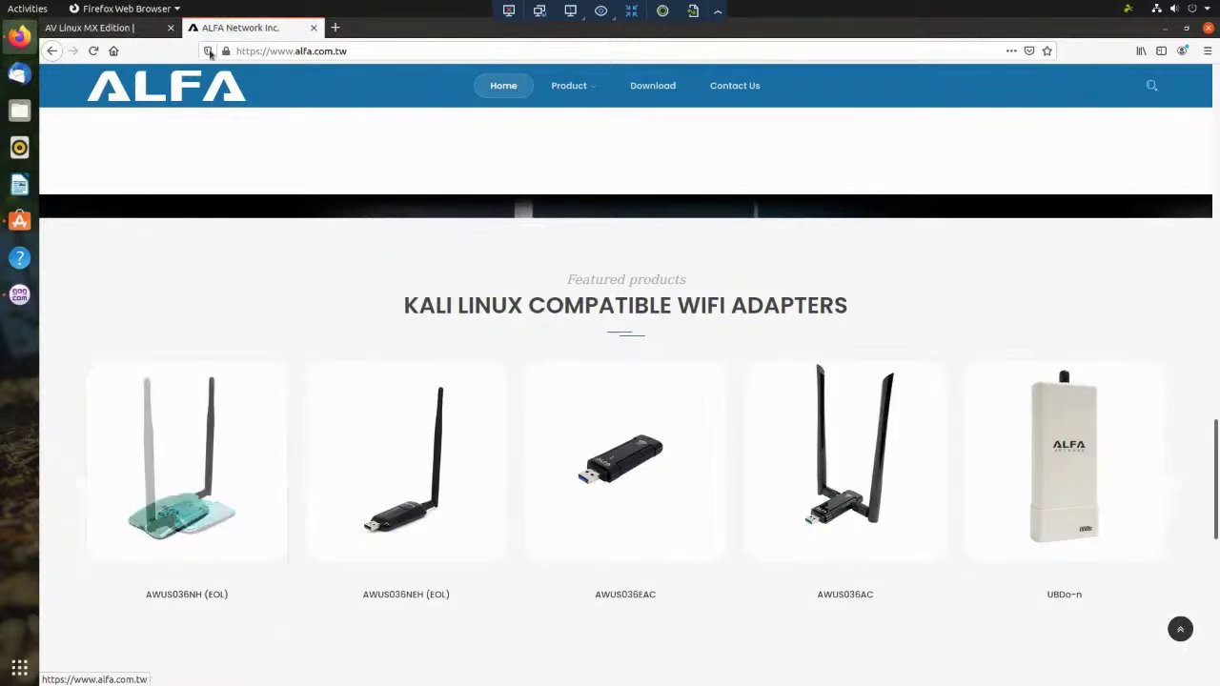
- Open a third tab and load data-alliance.com
click(336, 29)
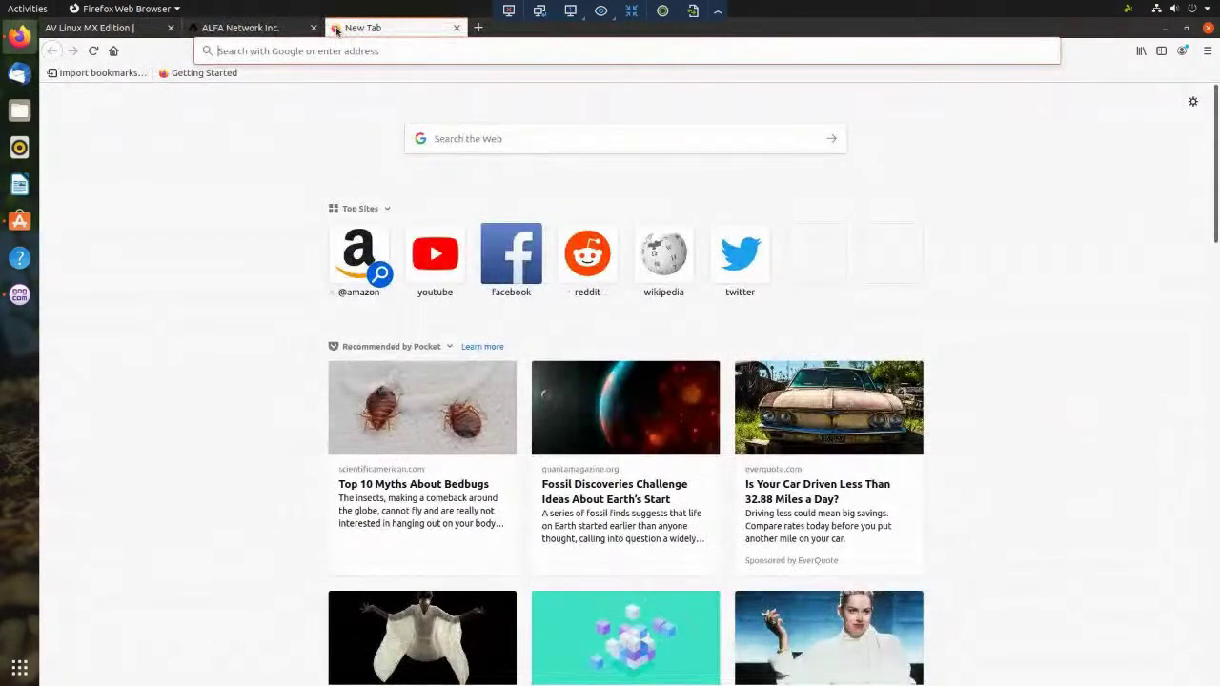
text(data-)
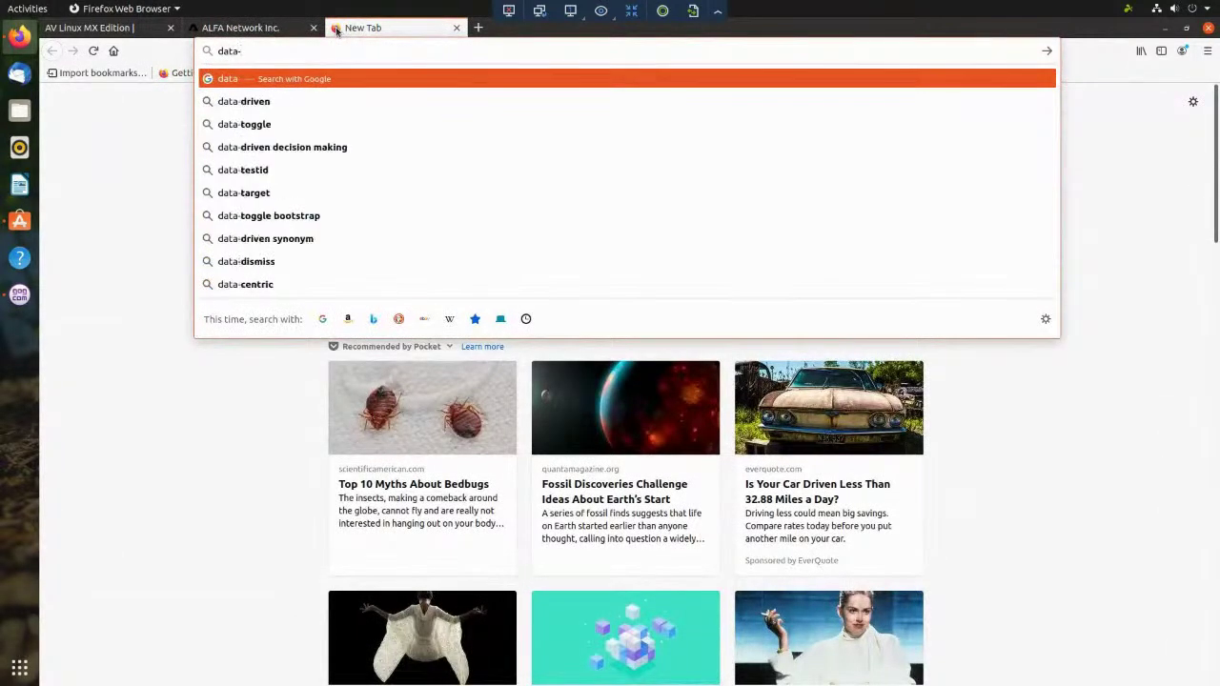
text(alliance.com)
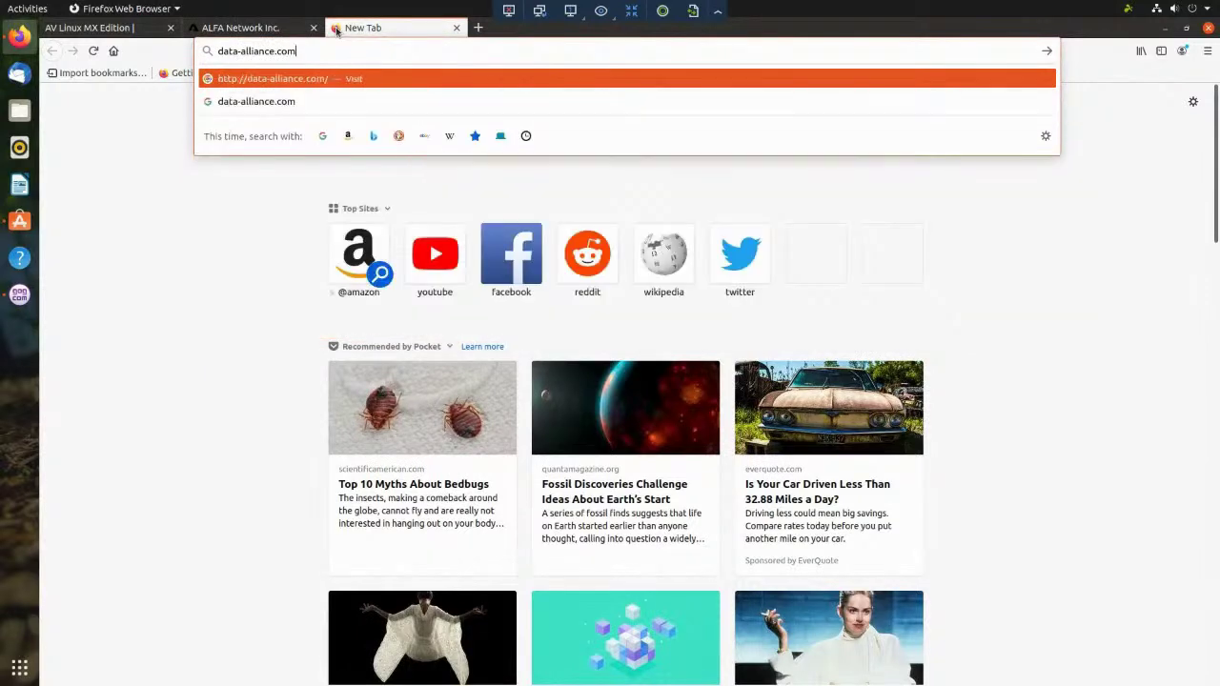
key(Return)
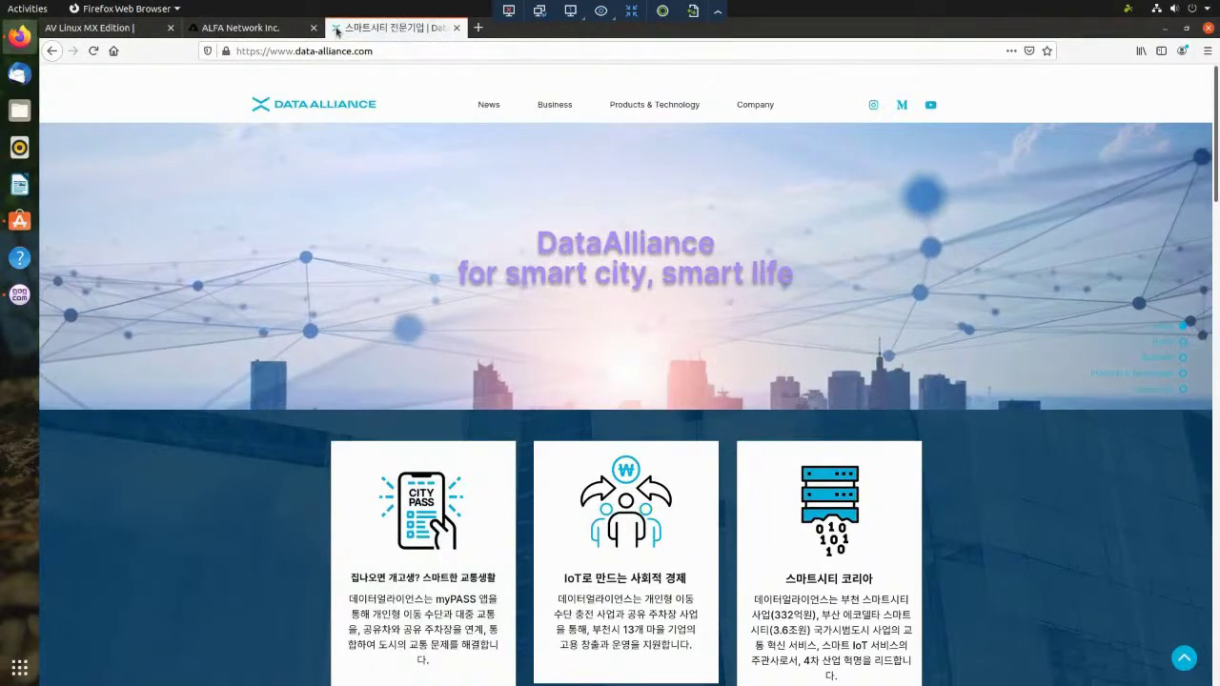
- Replace the address with a Google search for 'data alliance wireless chicago'
click(416, 50)
key(BackSpace)
text(d)
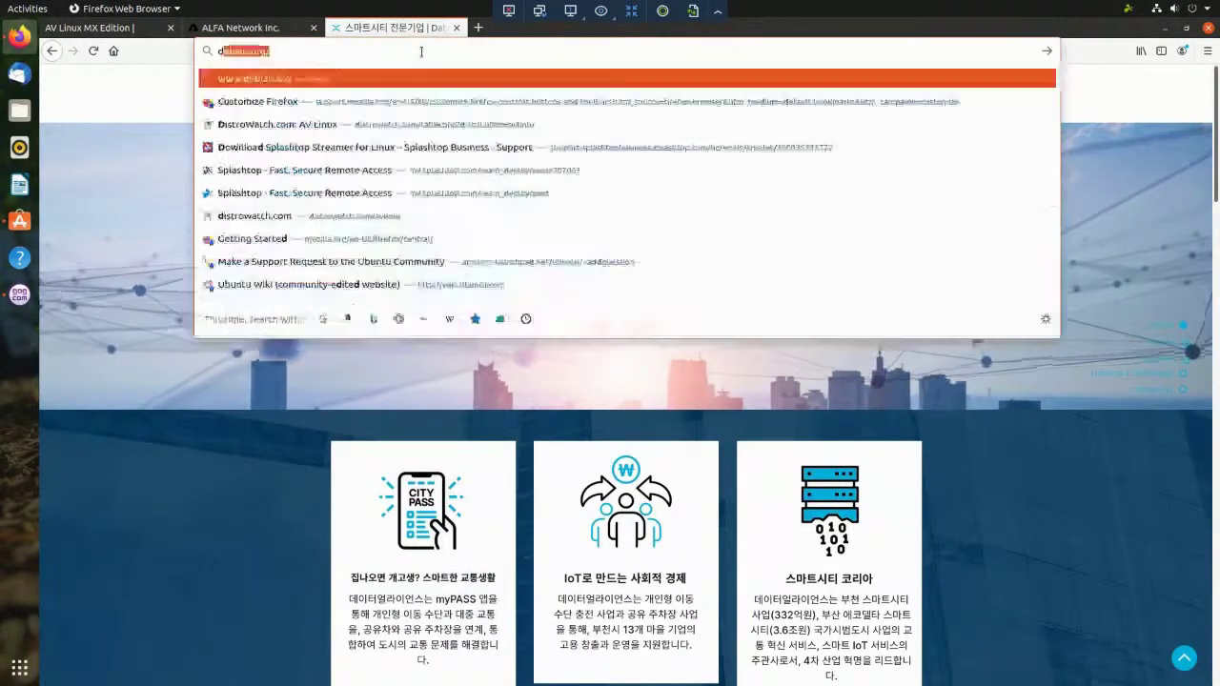
text(ata allia)
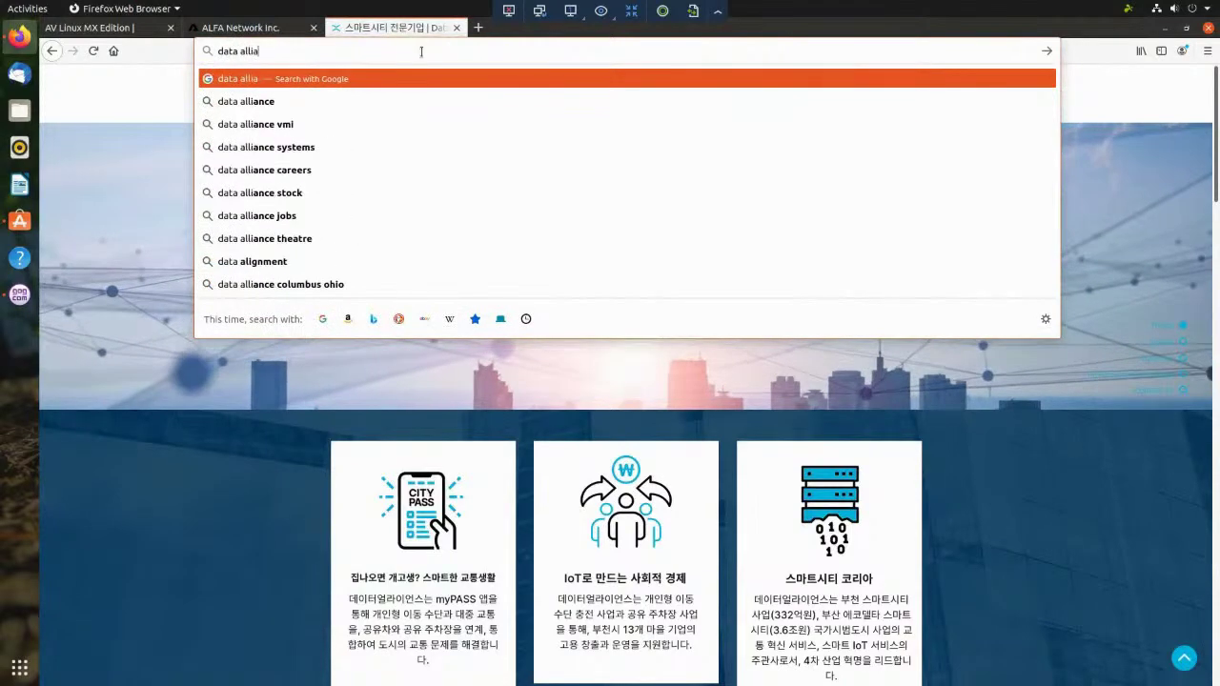
text(nce wireless chicago)
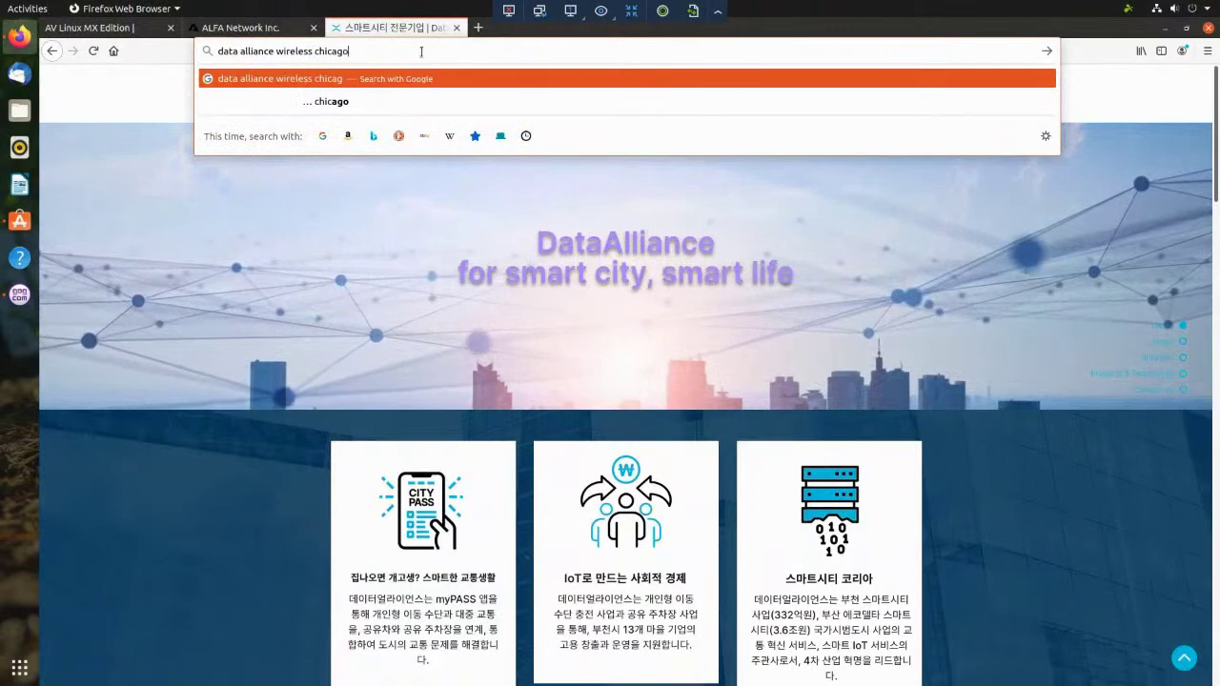
key(Return)
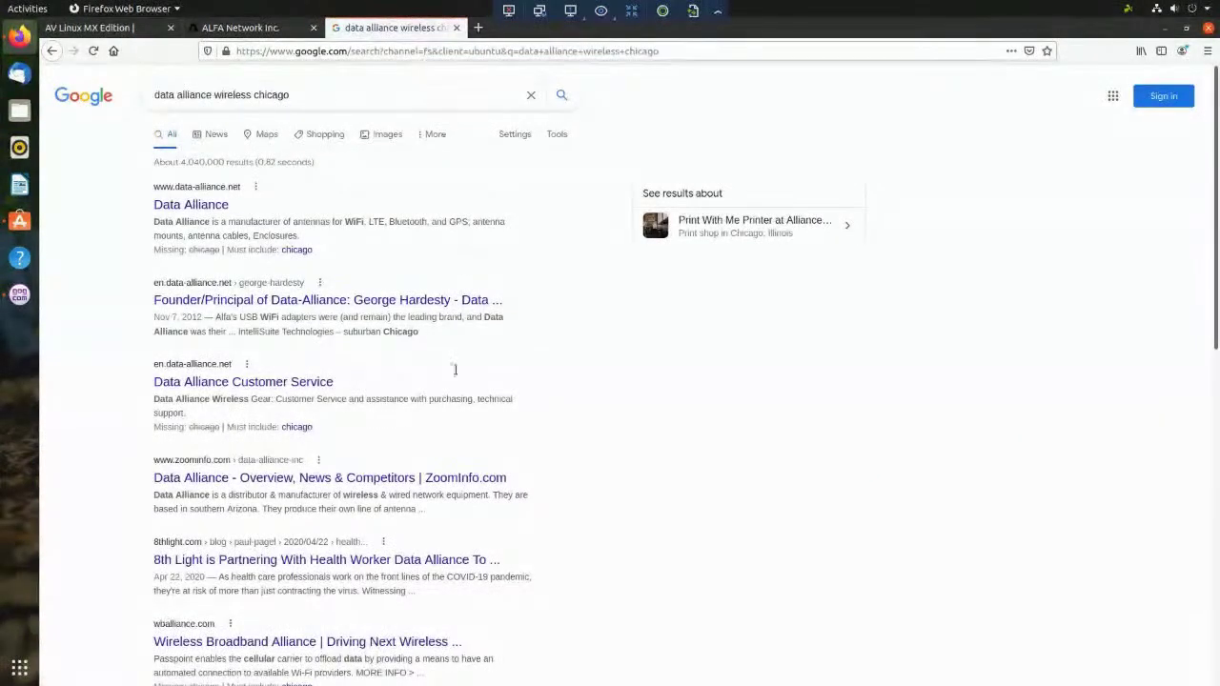
- Open the first Data Alliance result, the data-alliance.net wireless network gear store
click(192, 205)
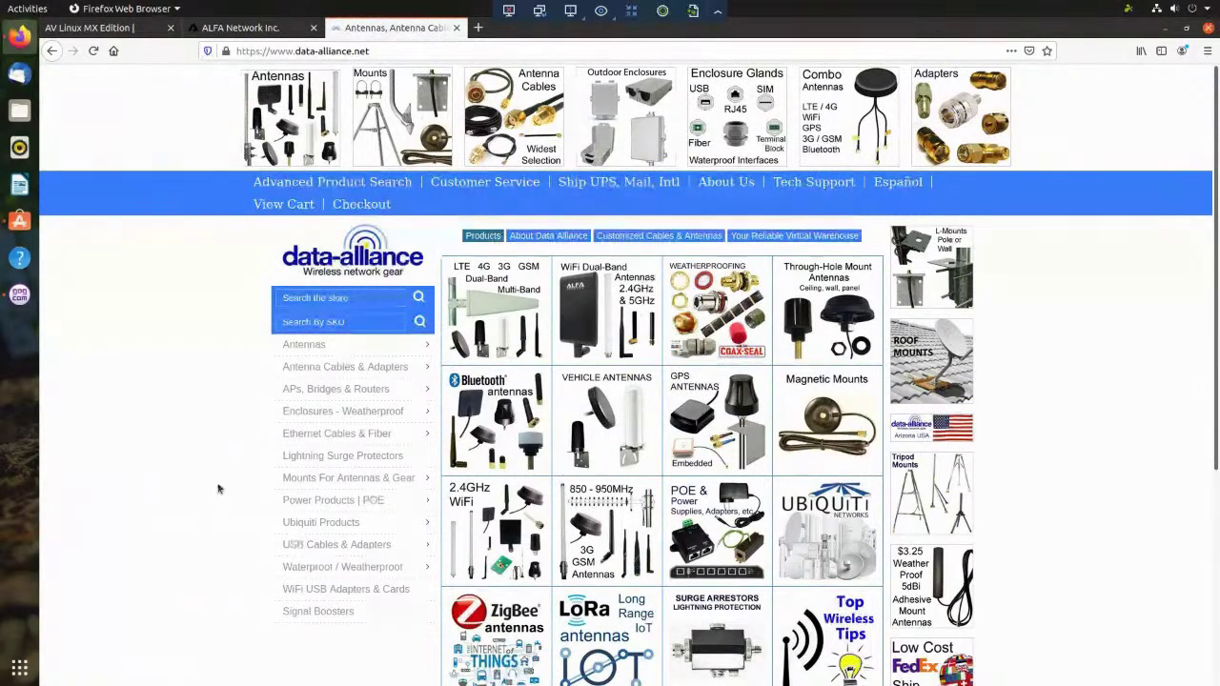
- Scroll down the data-alliance.net store to its grid of LTE, WiFi, GPS and LoRa antennas
scroll(241, 448, down, 2)
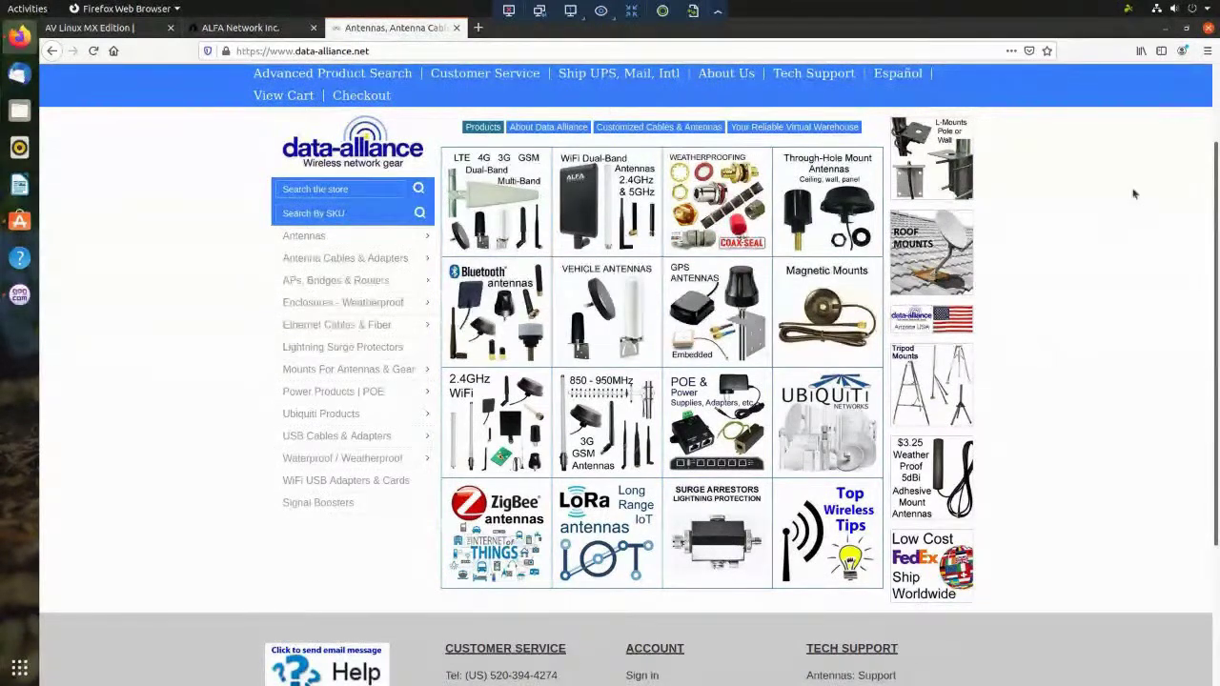
scroll(1135, 190, down, 1)
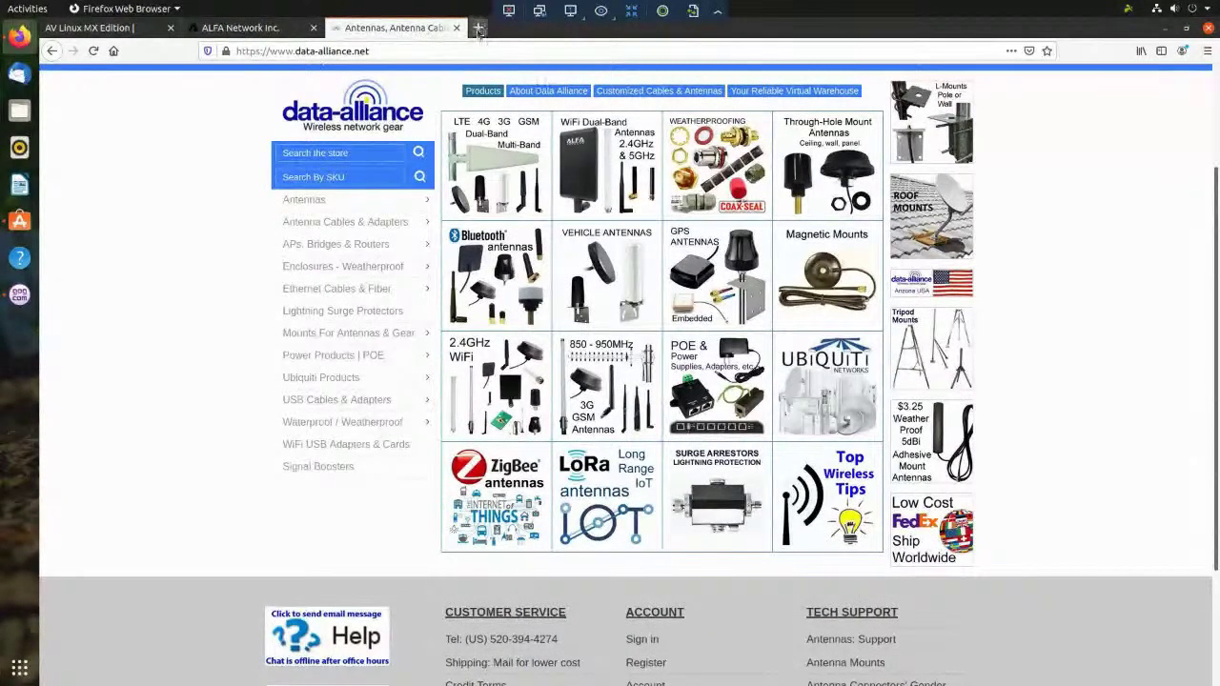
- Search 'mac mini 6,2' in a new tab and open EveryMac's Mac mini Core i7 2.6 (Late 2012) page
click(477, 27)
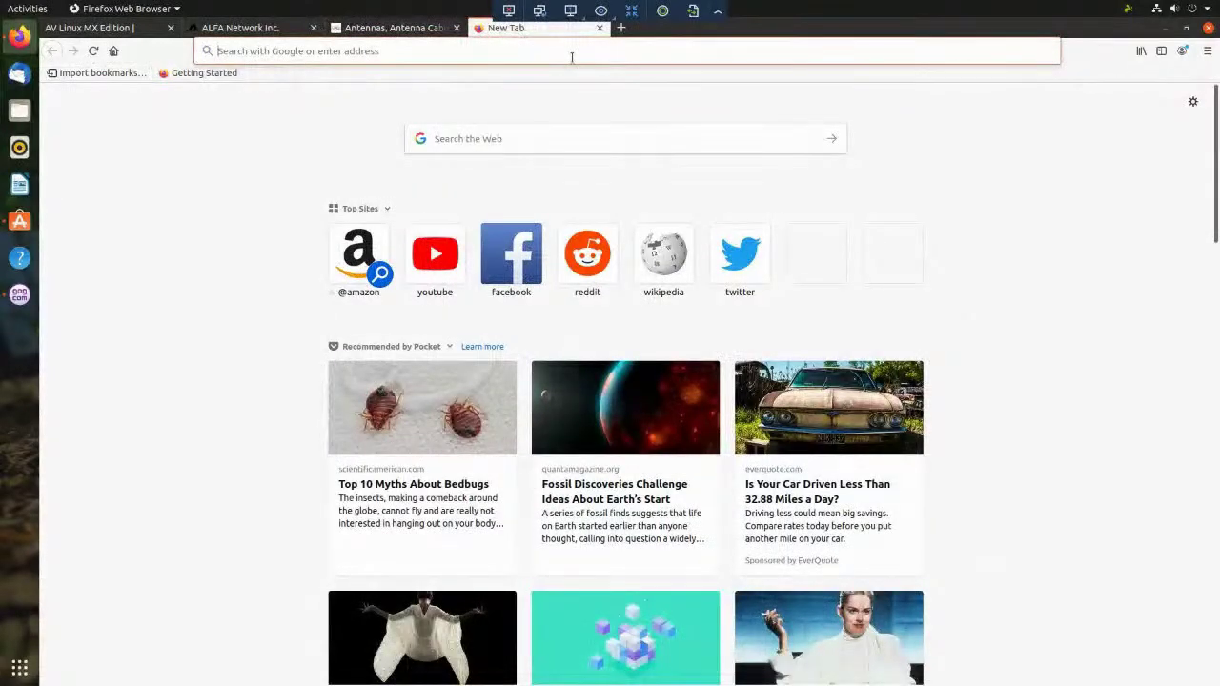
text(mac mini 6,2)
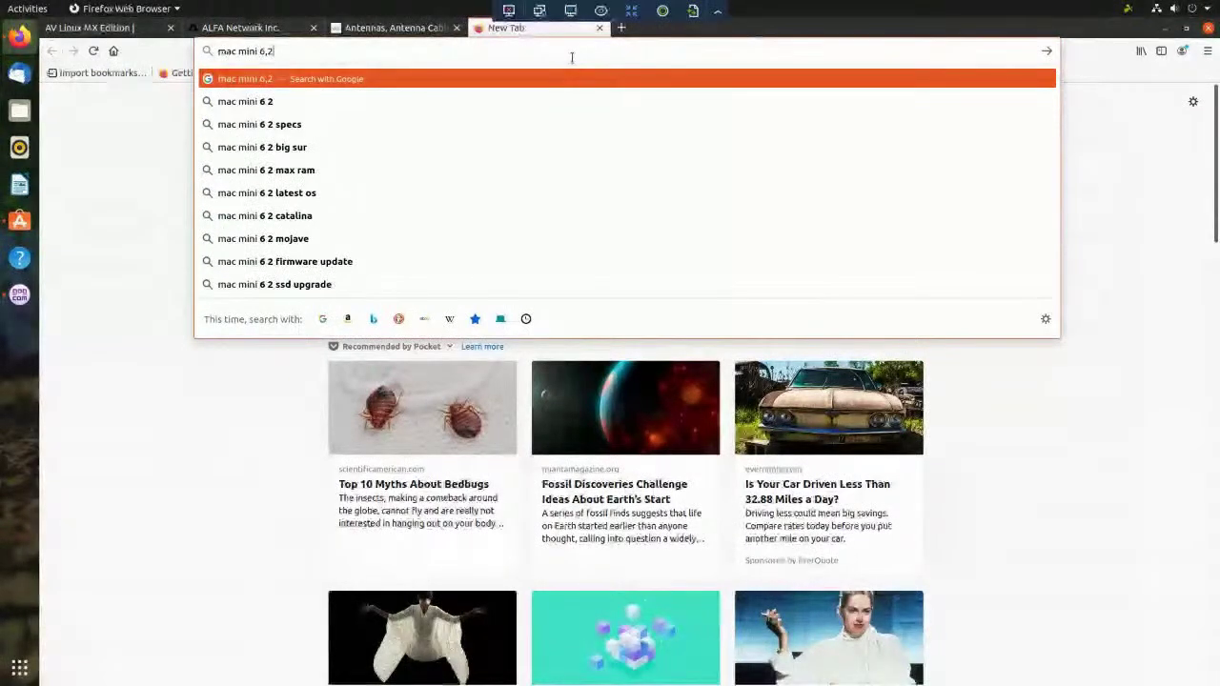
key(Return)
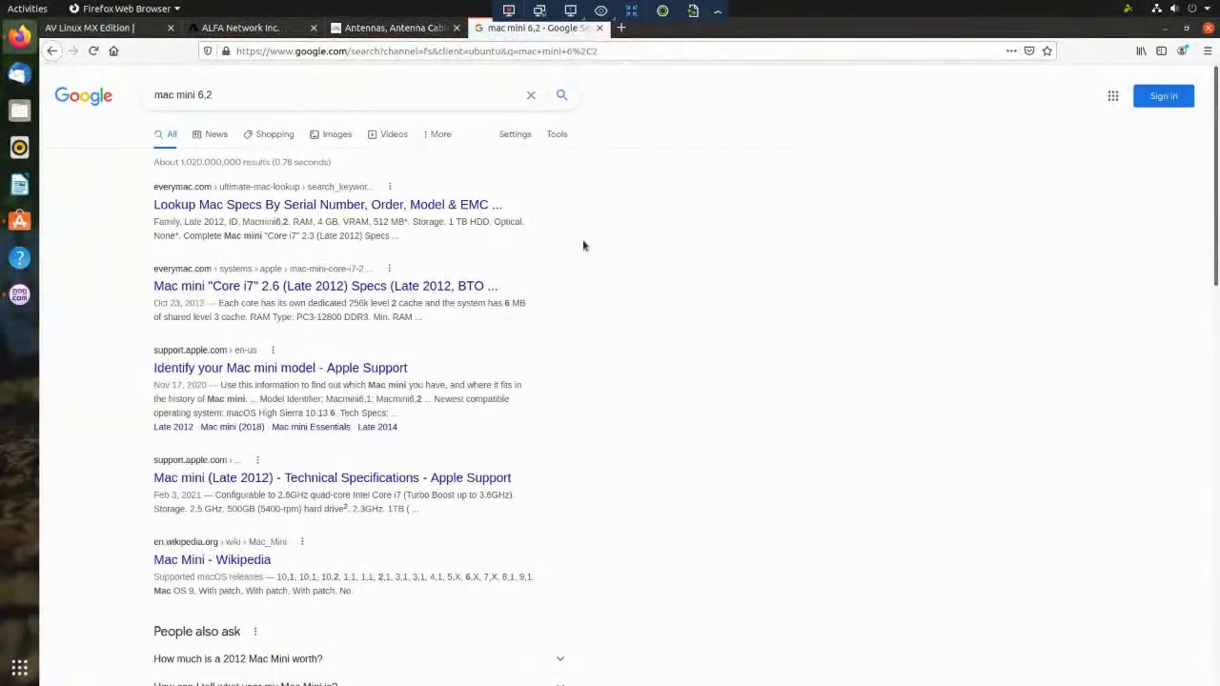
click(238, 289)
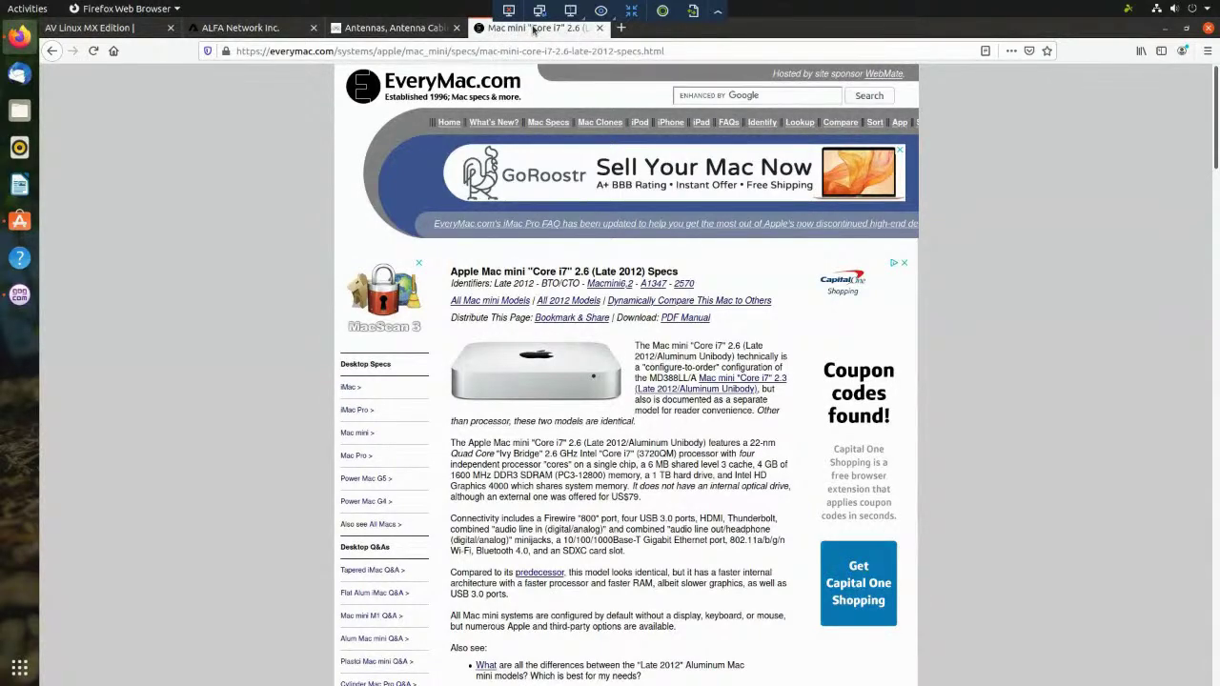
- Close the EveryMac, antennas store and ALFA Network tabs, then scroll down the AV Linux page
middle_click(534, 30)
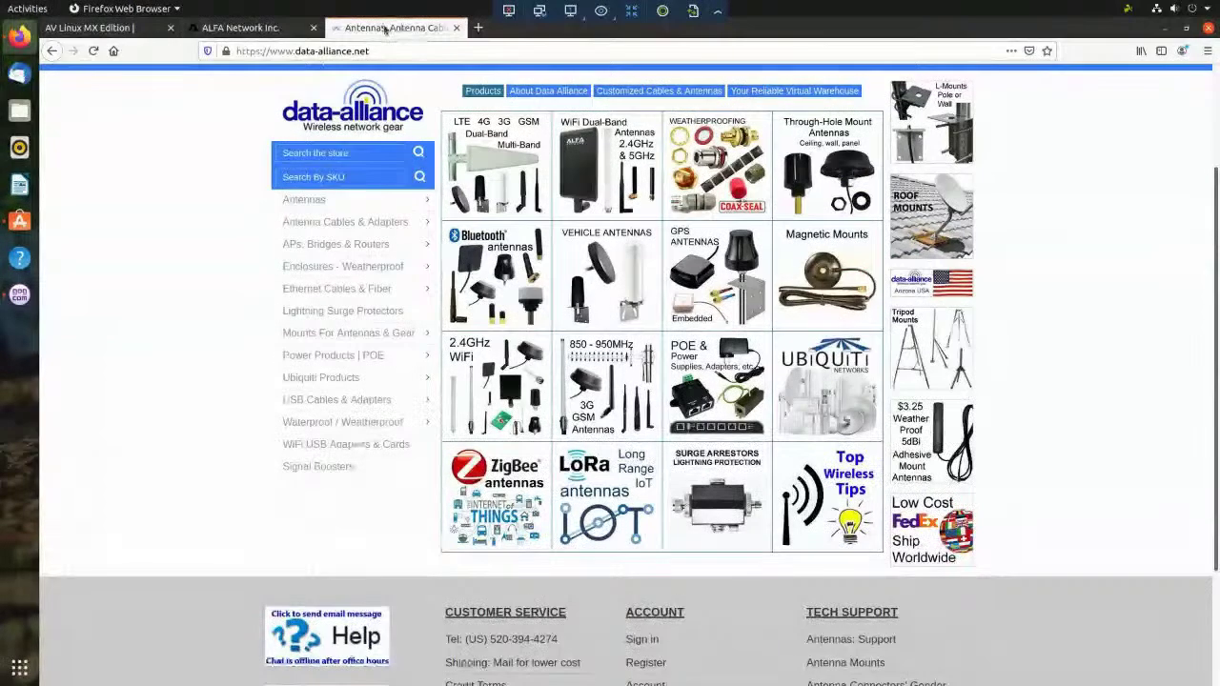
middle_click(381, 29)
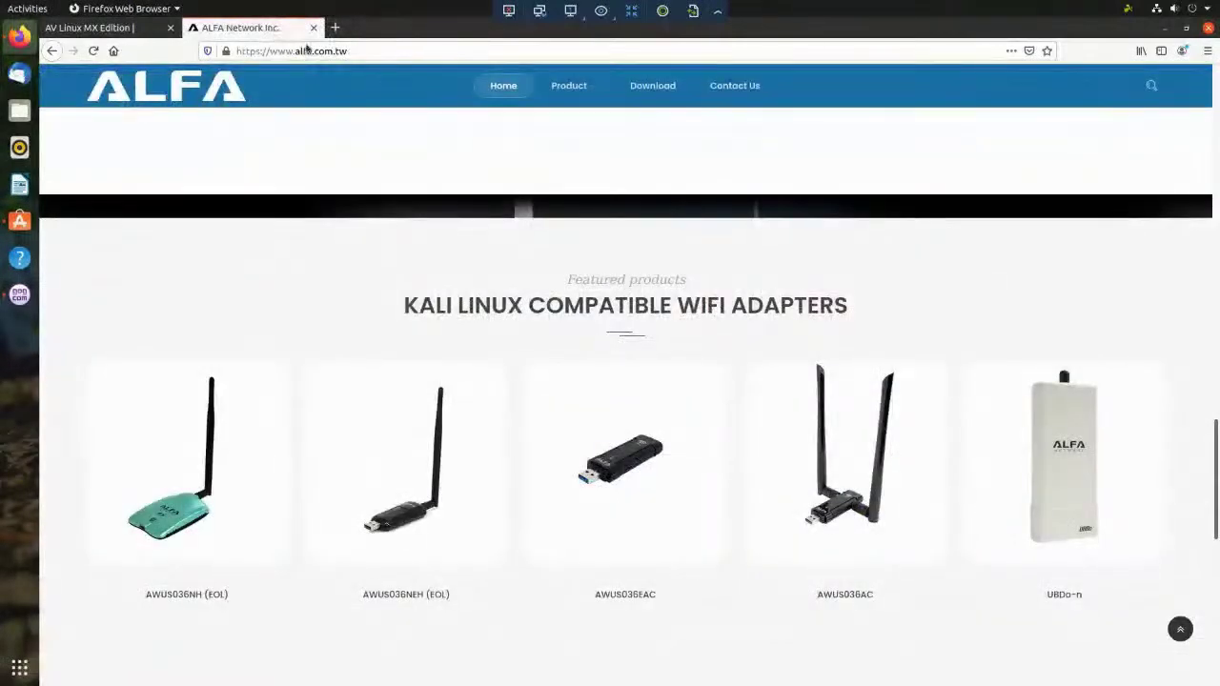
middle_click(281, 34)
scroll(950, 335, down, 6)
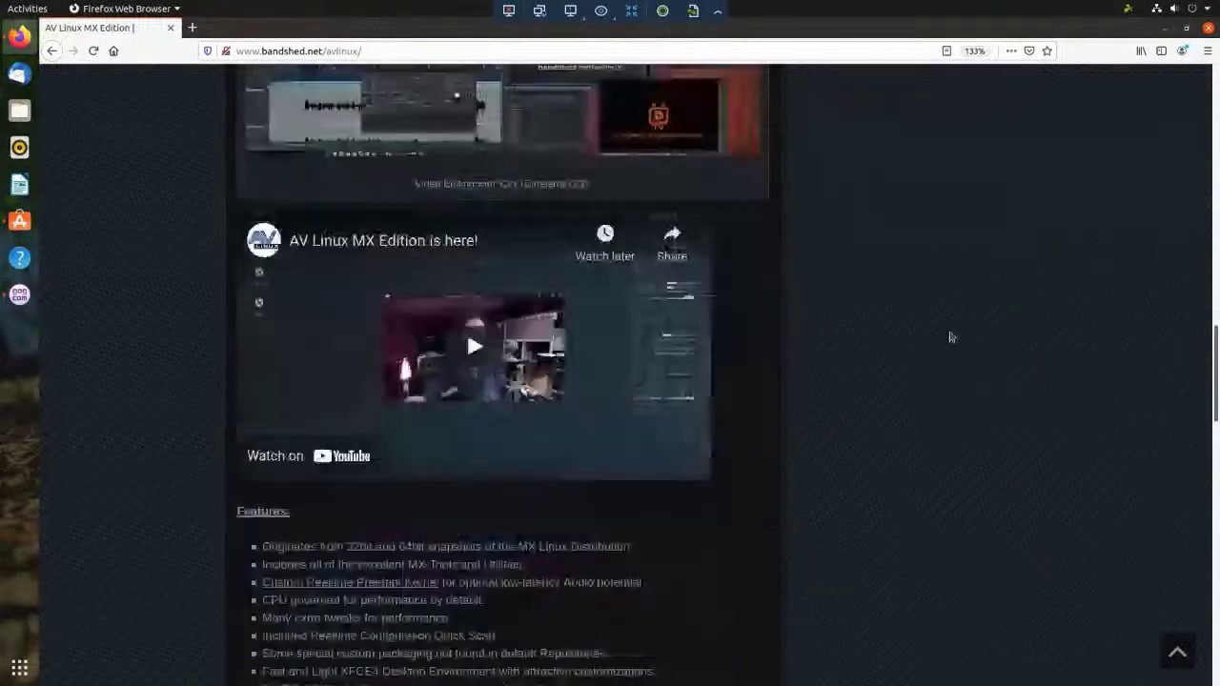
scroll(949, 335, down, 10)
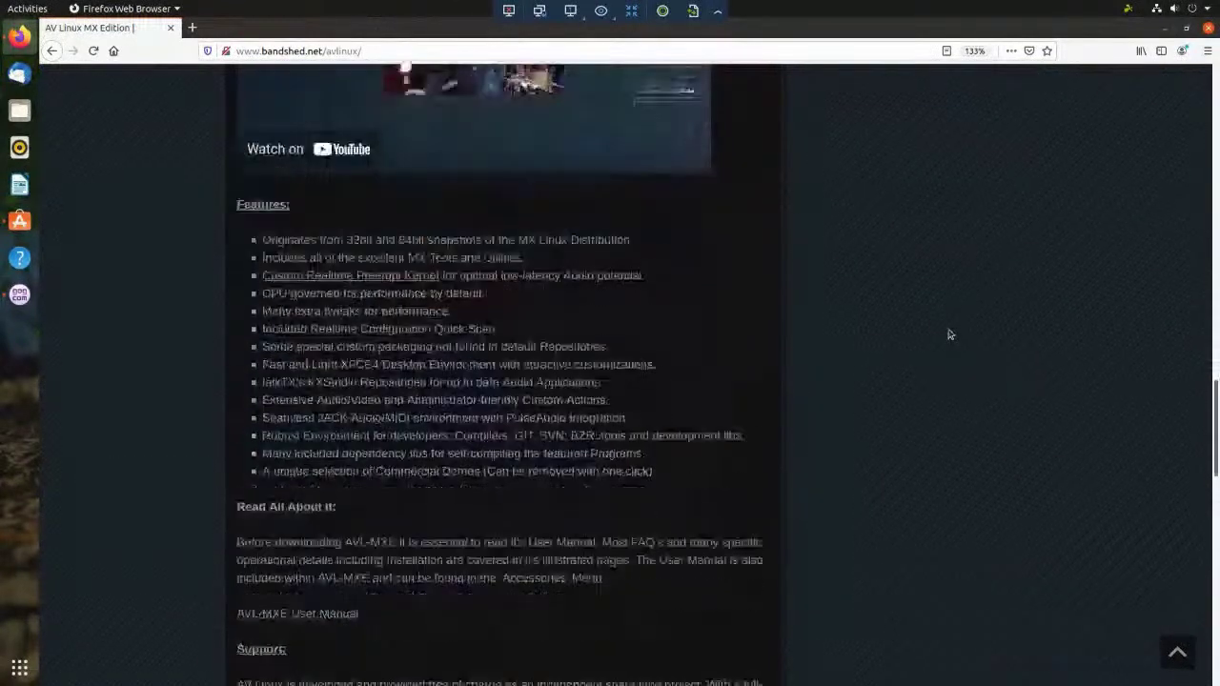
- Close the Firefox window, the Ubuntu Software window and the Wine System Tray popup
click(1209, 28)
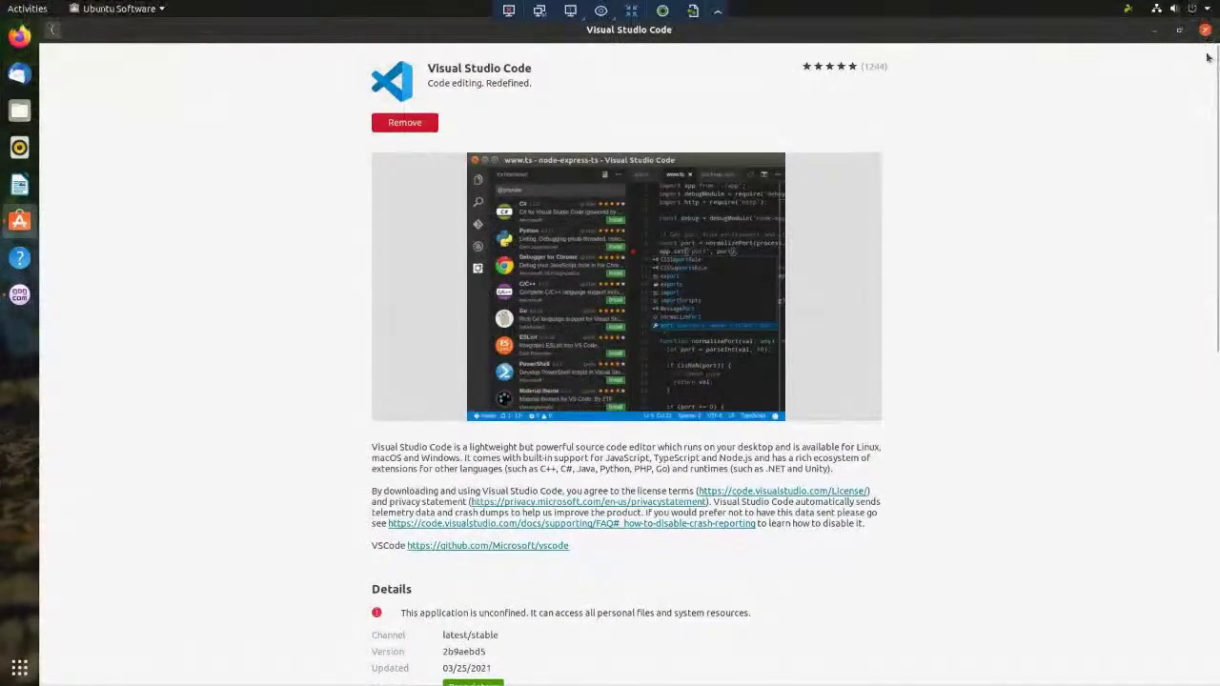
click(1205, 32)
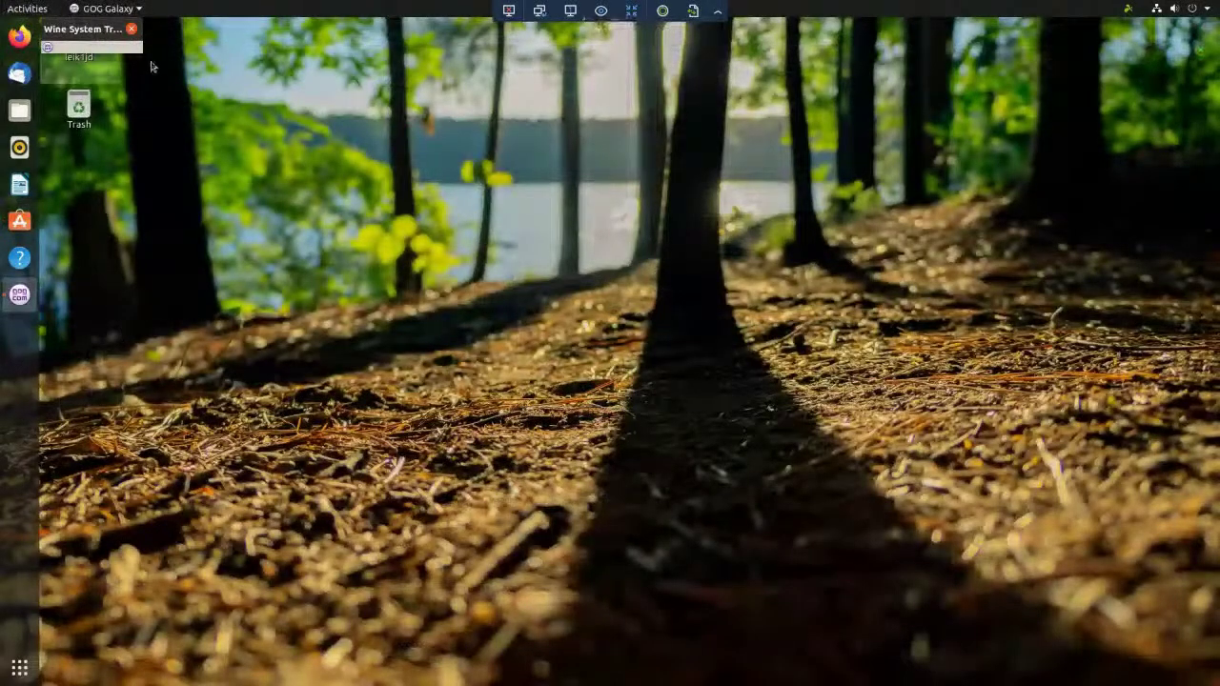
click(132, 30)
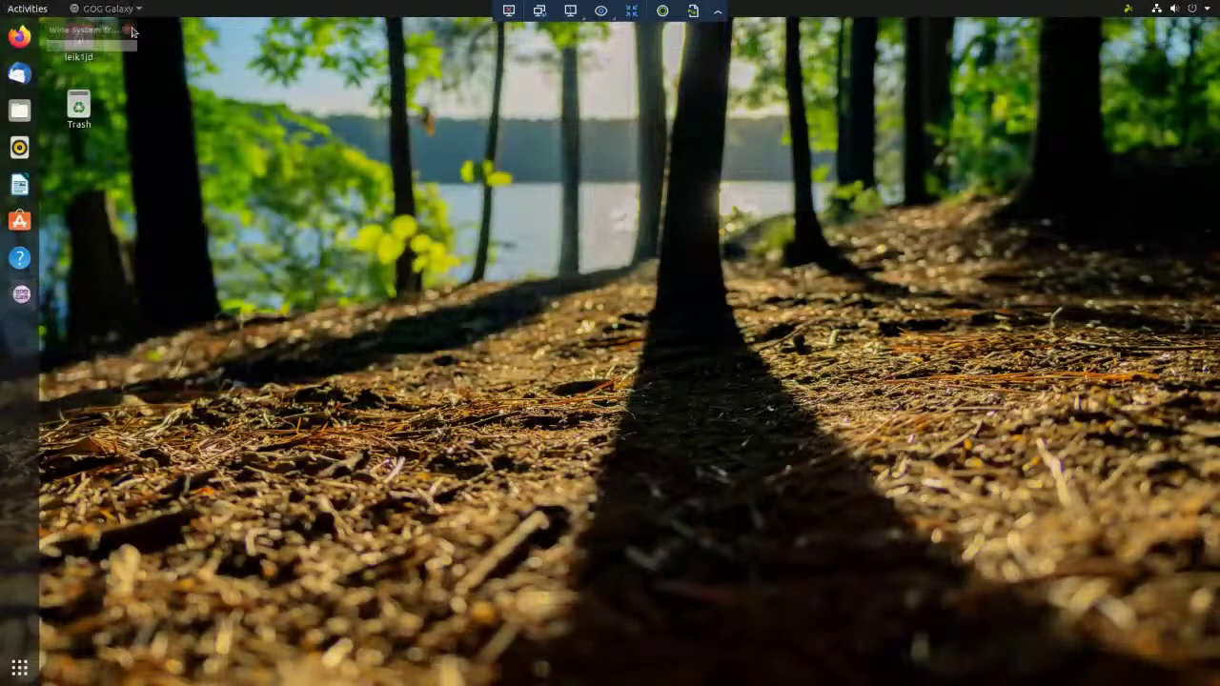